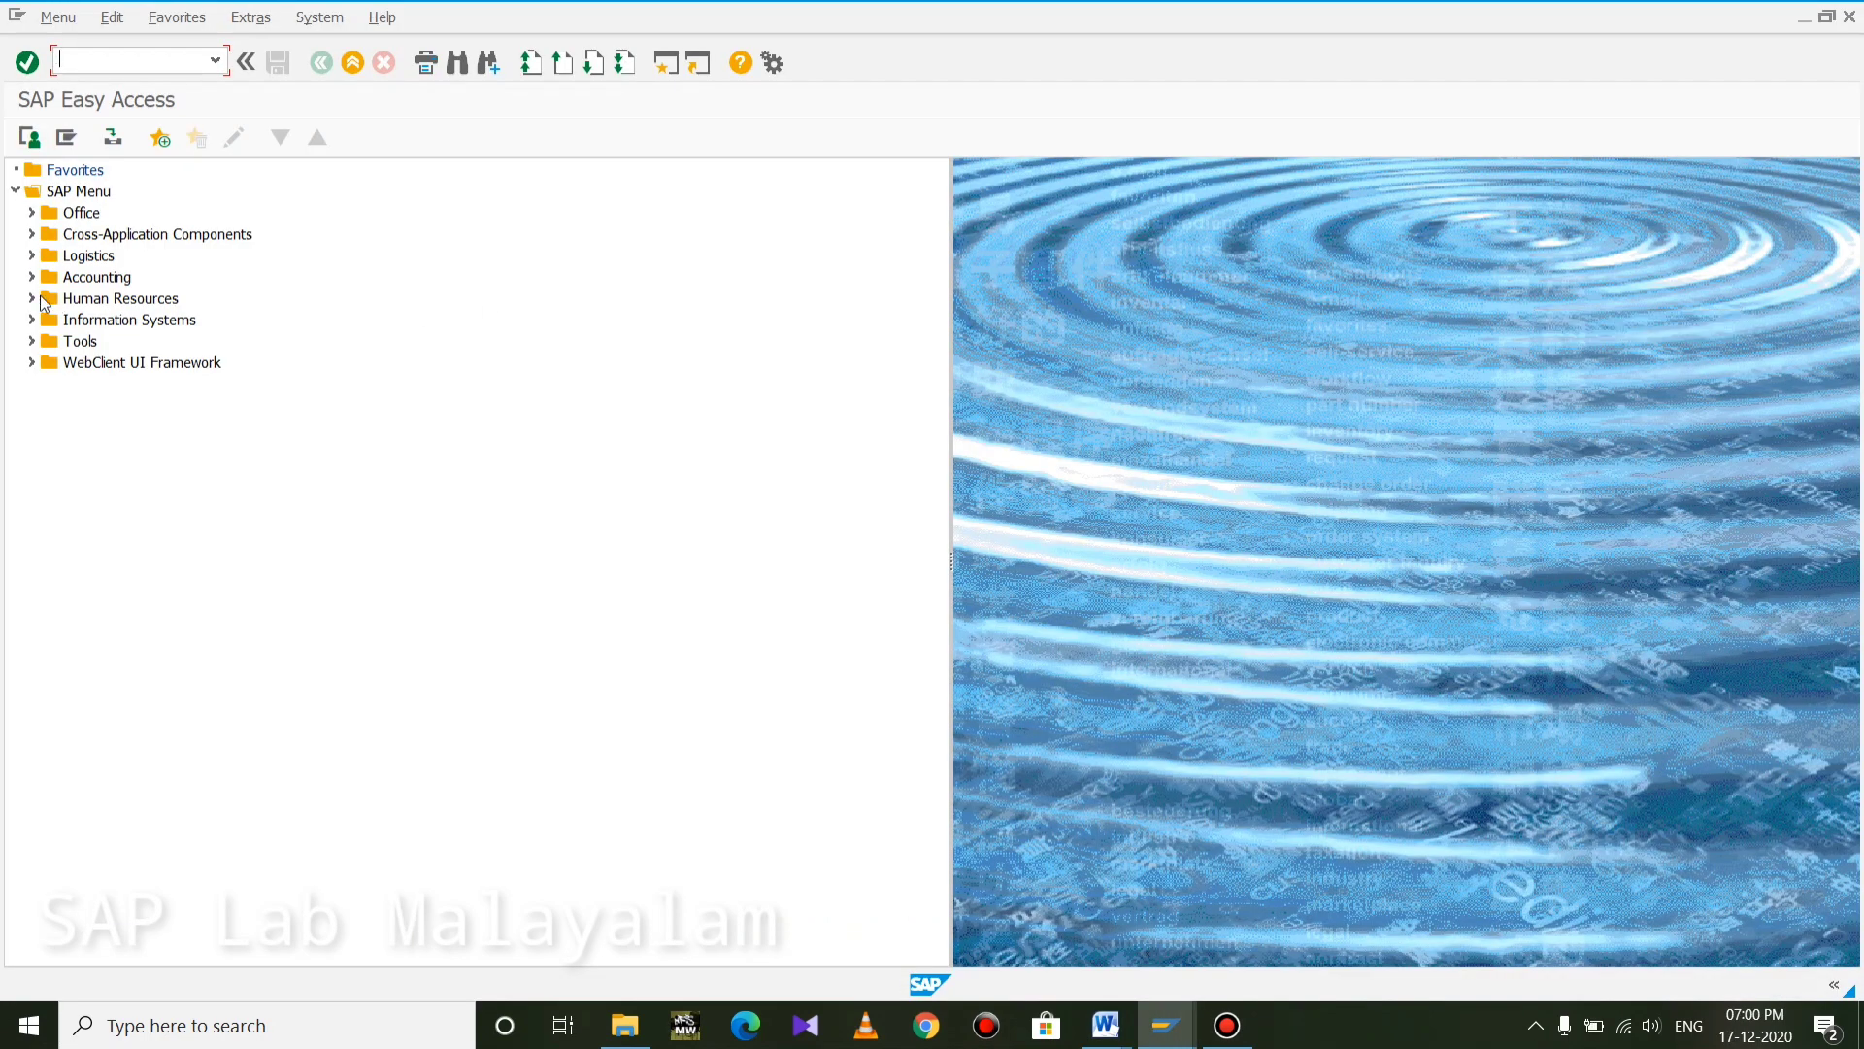
# Step: Open transaction OBD3 and create a new vendor account group dm01 with the meaning "domestic vendor"
pyautogui.write('obd3.')
pyautogui.press('Return')
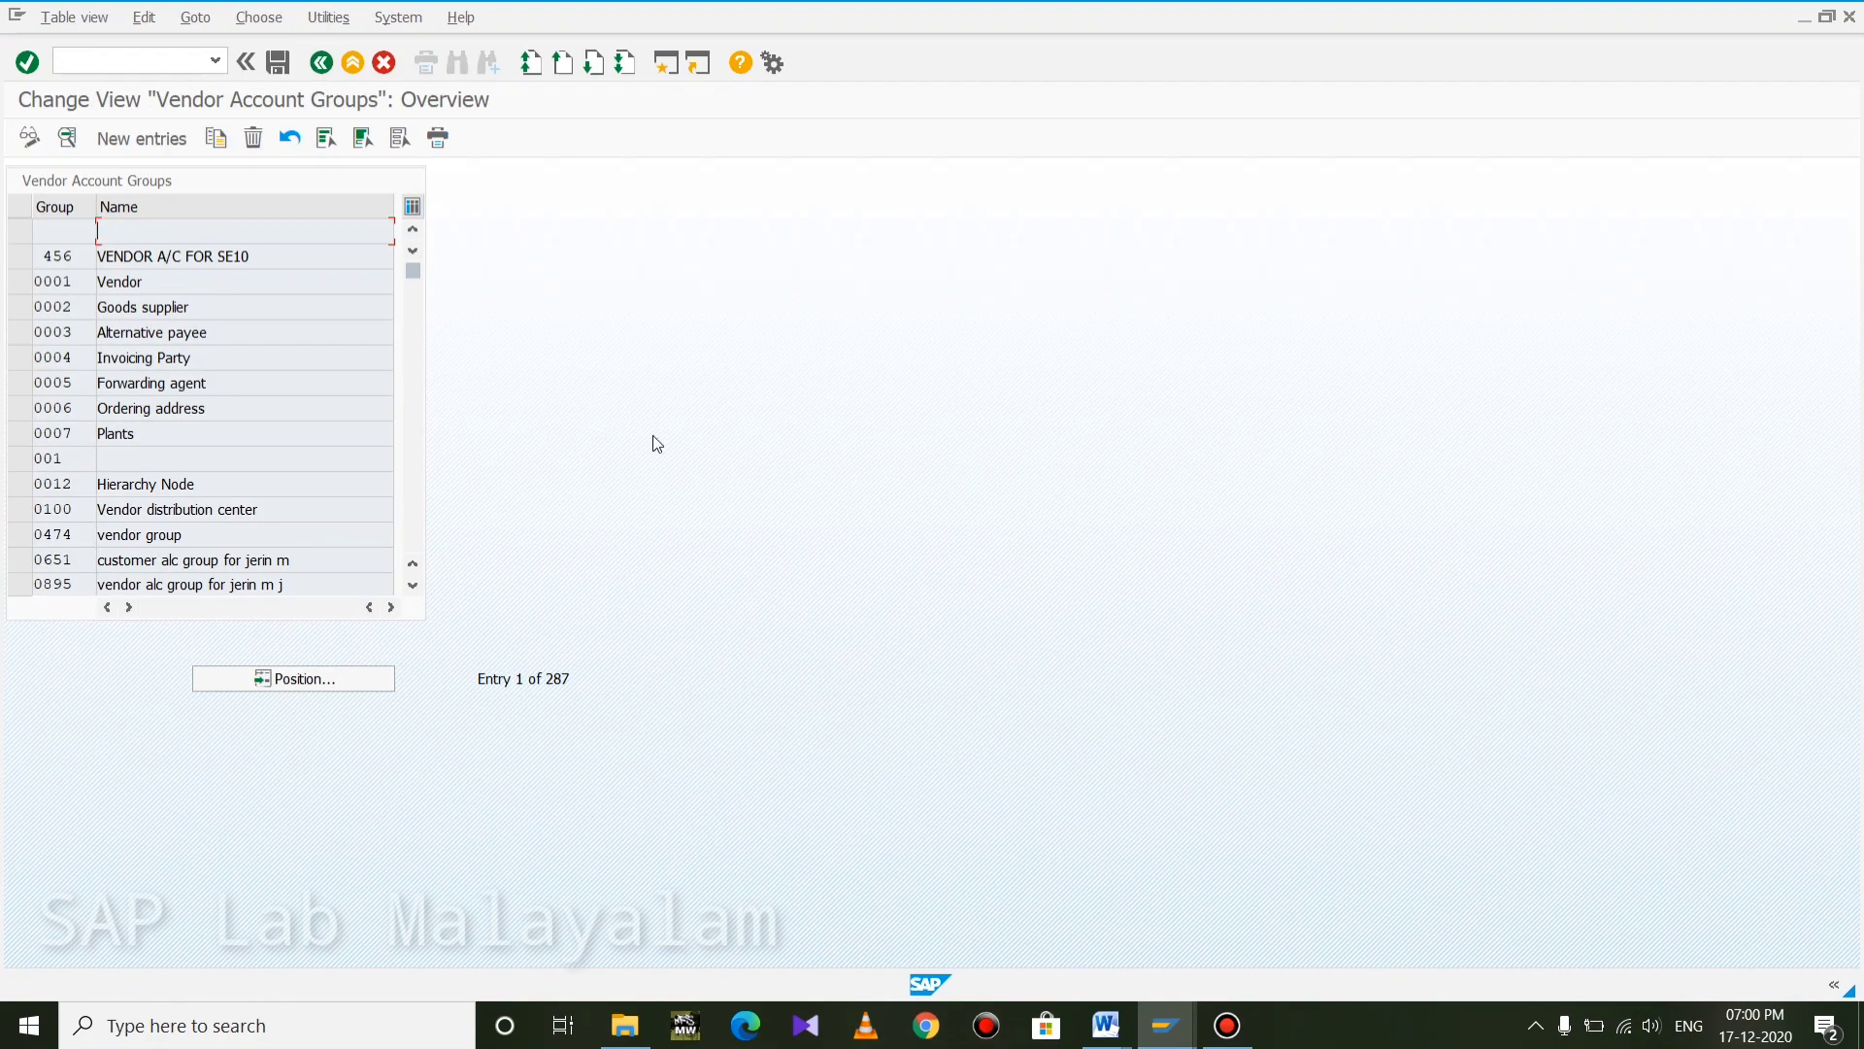
pyautogui.click(101, 140)
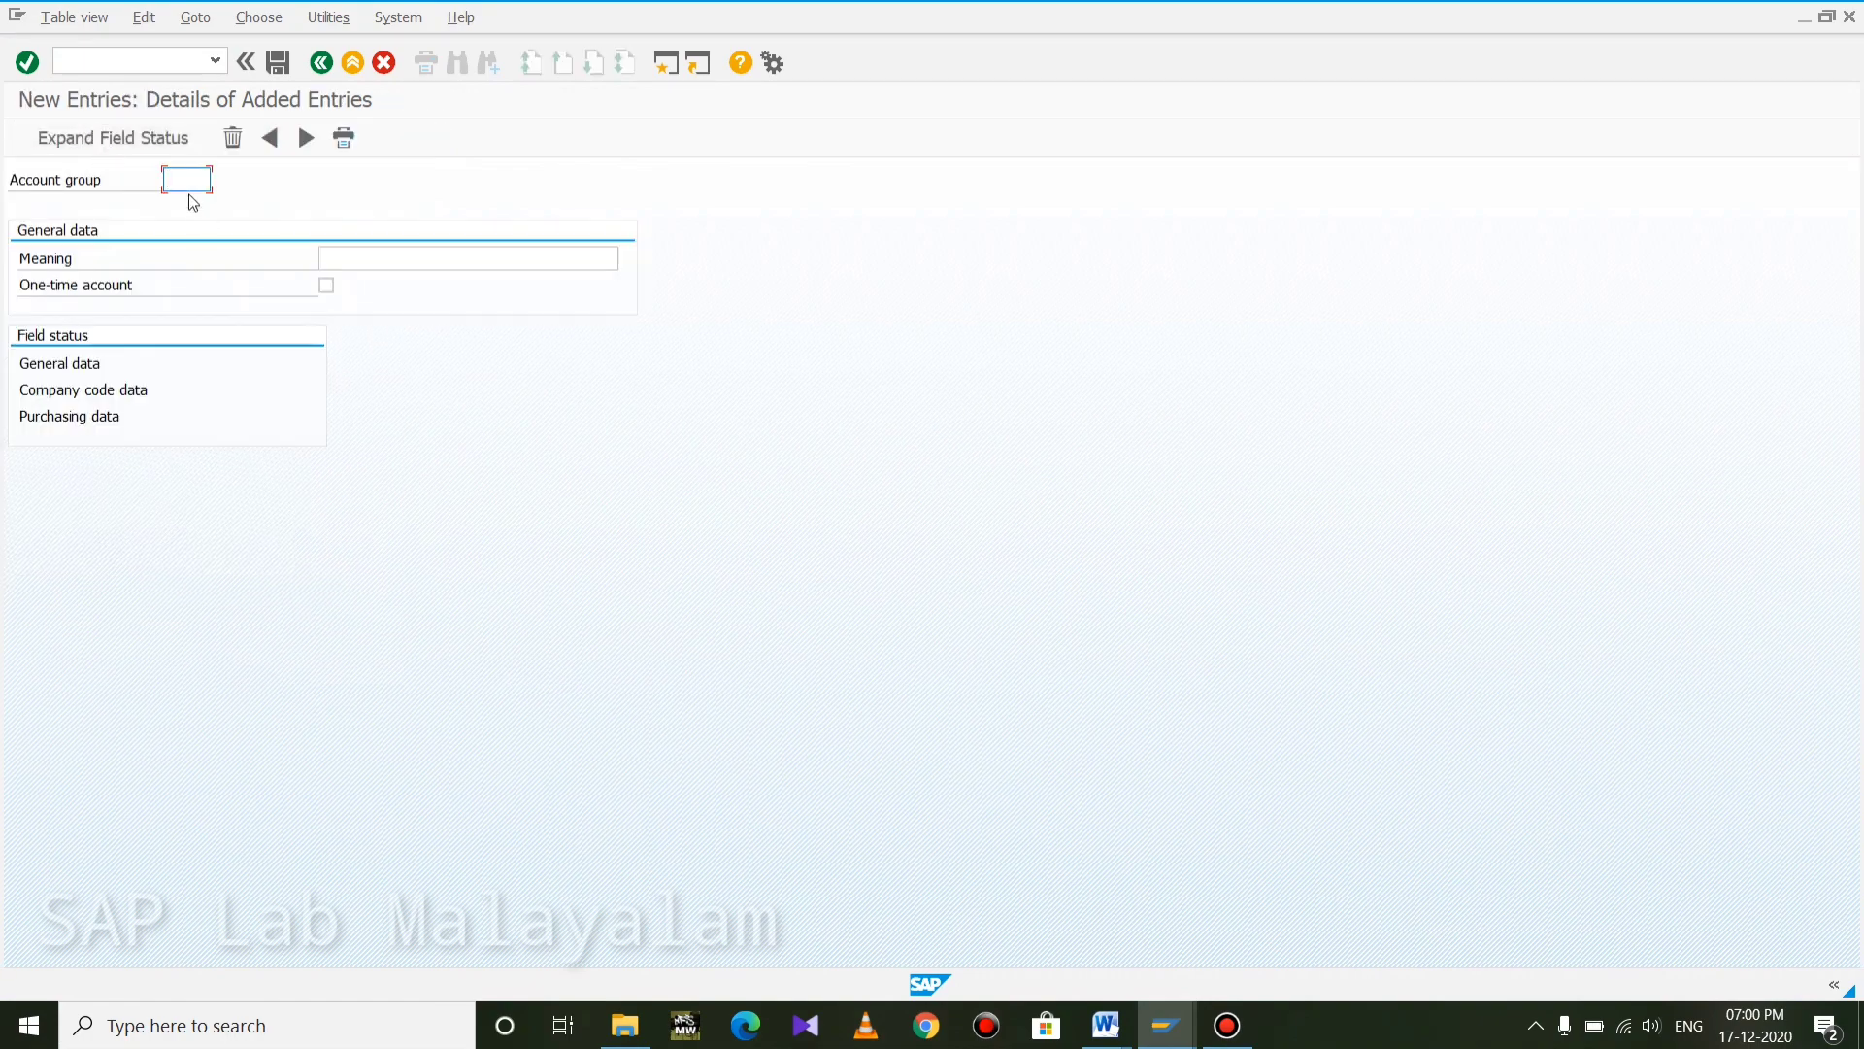
pyautogui.write('a')
pyautogui.write('m01')
pyautogui.press('Tab')
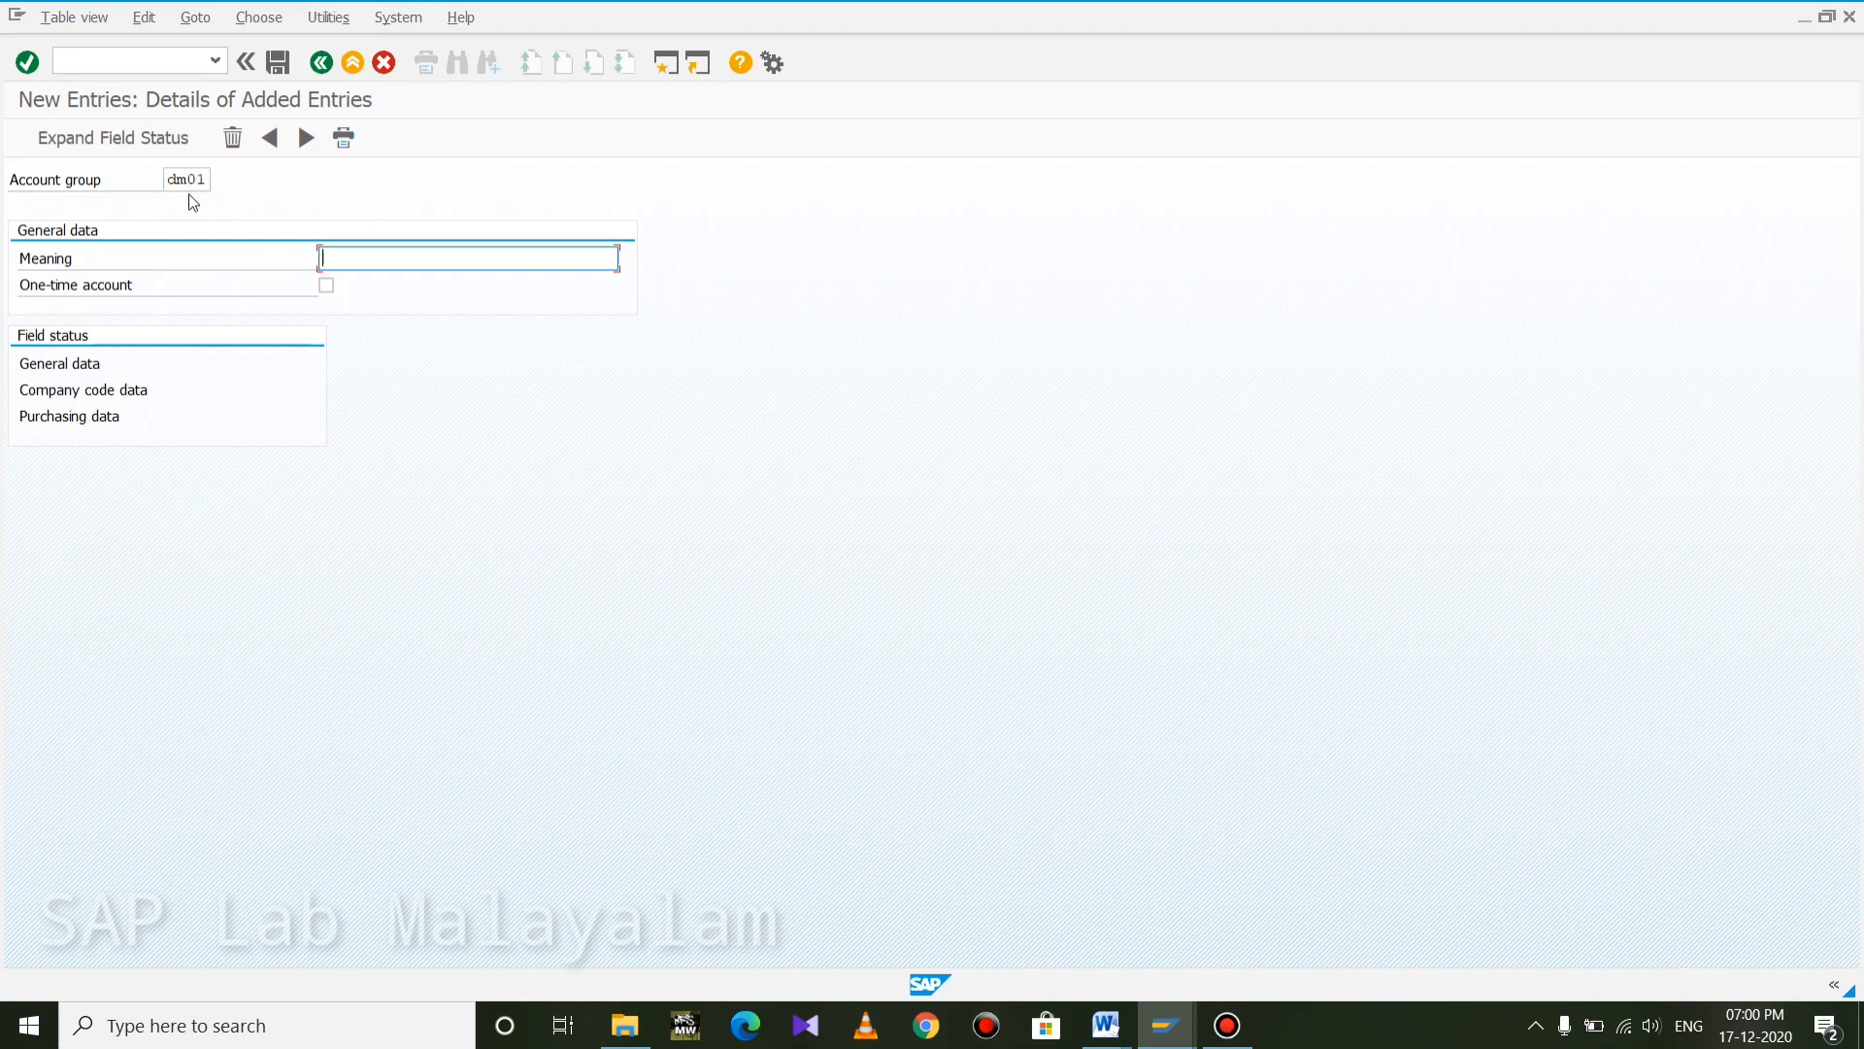
pyautogui.write('domestic vendor')
# Step: In the group's company code data, make Reconciliation account a required entry under Account management
pyautogui.doubleClick(61, 392)
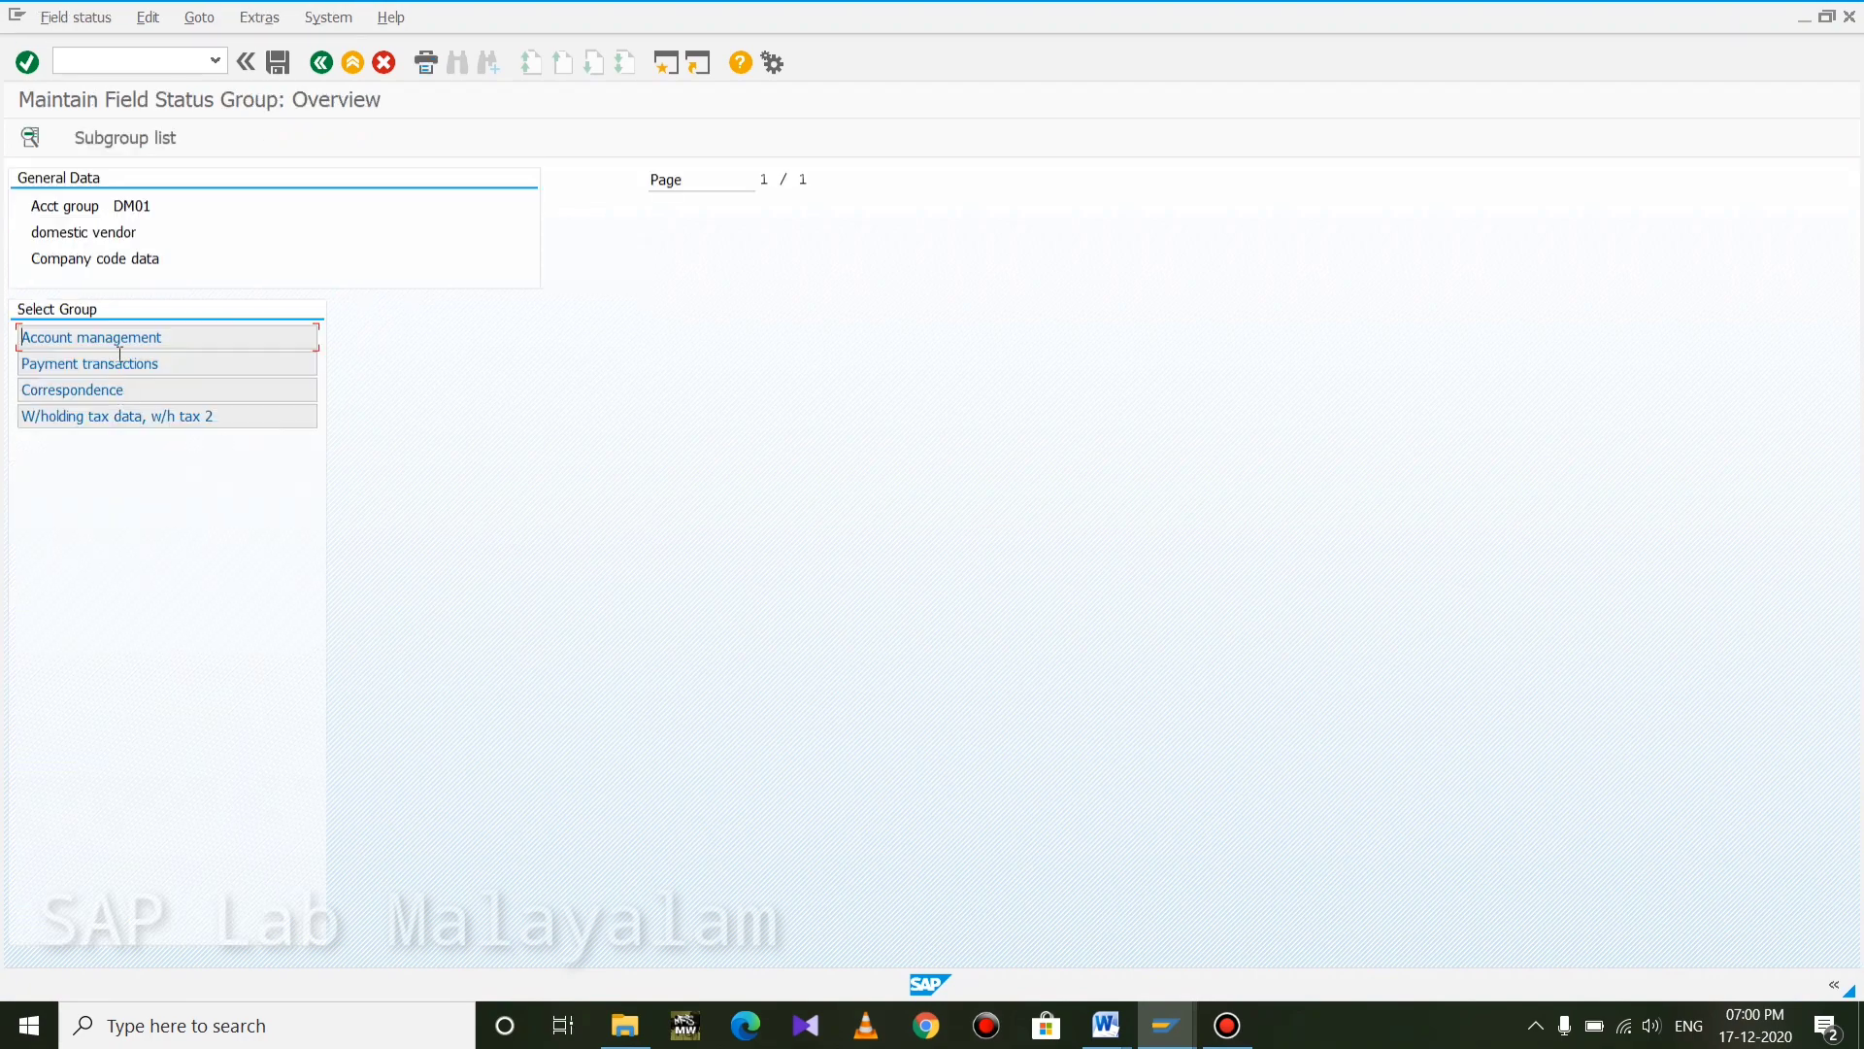
pyautogui.doubleClick(140, 340)
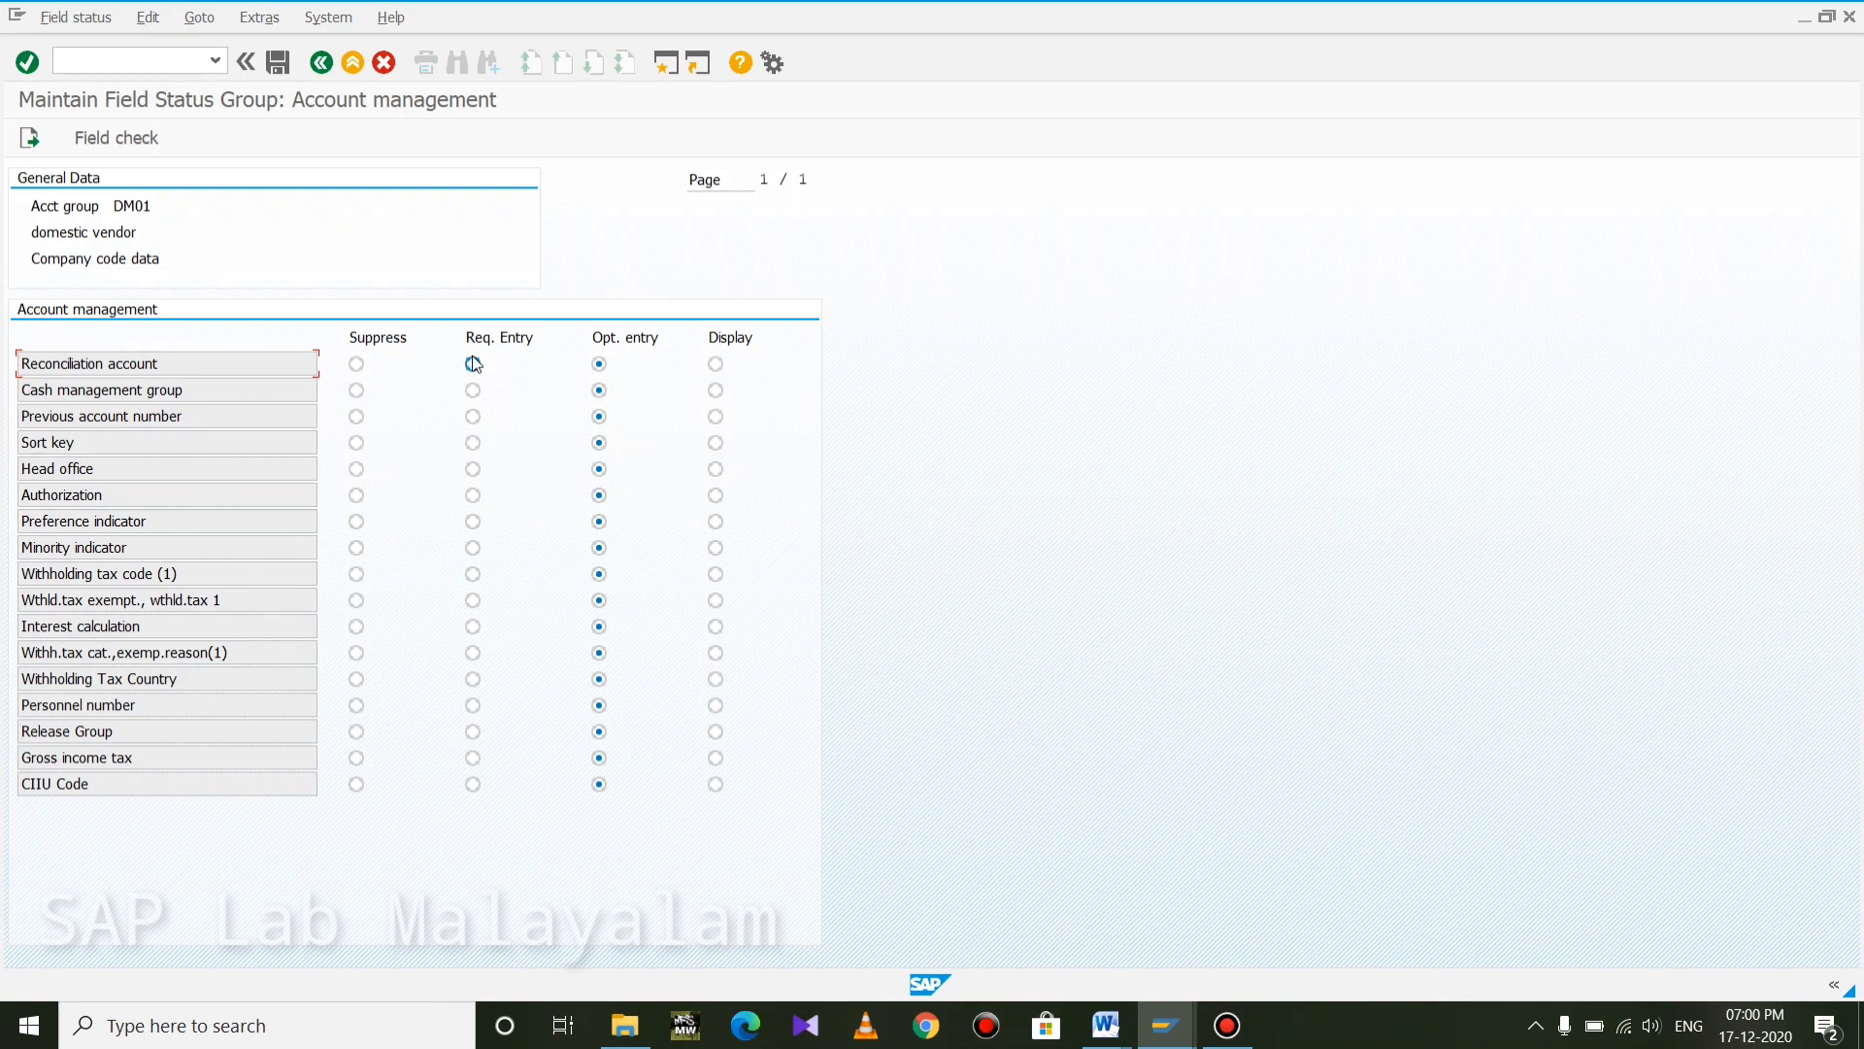
pyautogui.click(474, 366)
# Step: Save the domestic vendor account group under the existing customizing request "reliance rp01"
pyautogui.click(281, 63)
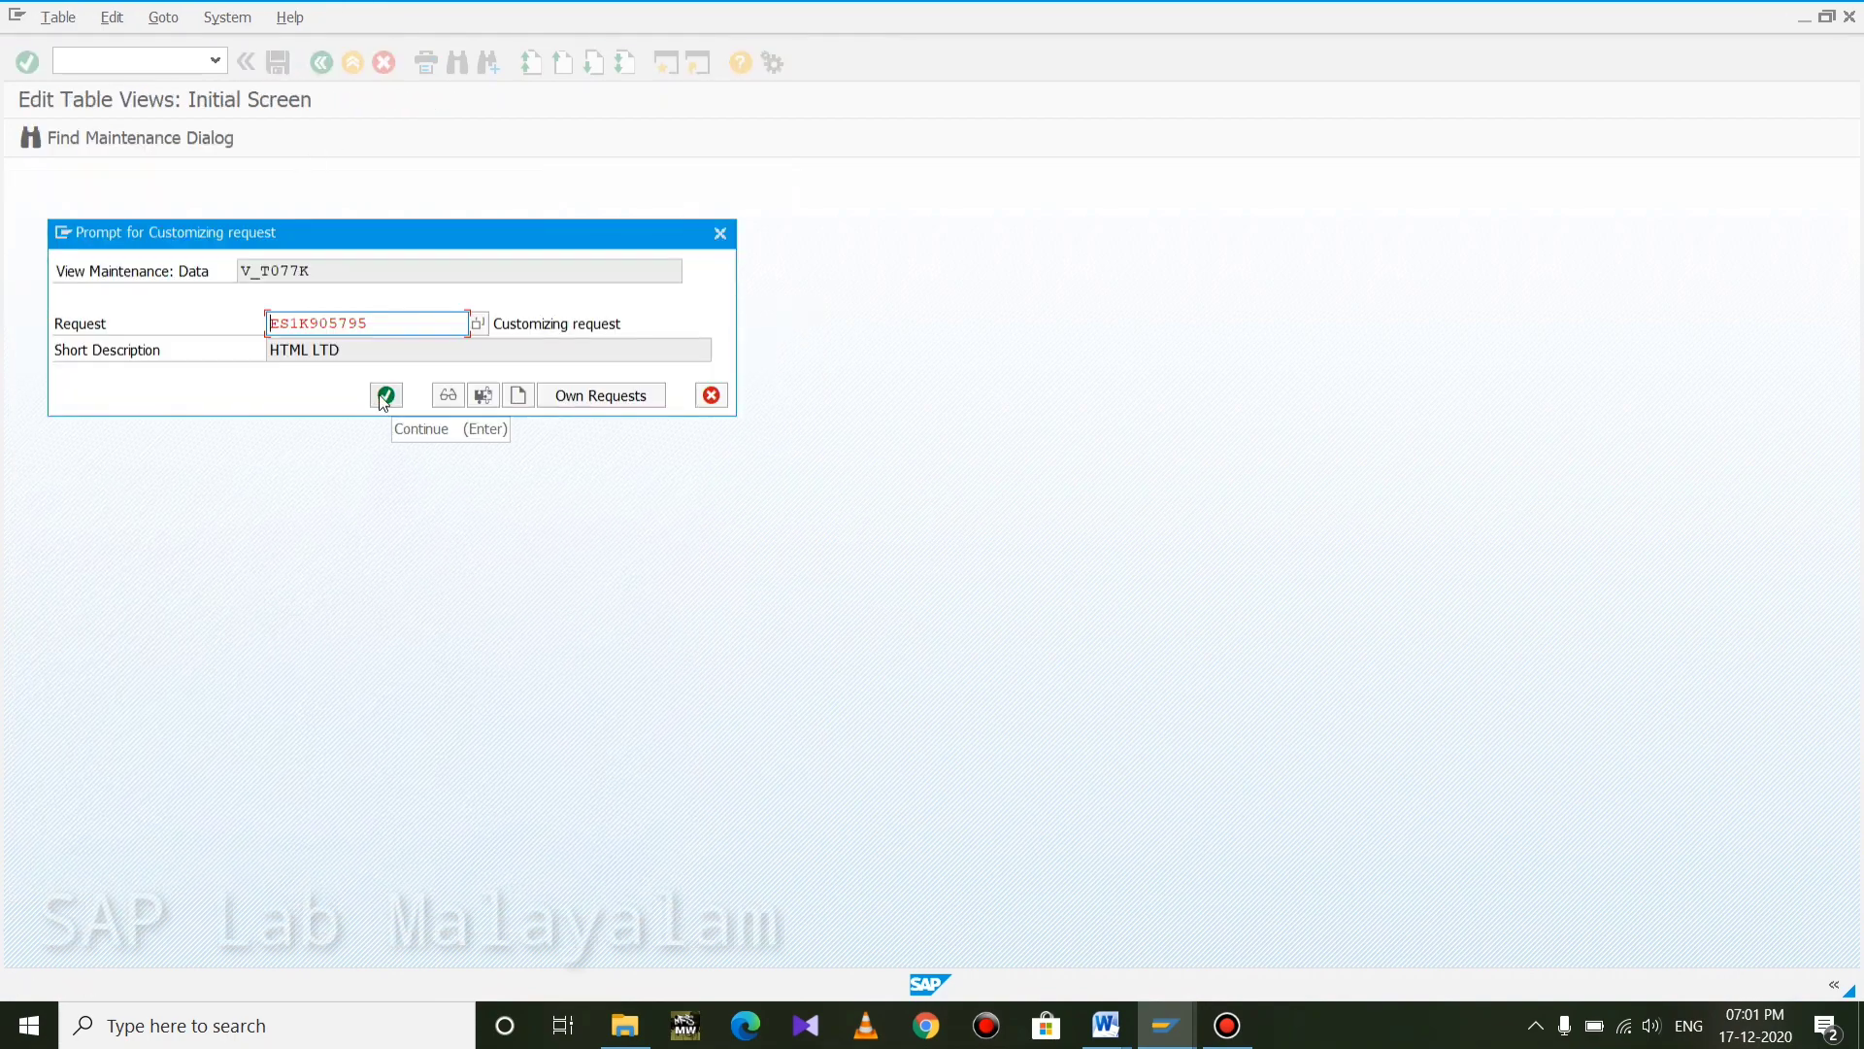
pyautogui.click(608, 399)
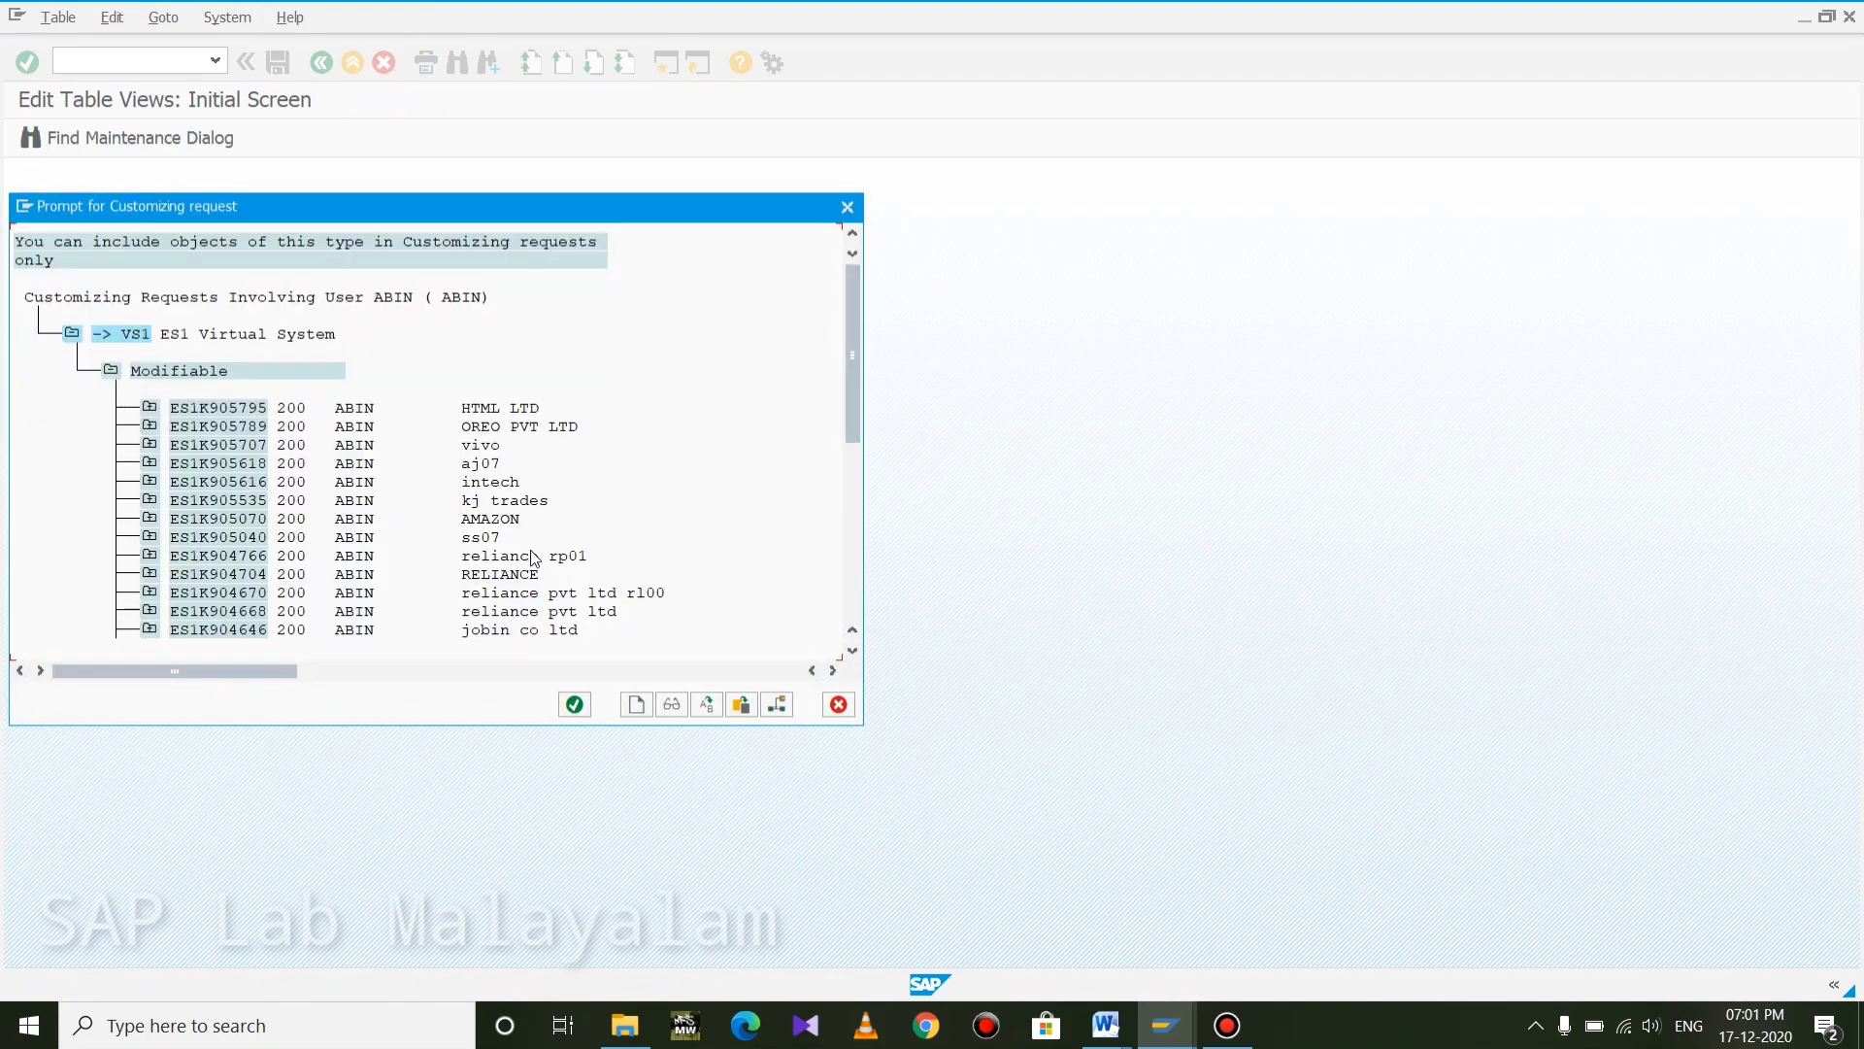
pyautogui.scroll(-1, 533, 557)
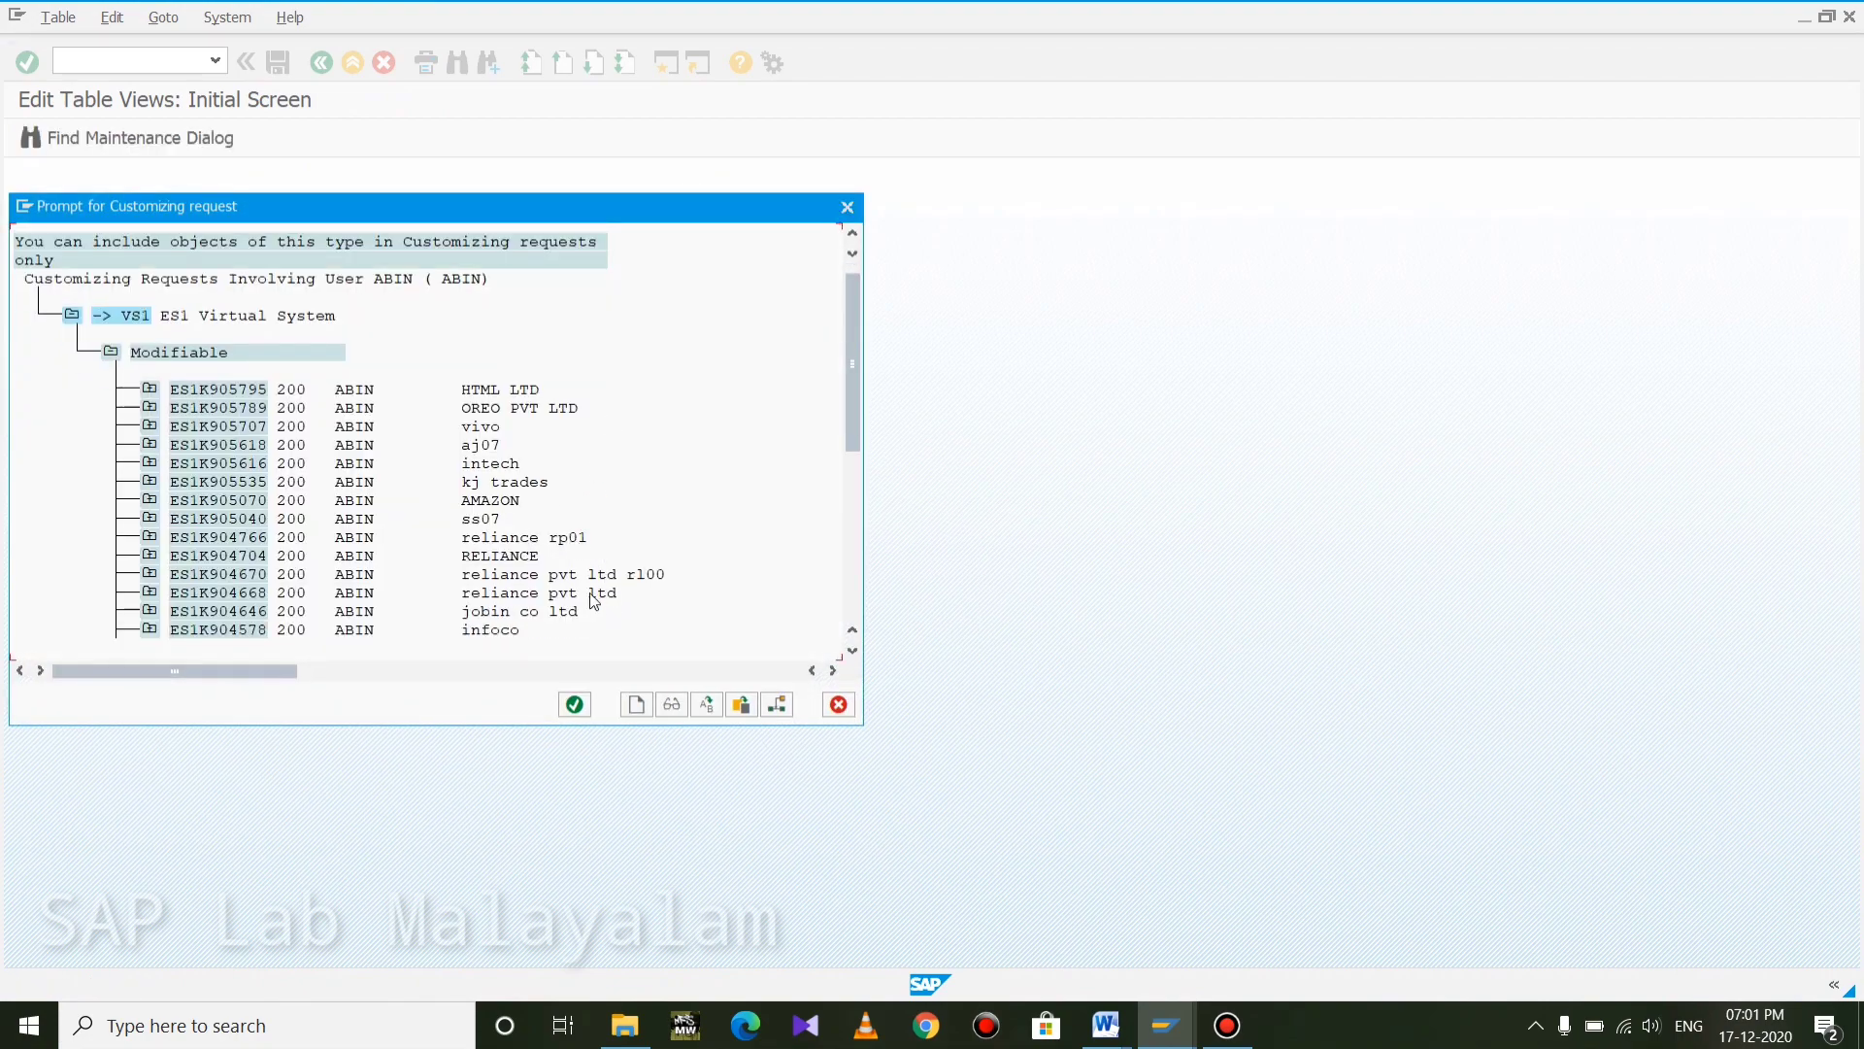
pyautogui.doubleClick(568, 537)
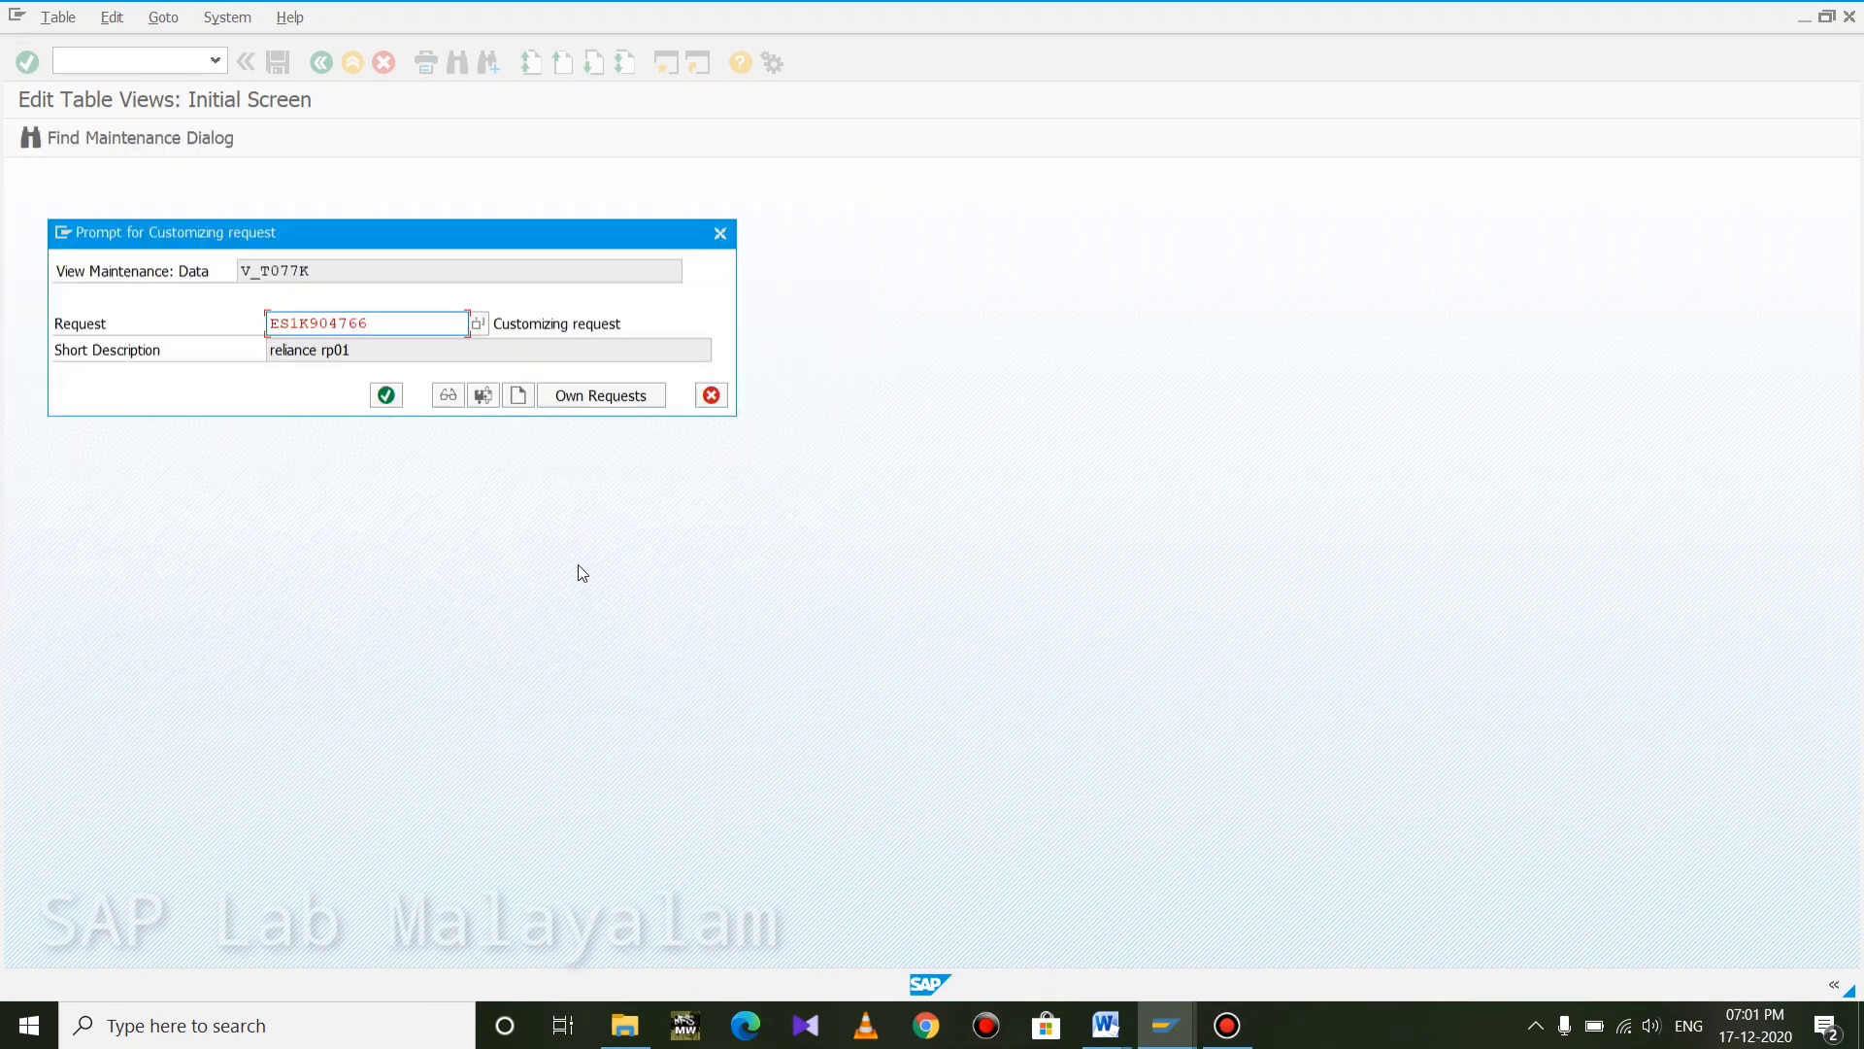
pyautogui.click(374, 399)
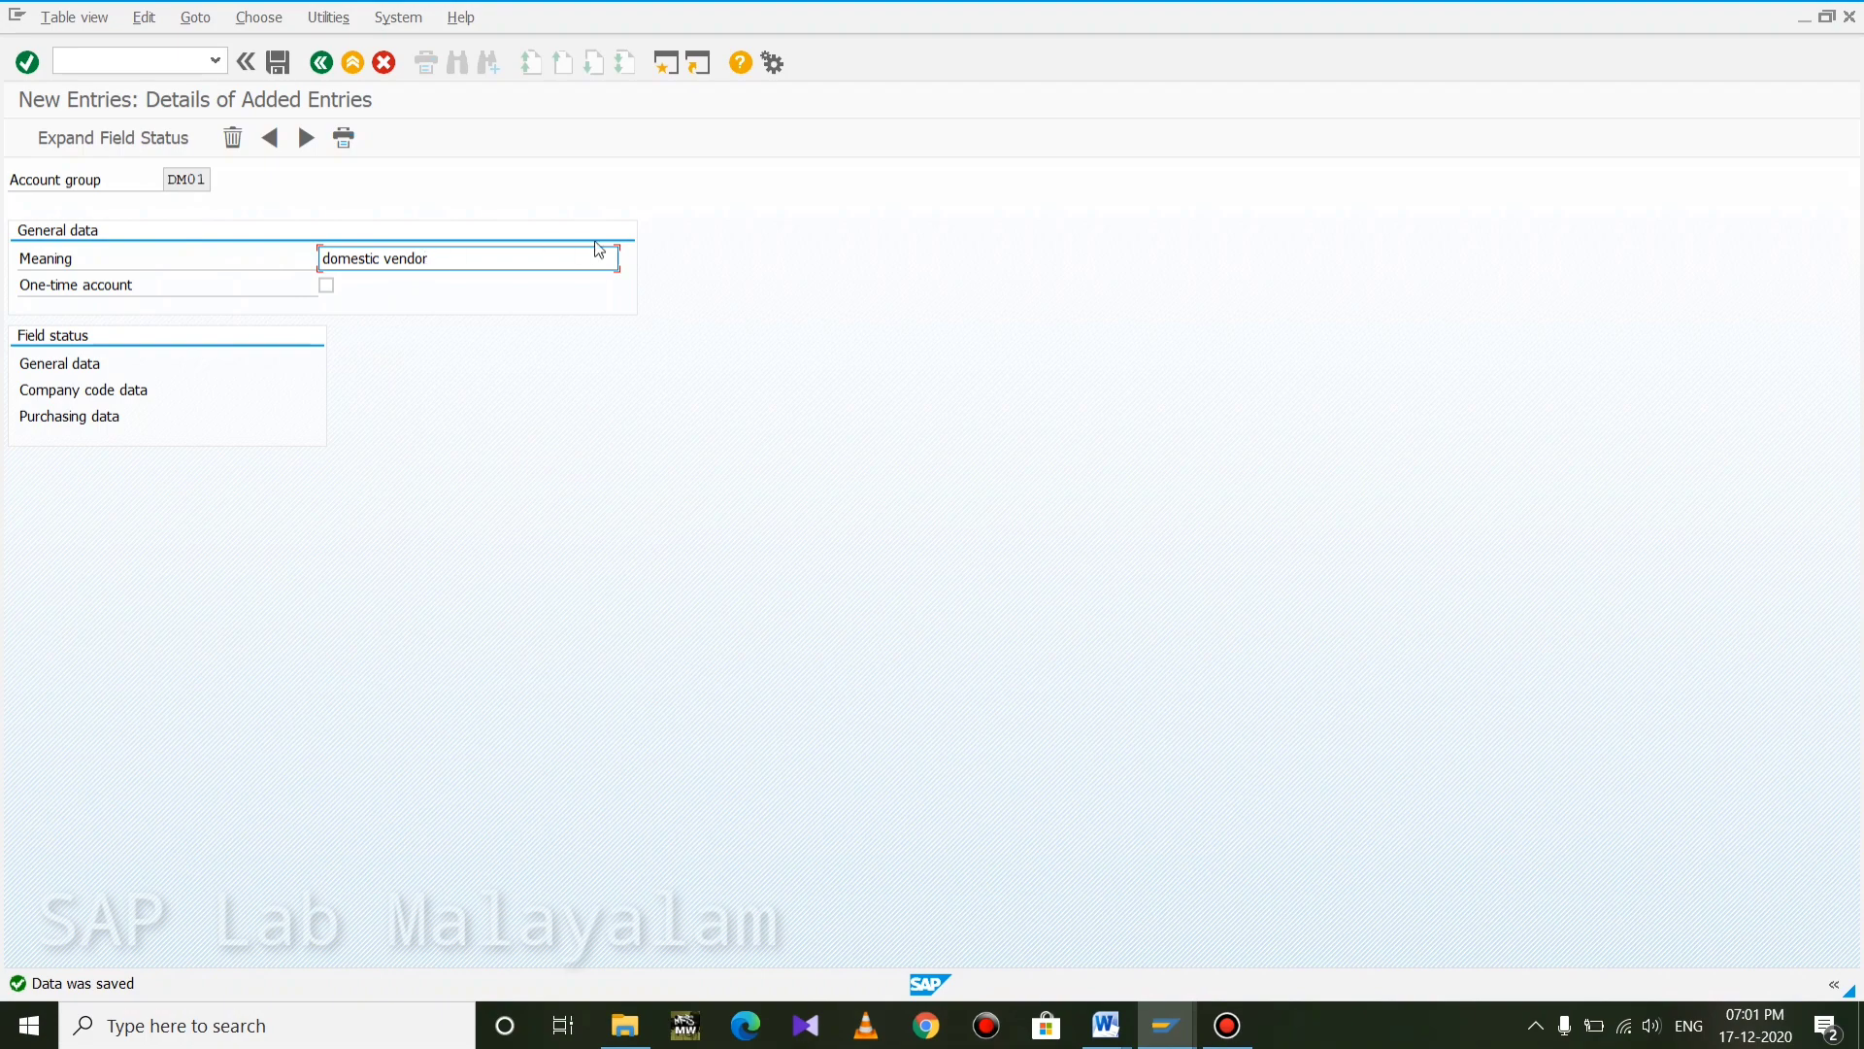
# Step: Start another vendor account group fr01 with the meaning "foreign vendor"
pyautogui.click(299, 153)
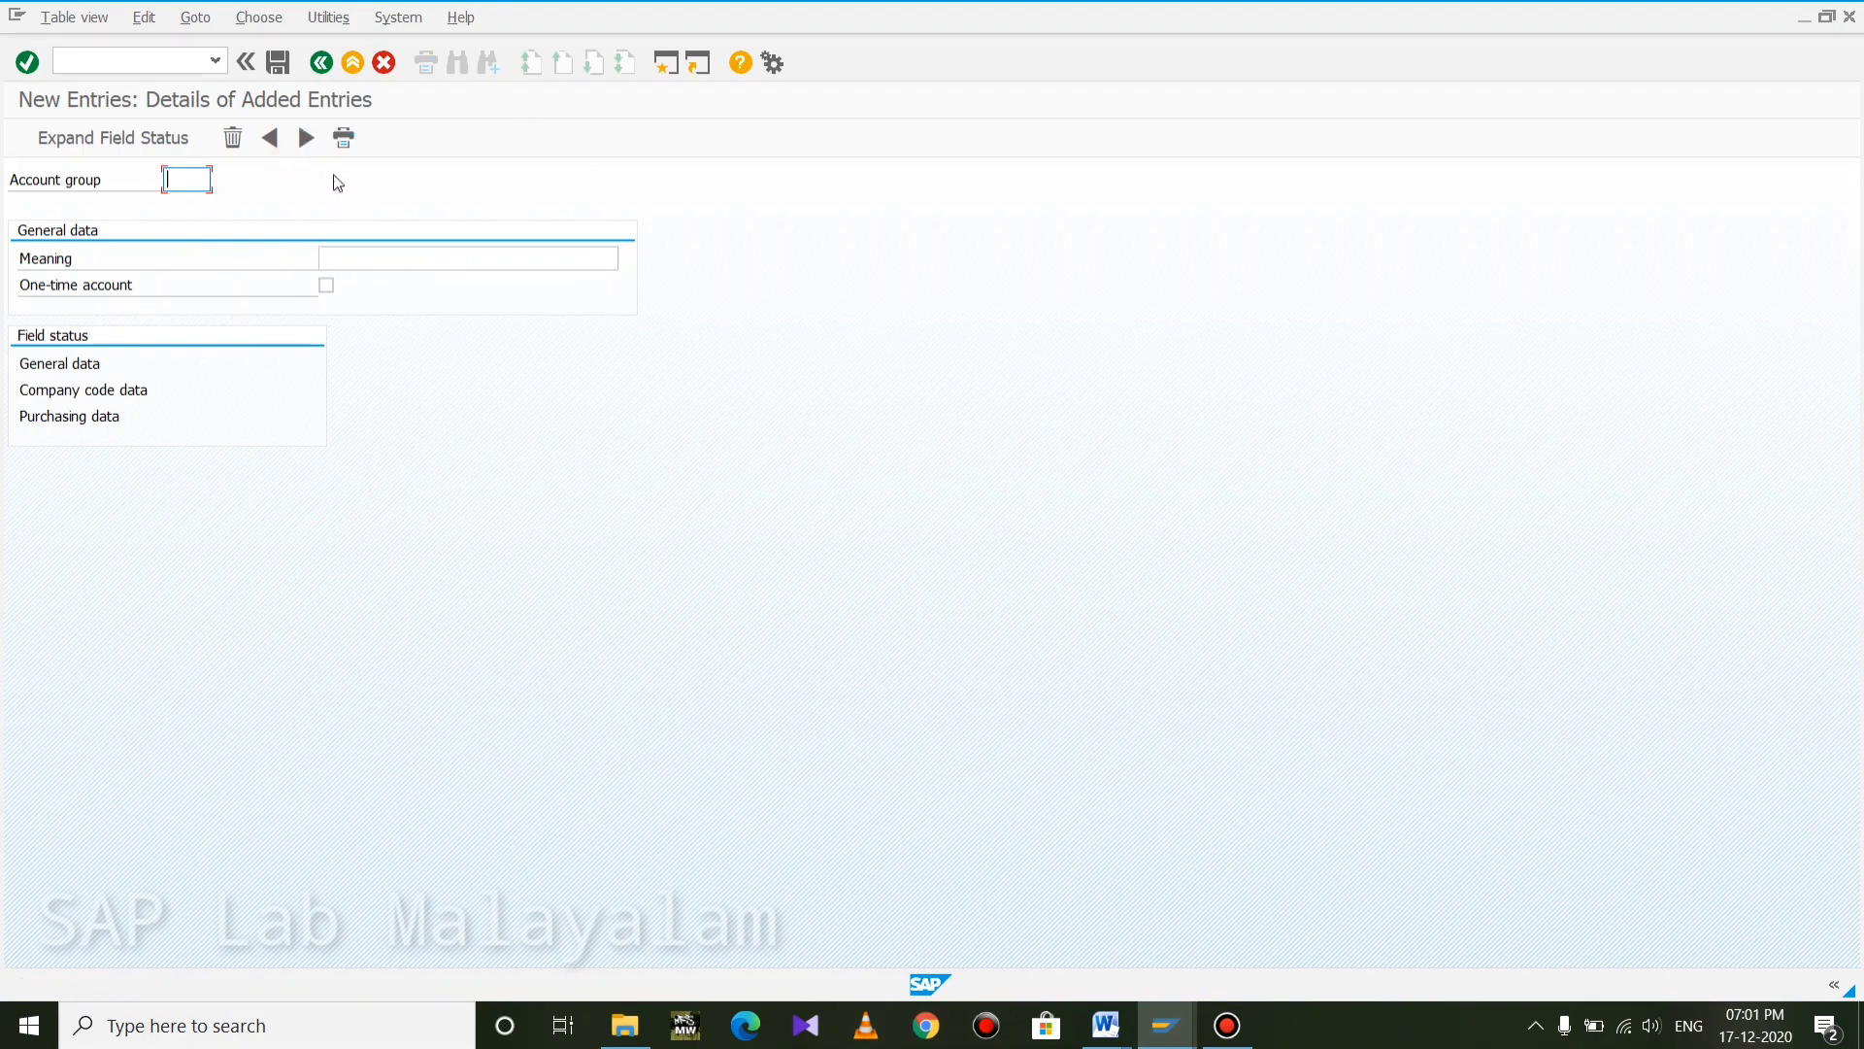
pyautogui.write('fr01')
pyautogui.press('Tab')
pyautogui.write('f')
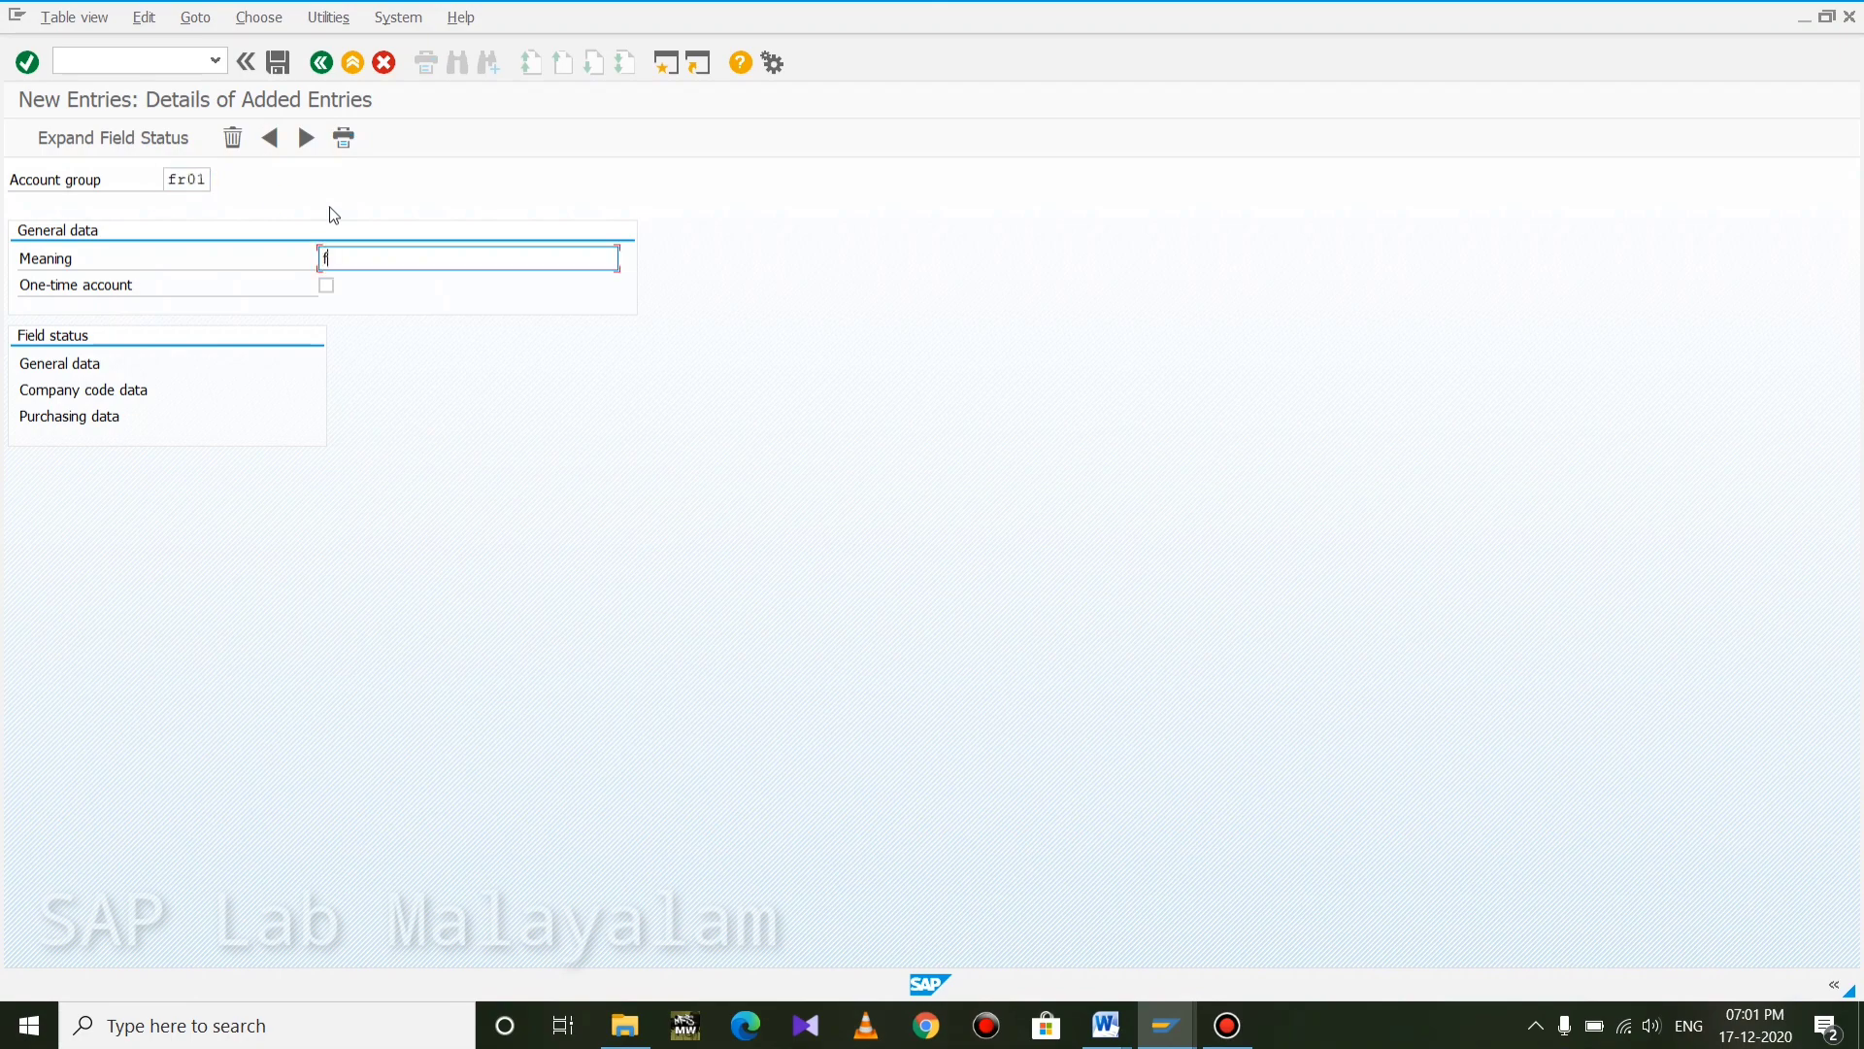
pyautogui.write('oreign vendor')
# Step: Make Reconciliation account a required entry in the foreign vendor group's company code account management fields and save the group
pyautogui.doubleClick(91, 392)
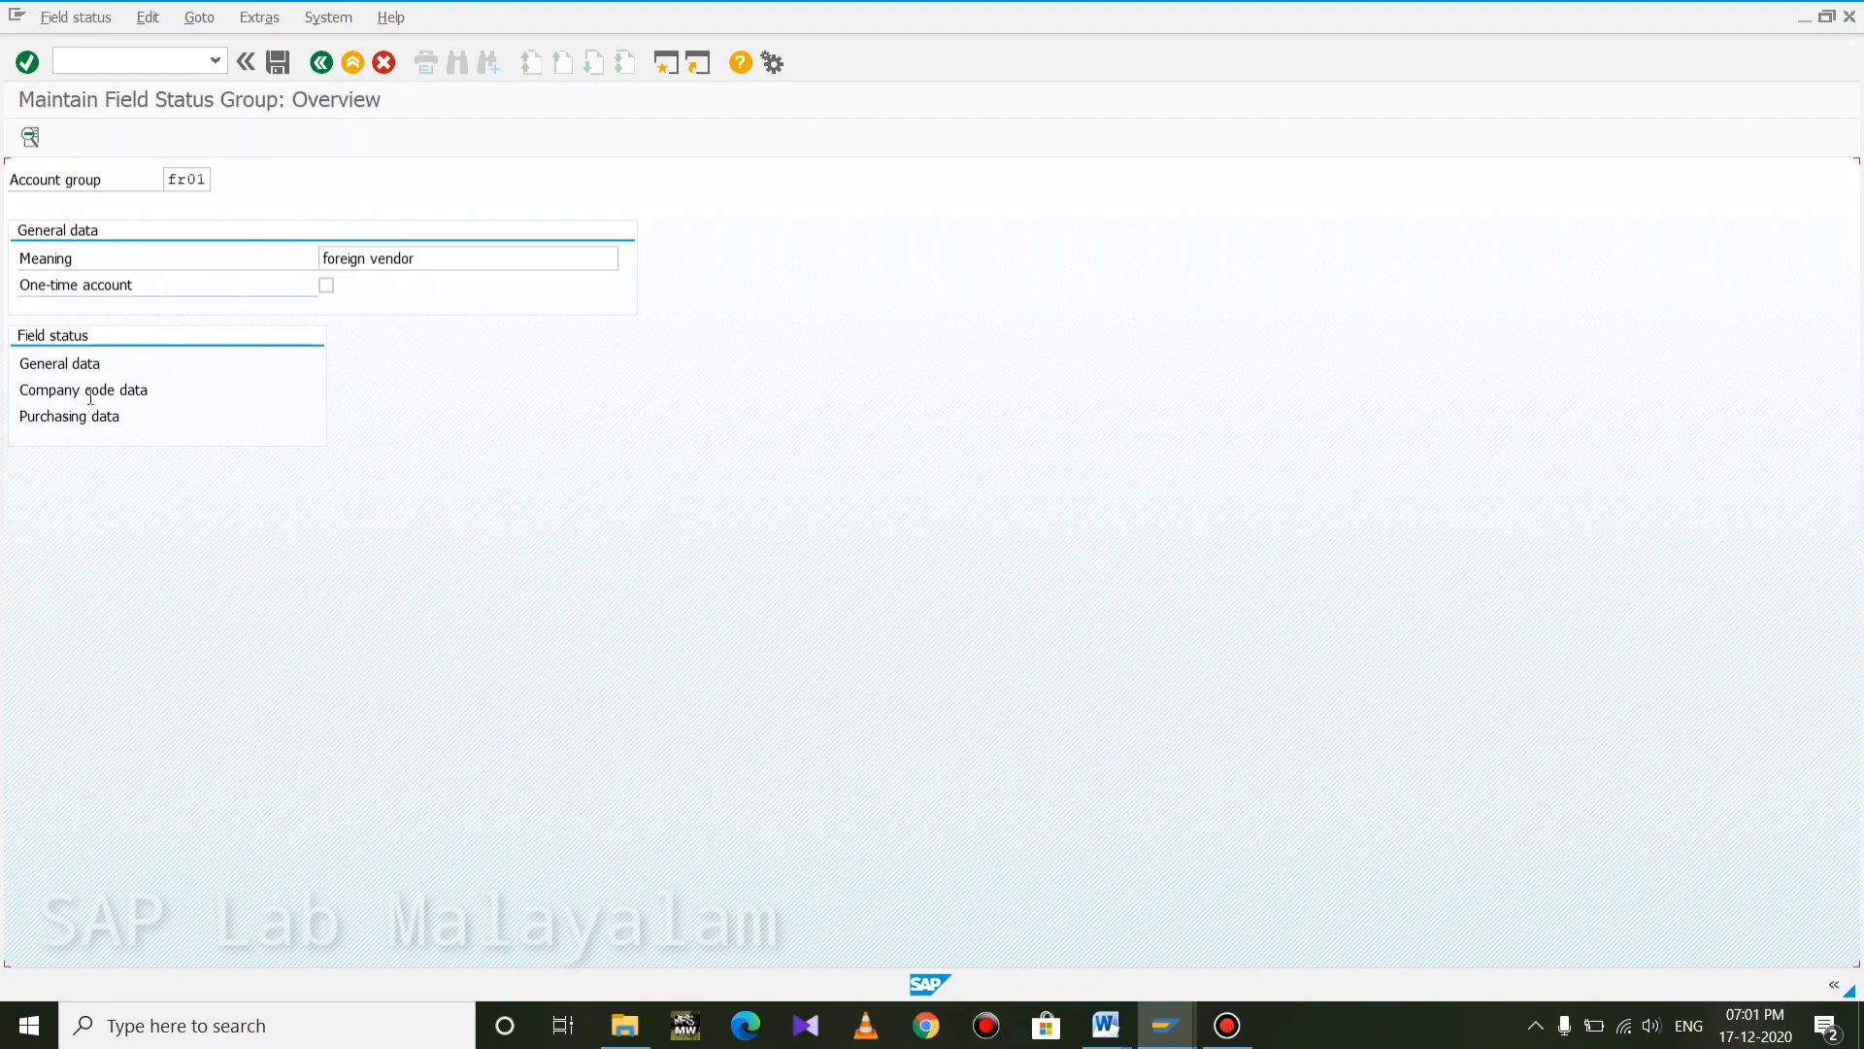
pyautogui.doubleClick(221, 338)
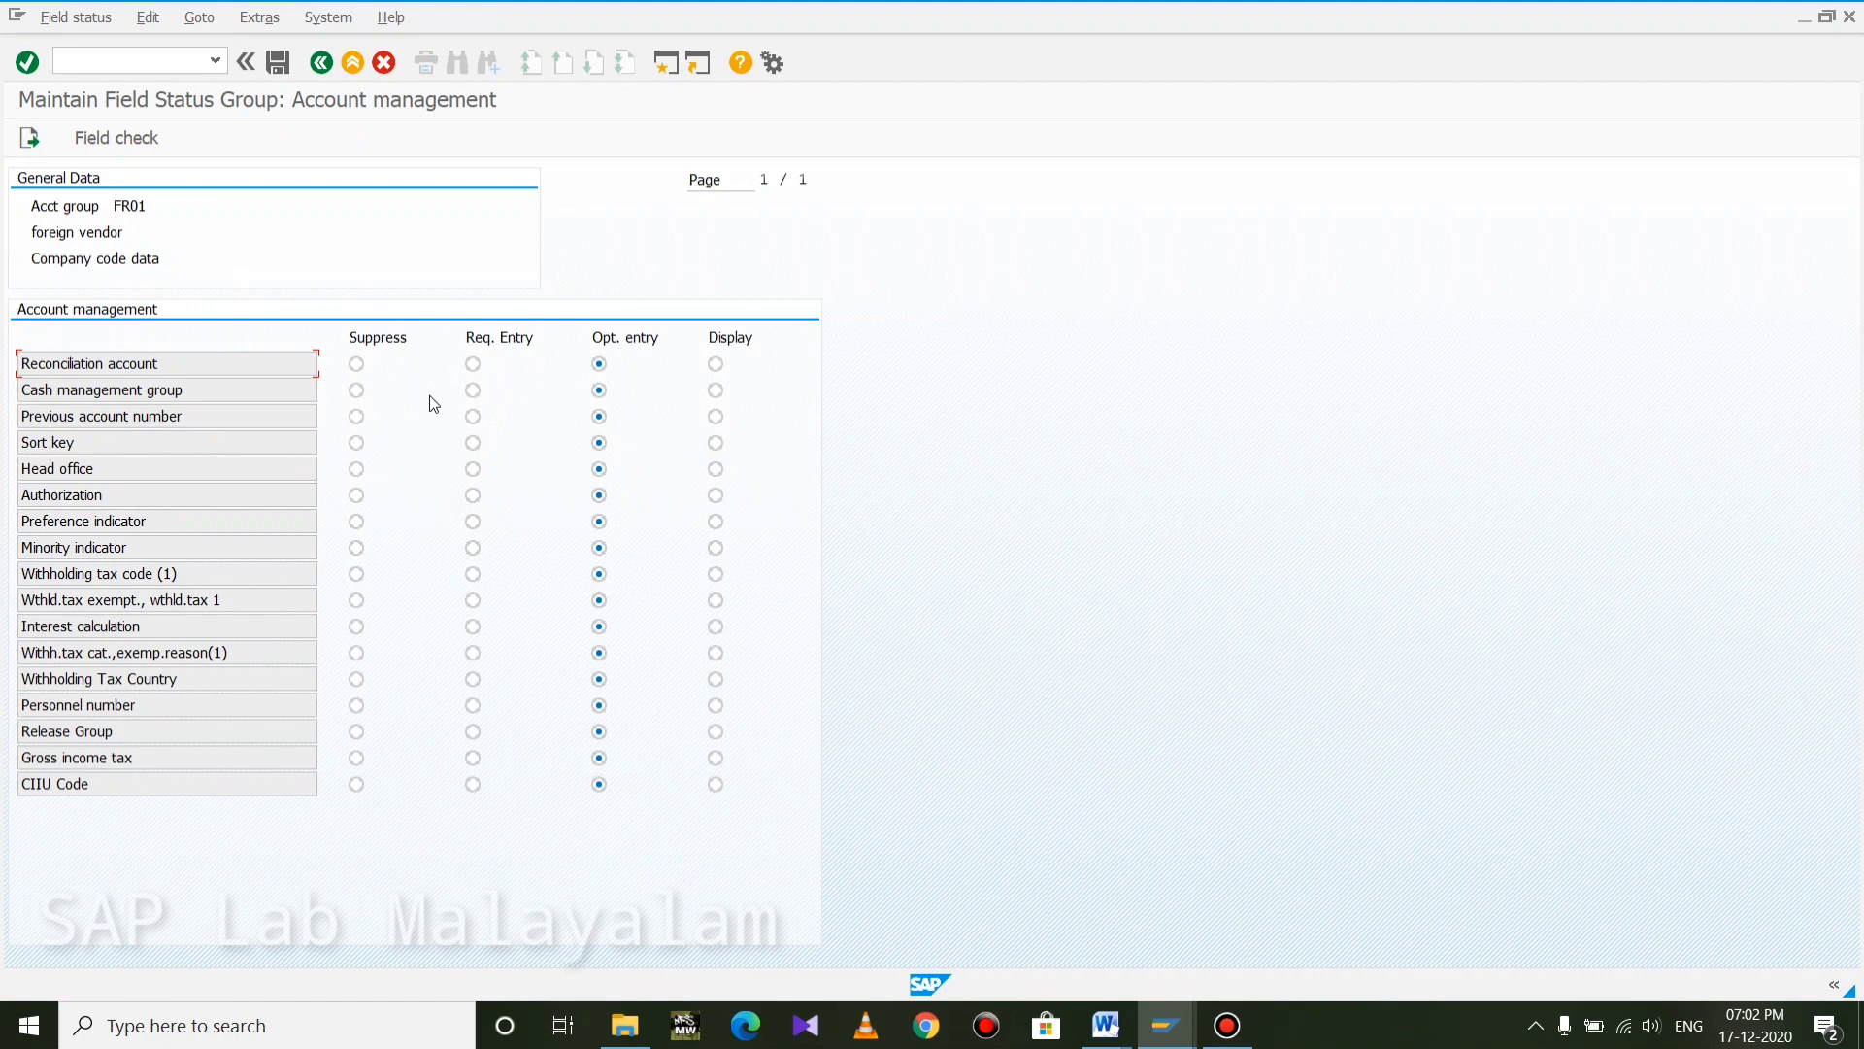
pyautogui.click(476, 367)
pyautogui.click(288, 73)
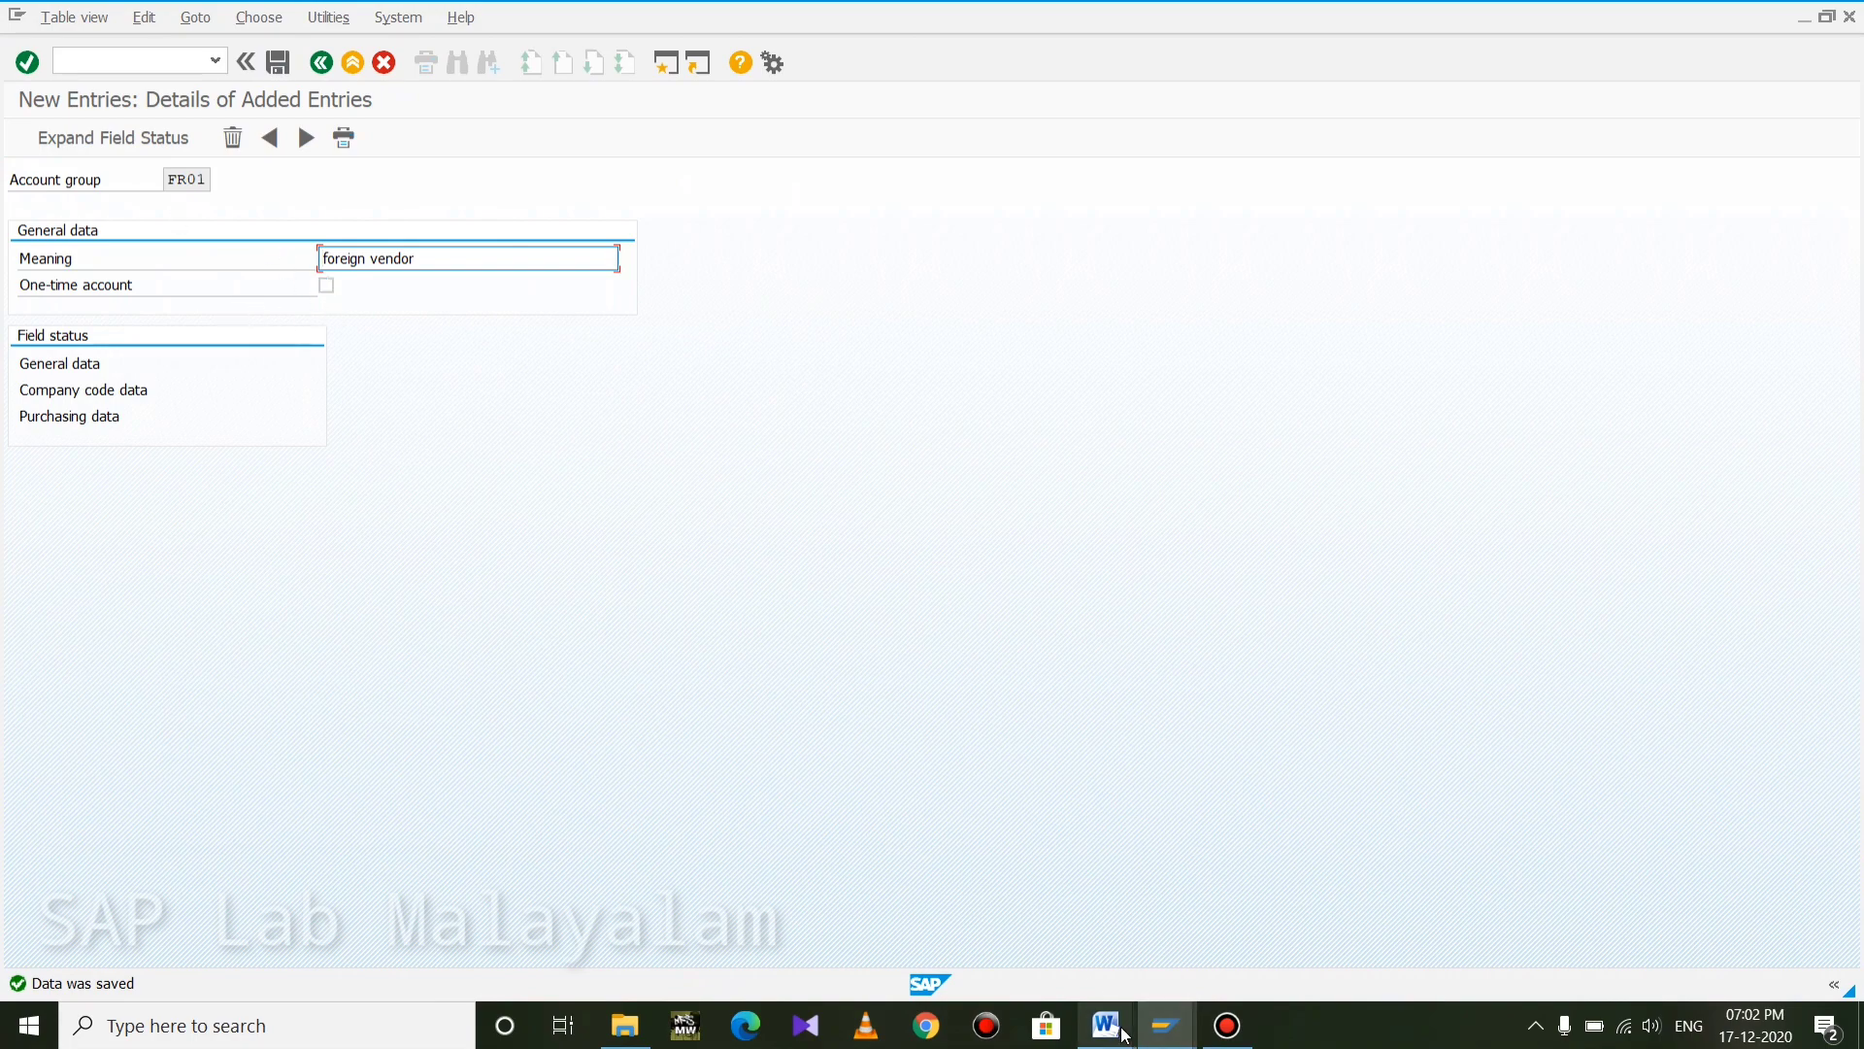
# Step: Switch to the Word procedure document and read the Accounts Payable instructions for creating a vendor number range with XKN1
pyautogui.moveTo(1124, 1035)
pyautogui.click(999, 886)
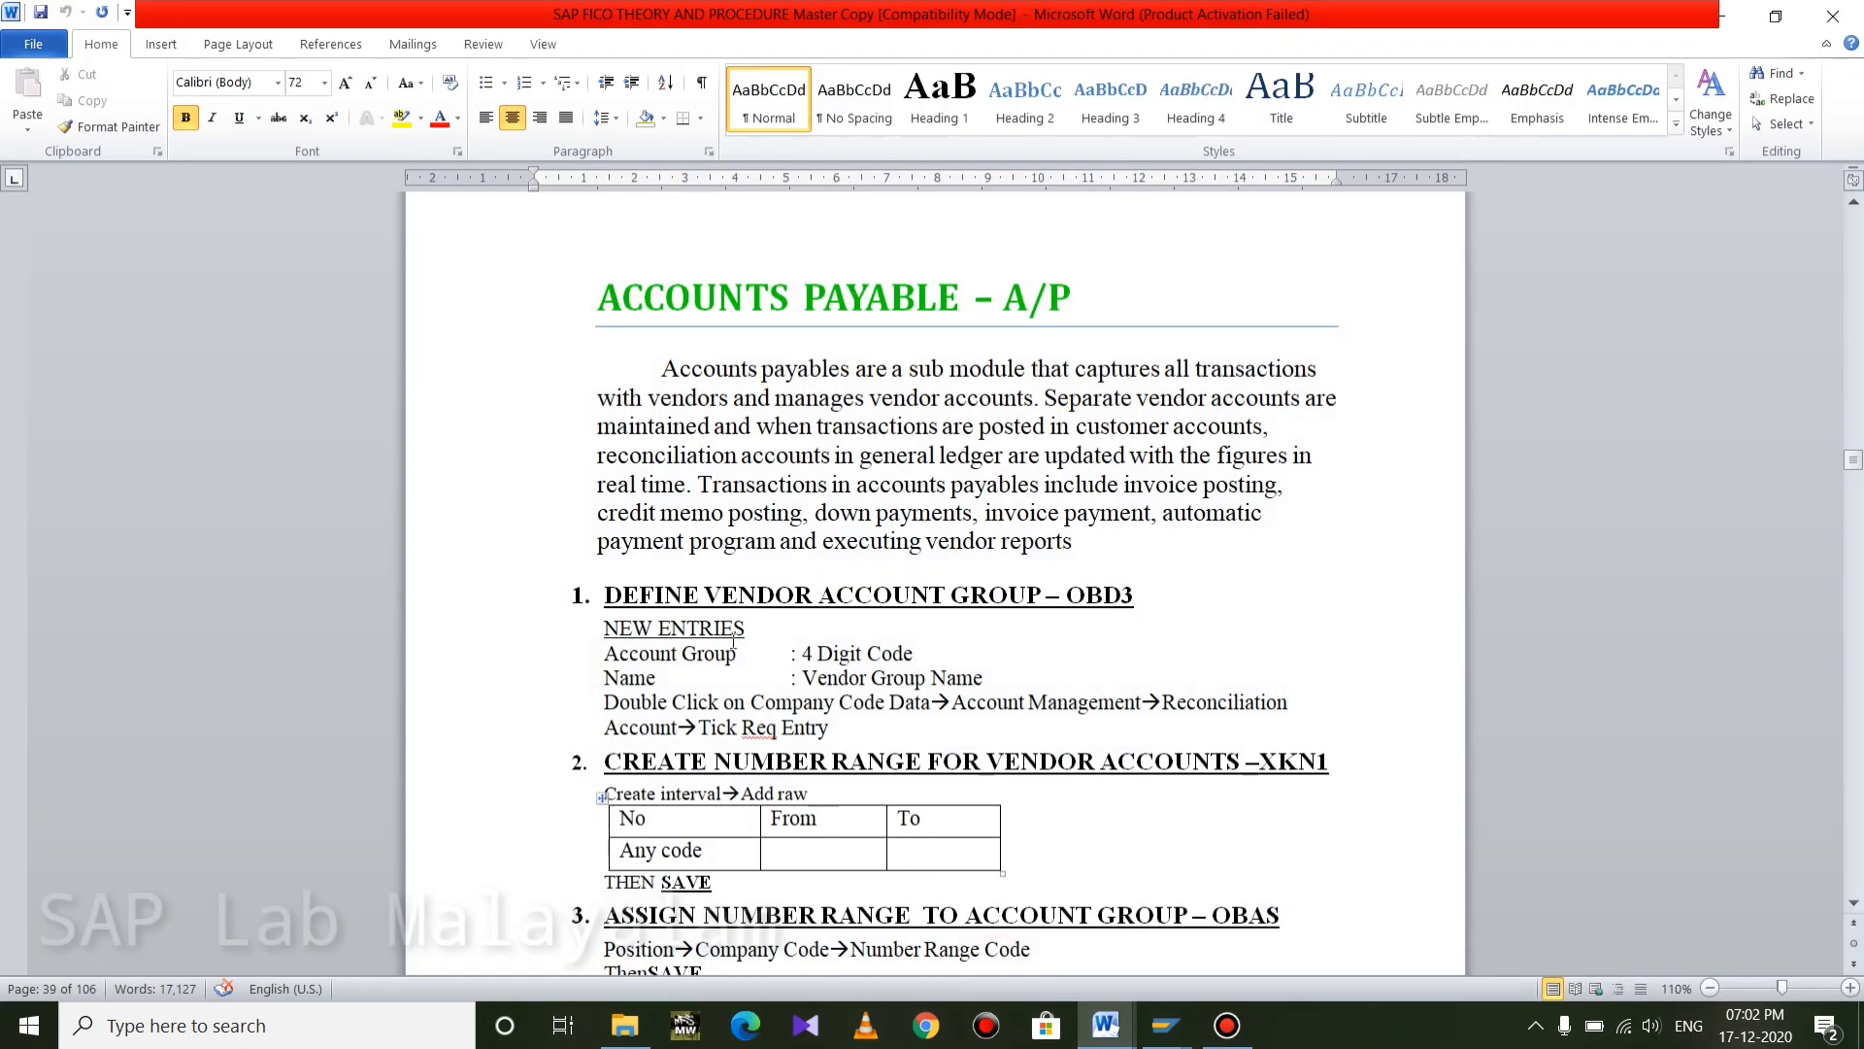
pyautogui.scroll(-1, 733, 641)
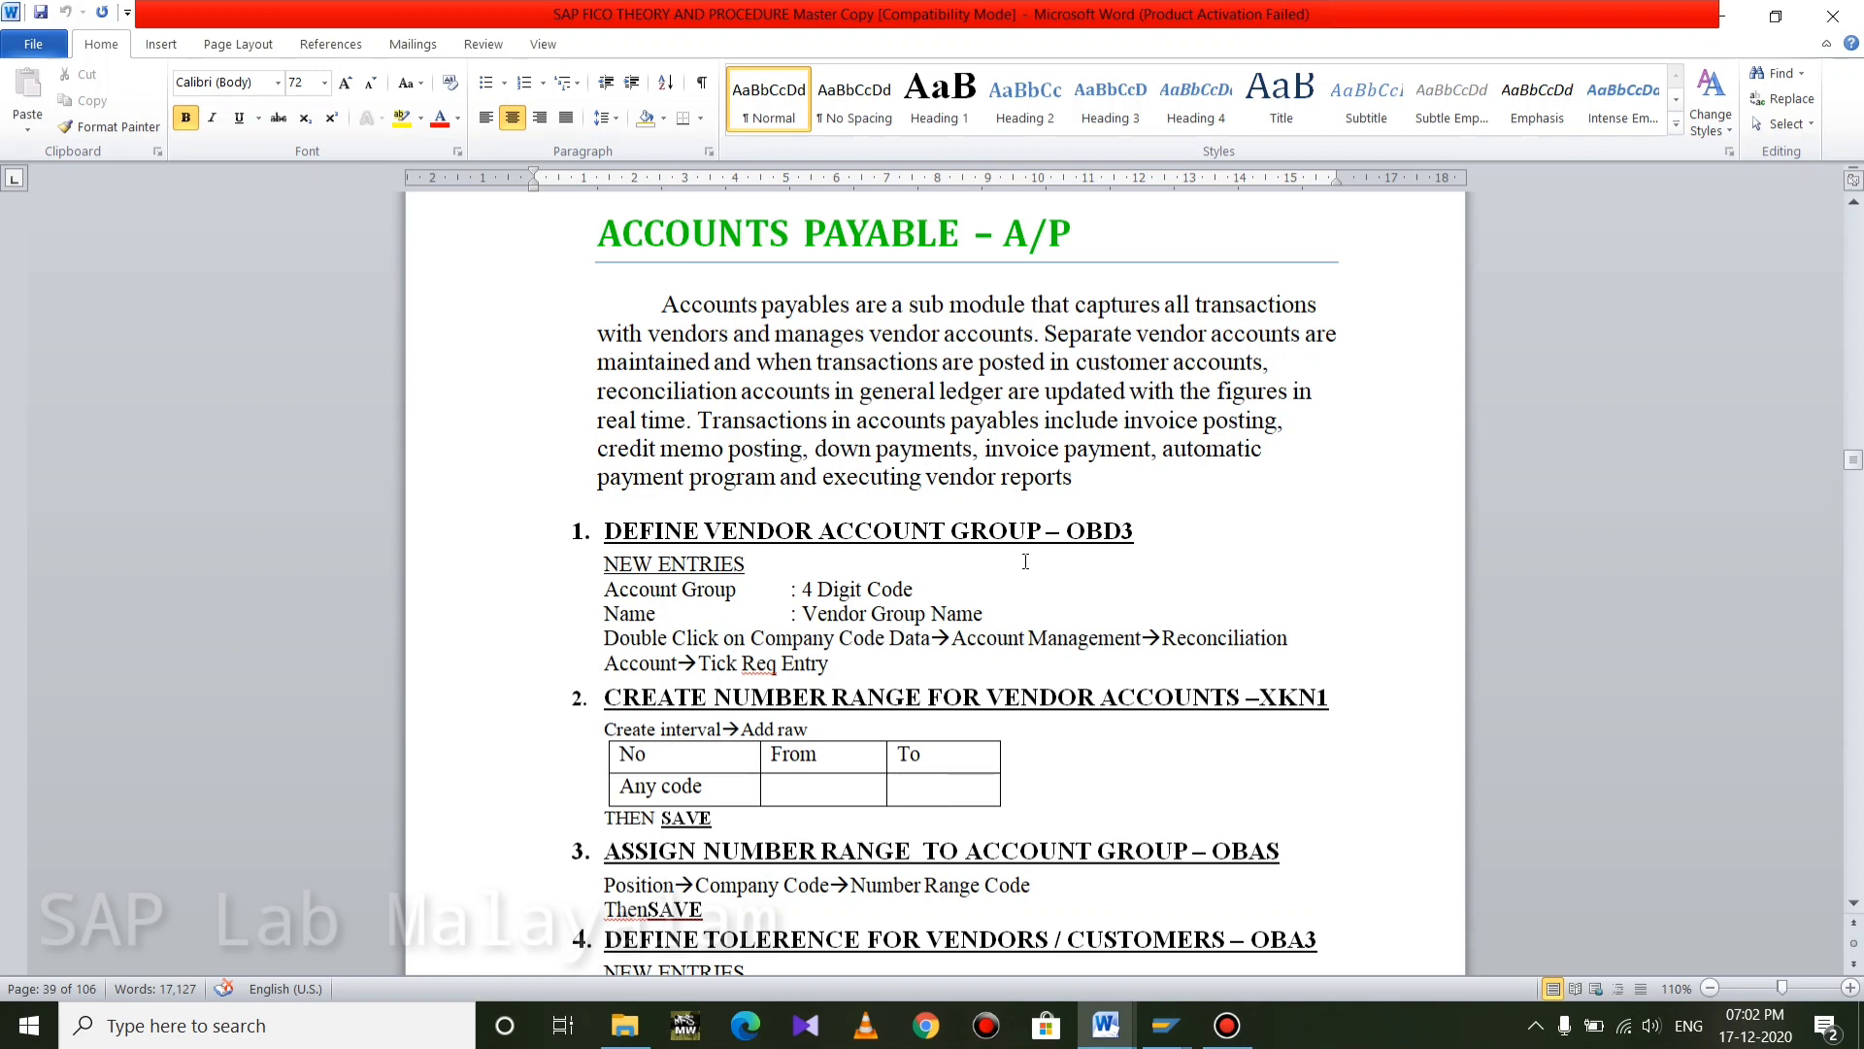
pyautogui.scroll(-5, 925, 597)
pyautogui.scroll(3, 885, 525)
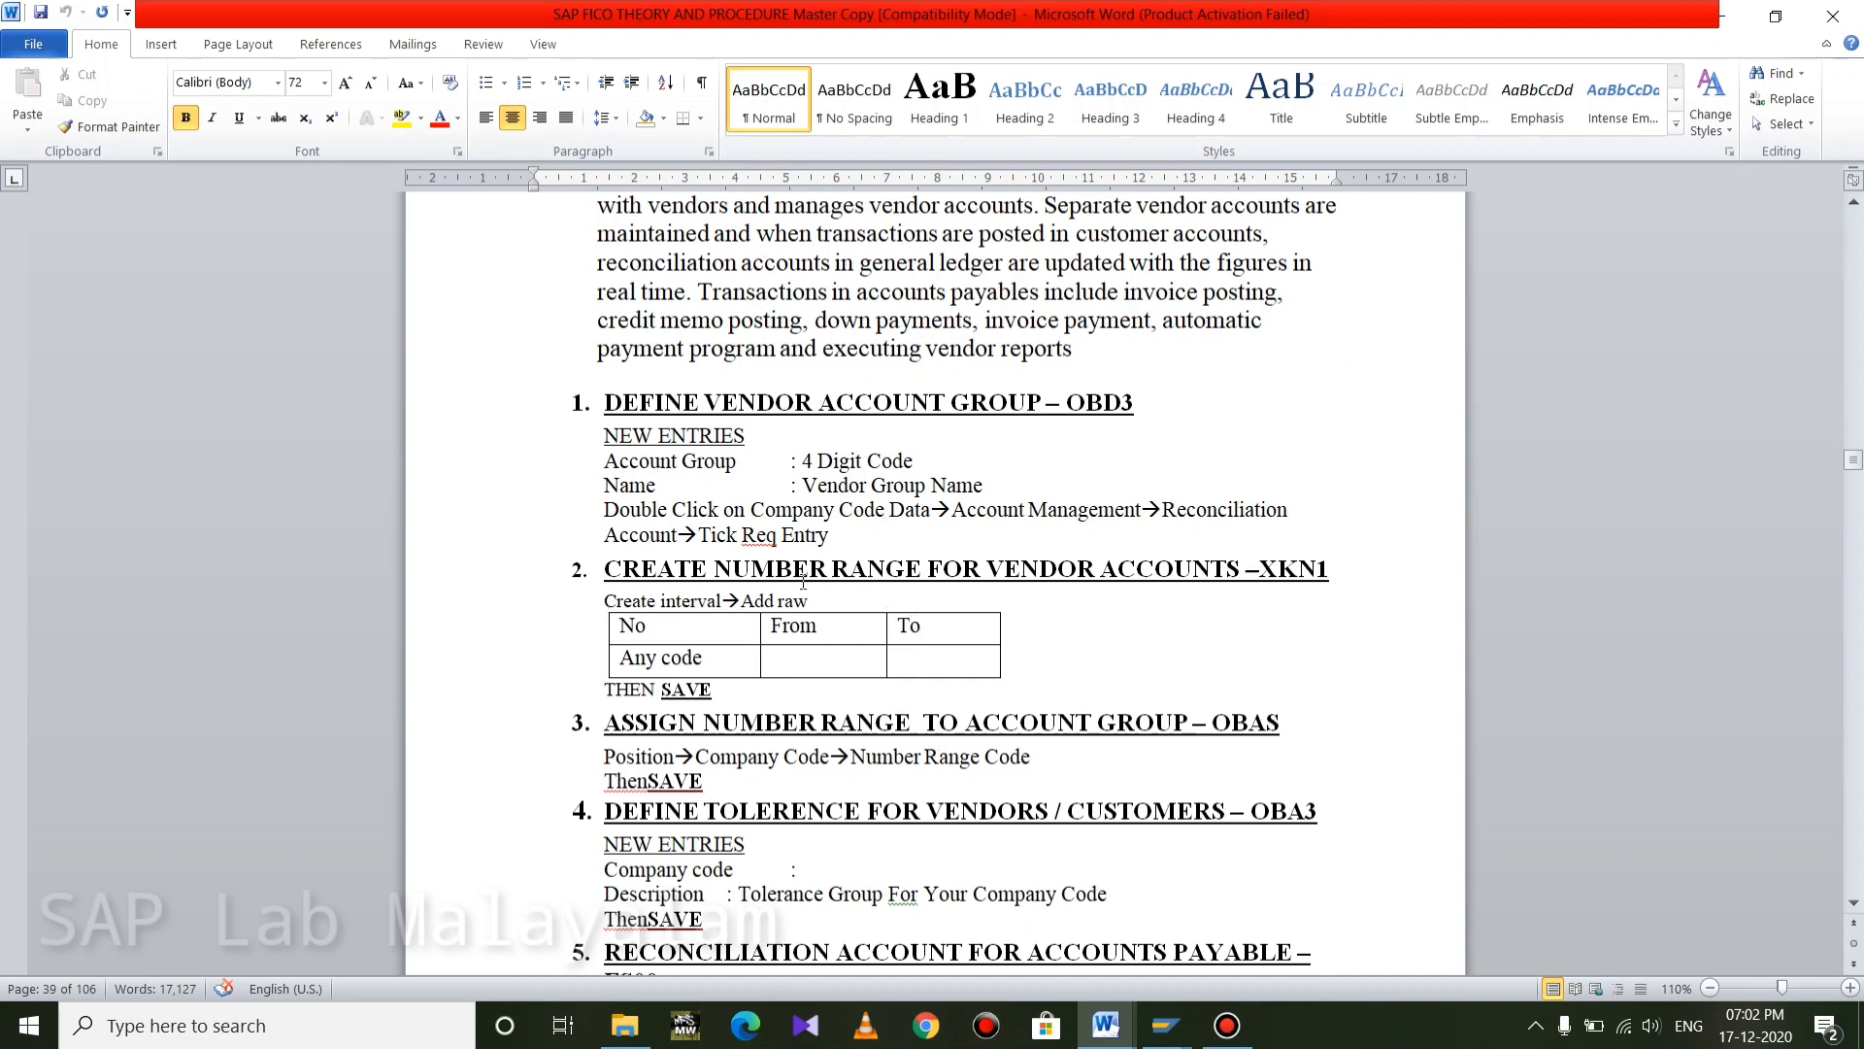
pyautogui.moveTo(1165, 1025)
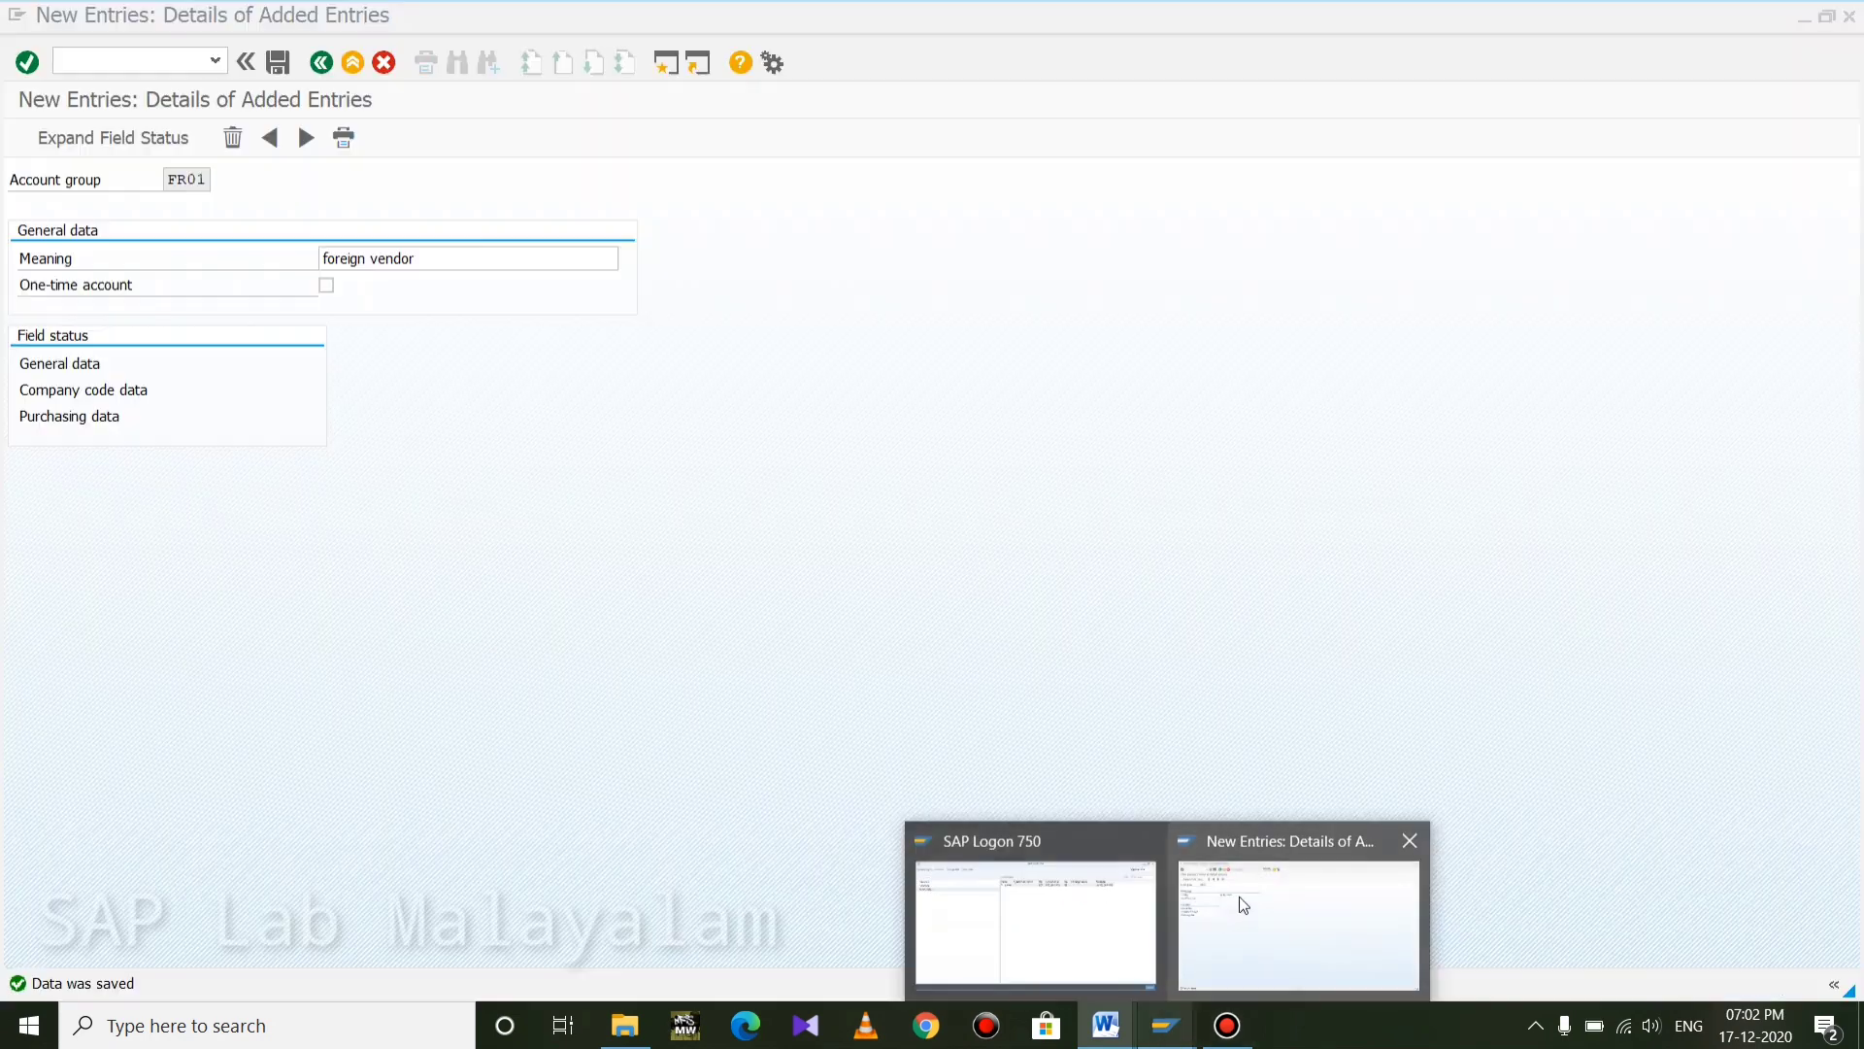
pyautogui.click(1239, 896)
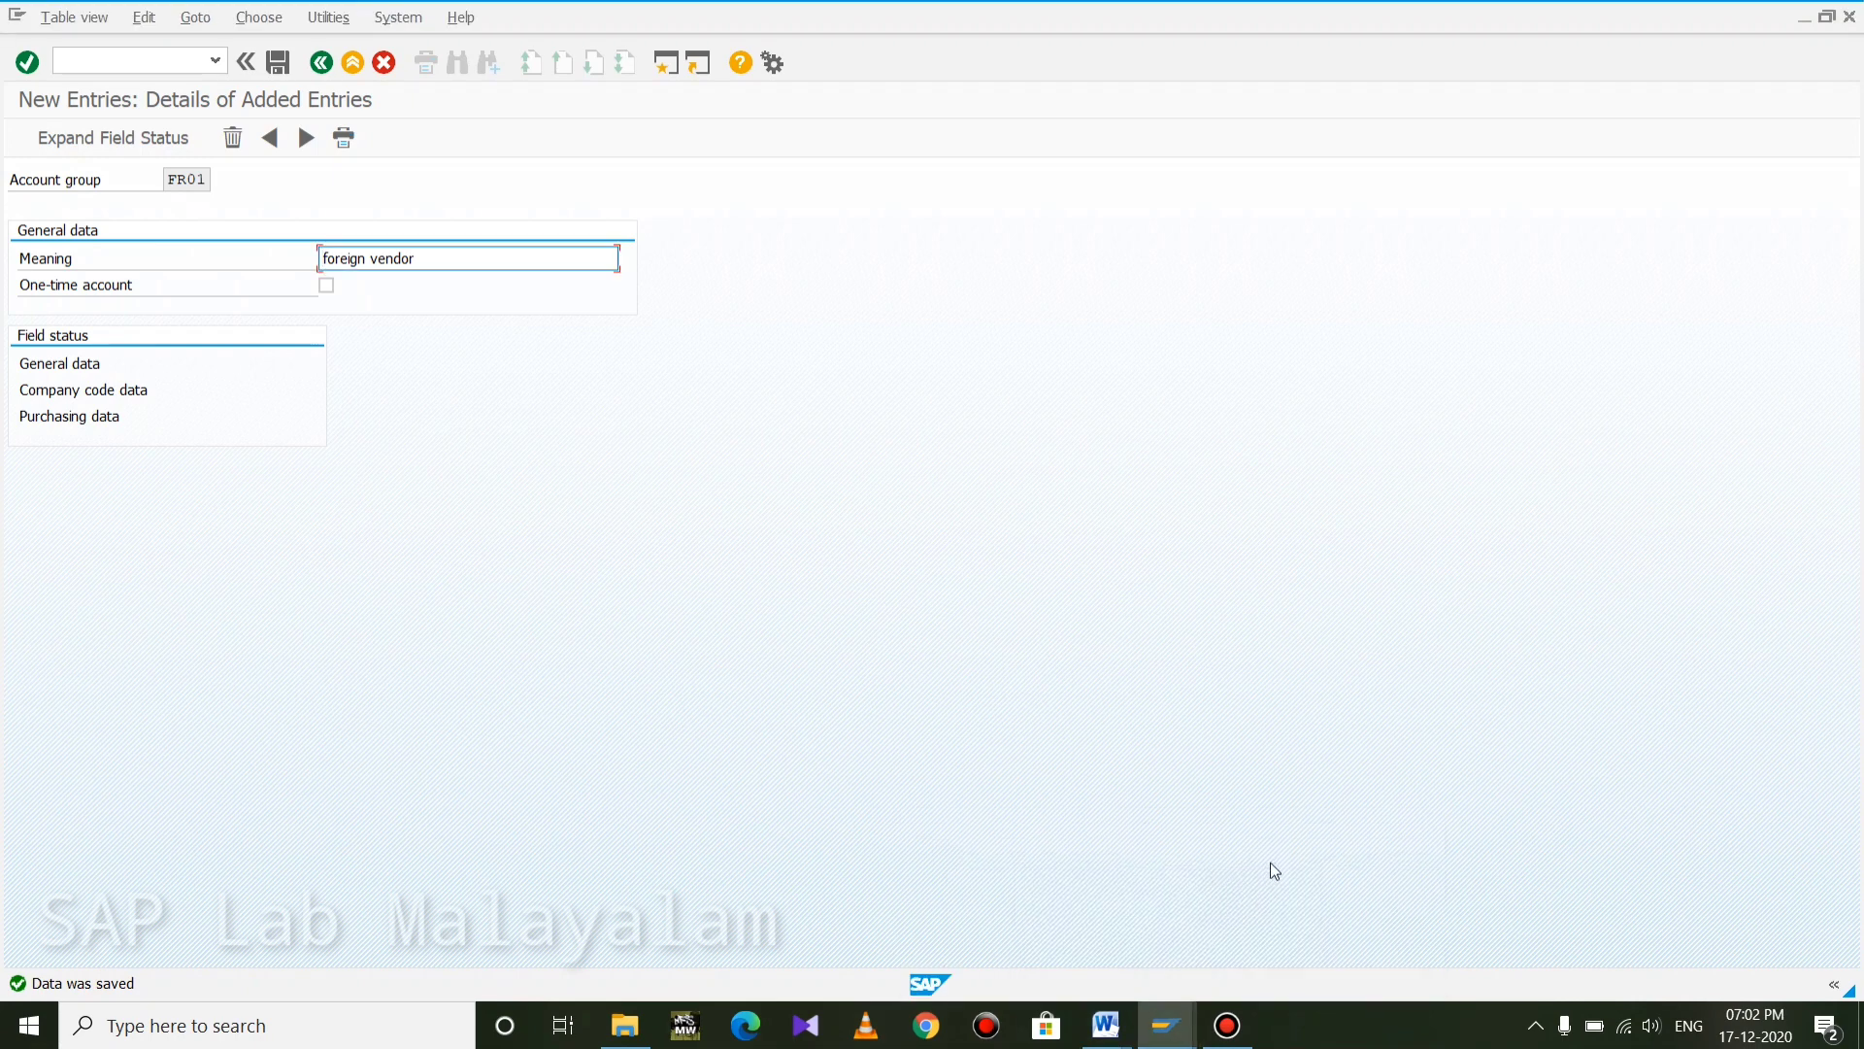
pyautogui.click(1106, 1025)
pyautogui.click(1057, 936)
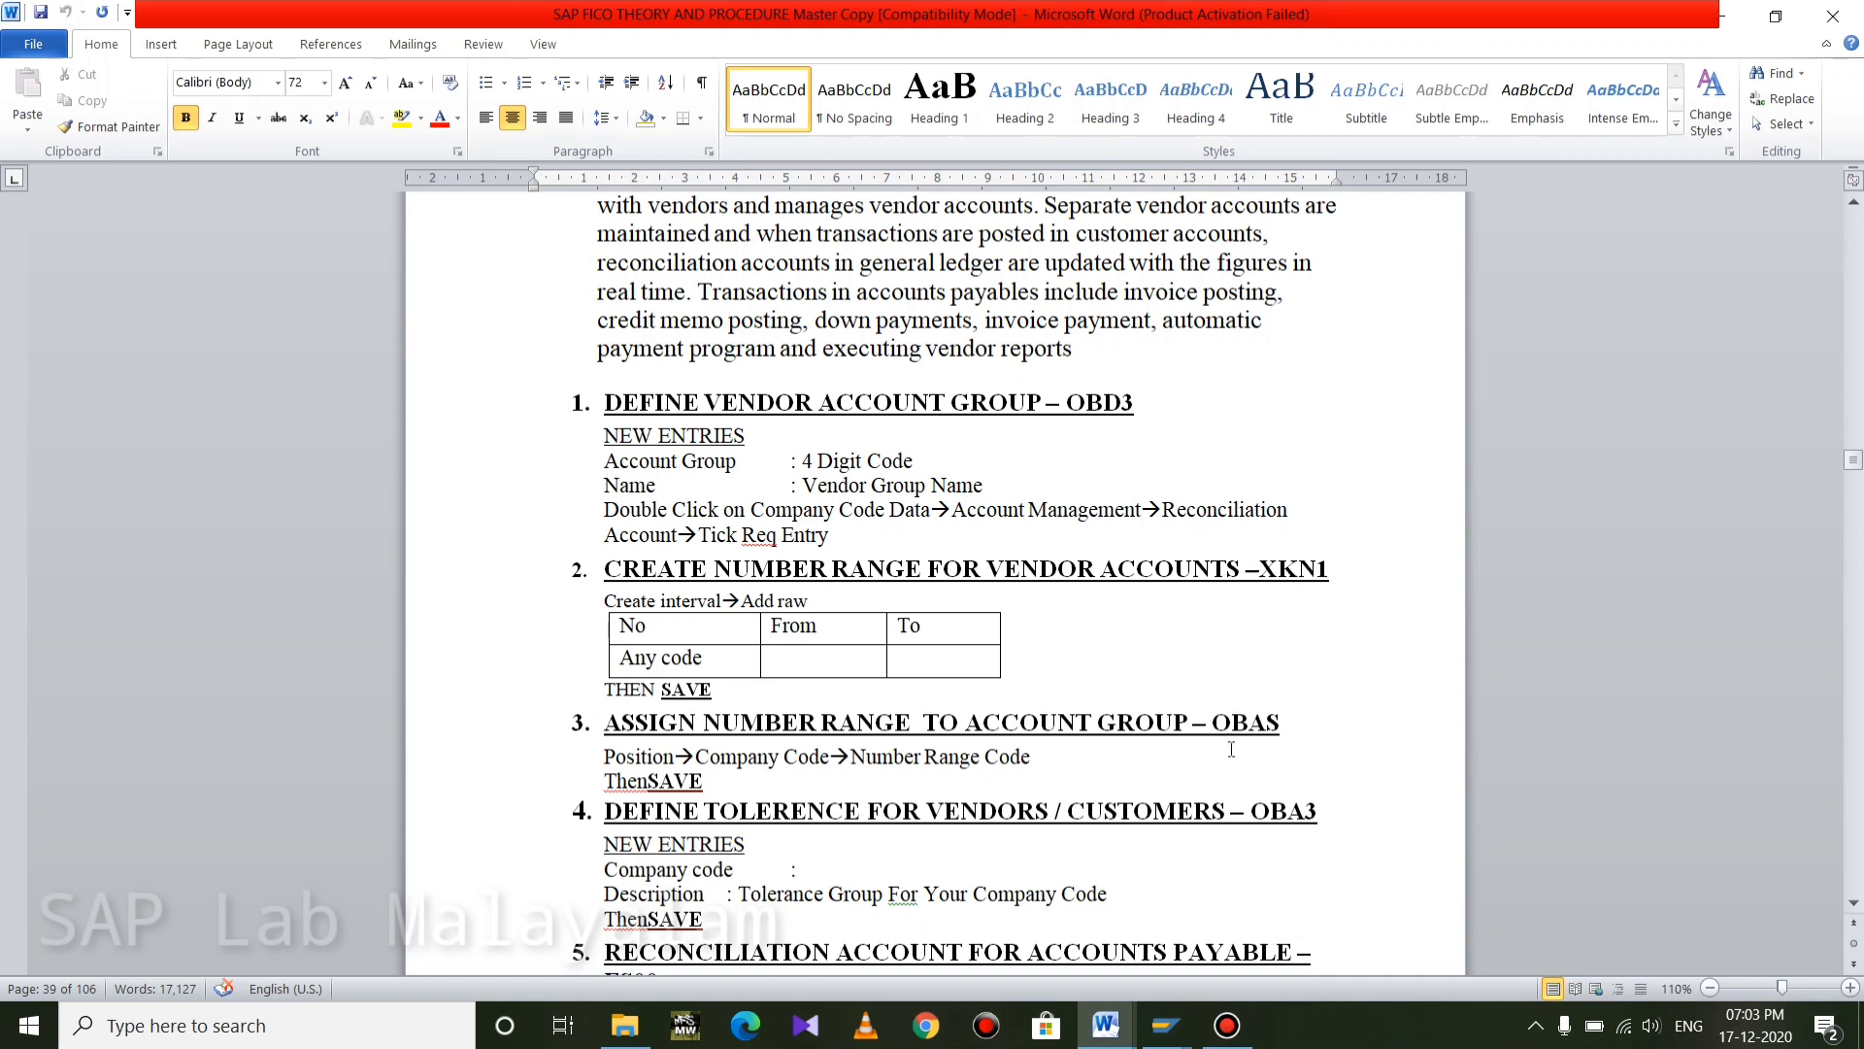
# Step: Switch back to the SAP session and open vendor number range maintenance with /nxkn1
pyautogui.moveTo(1165, 1024)
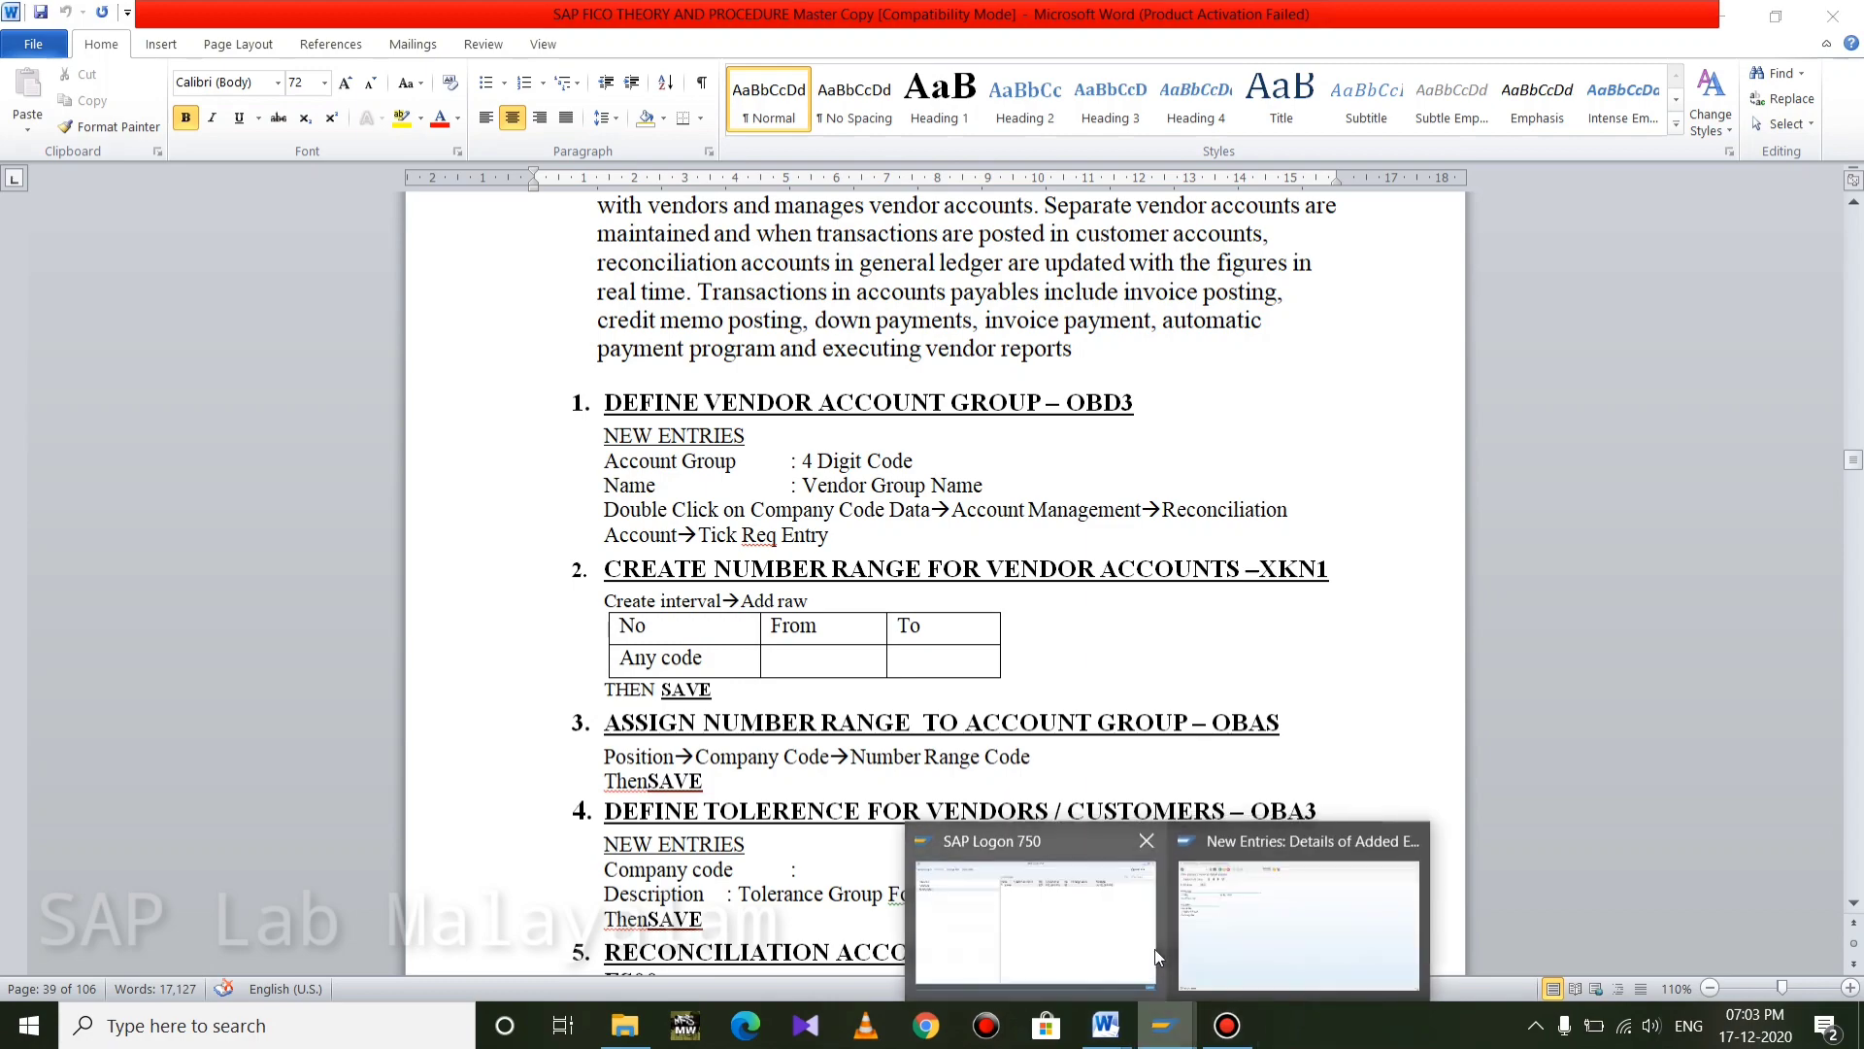
pyautogui.click(1217, 905)
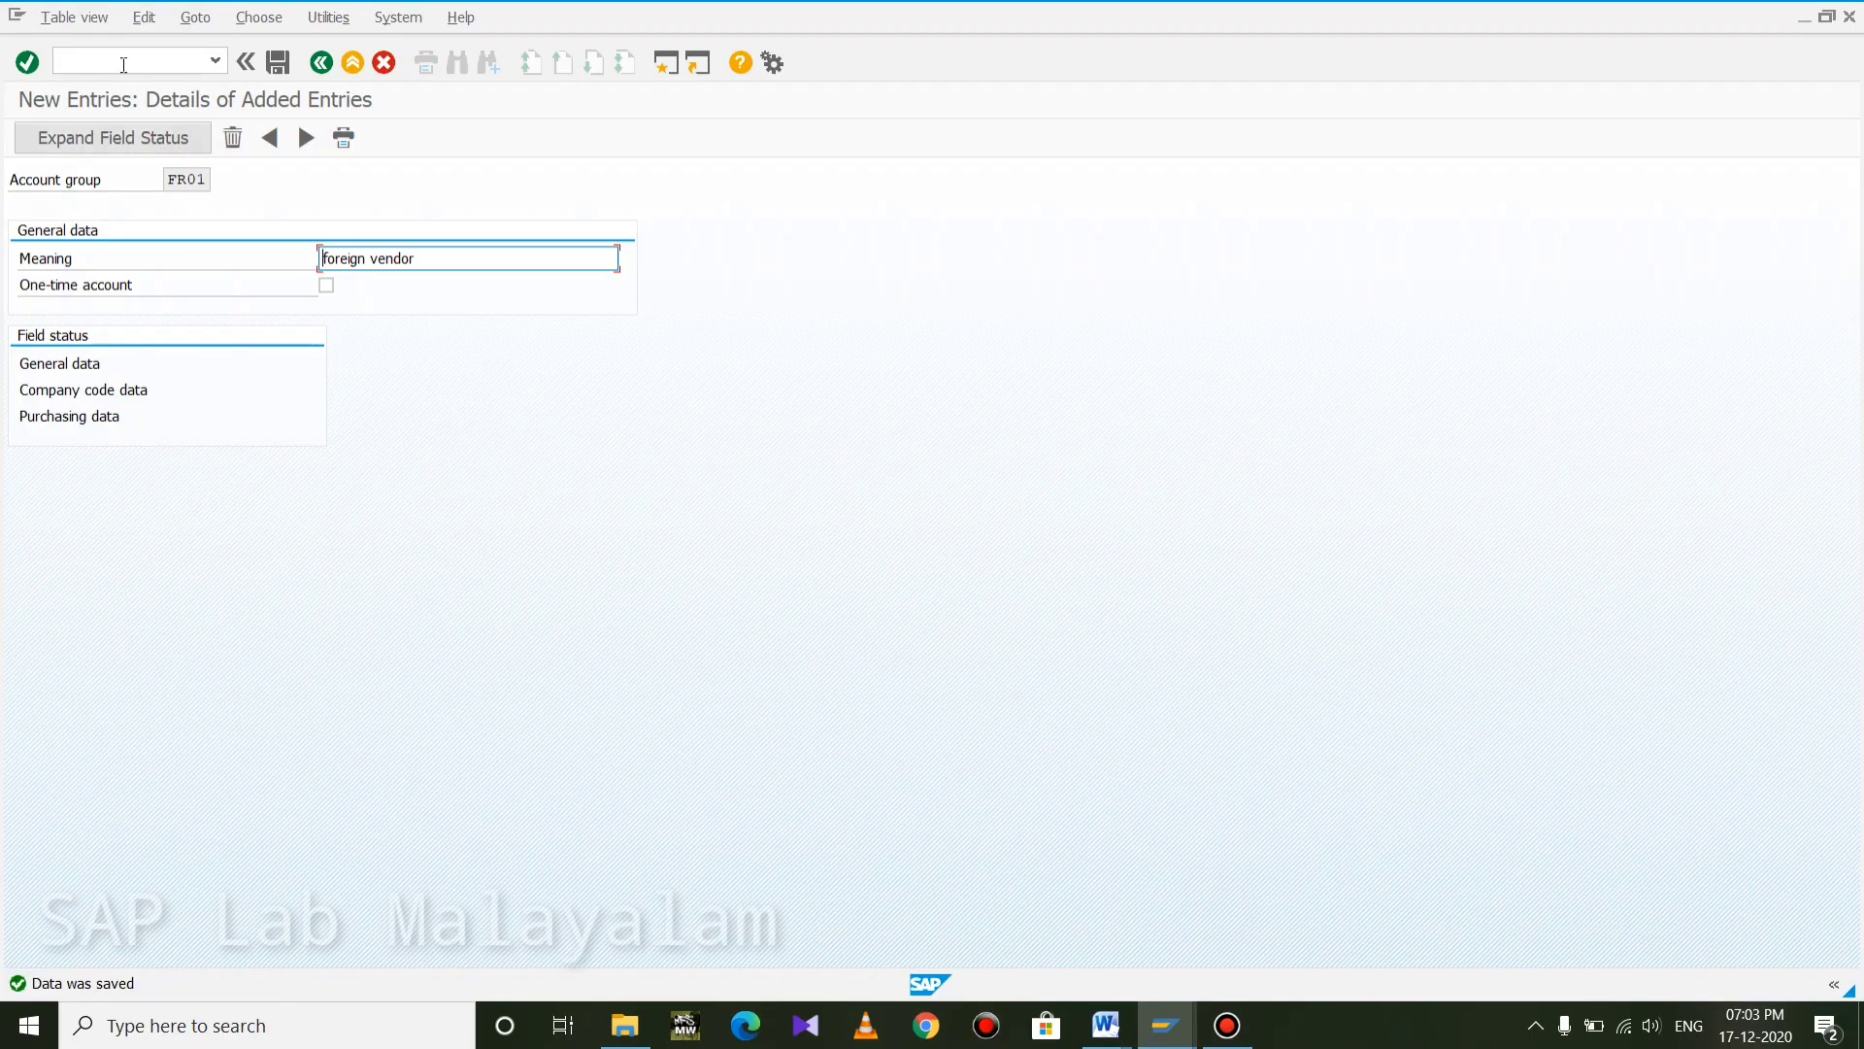
pyautogui.write('xkn1')
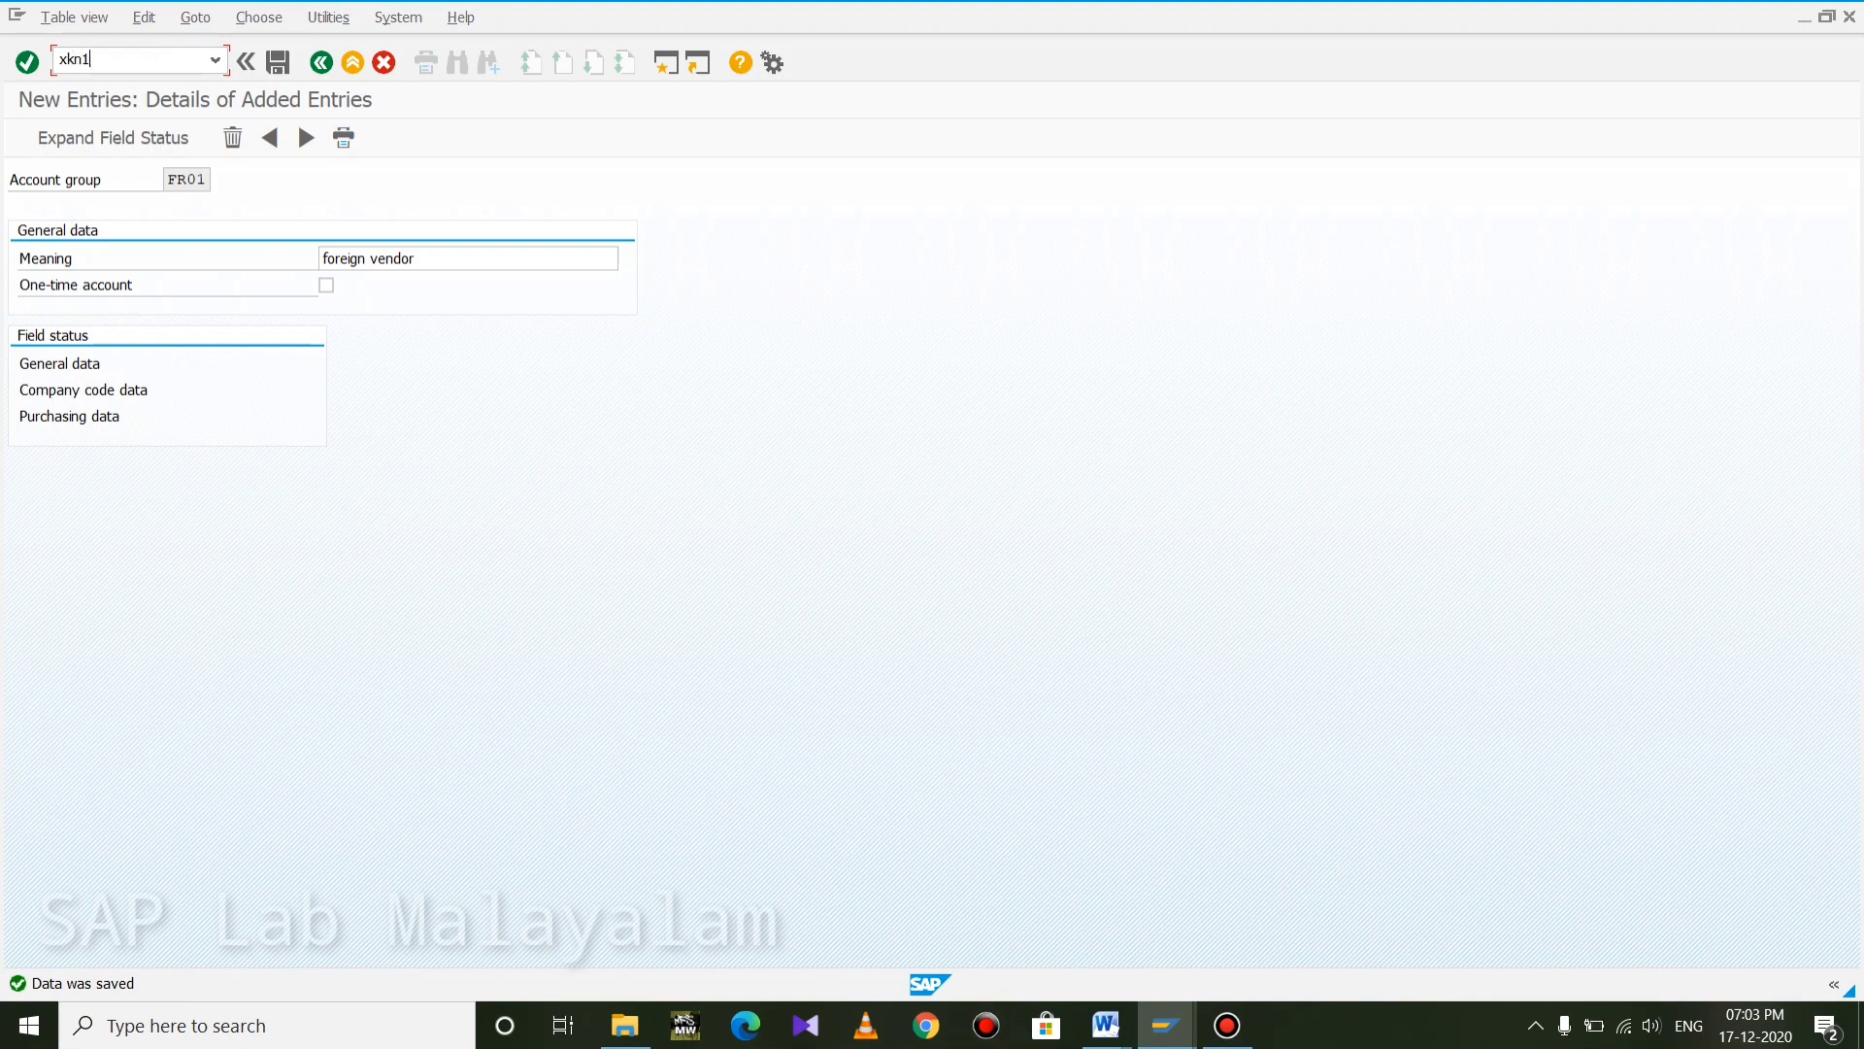
pyautogui.press('Return')
pyautogui.click(104, 56)
pyautogui.write('/nxkn1')
pyautogui.press('Return')
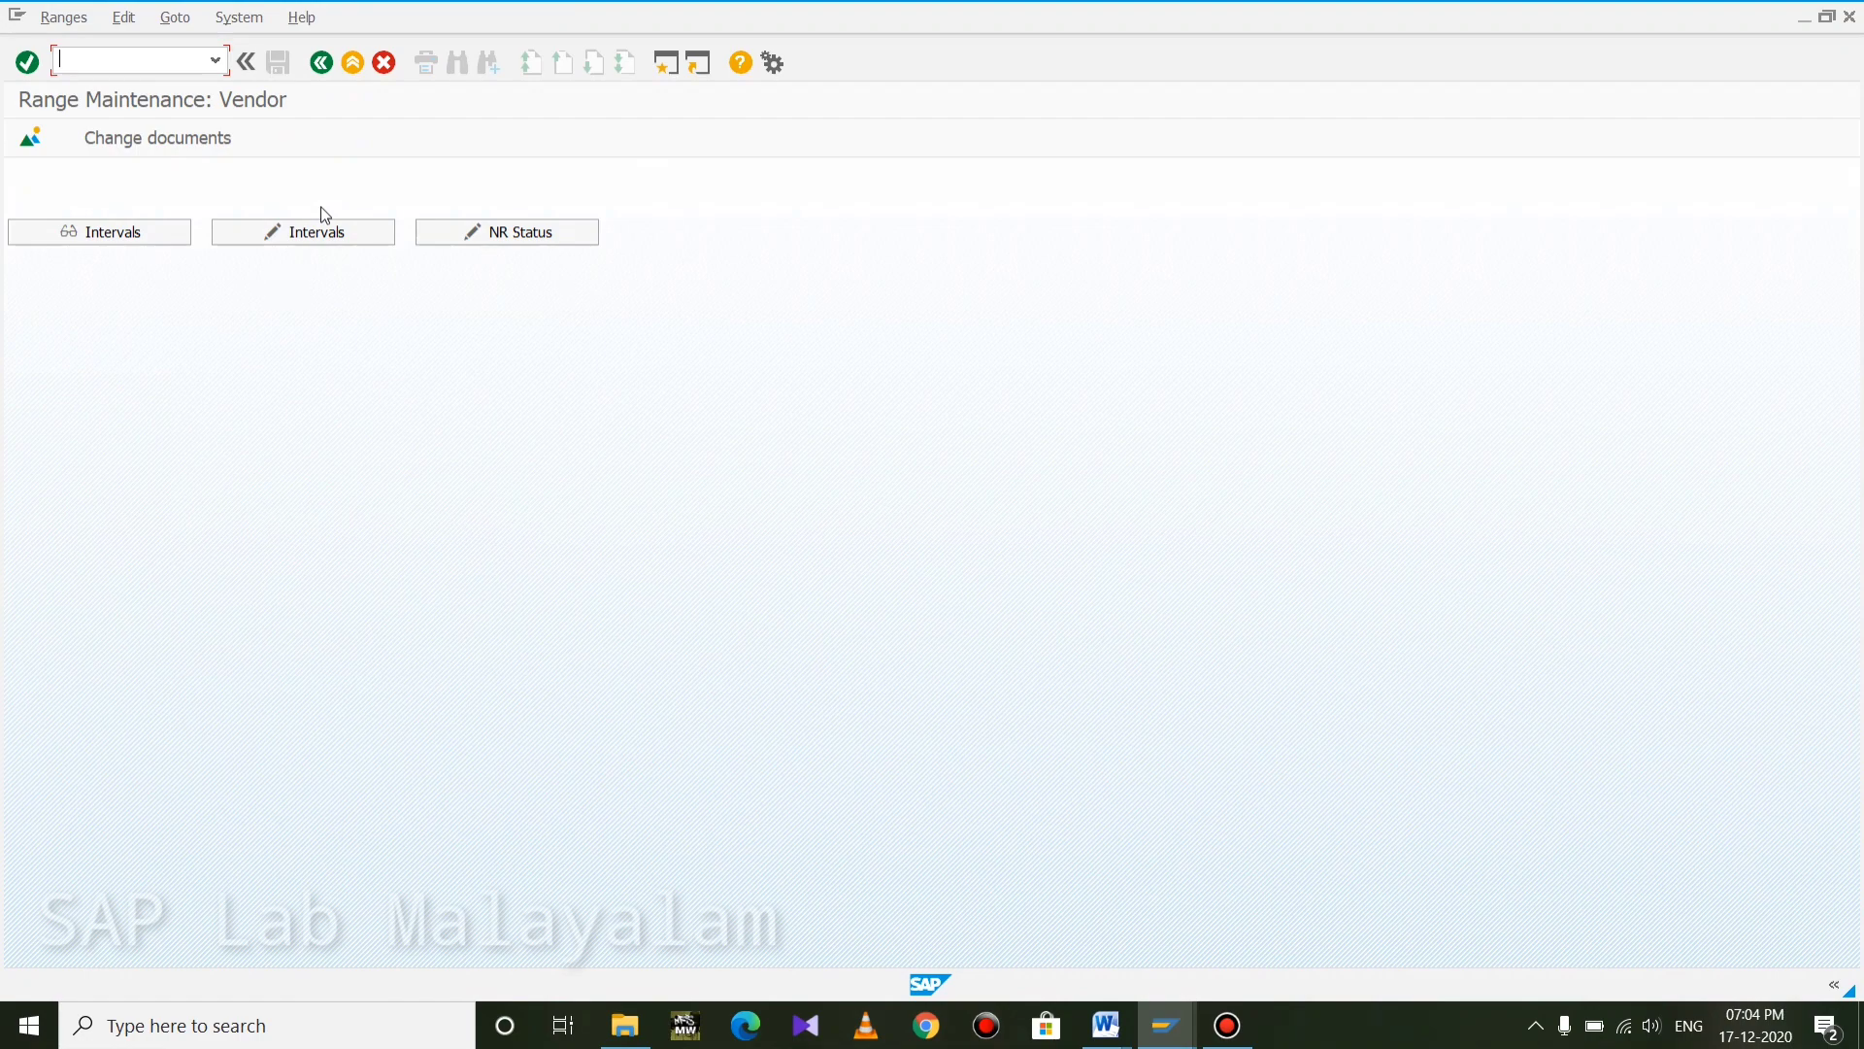
# Step: Add a vendor number range interval gg from 50000 to 60000 in interval maintenance and save it
pyautogui.click(330, 233)
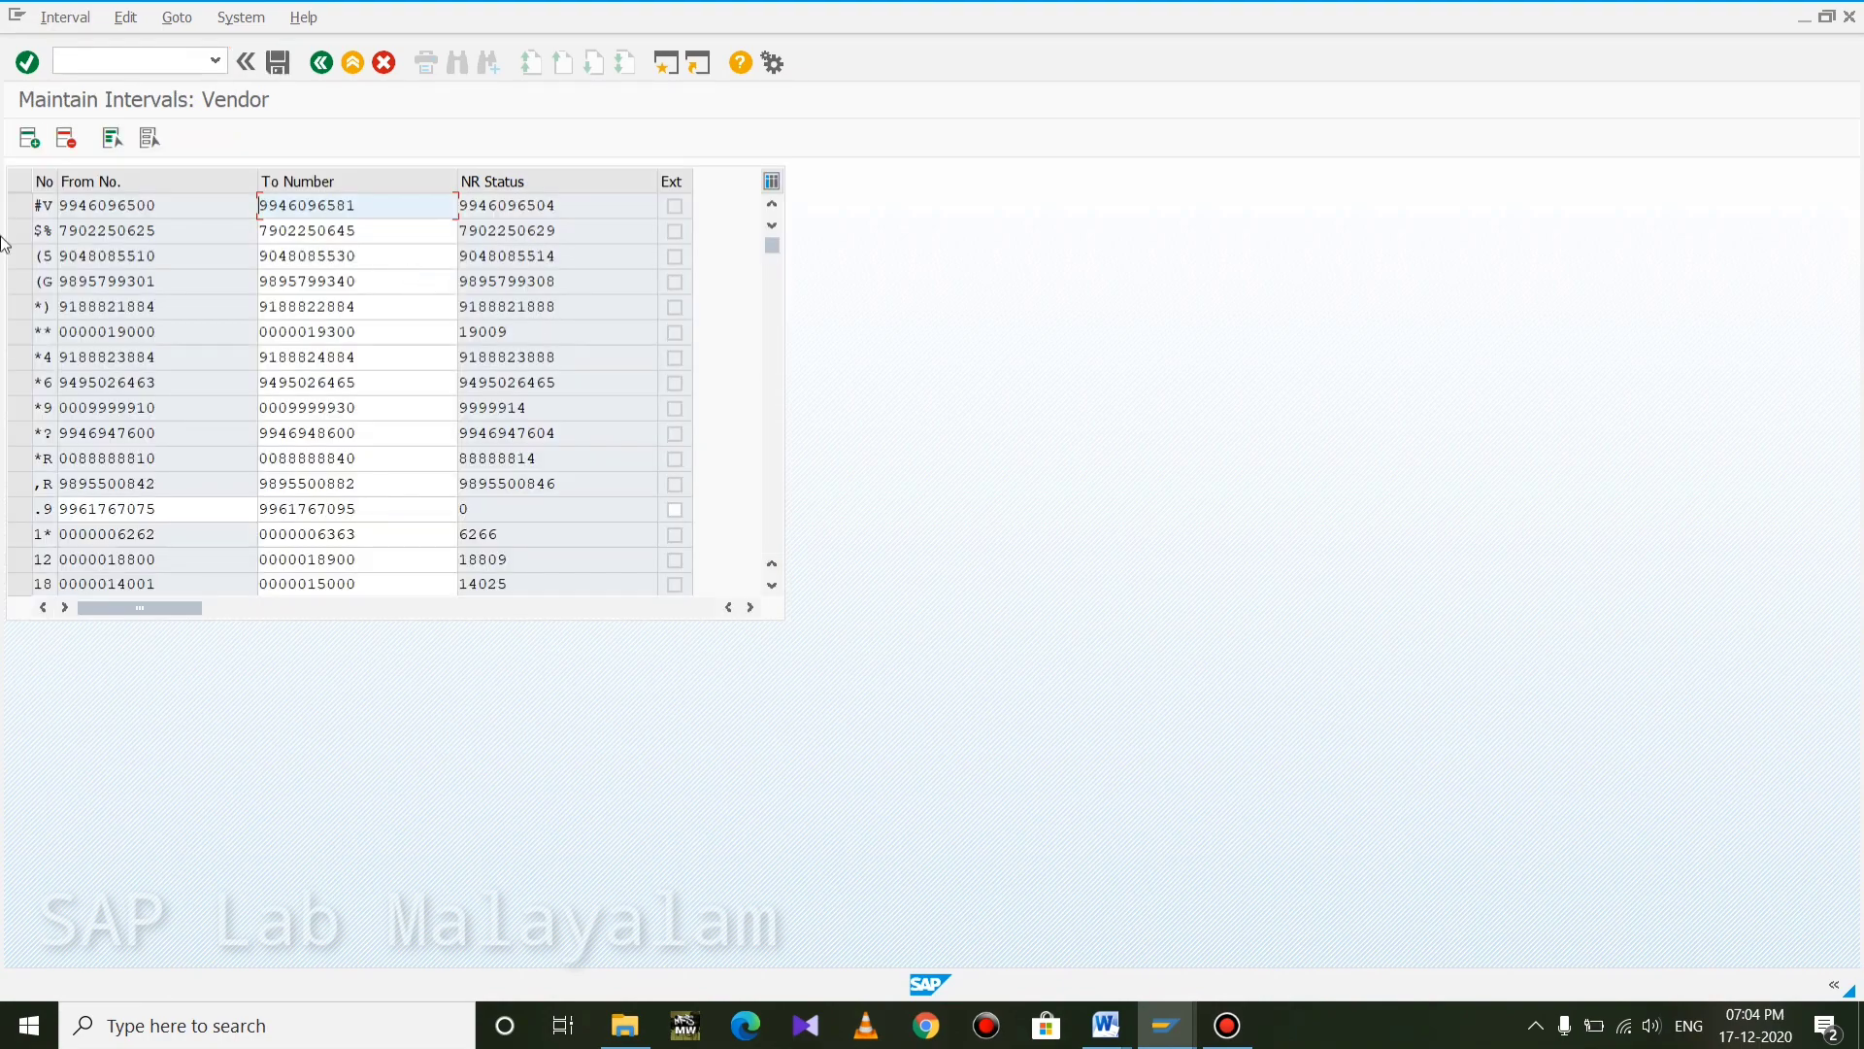
pyautogui.click(29, 138)
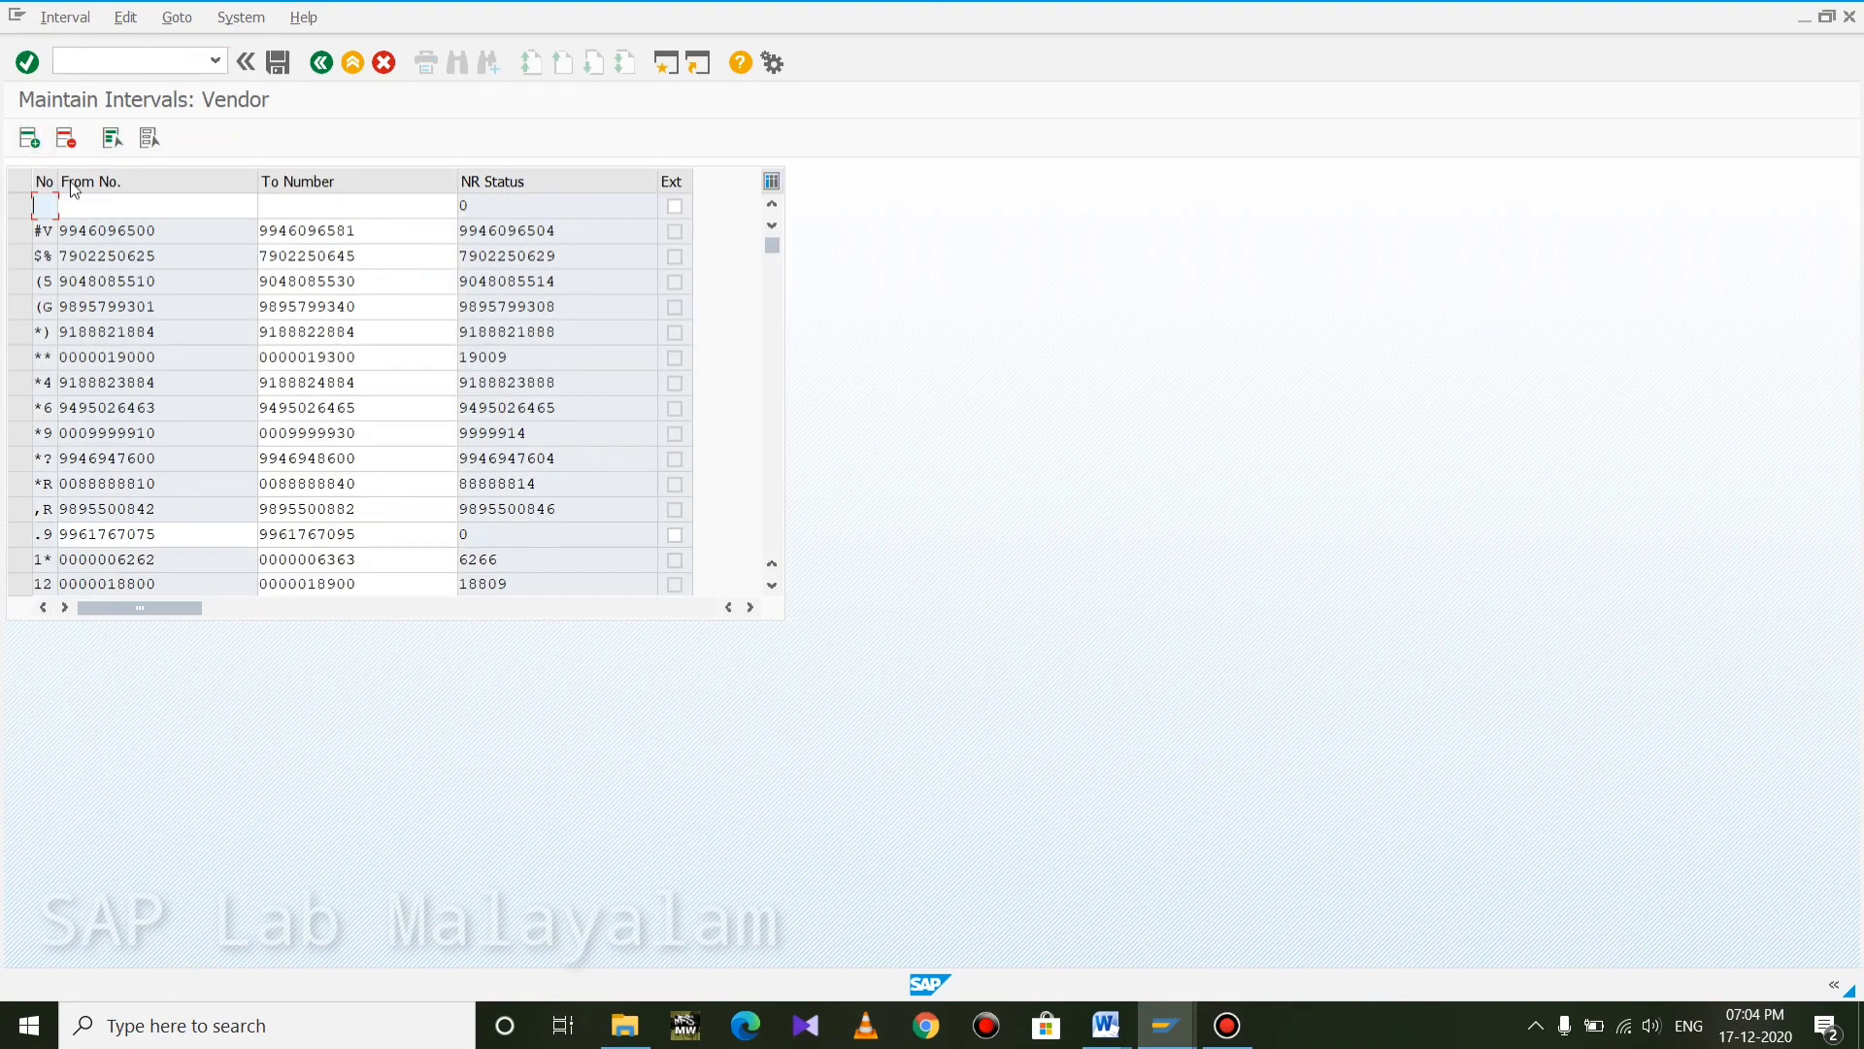
pyautogui.write('gg')
pyautogui.press('Tab')
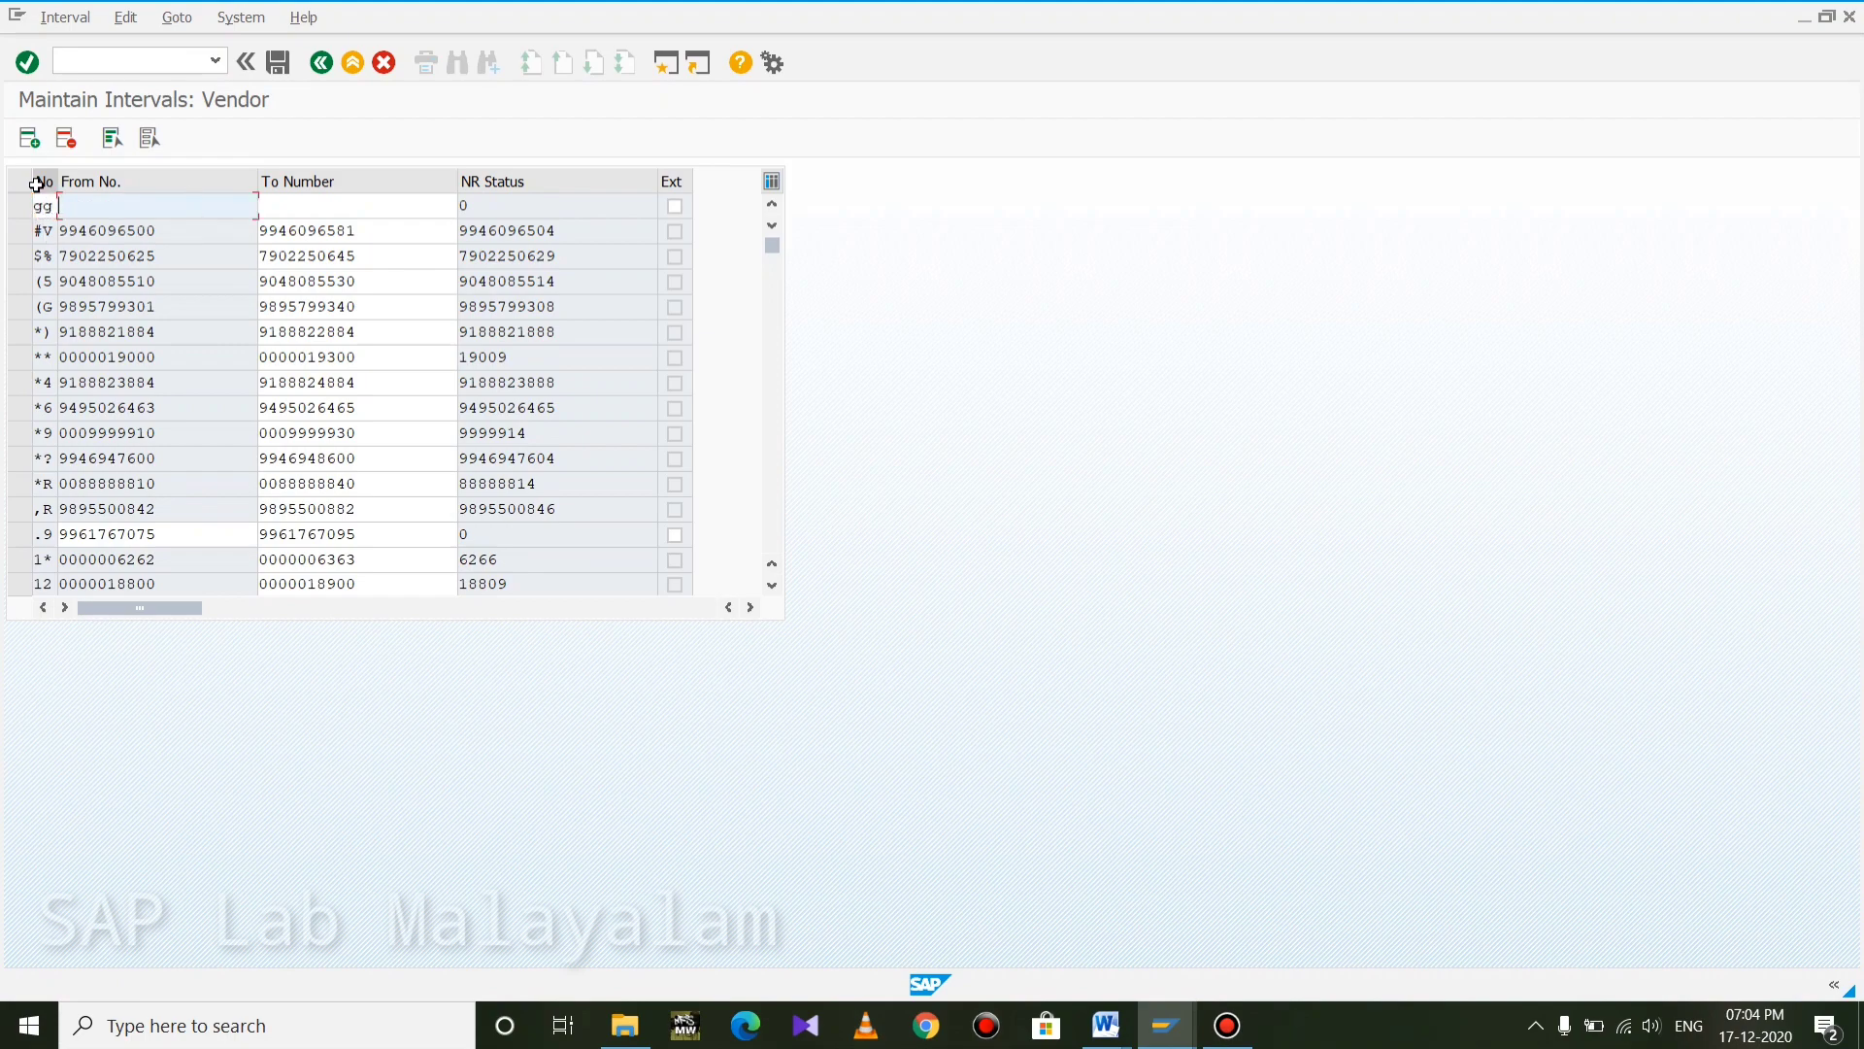
pyautogui.write('50000')
pyautogui.press('Tab')
pyautogui.write('6000')
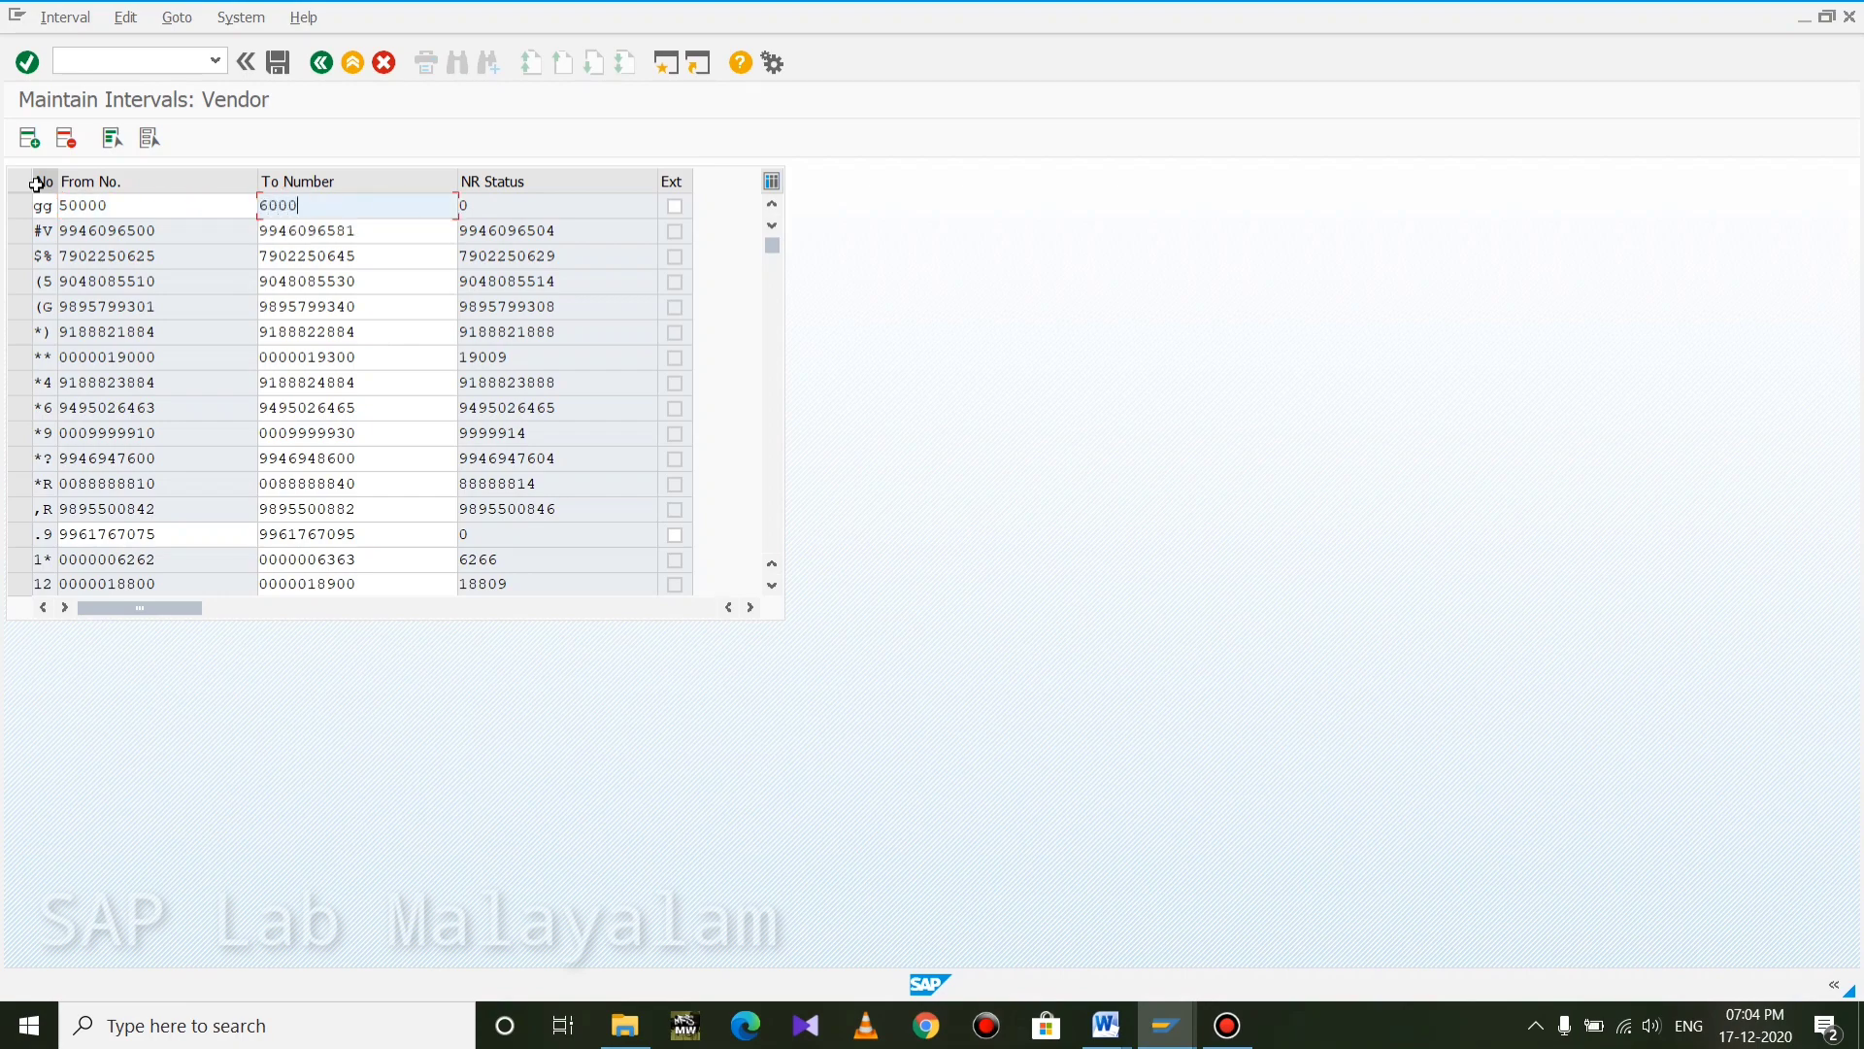
pyautogui.write('0')
pyautogui.click(275, 67)
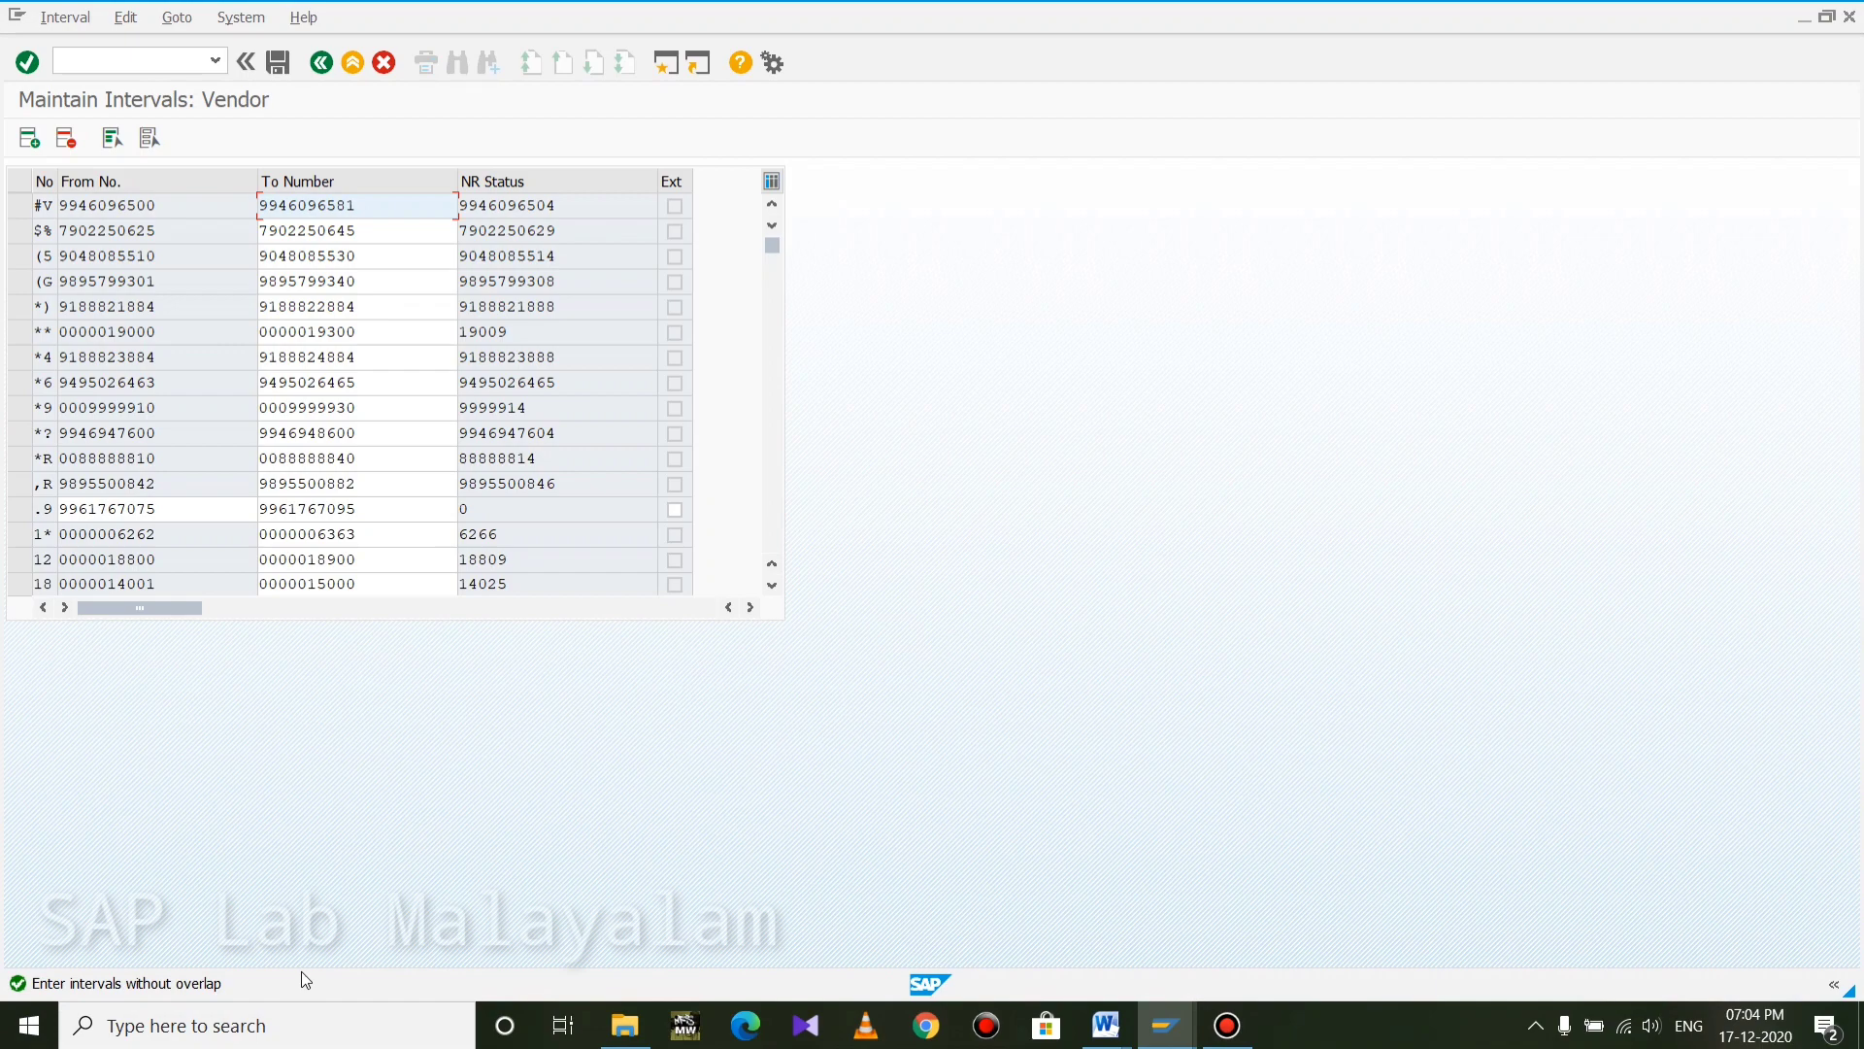
# Step: Look through the vendor interval list for the newly added GG number range
pyautogui.scroll(-1, 342, 310)
pyautogui.scroll(-5, 342, 311)
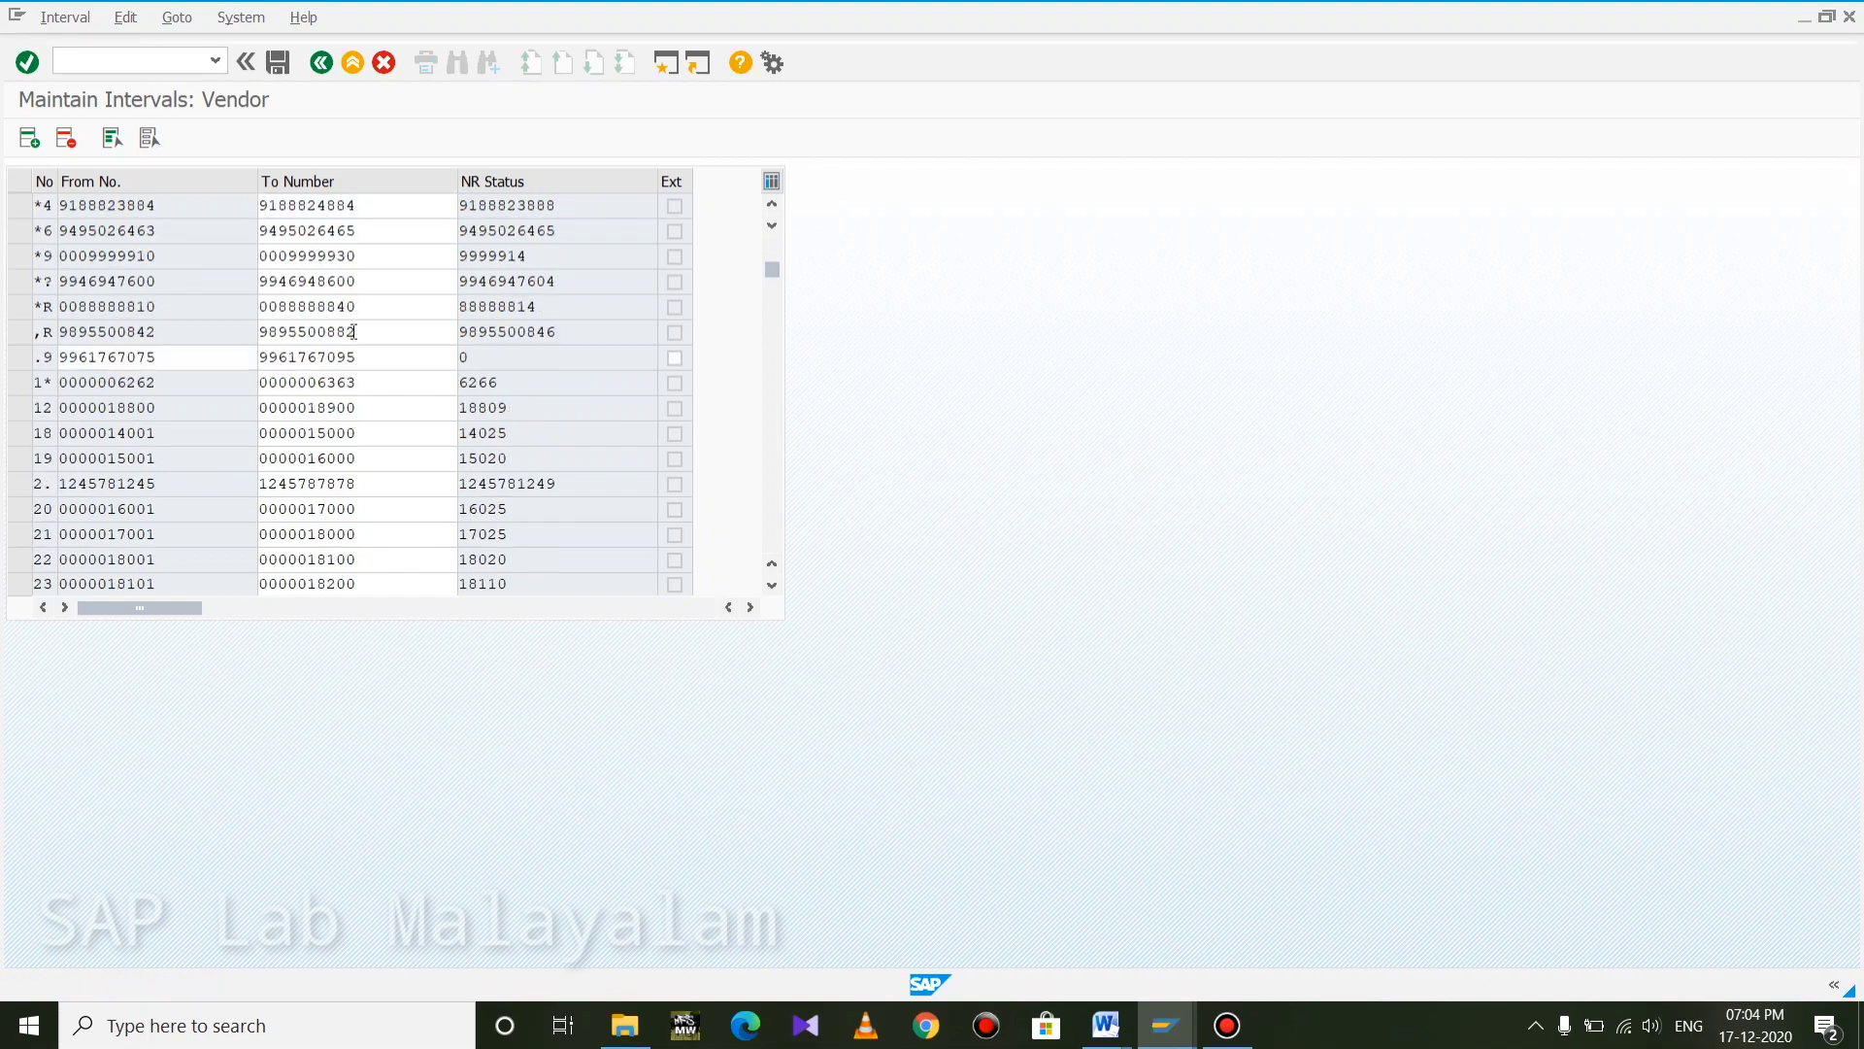
pyautogui.scroll(-5, 249, 452)
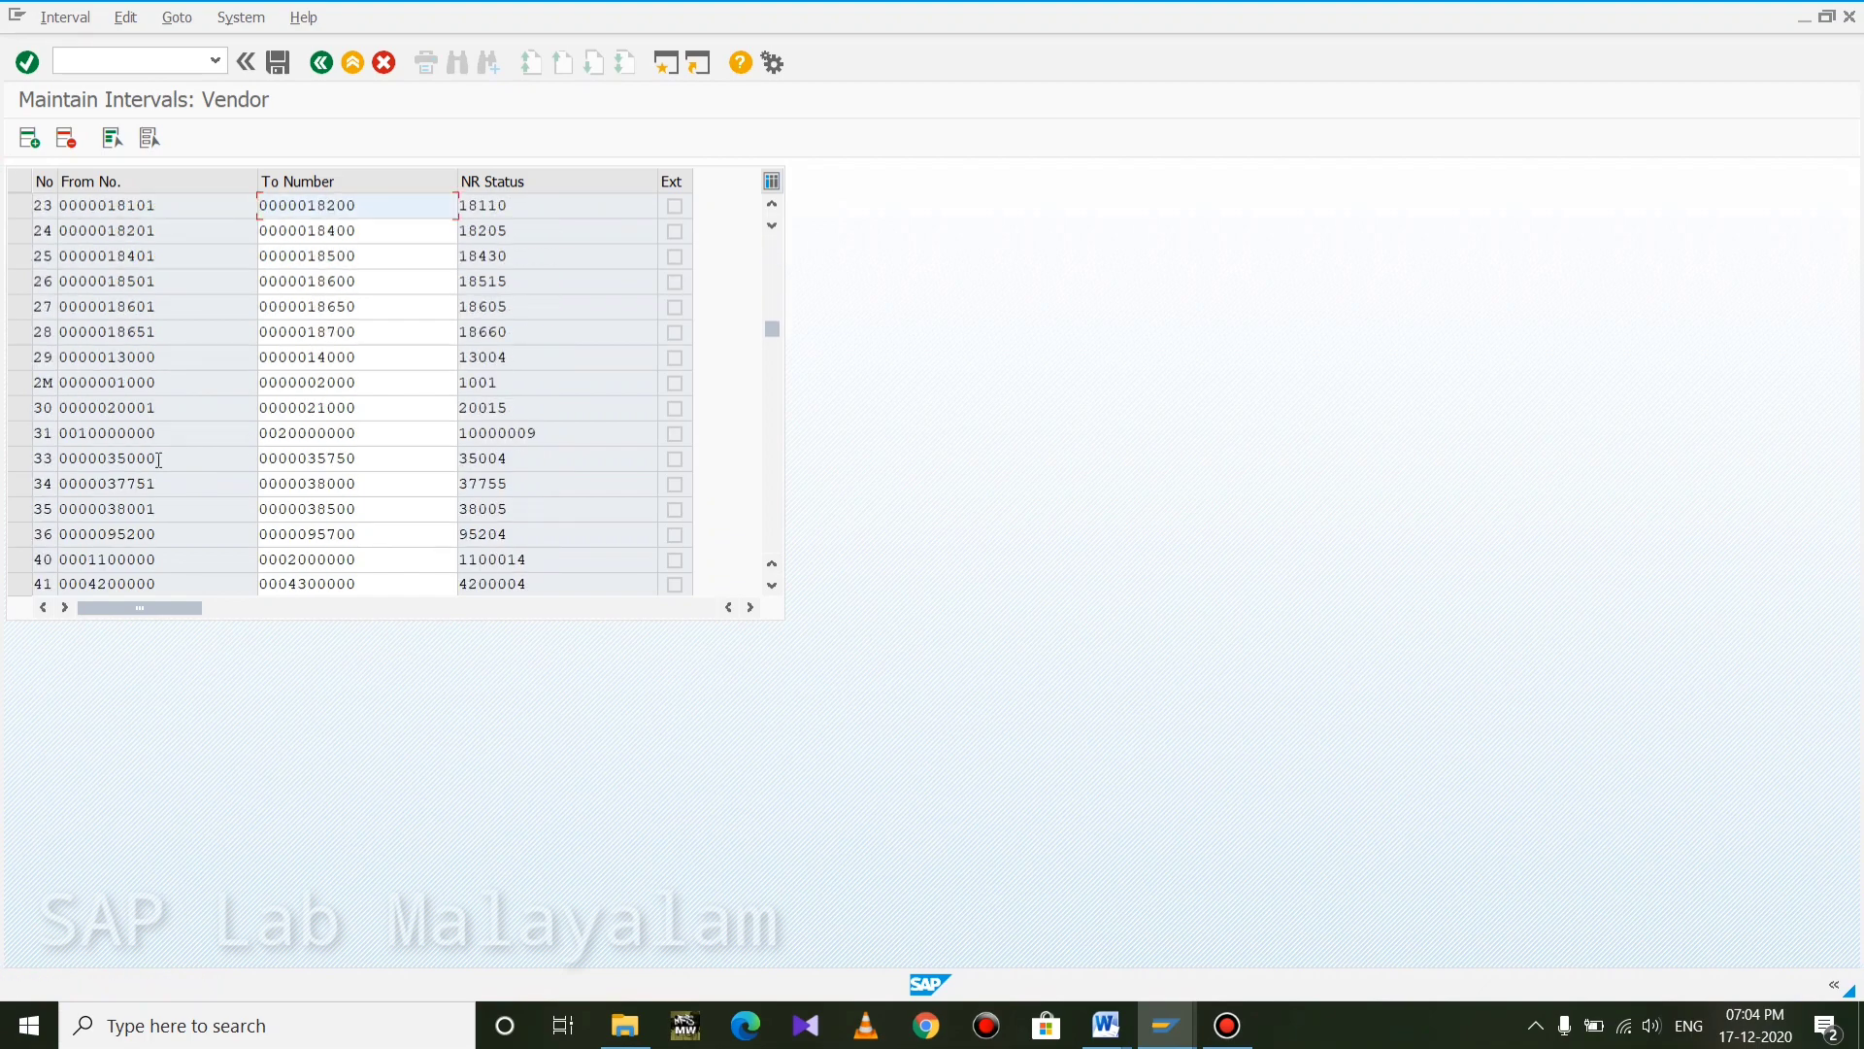
pyautogui.scroll(-12, 296, 364)
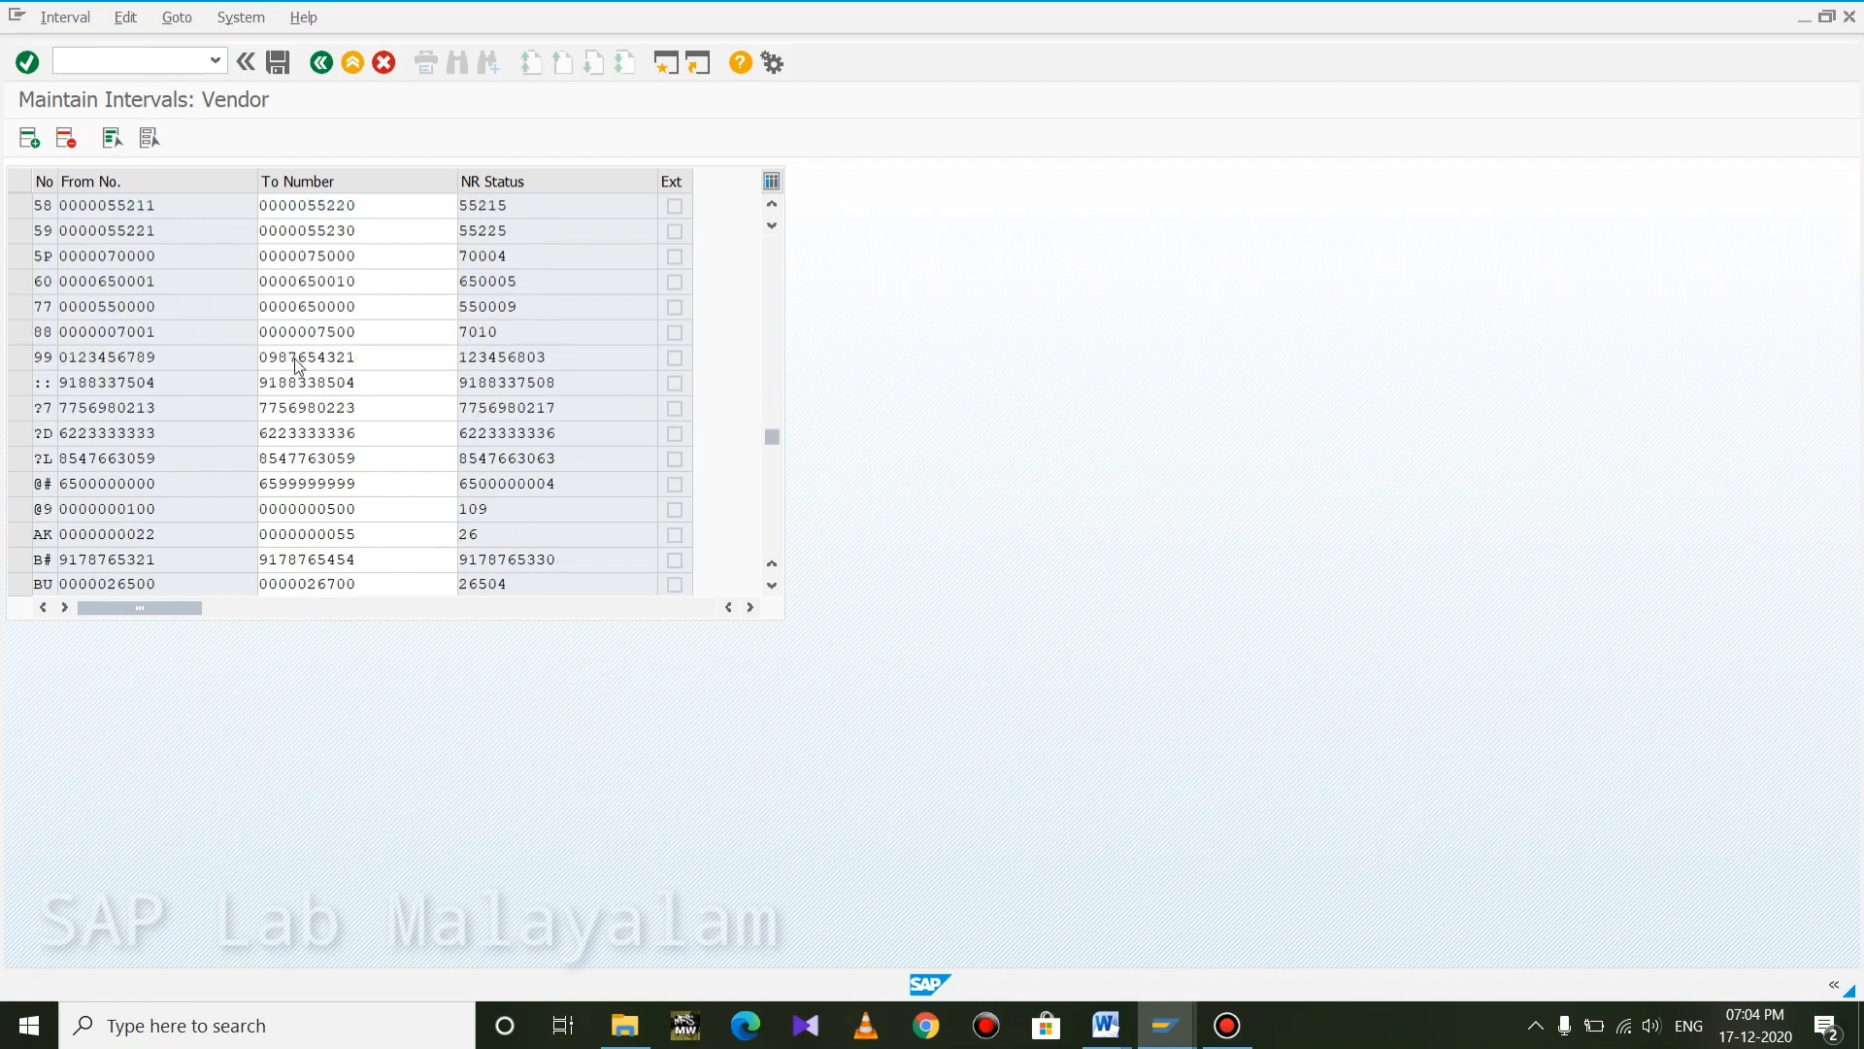
pyautogui.scroll(14, 298, 359)
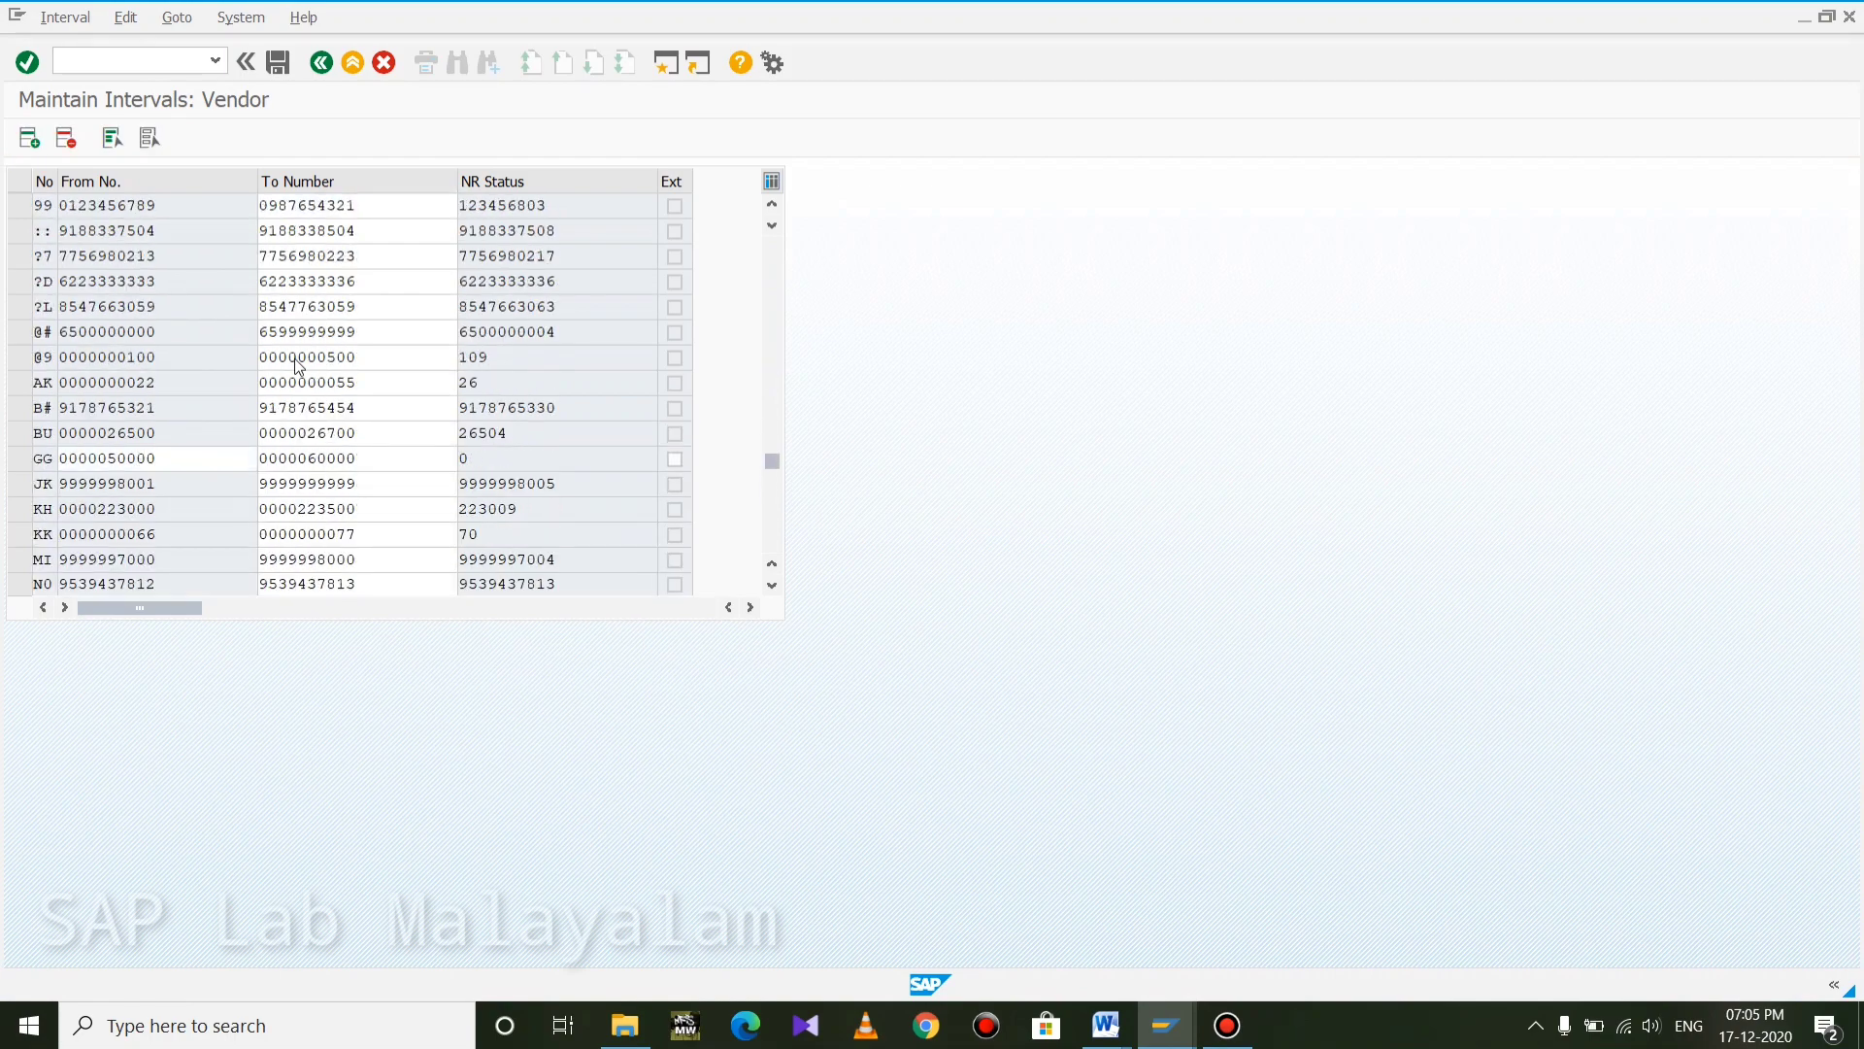
pyautogui.scroll(8, 297, 362)
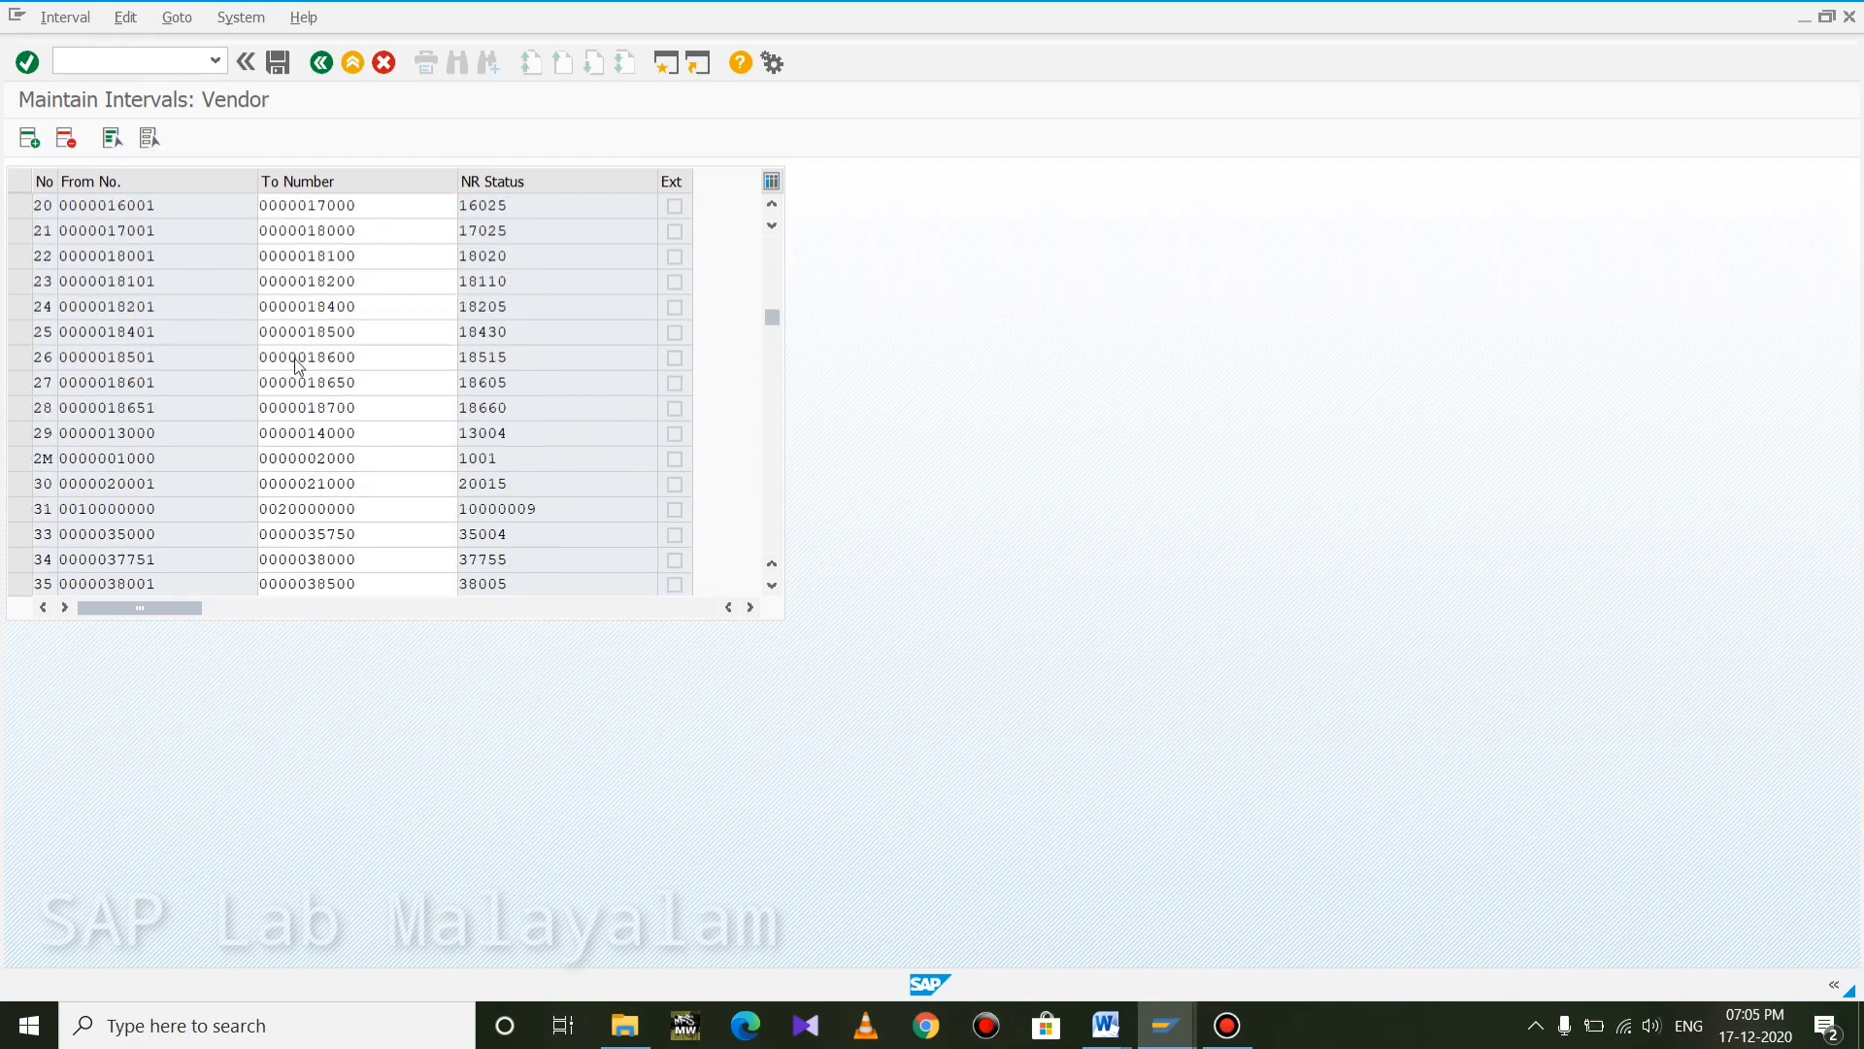
pyautogui.scroll(2, 268, 437)
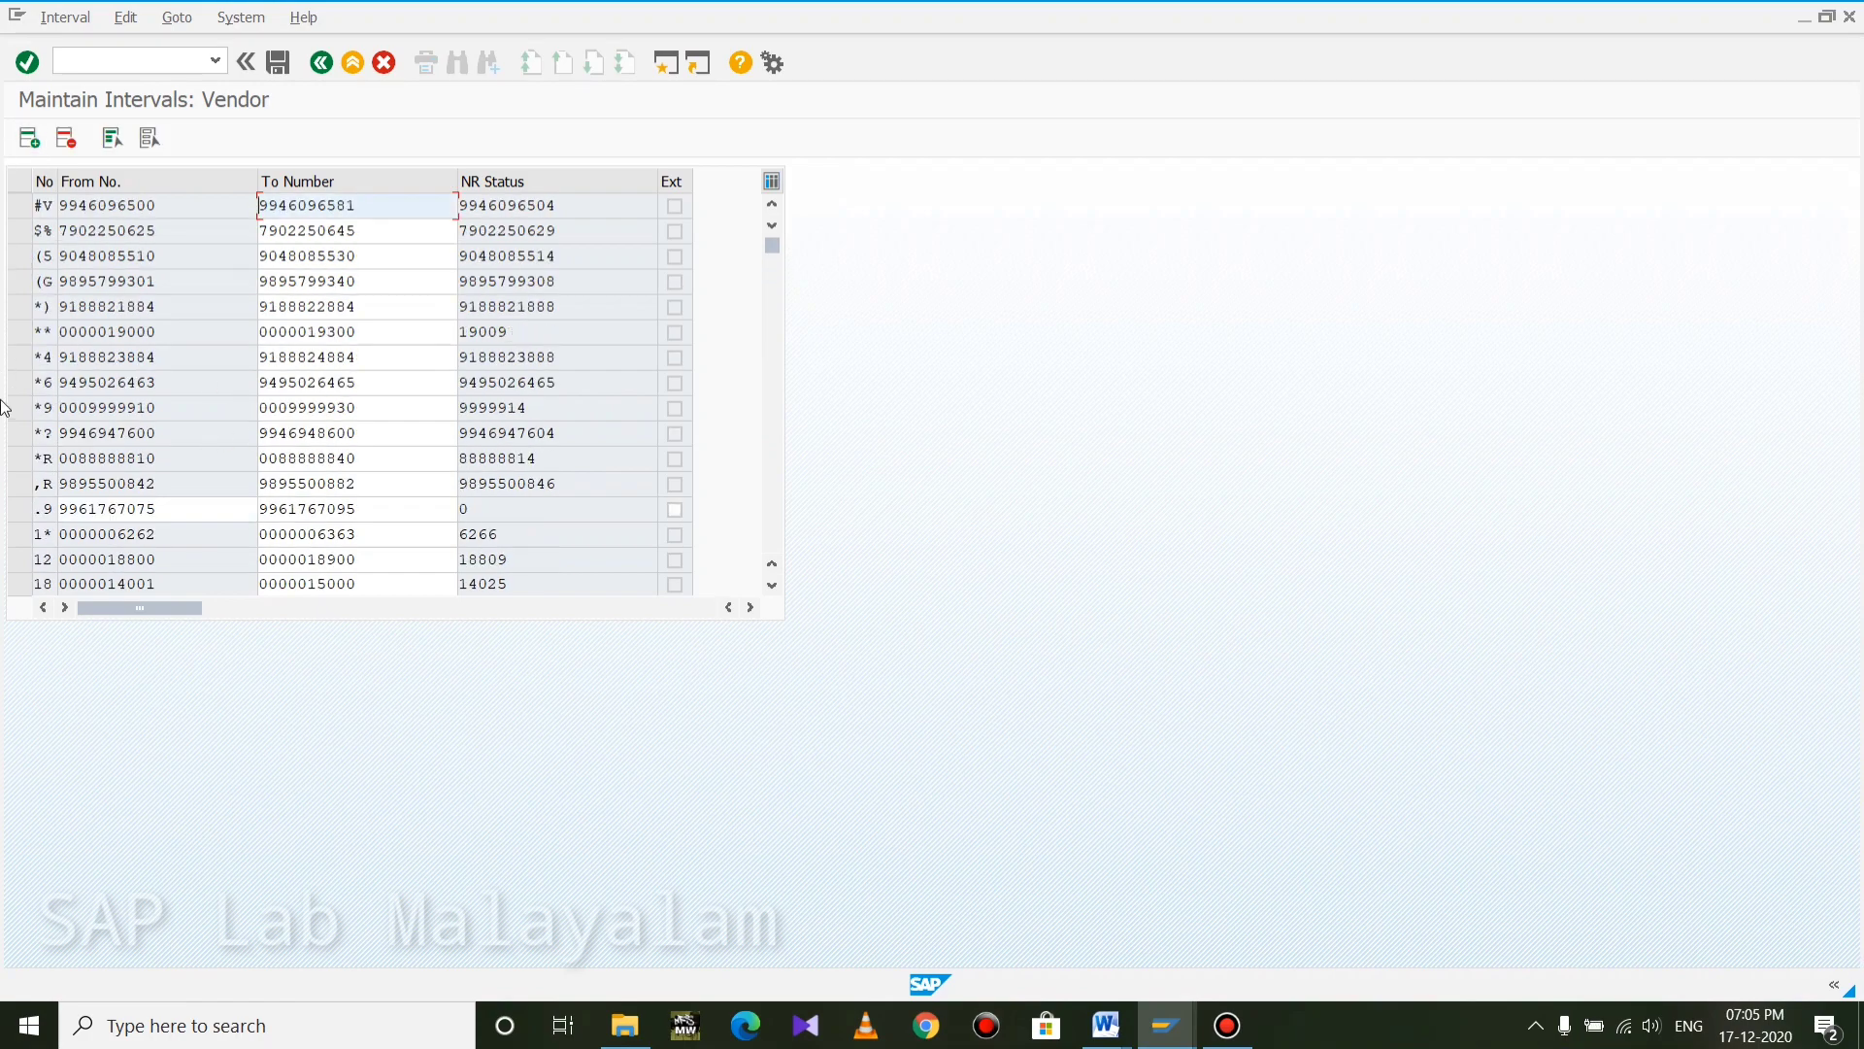
pyautogui.scroll(-1, 105, 432)
pyautogui.scroll(-1, 68, 500)
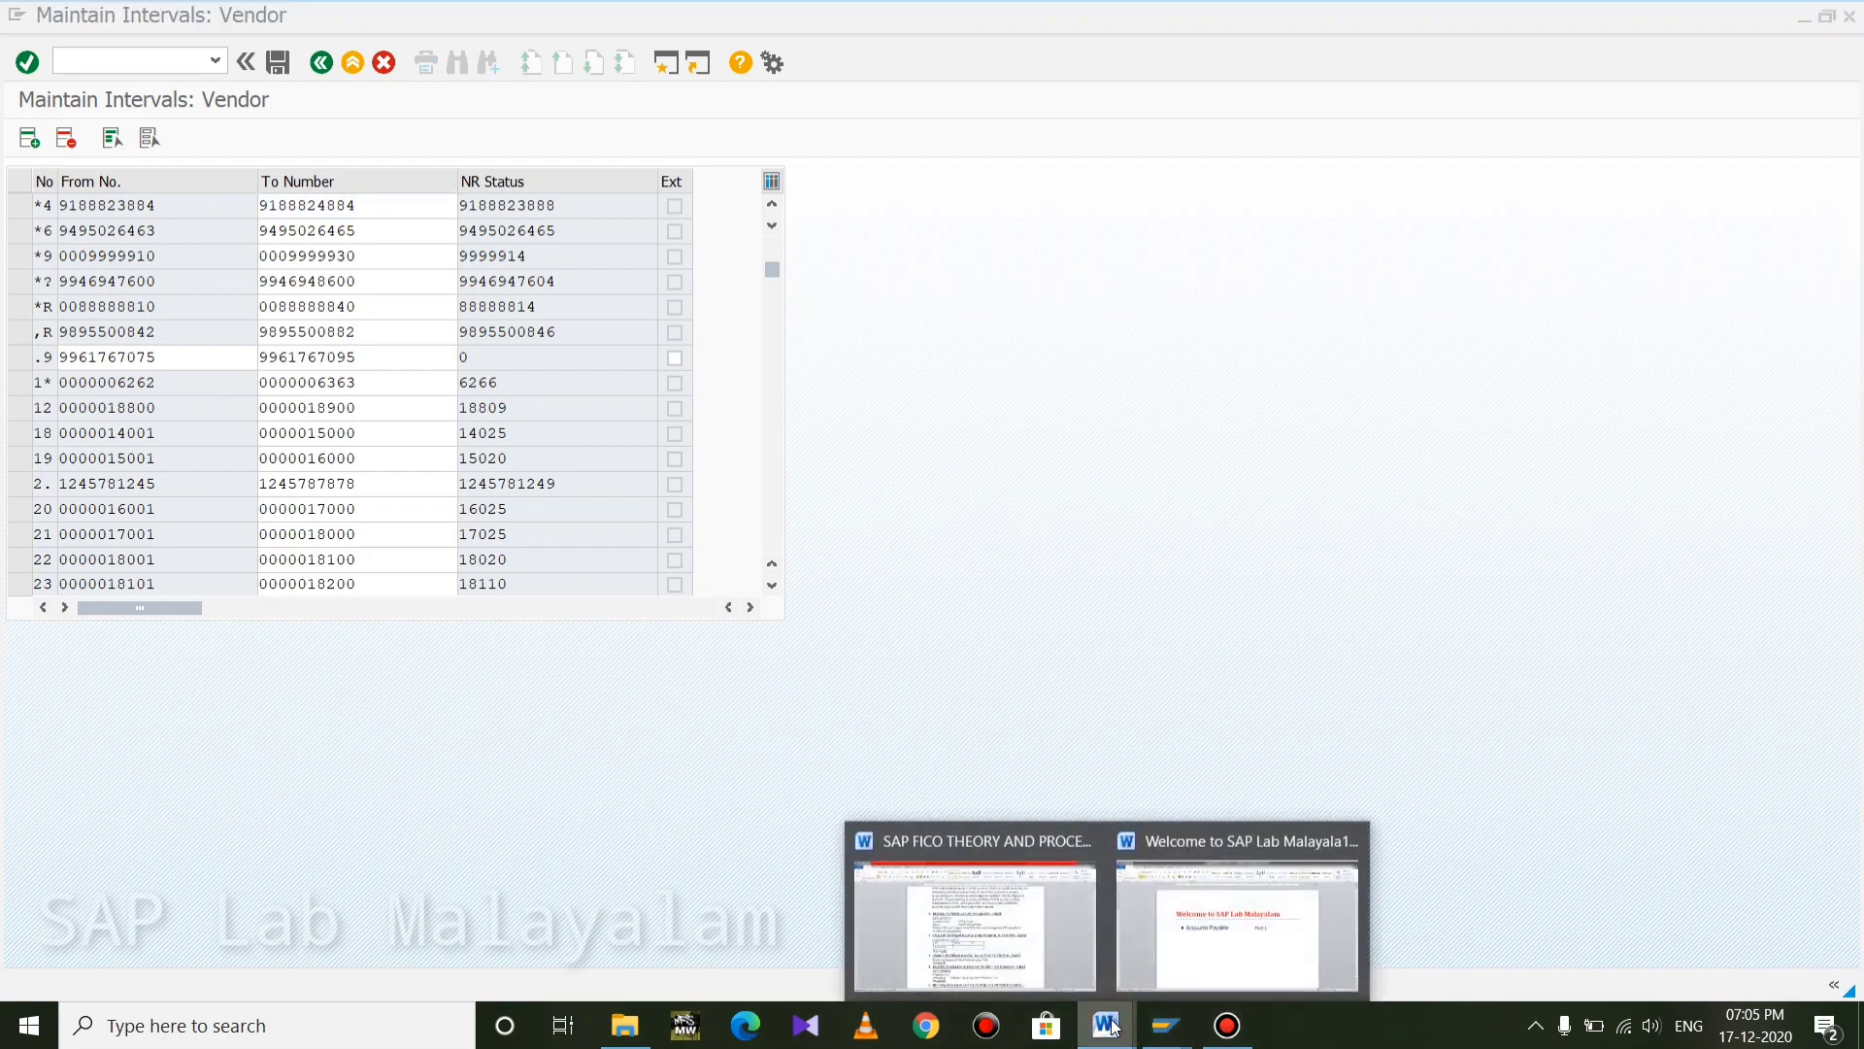
pyautogui.click(29, 138)
pyautogui.click(30, 137)
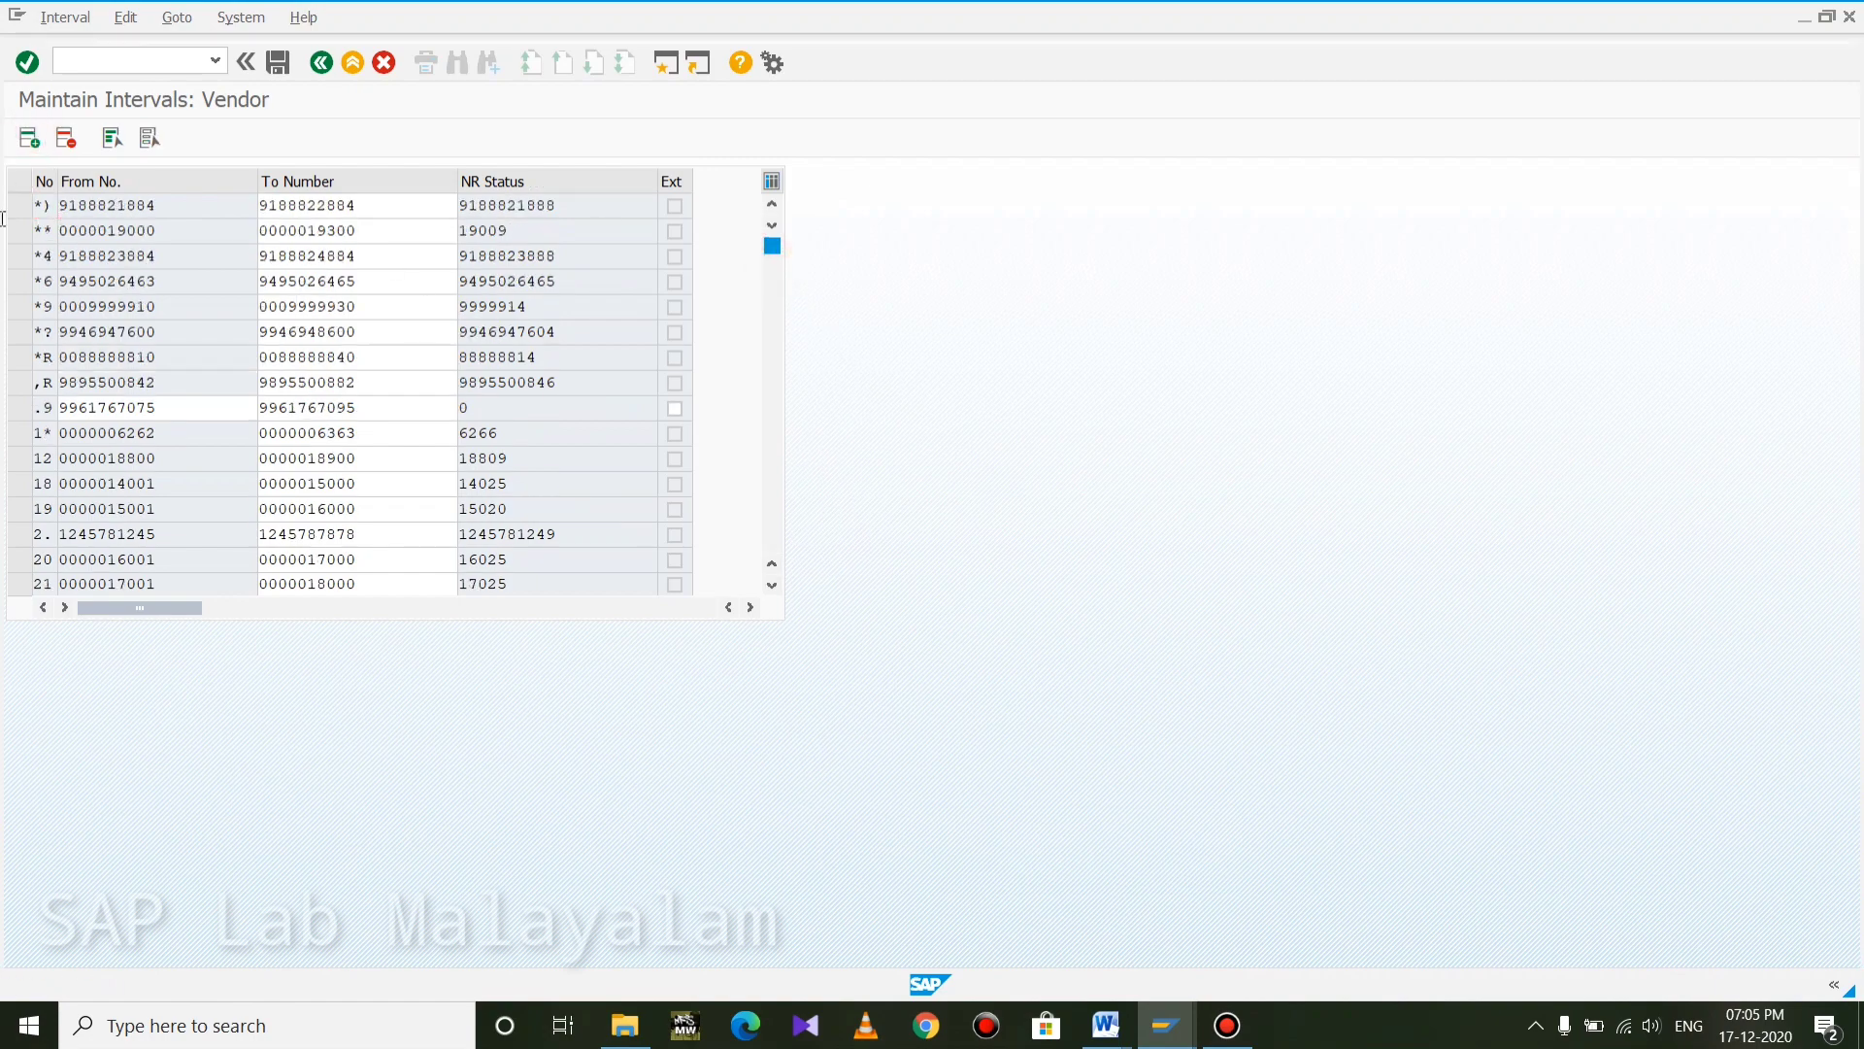
pyautogui.click(29, 138)
pyautogui.write('df')
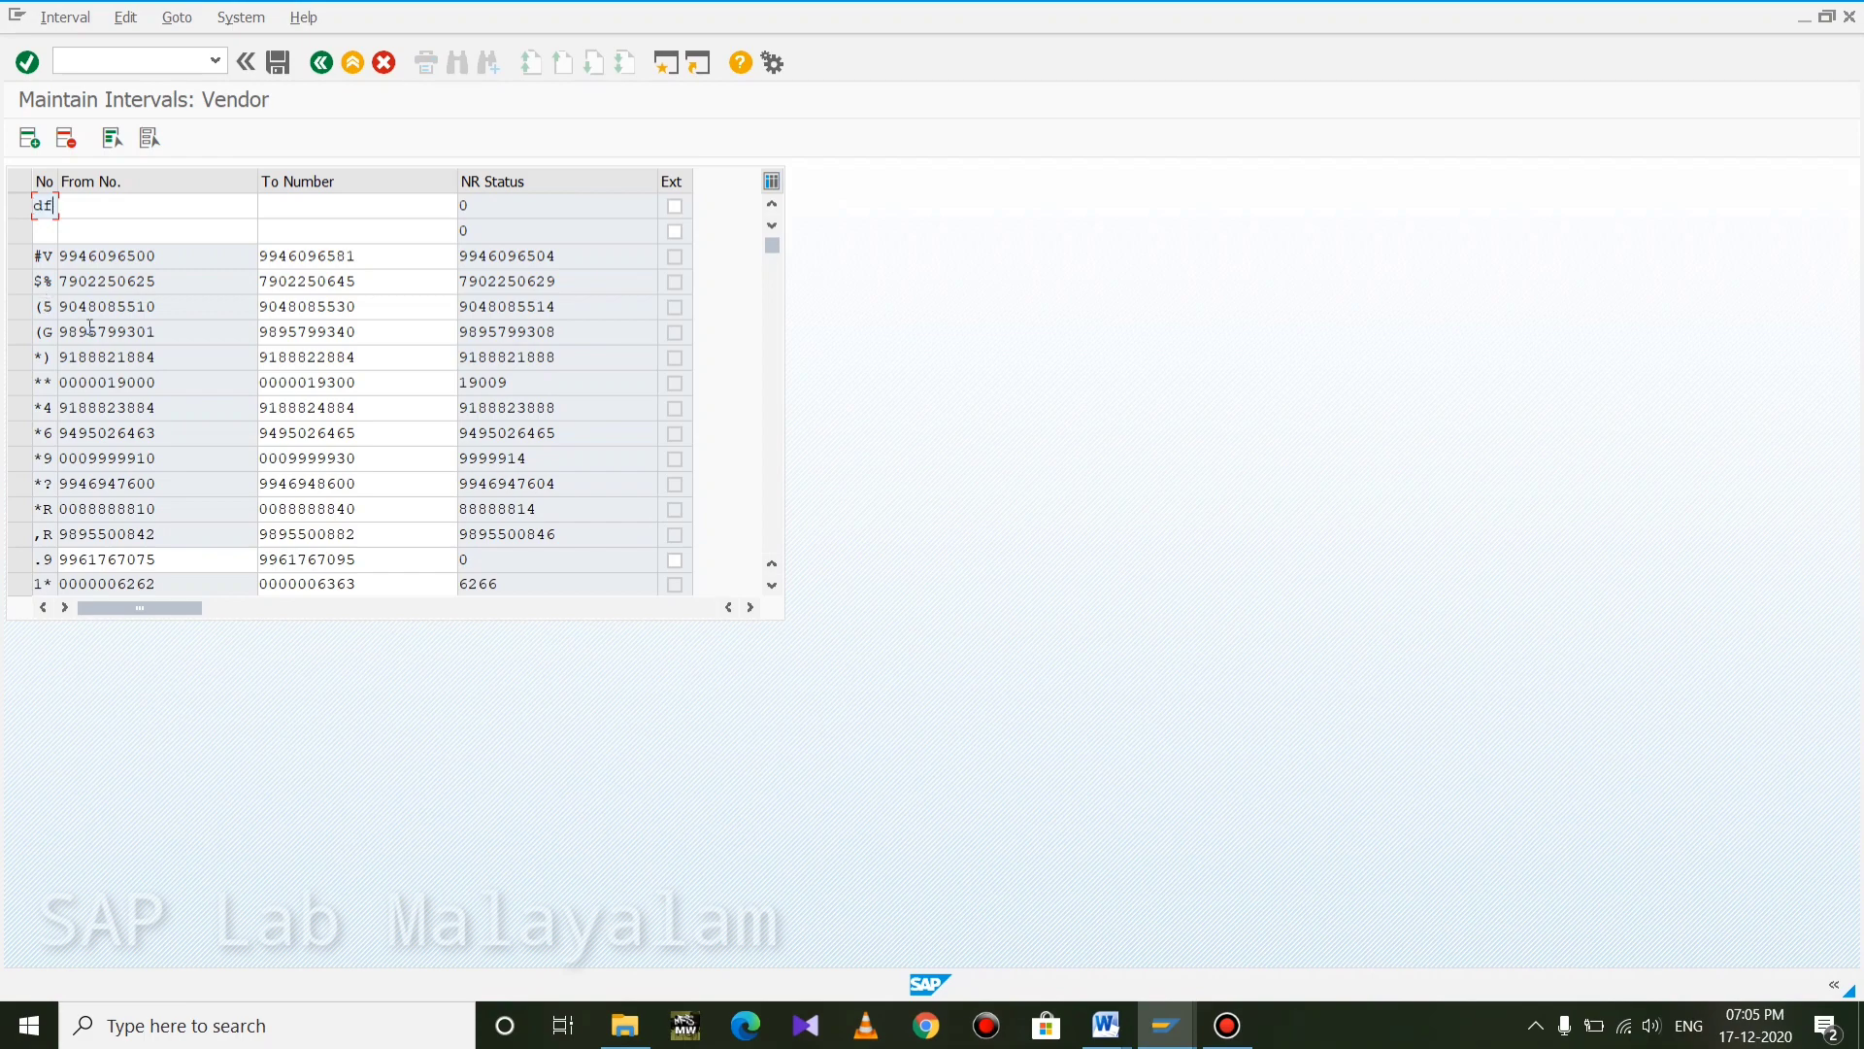
pyautogui.click(136, 202)
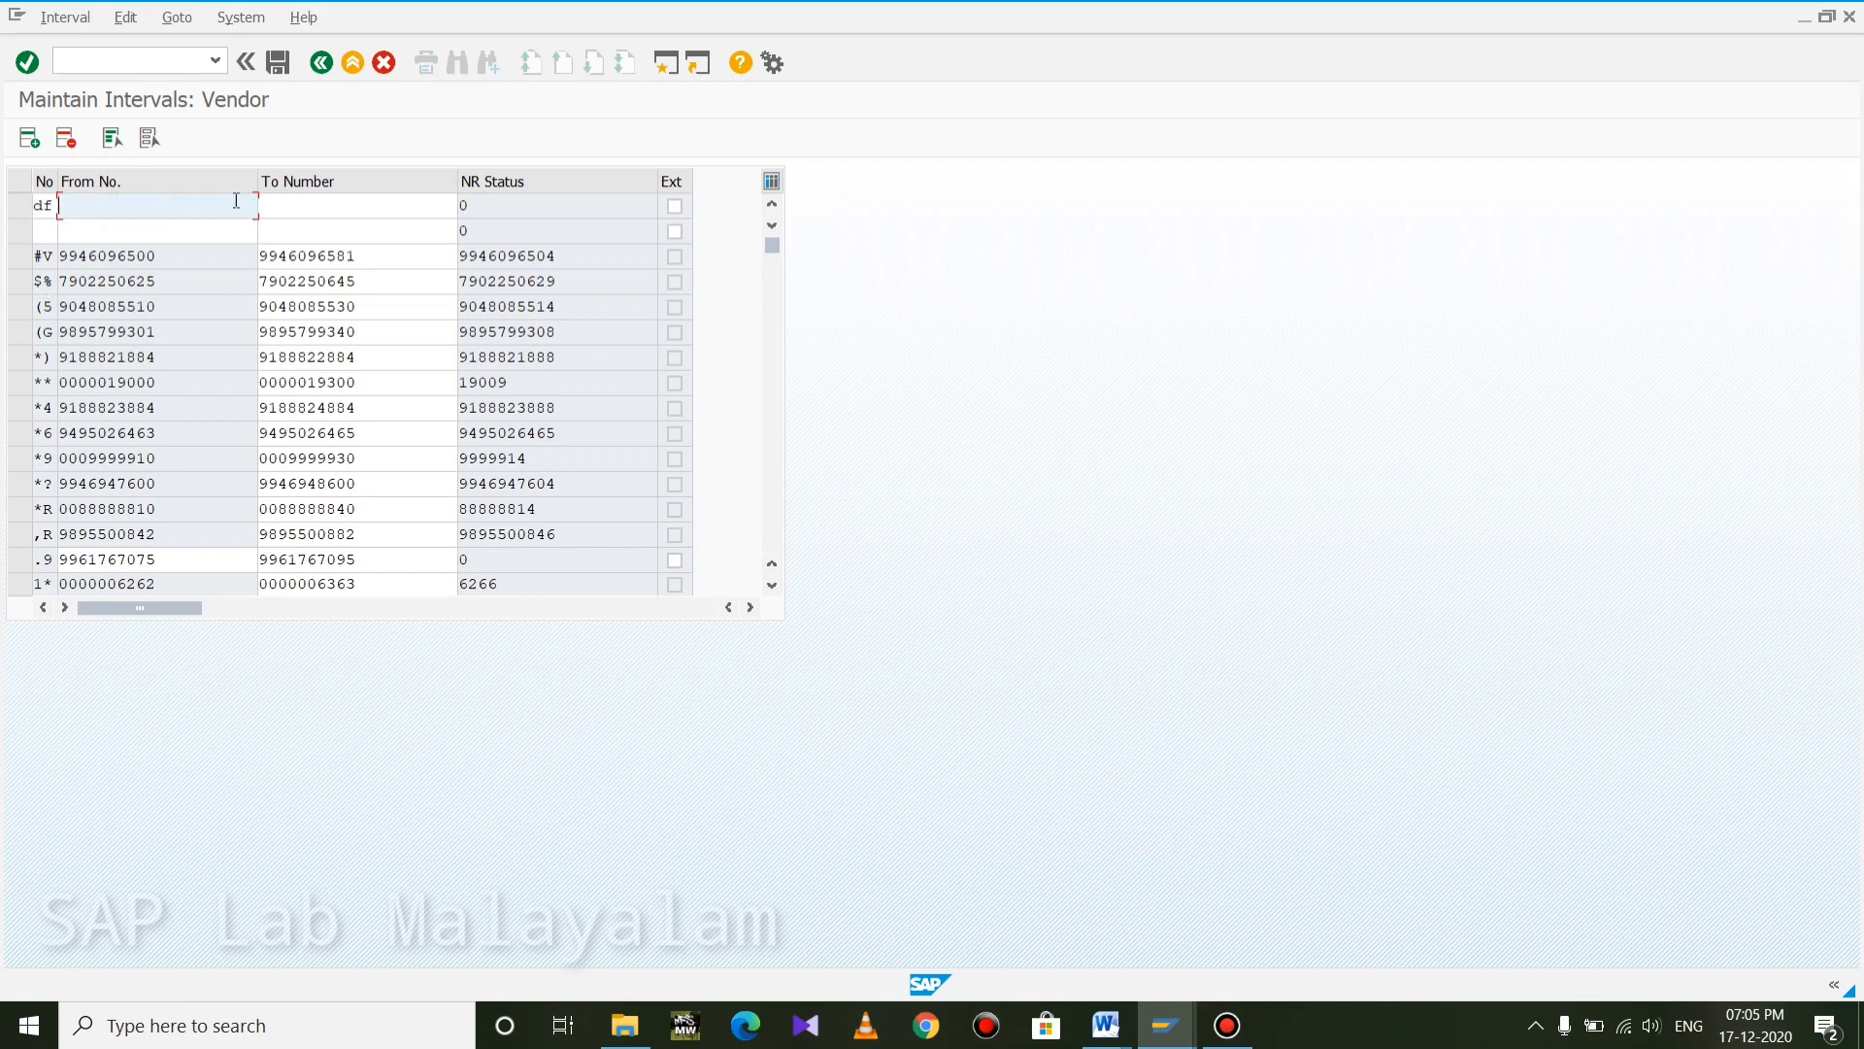
pyautogui.write('1')
pyautogui.press('Tab')
pyautogui.write('10000')
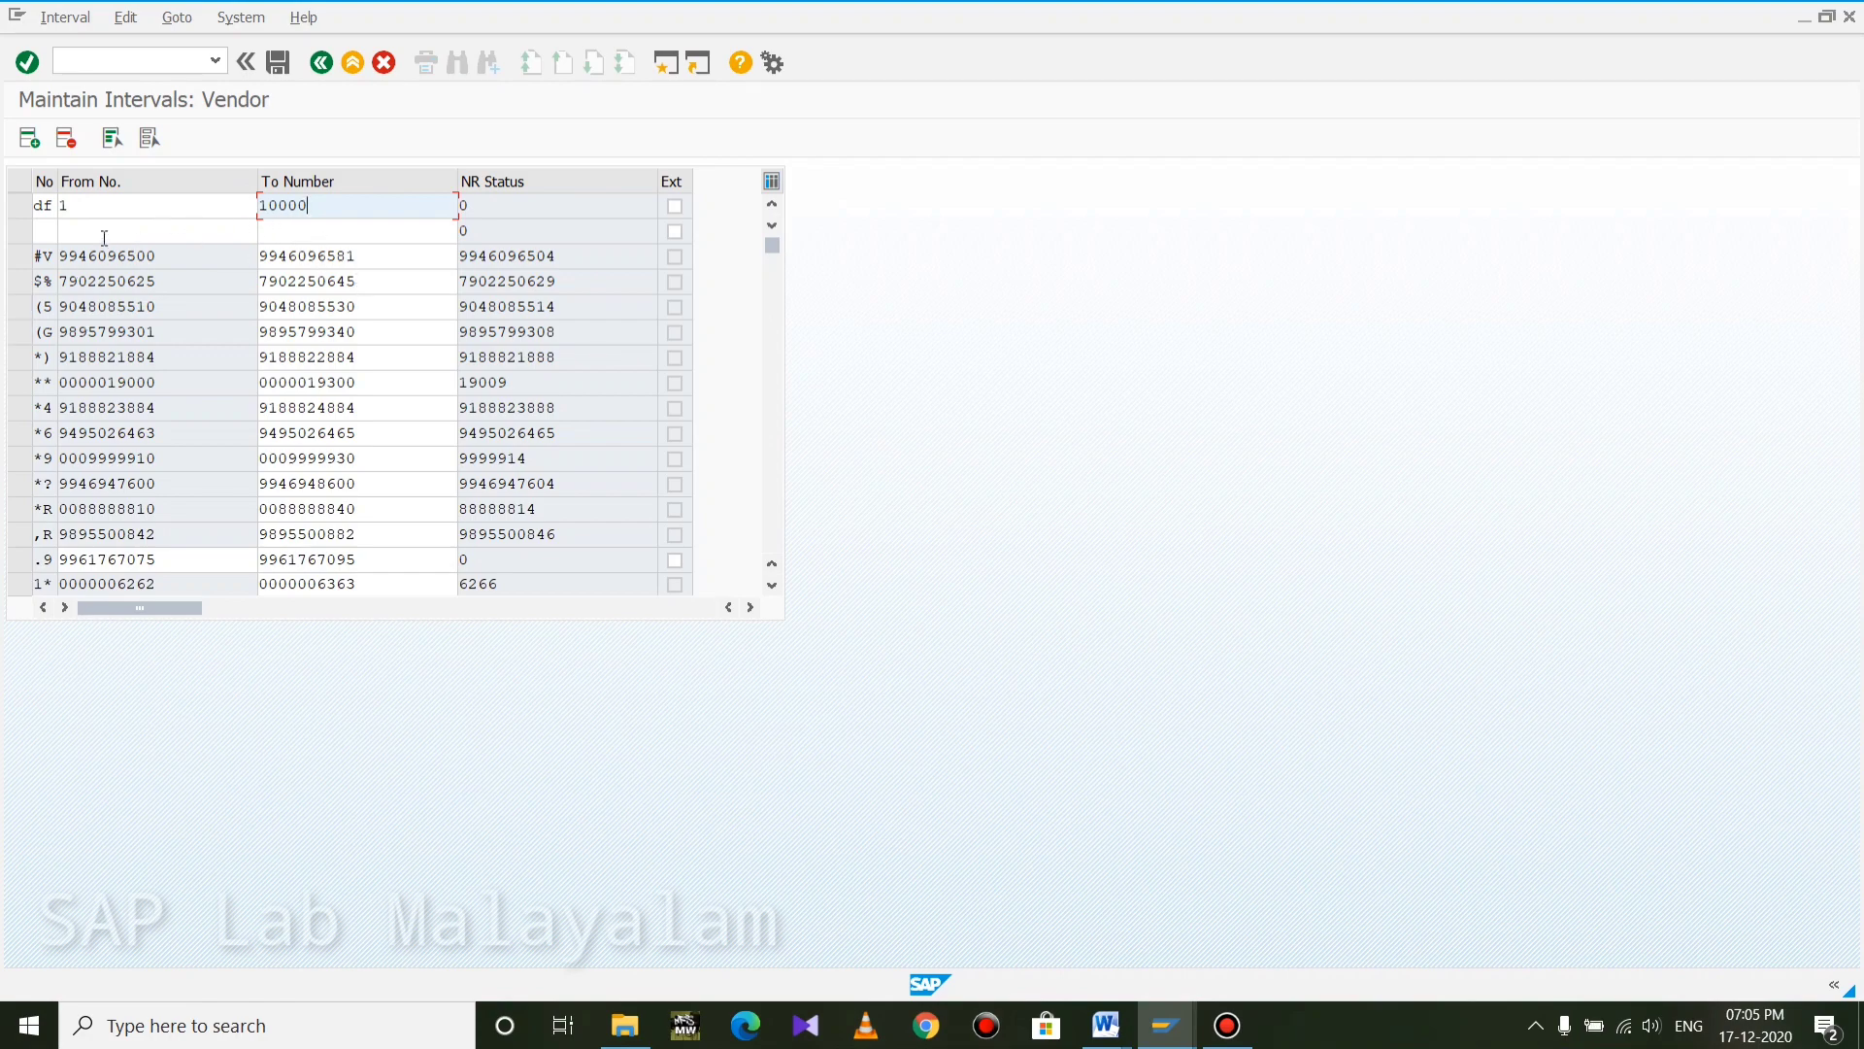
pyautogui.click(66, 141)
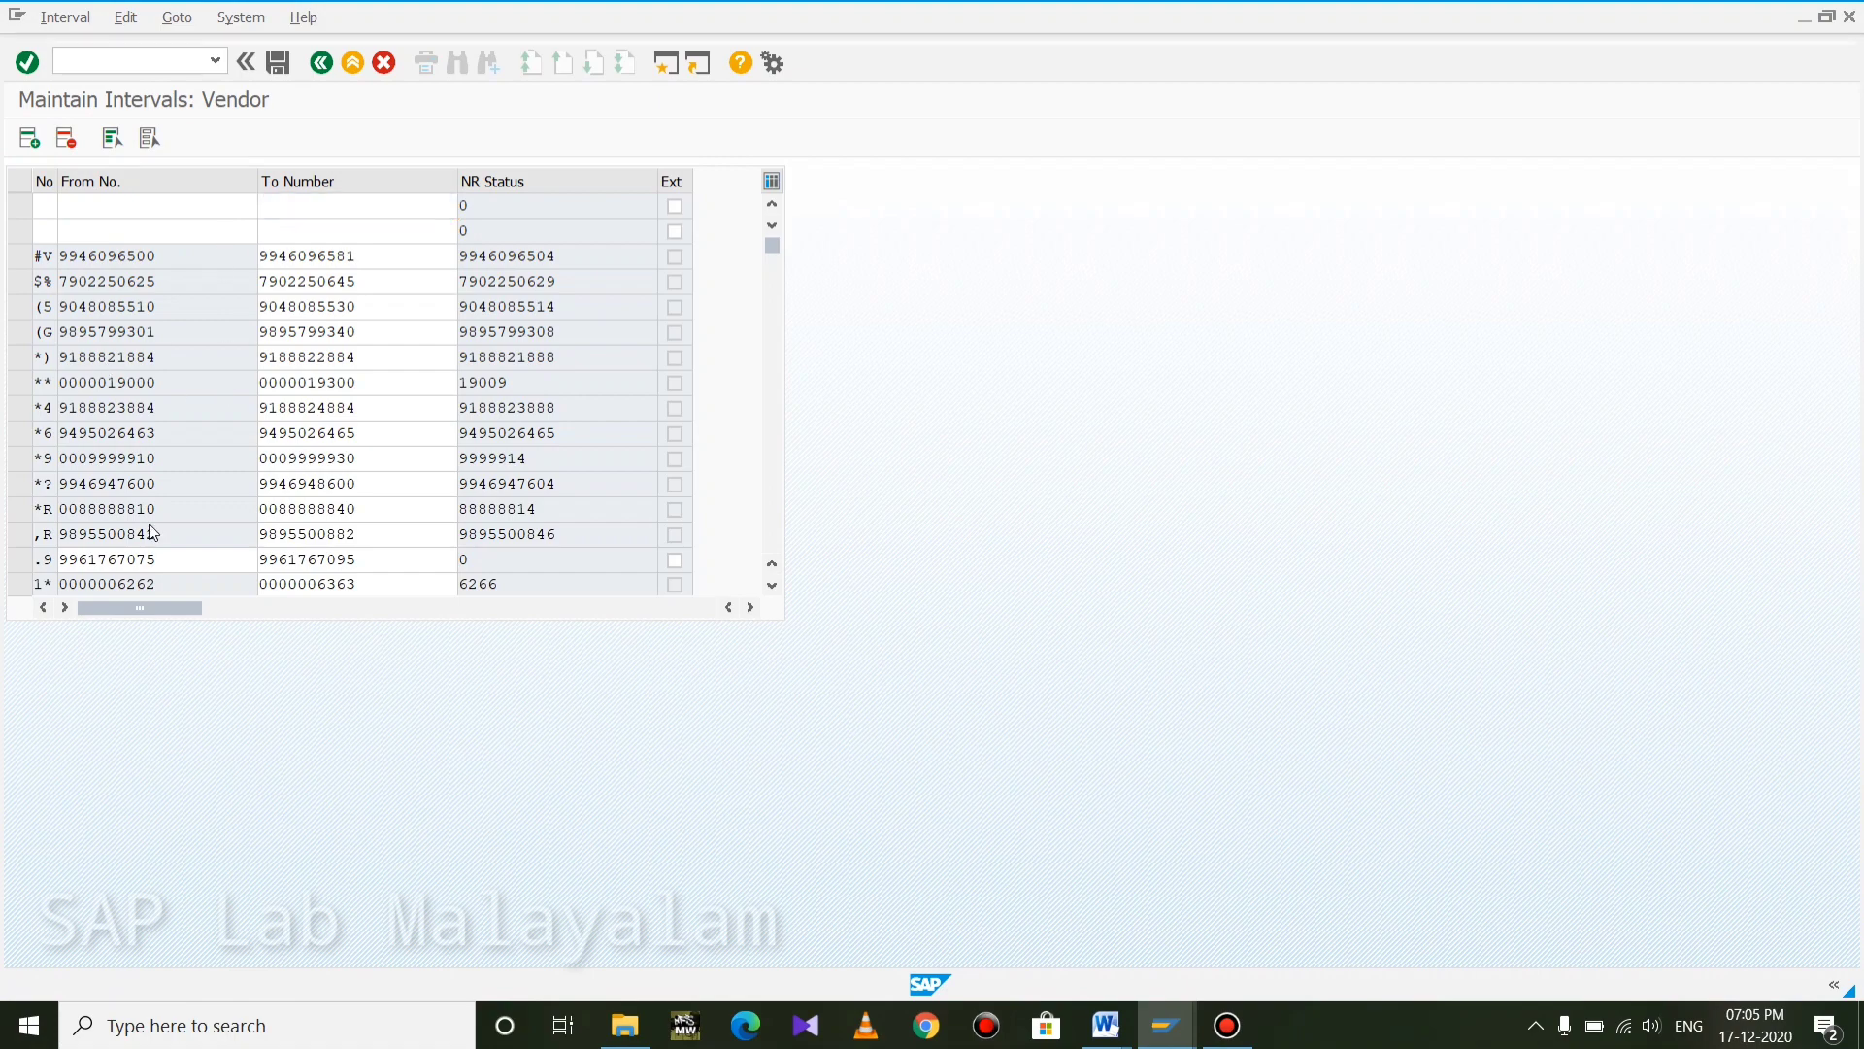
pyautogui.scroll(-3, 150, 525)
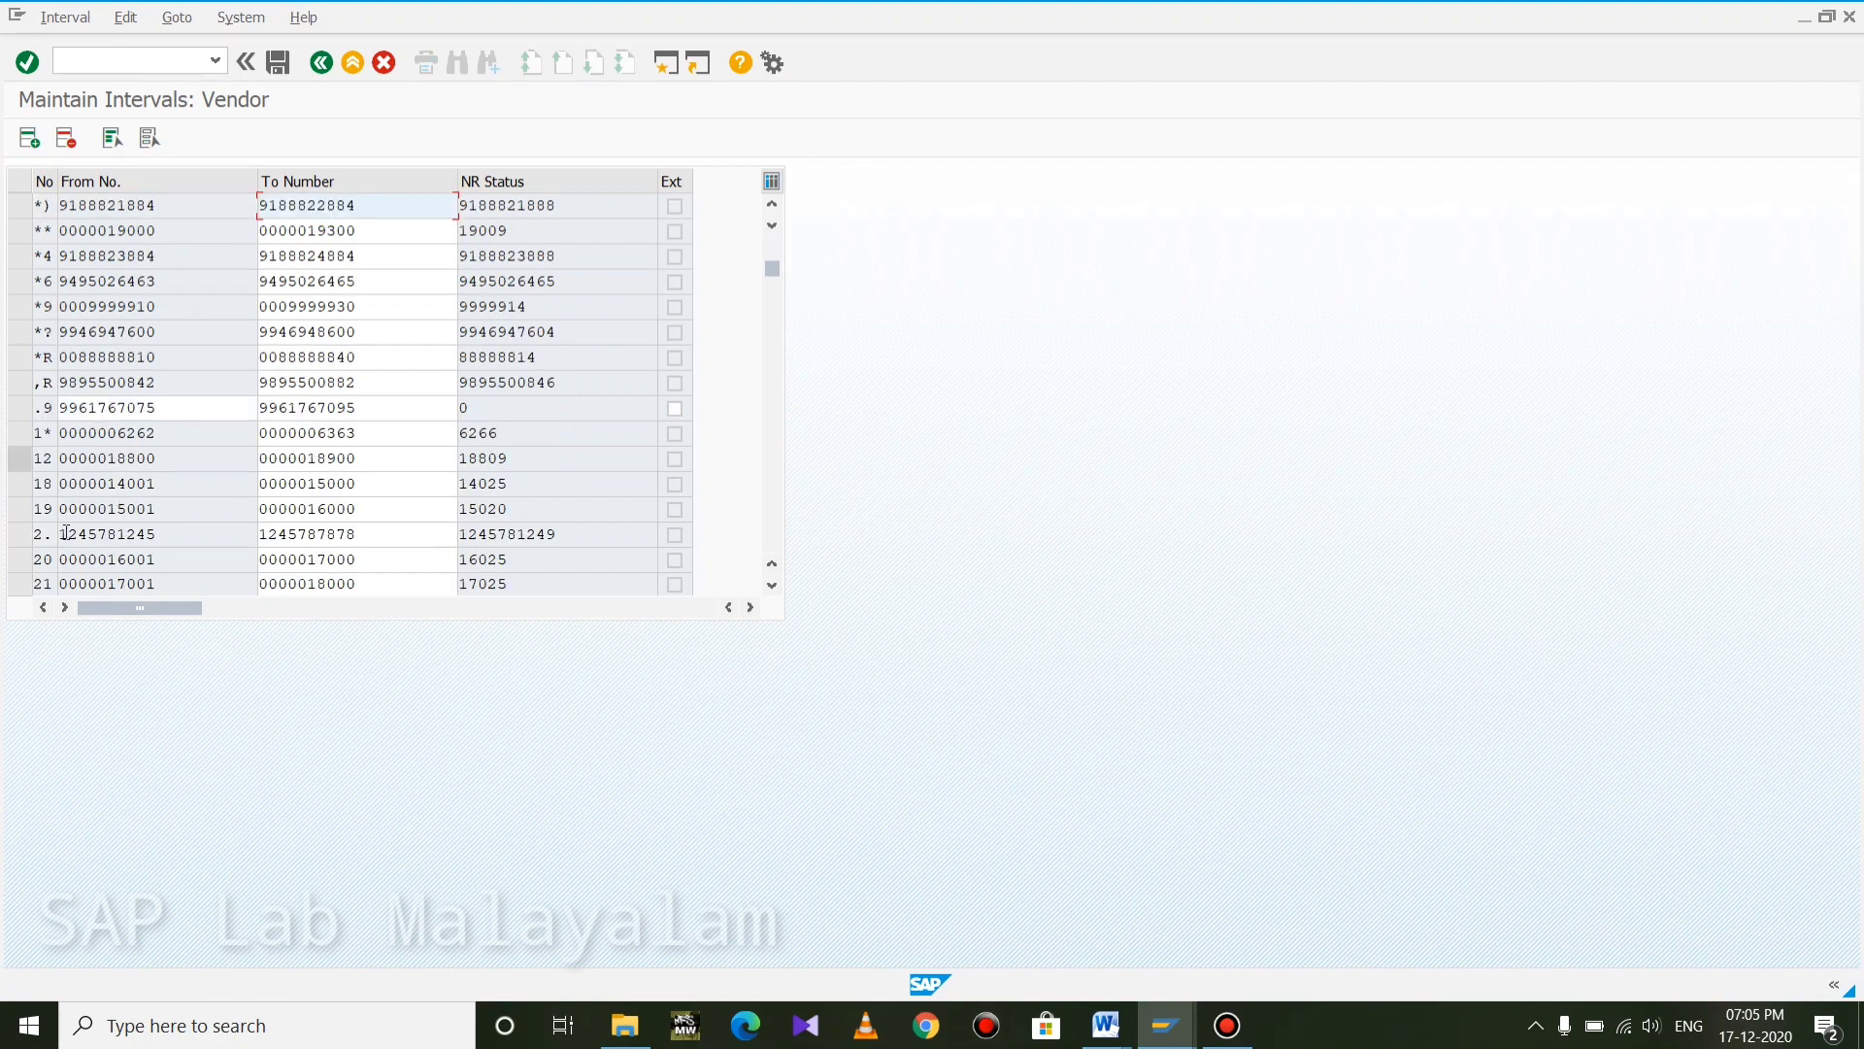
# Step: Switch to the Word procedure document and read the instructions for assigning a number range to an account group with OBAS
pyautogui.moveTo(1102, 1024)
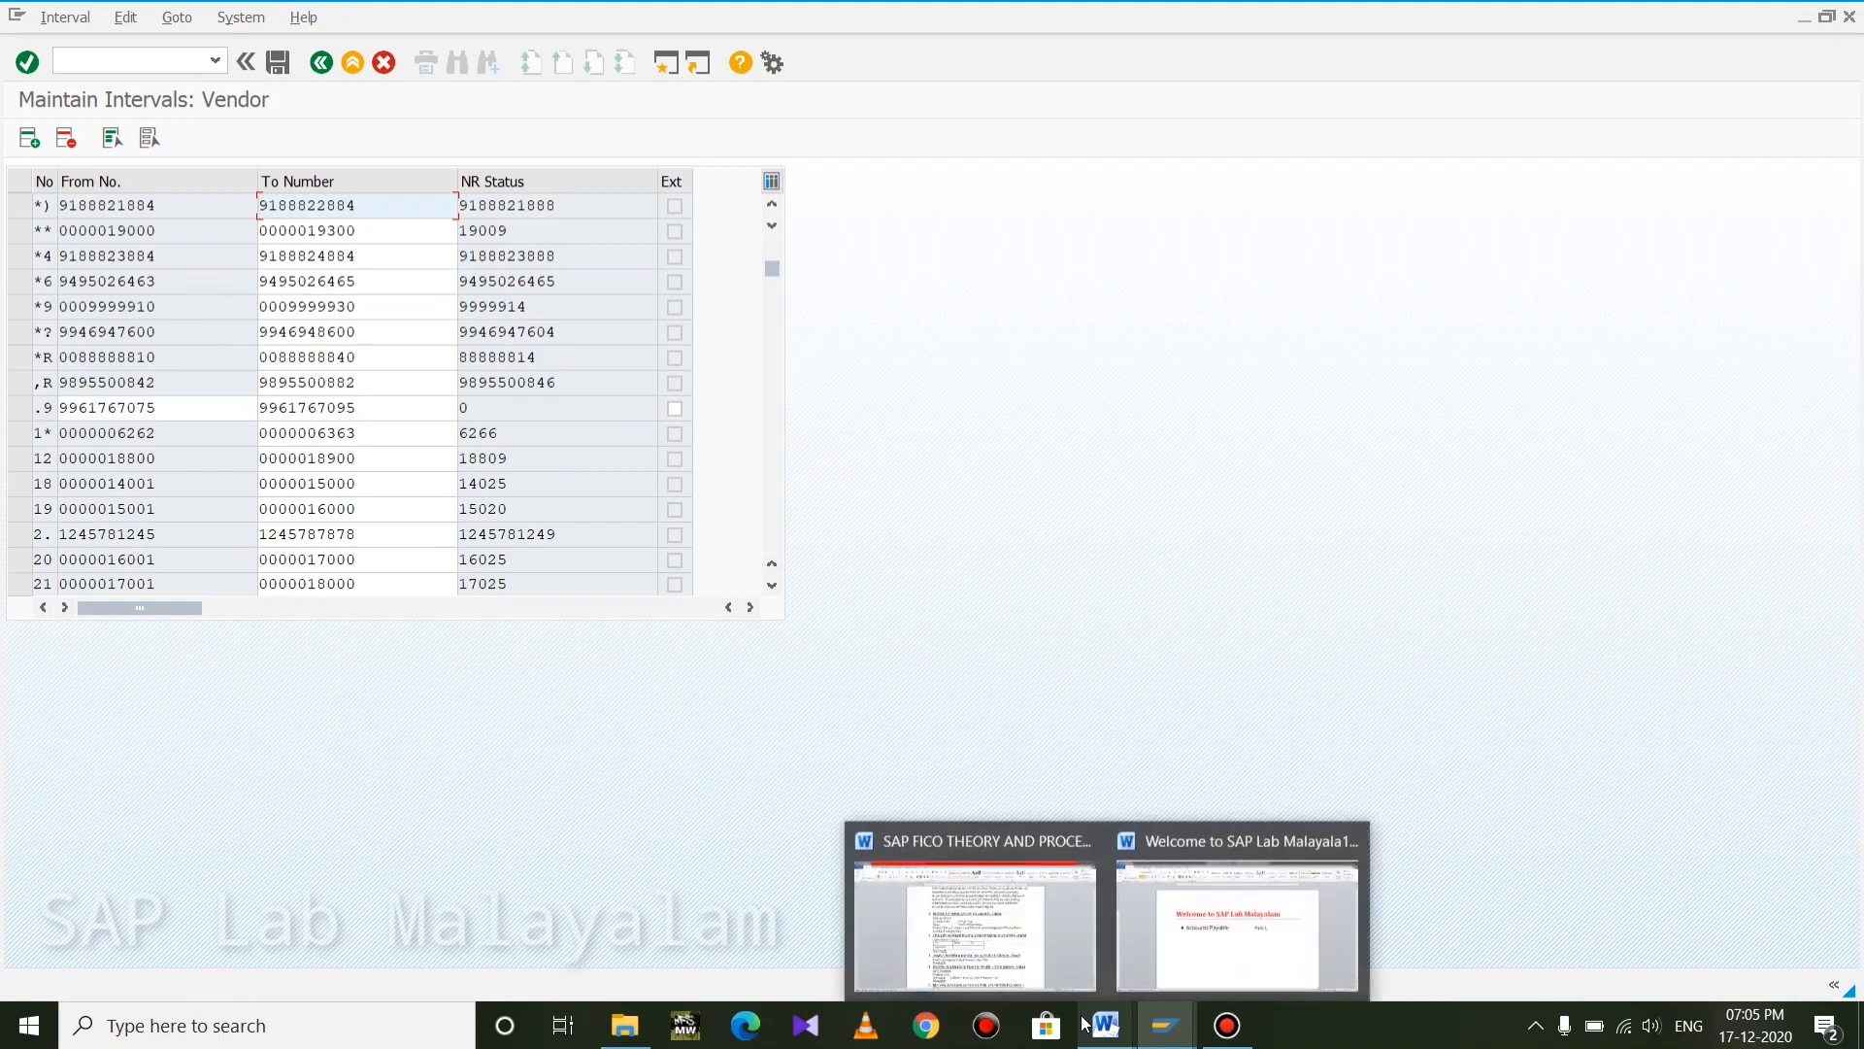
pyautogui.click(922, 927)
pyautogui.scroll(-2, 831, 644)
pyautogui.scroll(-1, 831, 644)
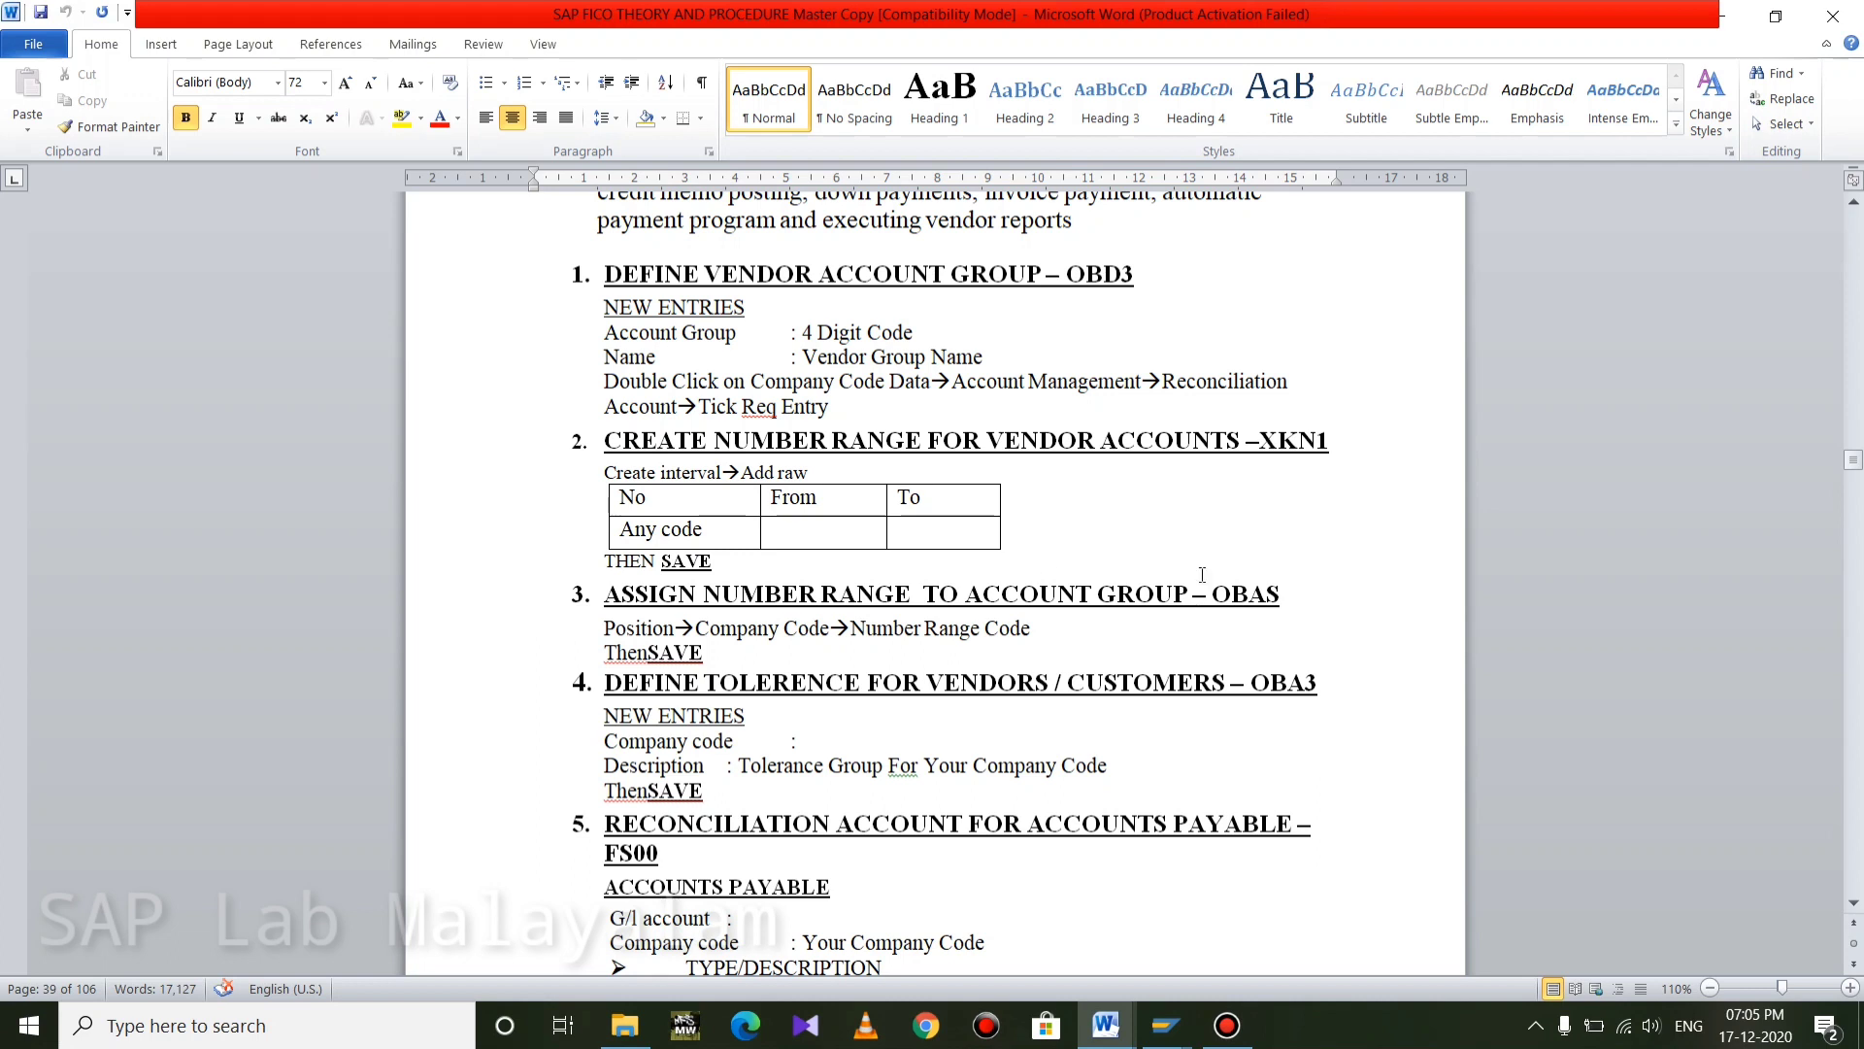
# Step: Switch back to the SAP session and open the assignment of vendor account groups to number ranges with /nobas
pyautogui.click(1167, 1044)
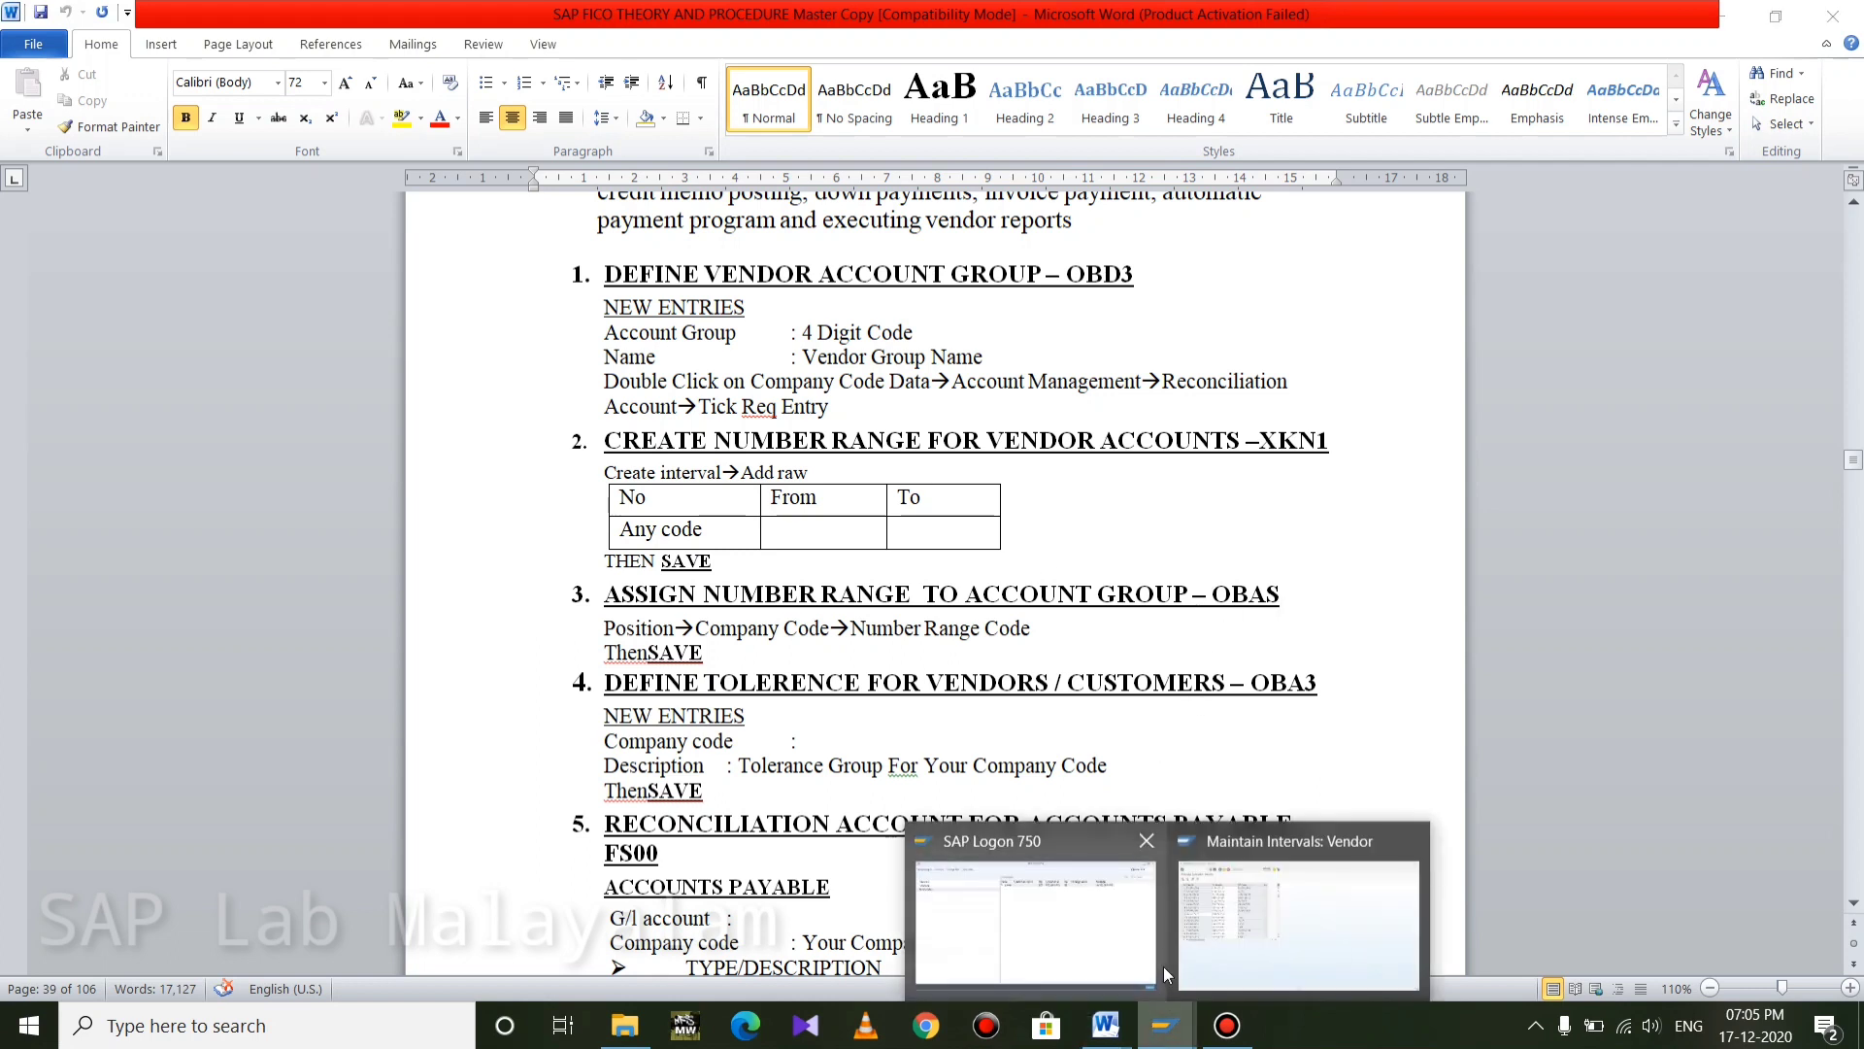
pyautogui.click(1299, 923)
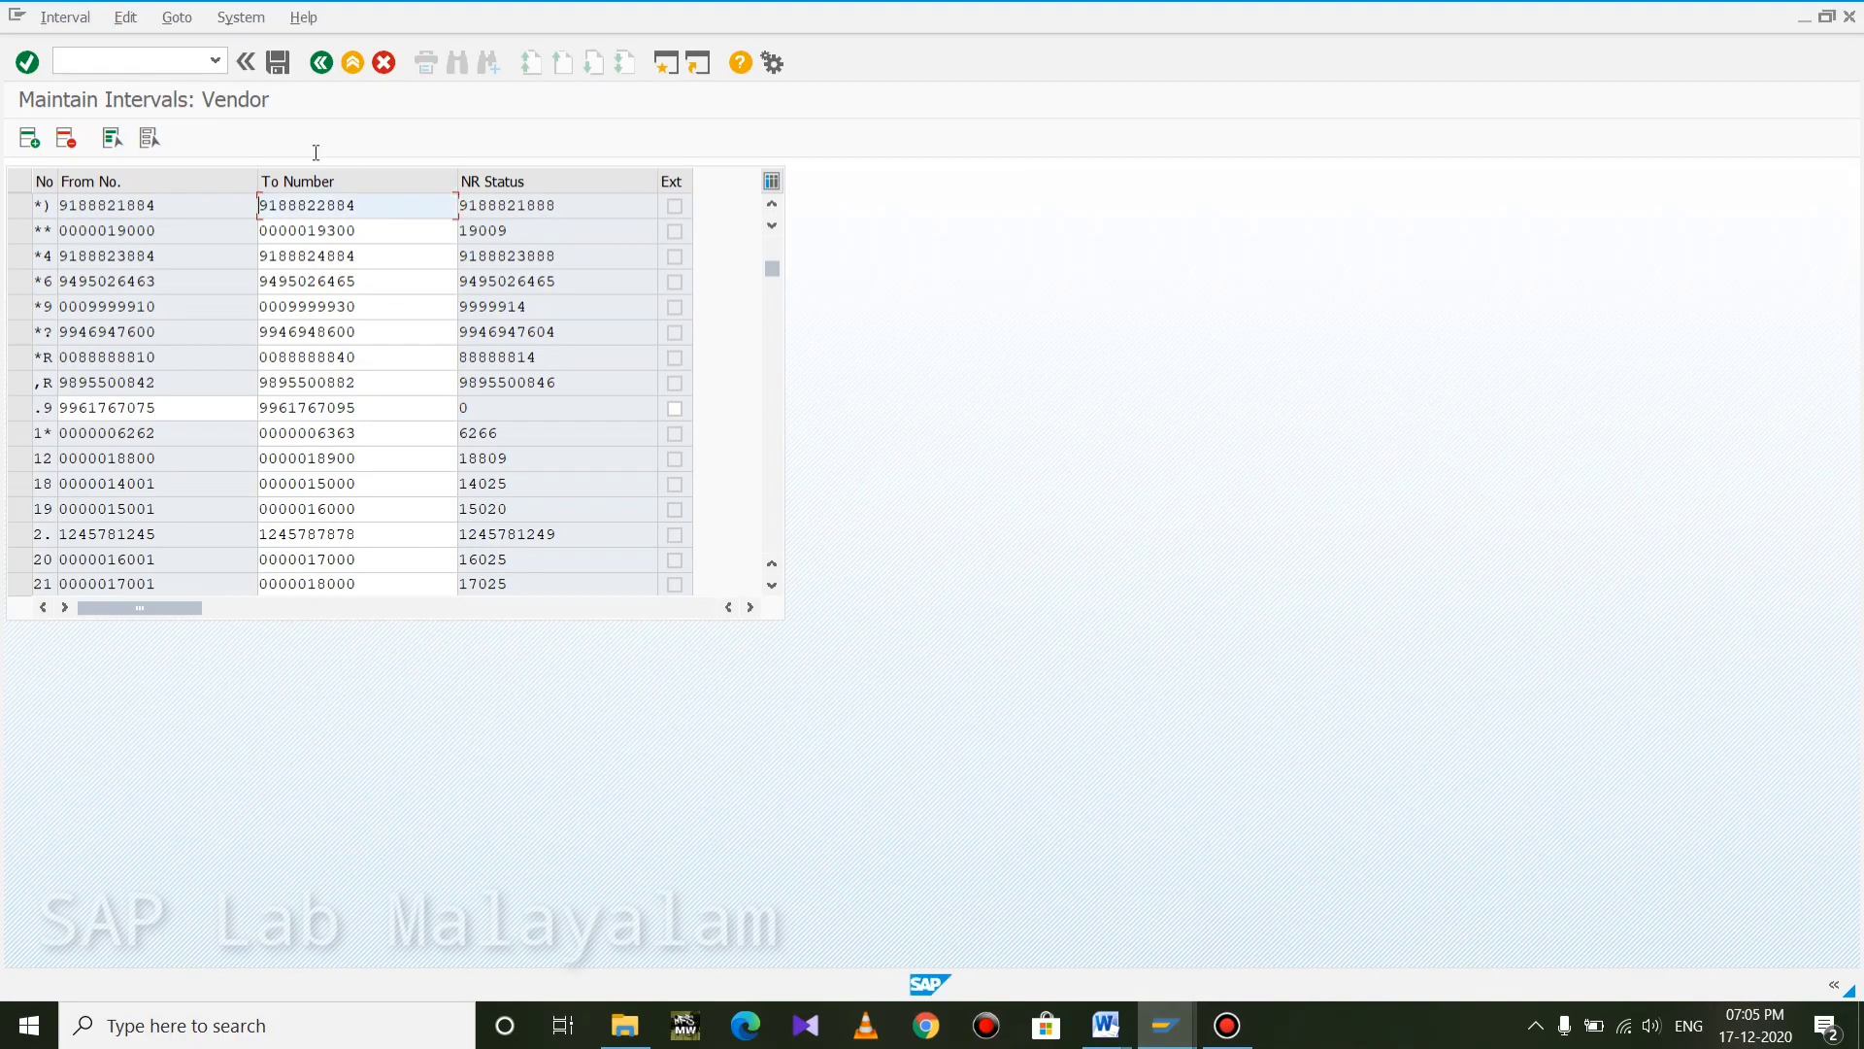
pyautogui.click(124, 59)
pyautogui.write('/nobas')
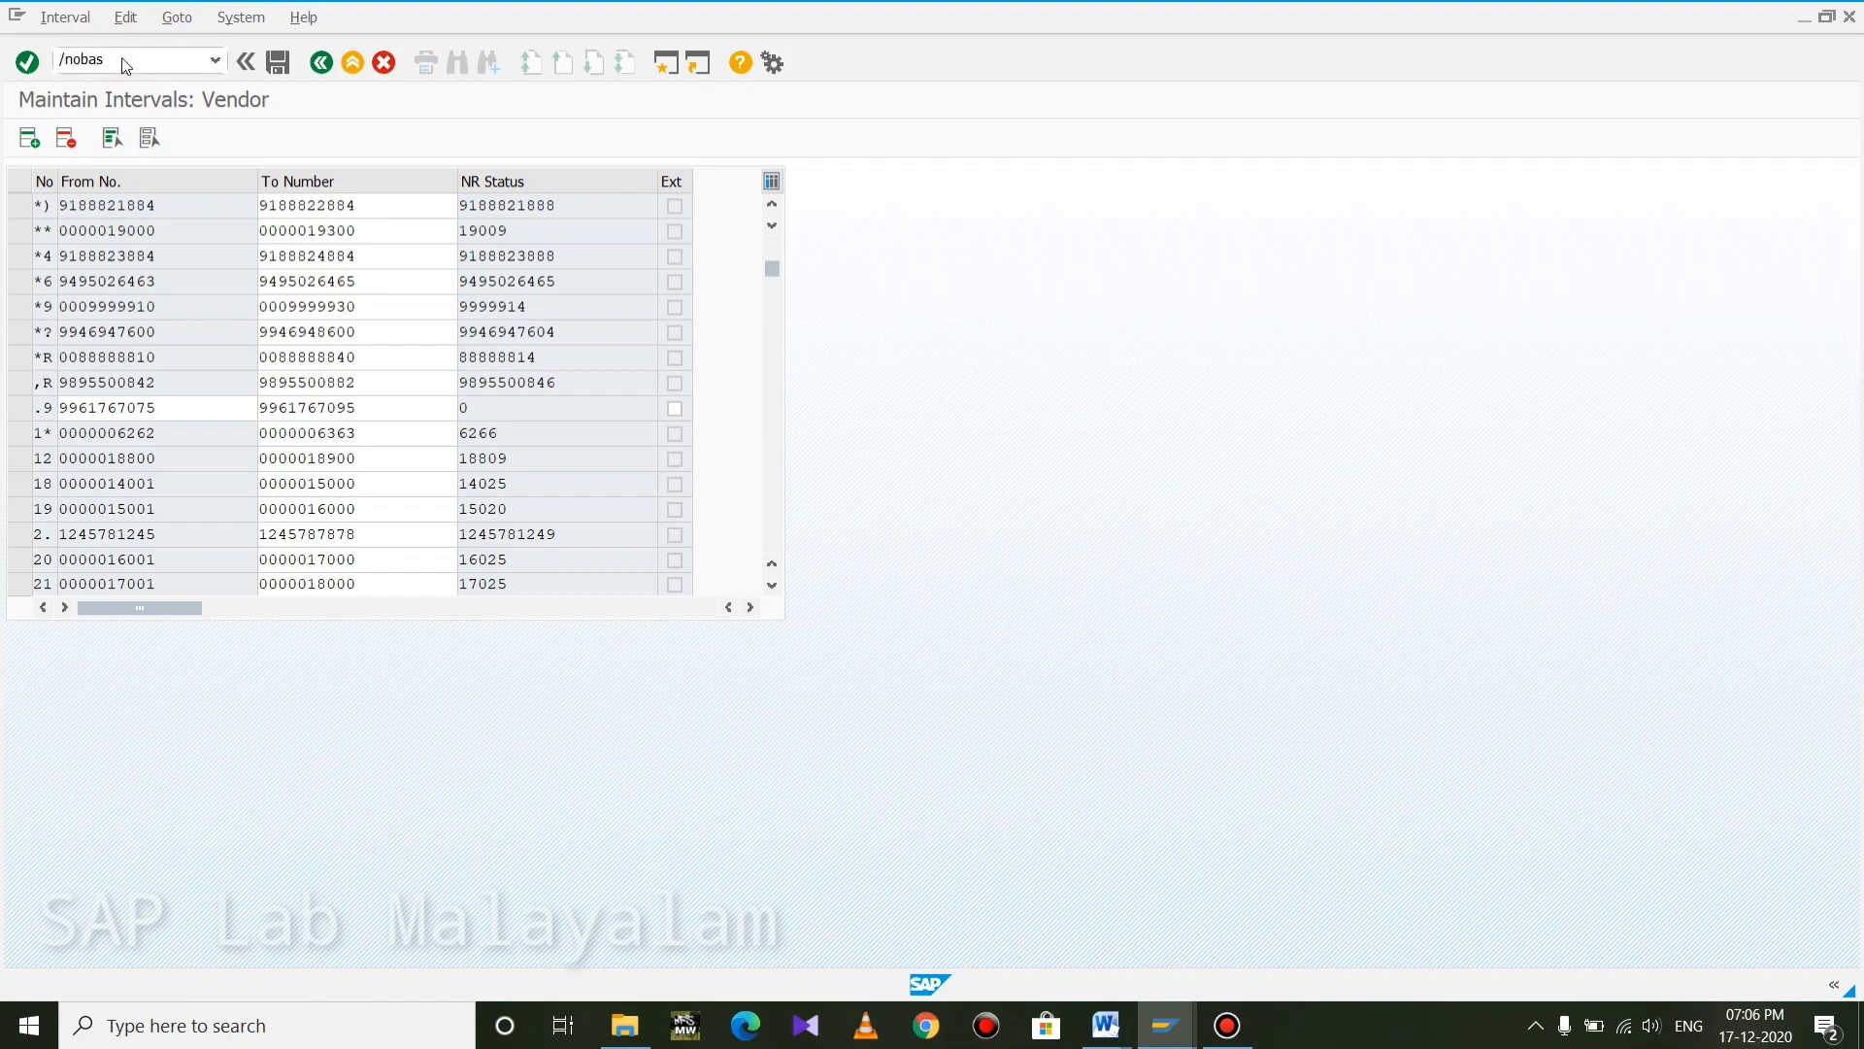
pyautogui.press('Return')
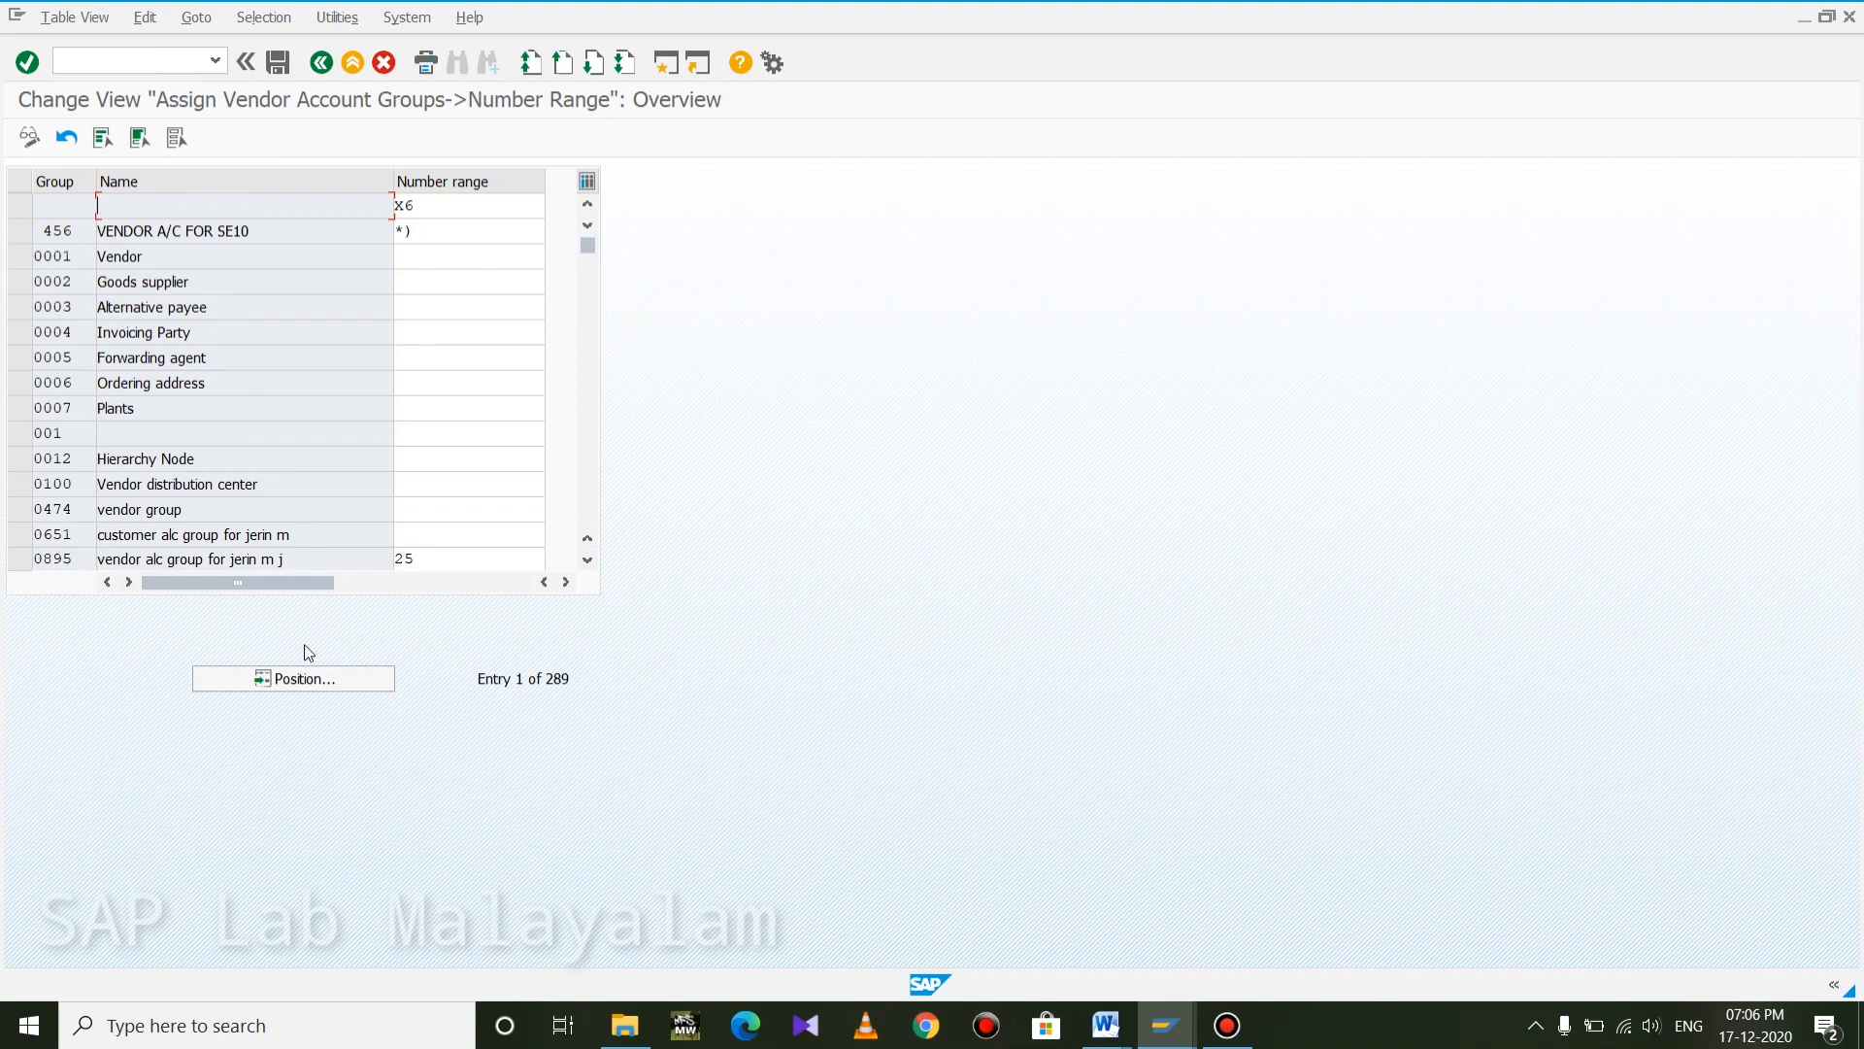
# Step: Locate the domestic vendor account group DM01, assign number range 12 to it and save
pyautogui.click(284, 678)
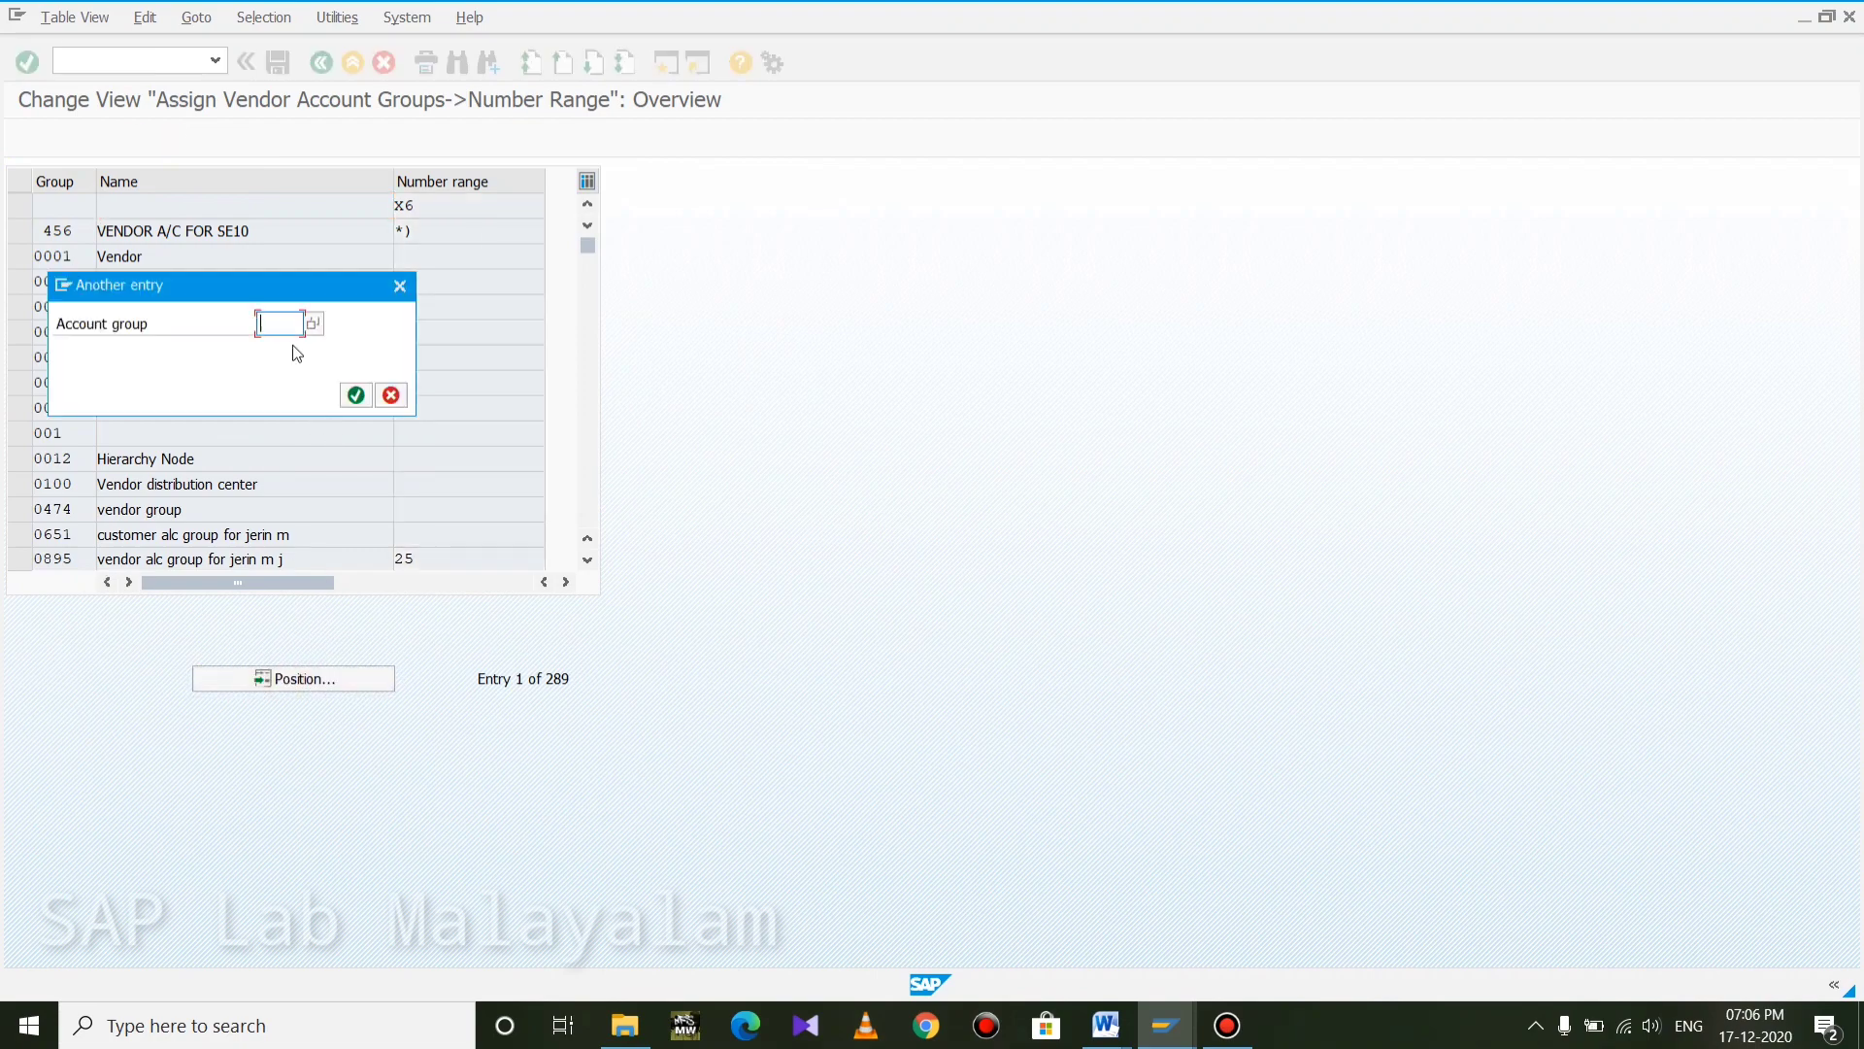
pyautogui.write('dm01')
pyautogui.press('Return')
pyautogui.click(424, 204)
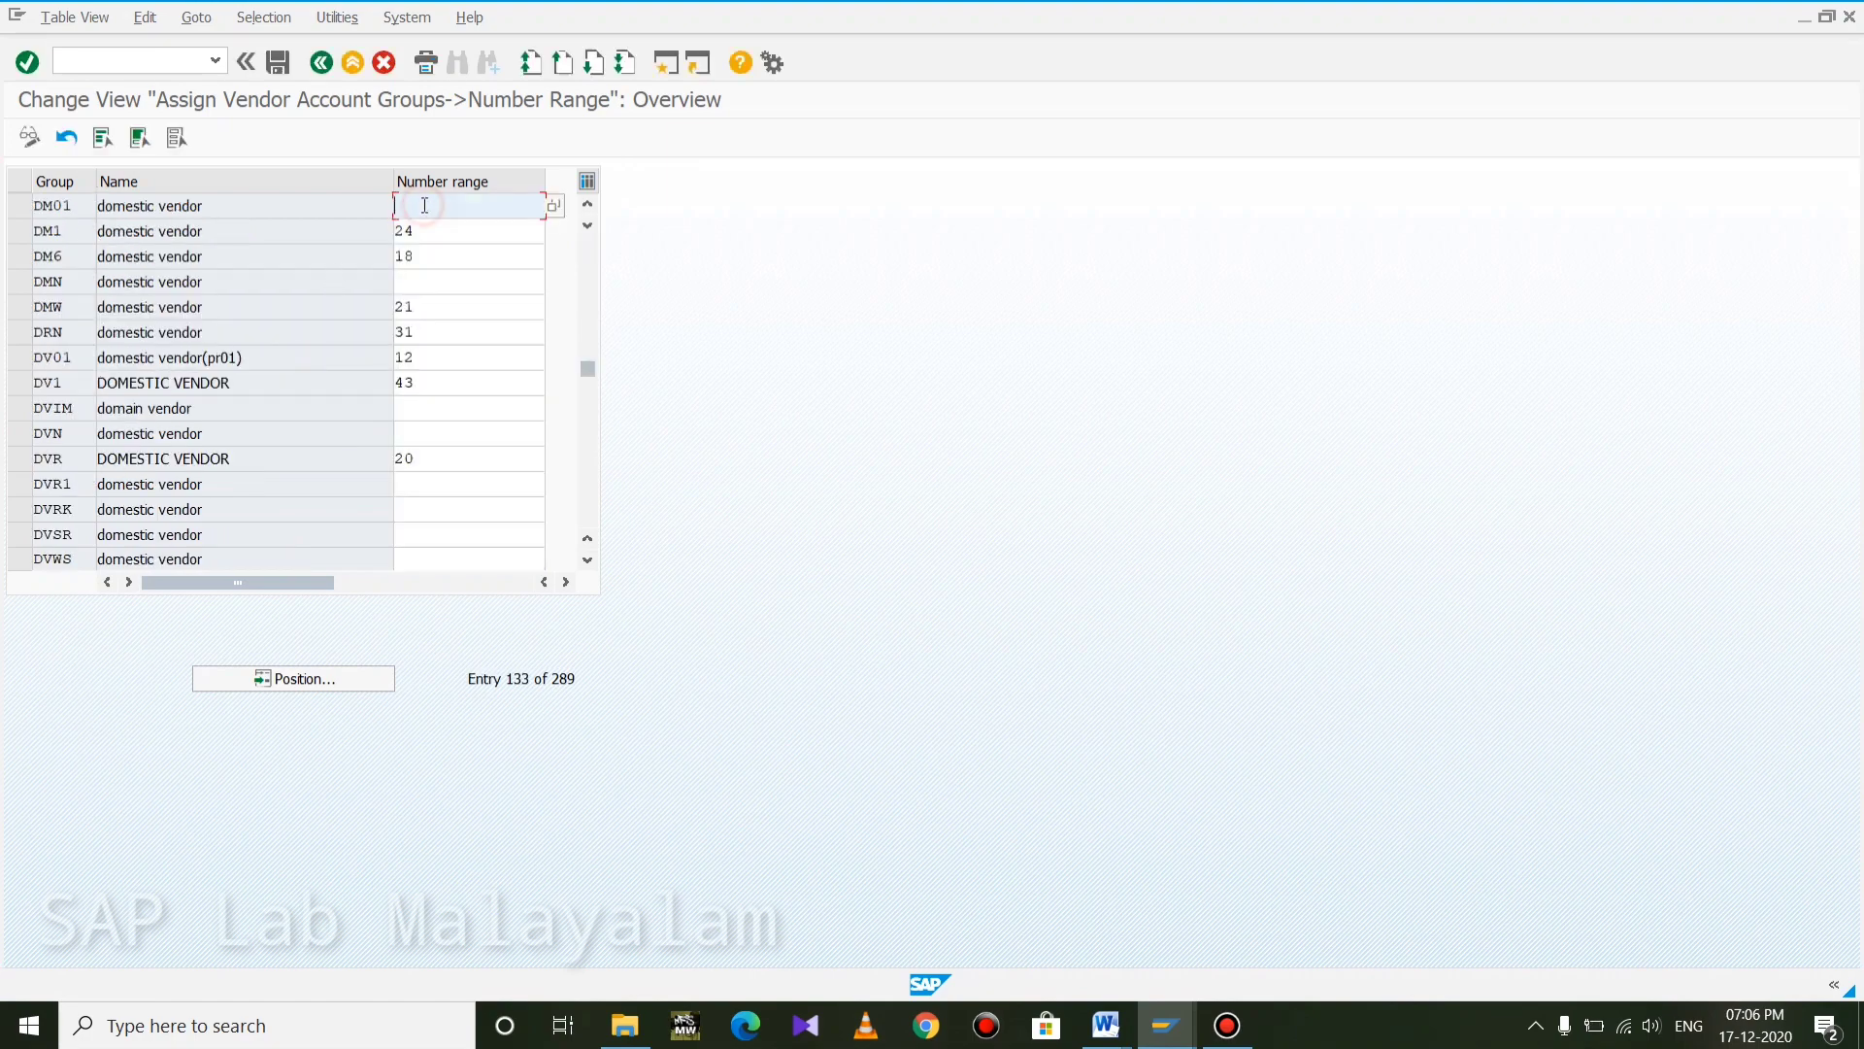
pyautogui.write('12')
pyautogui.click(555, 206)
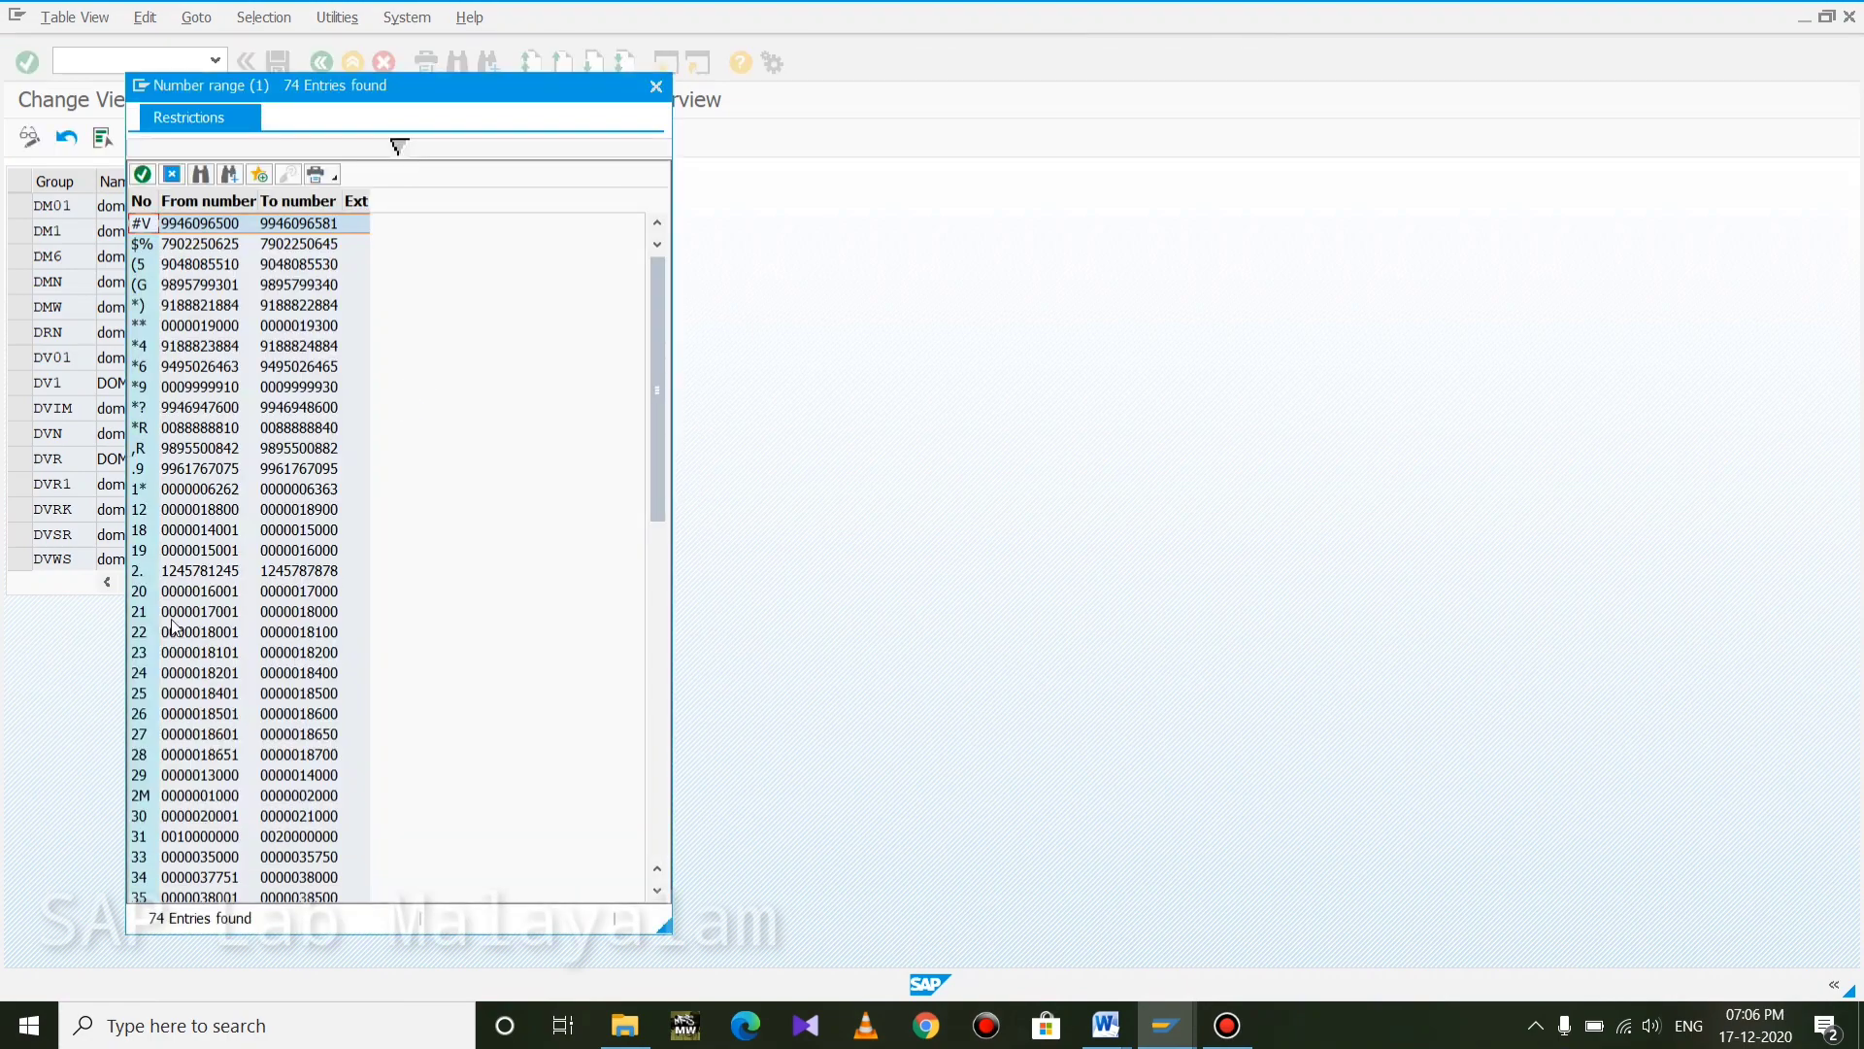
pyautogui.doubleClick(143, 509)
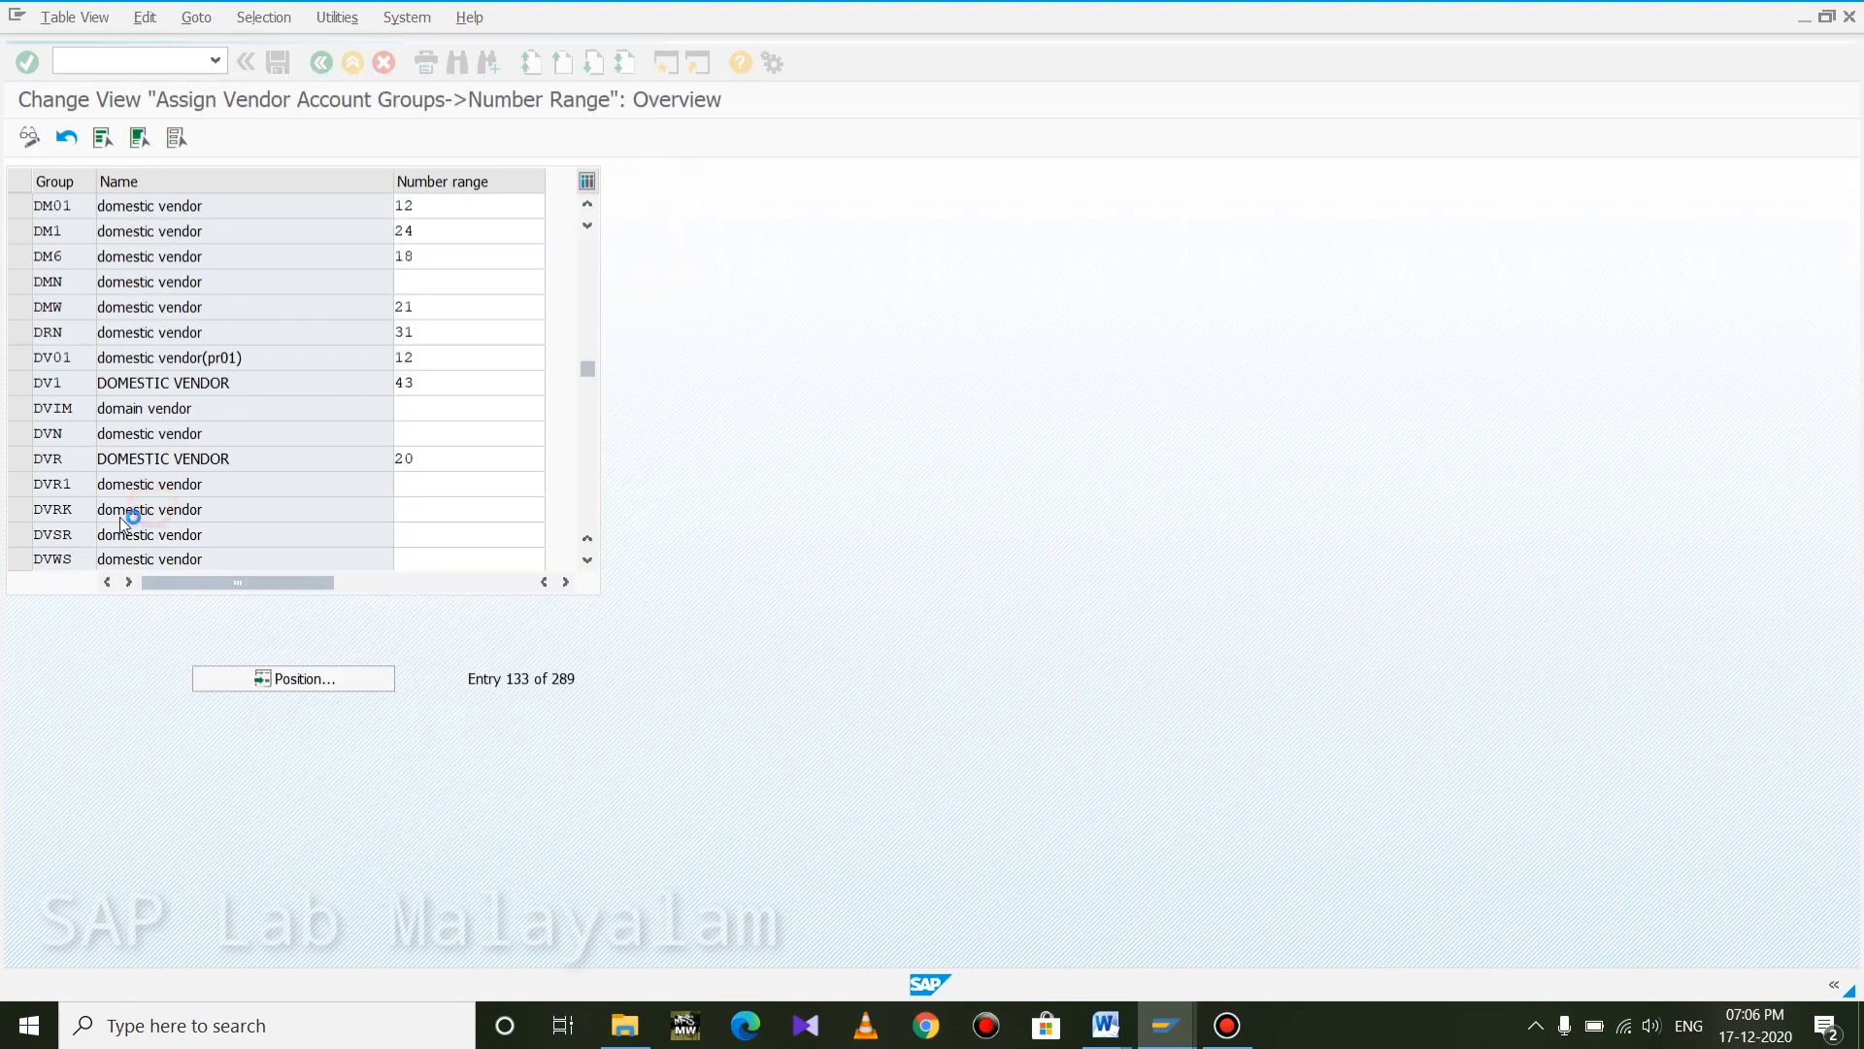
pyautogui.click(282, 61)
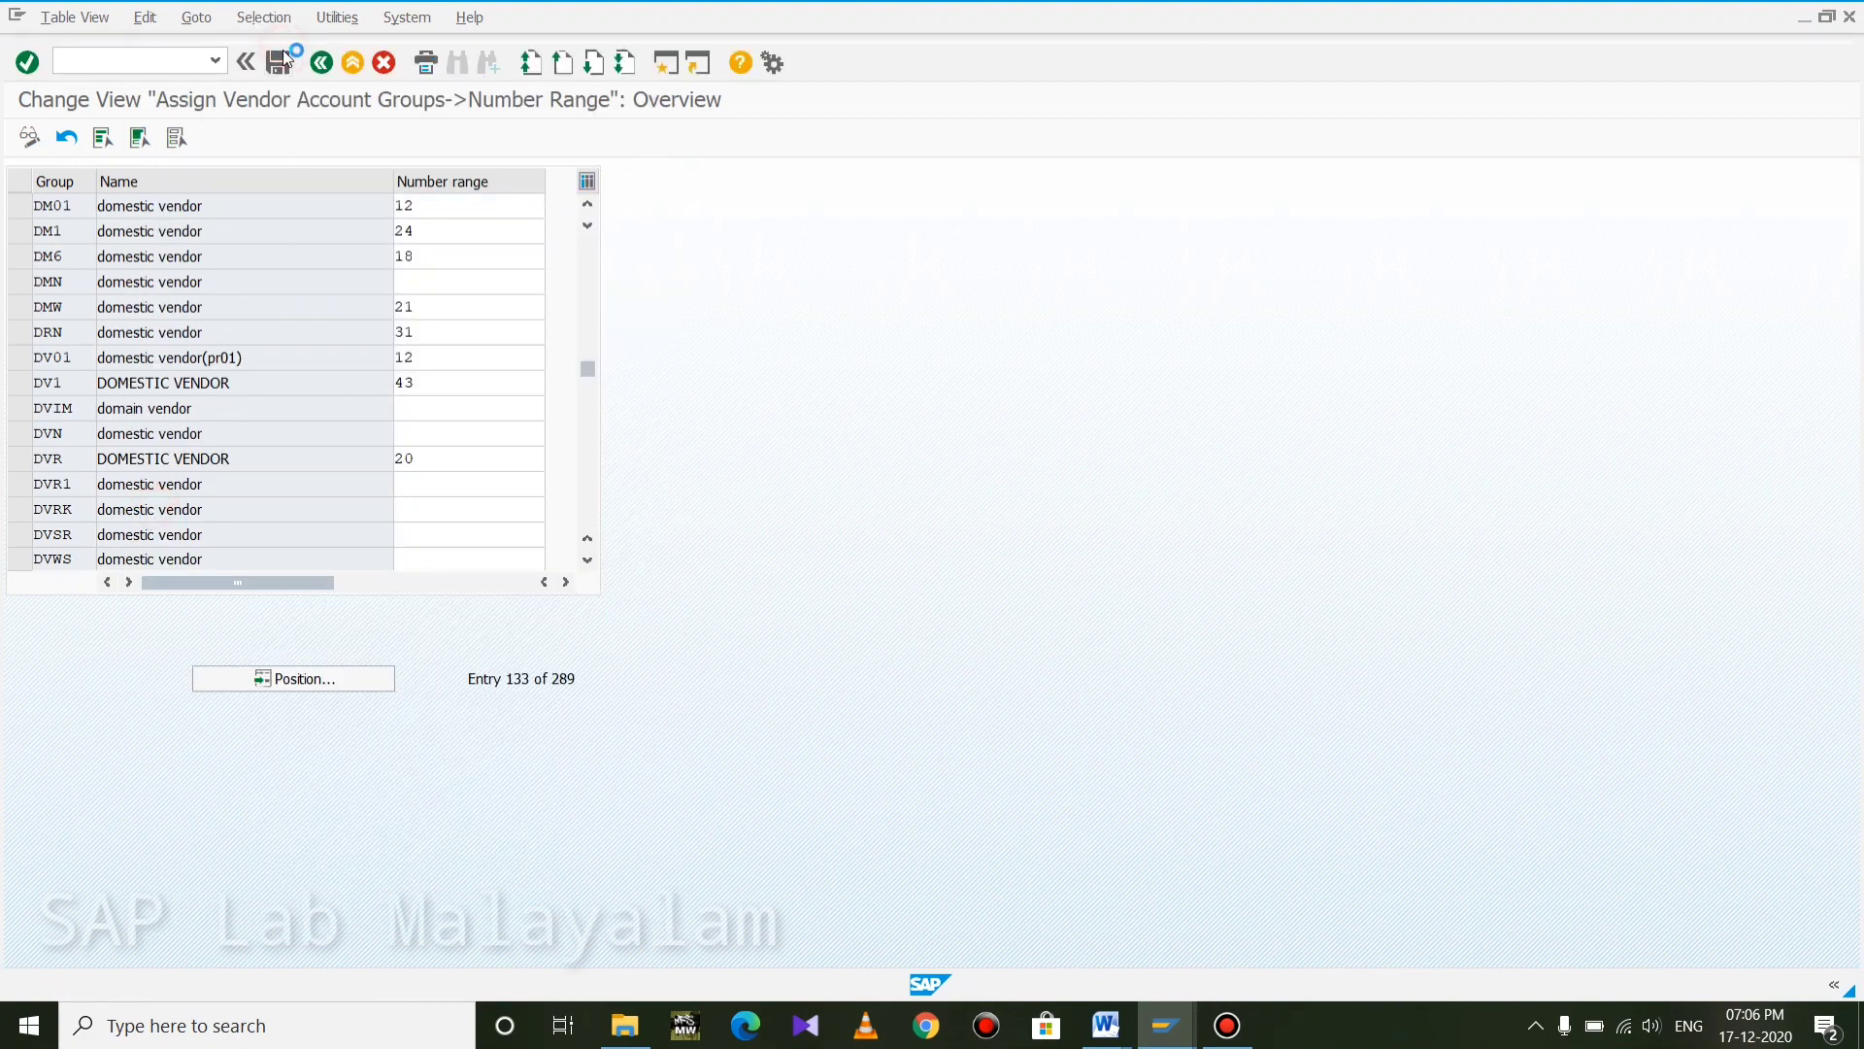
pyautogui.press('Return')
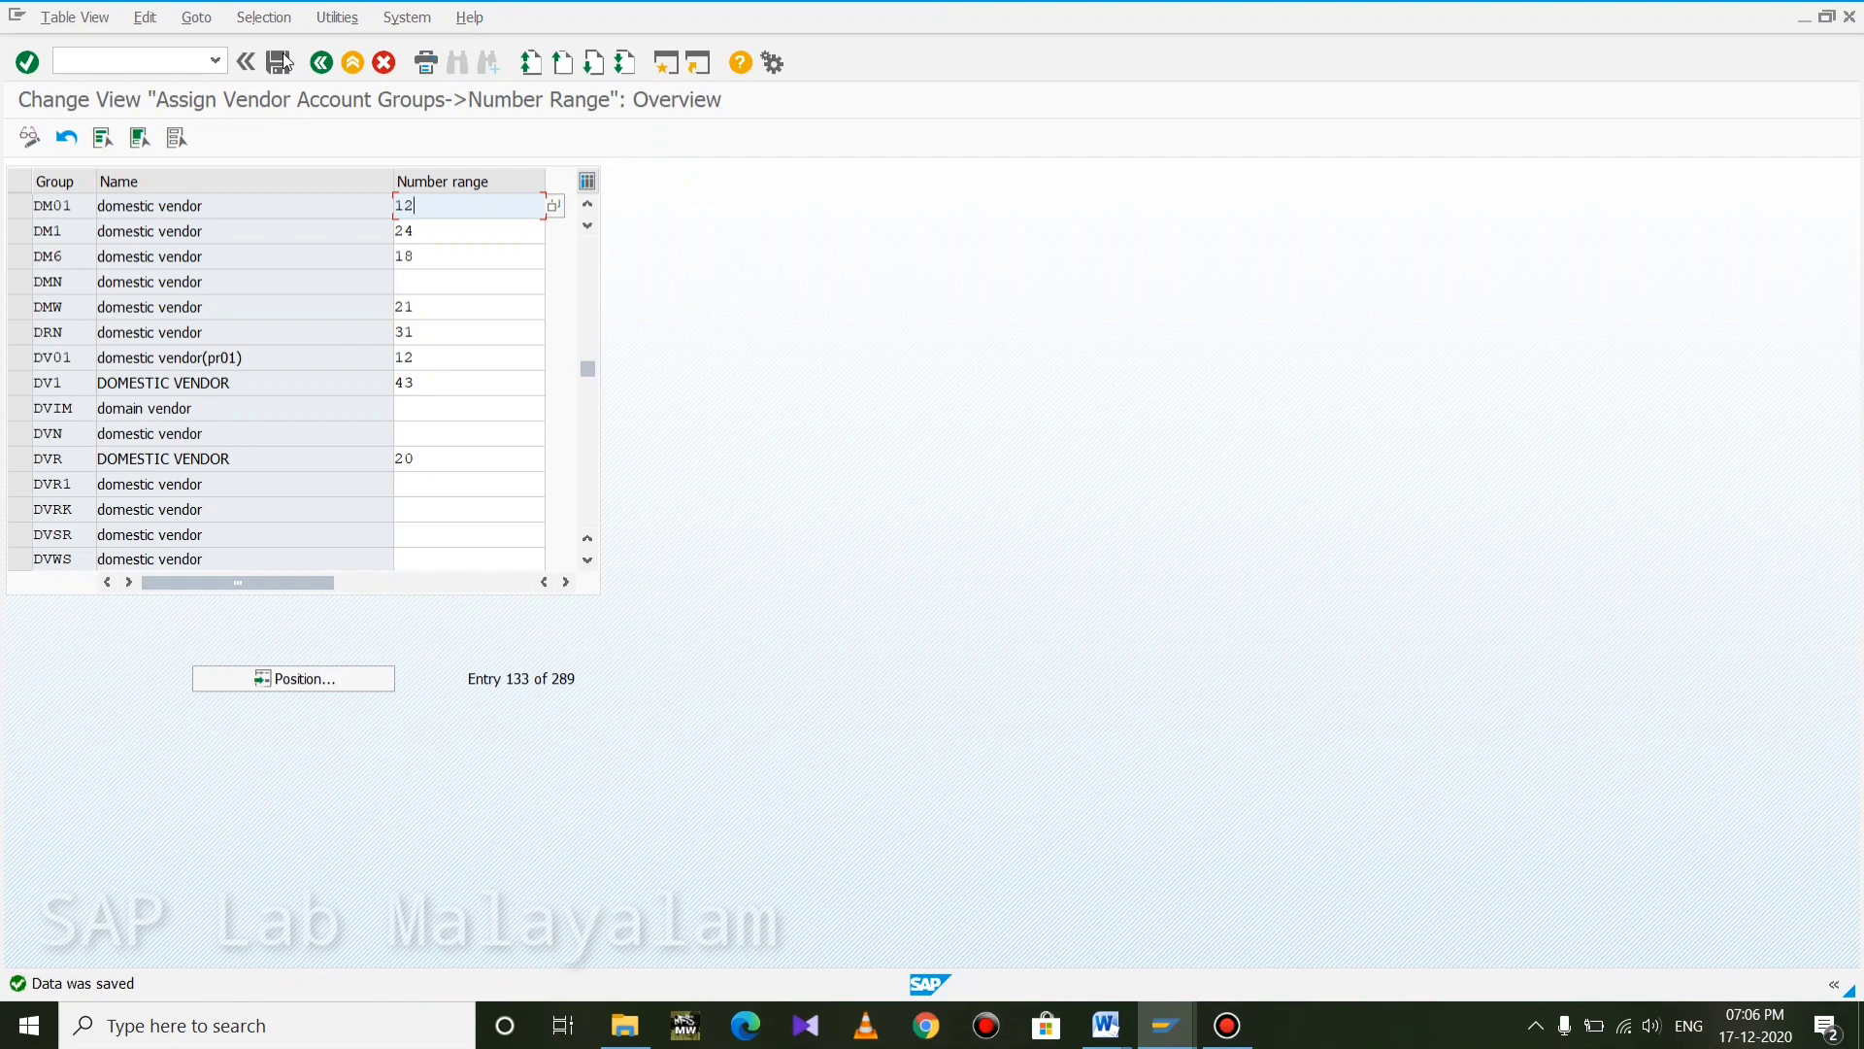
# Step: Locate the foreign vendor account group FR01, assign number range 18 to it and save
pyautogui.click(302, 678)
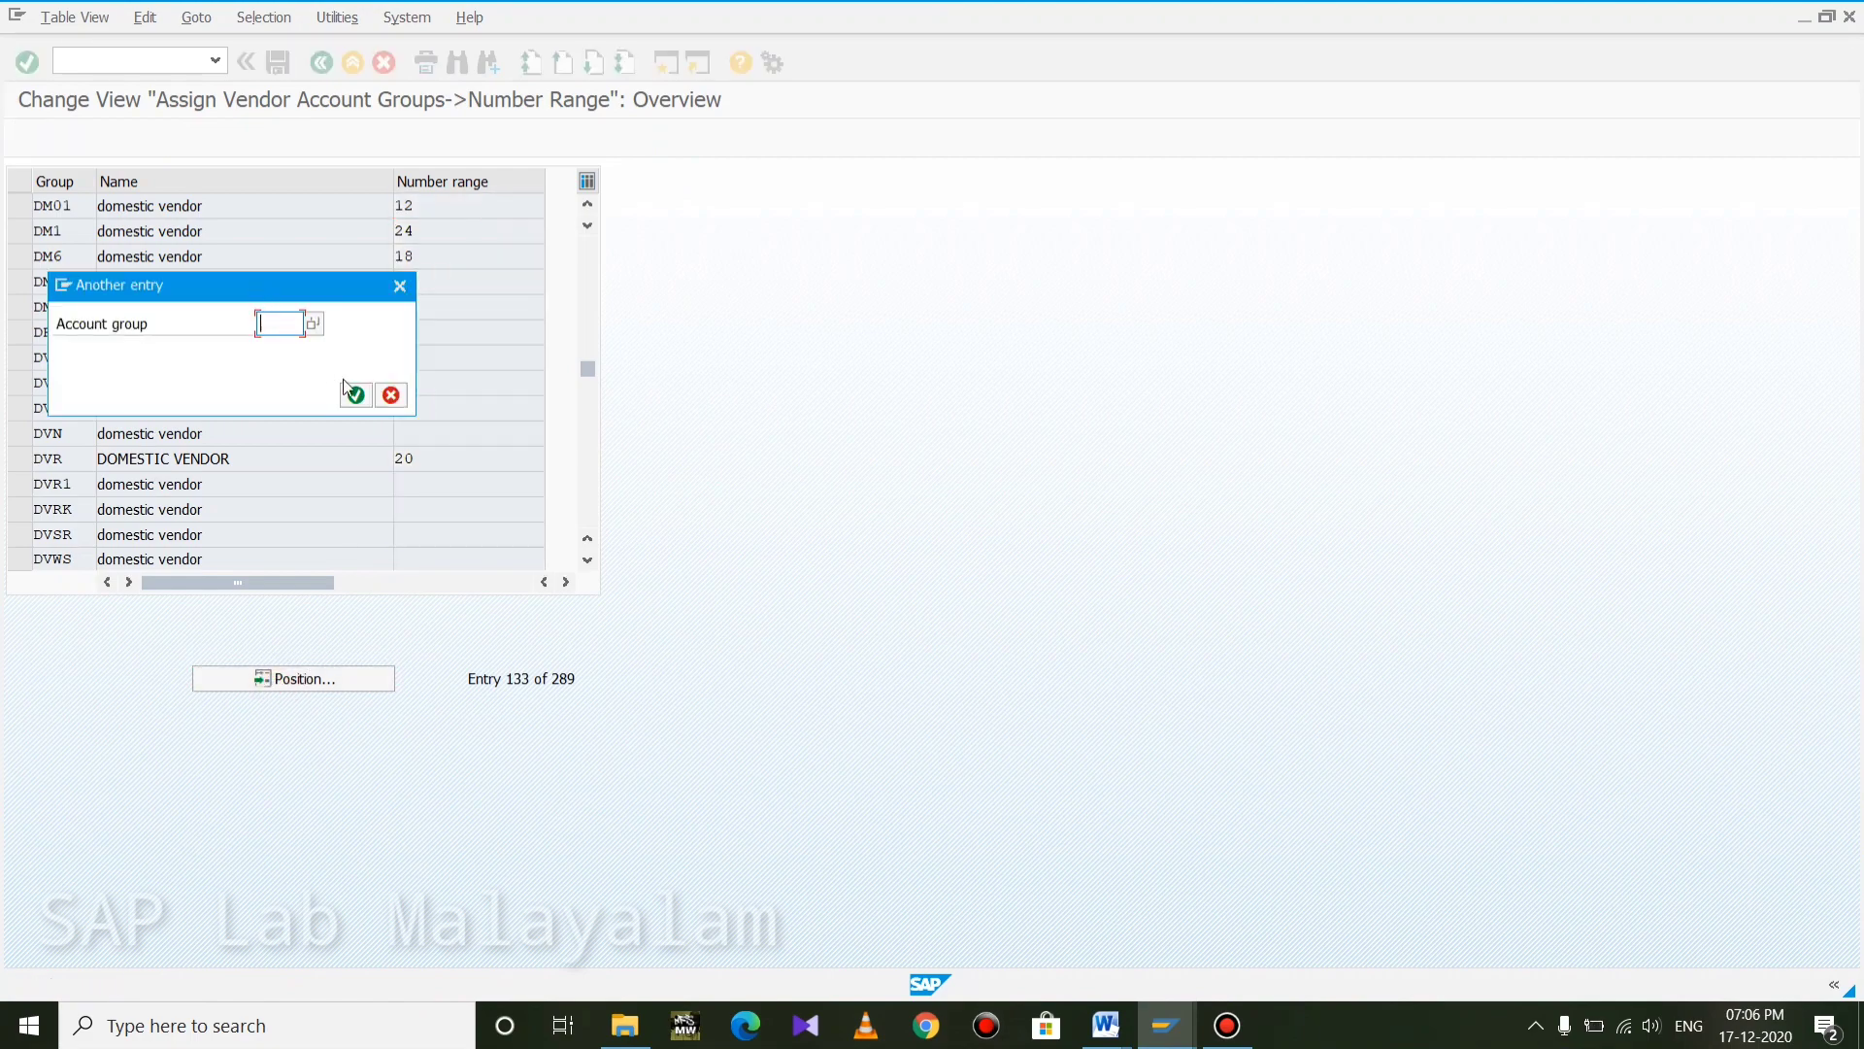
pyautogui.write('r')
pyautogui.write('r01')
pyautogui.click(345, 386)
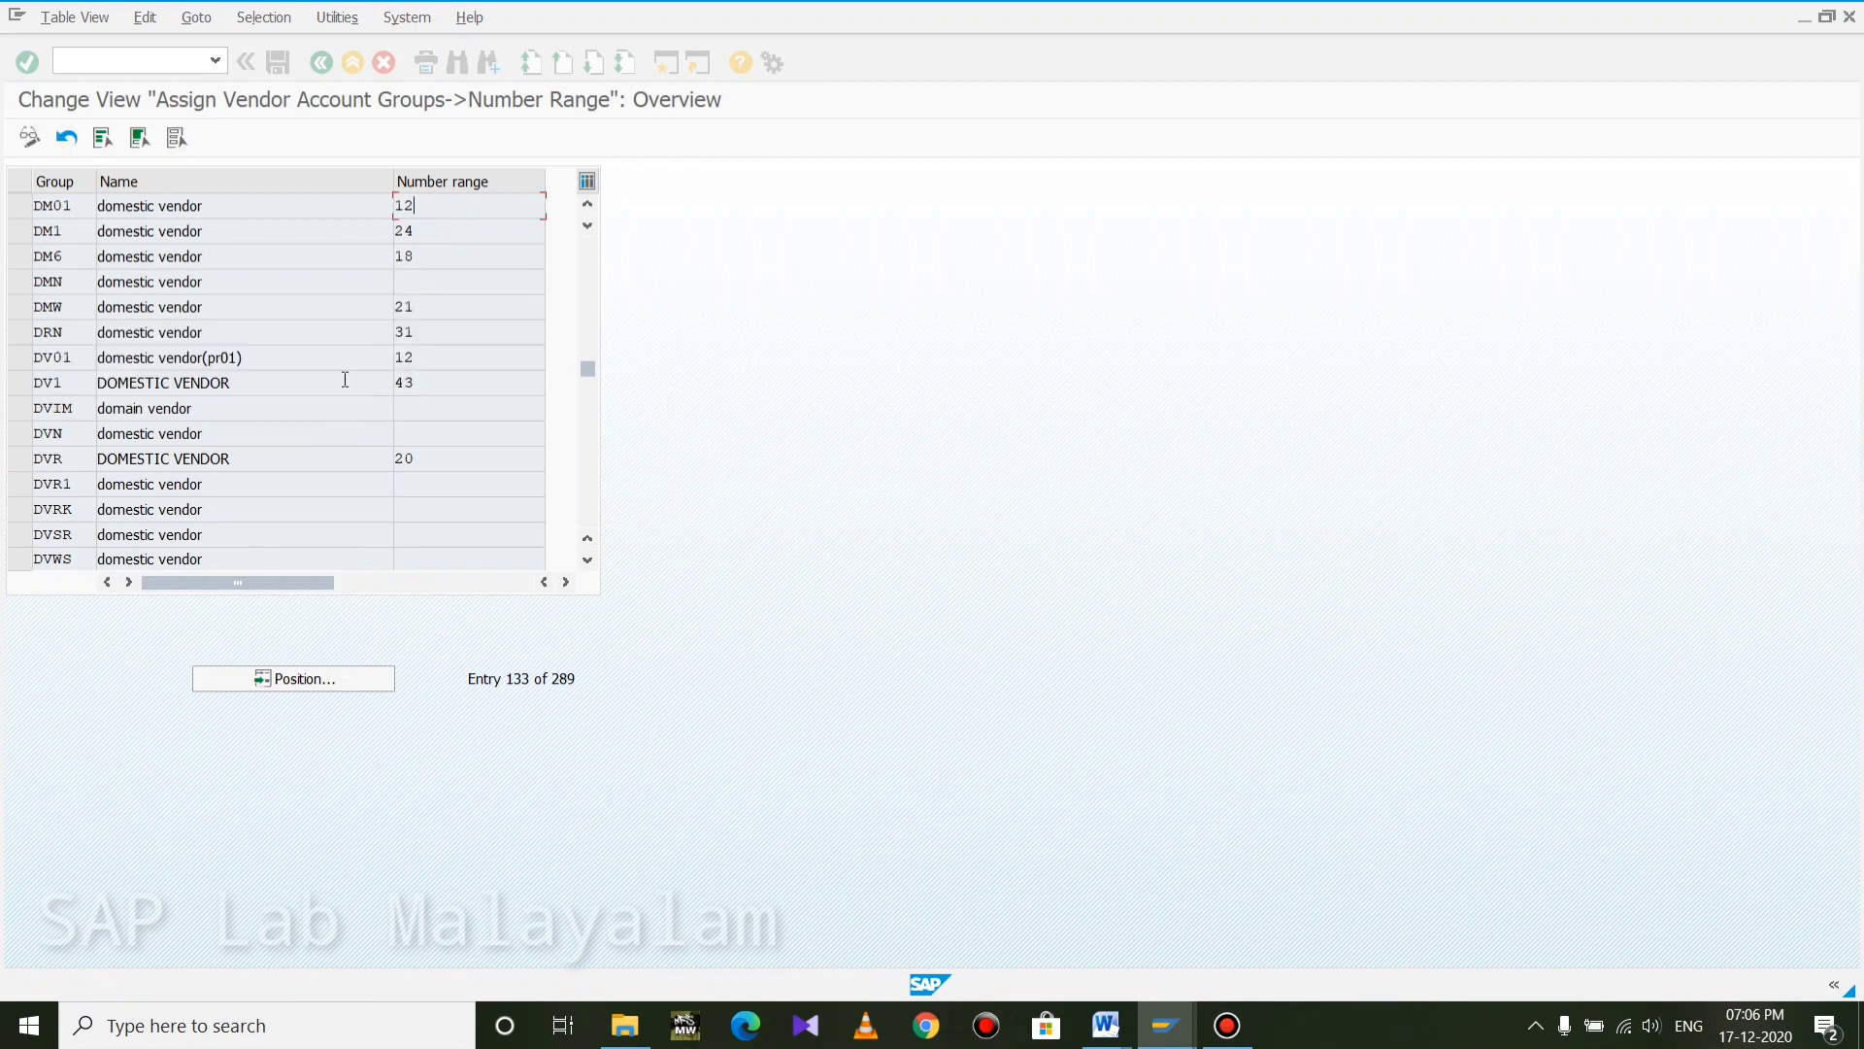
pyautogui.press('BackSpace')
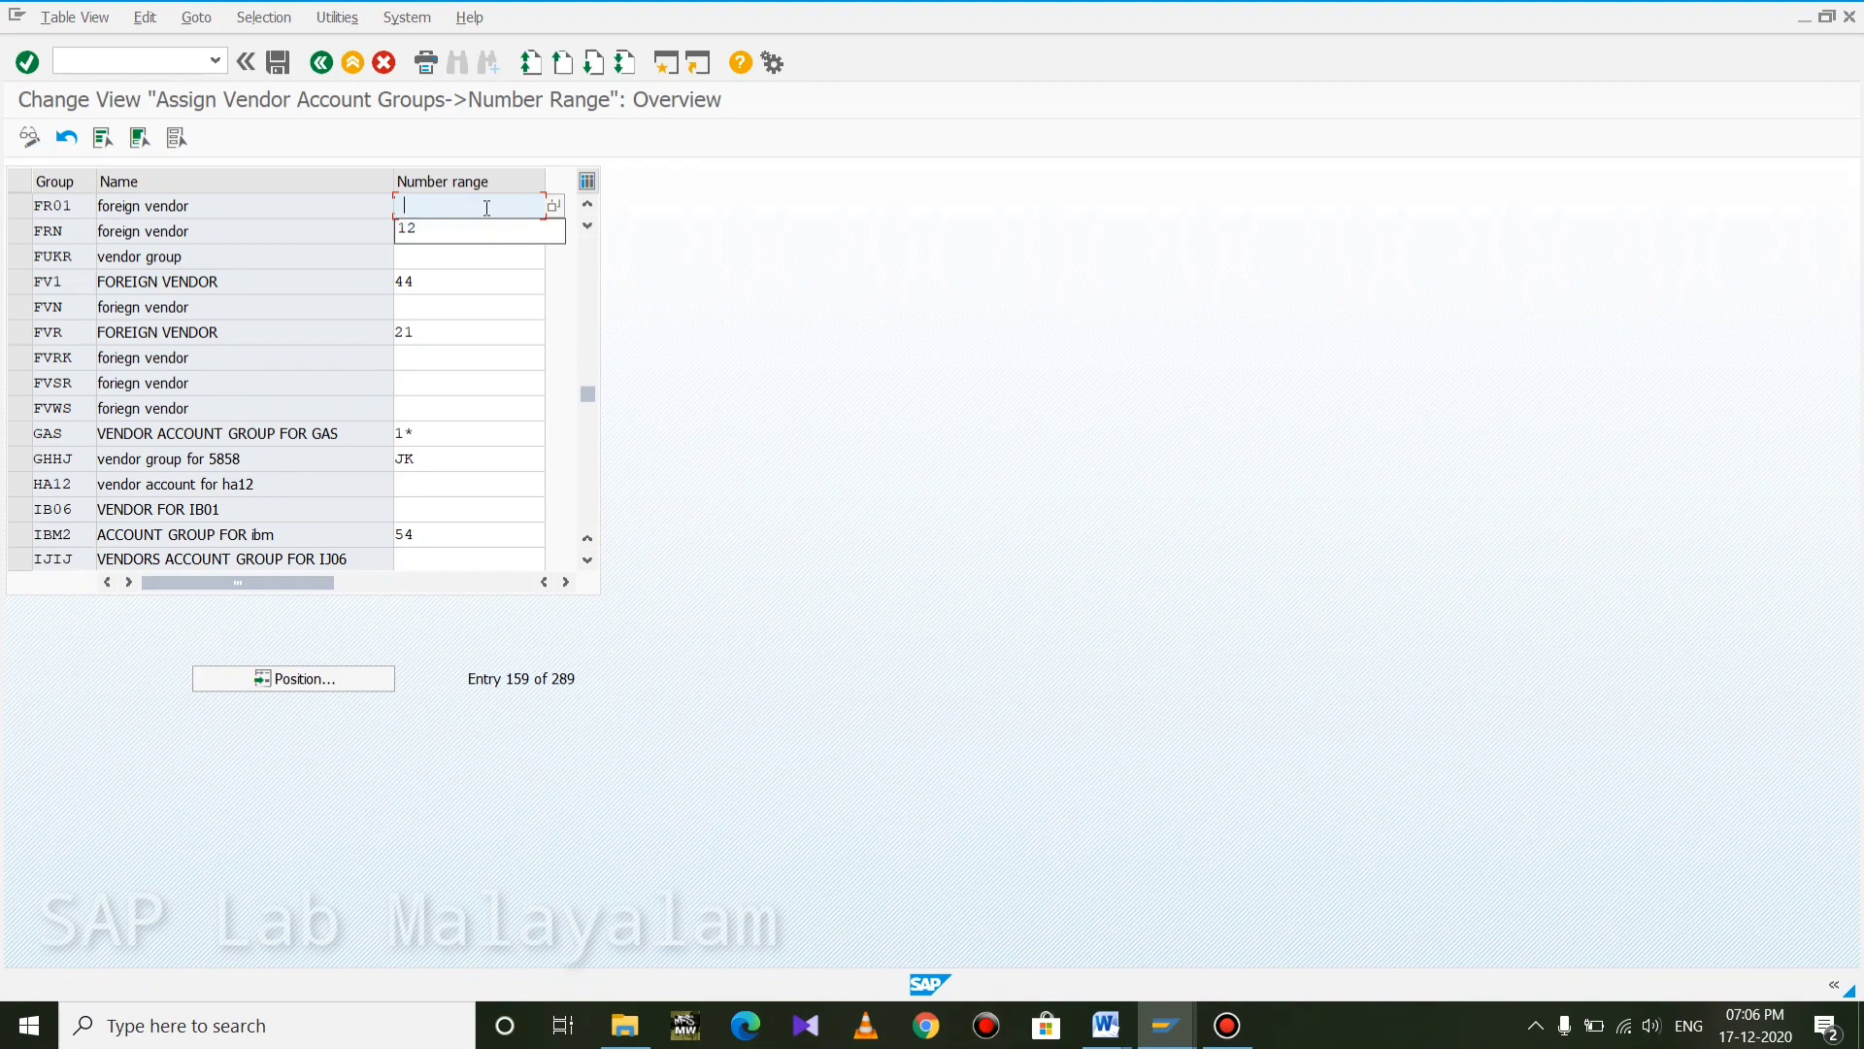
pyautogui.write('18')
pyautogui.click(274, 70)
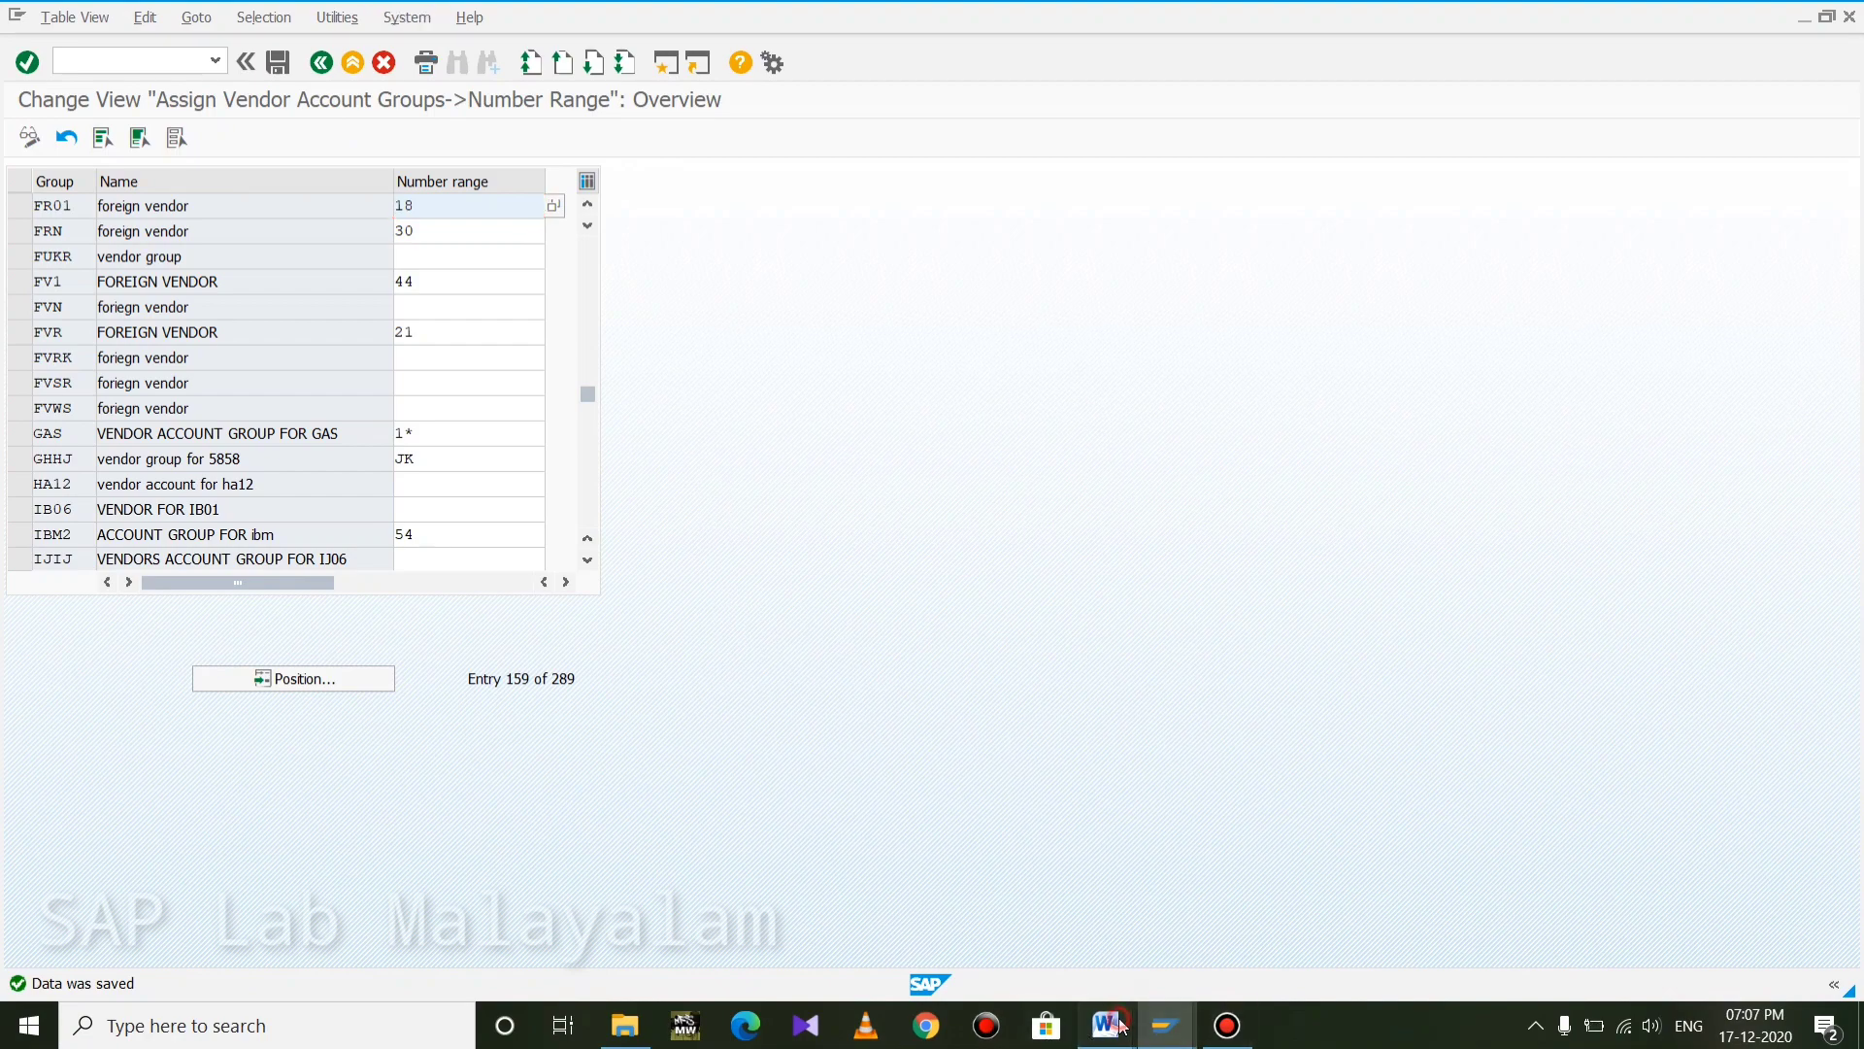
# Step: Switch to the Word procedure document and read the instructions for defining vendor and customer tolerances with OBA3
pyautogui.moveTo(1104, 1036)
pyautogui.click(1076, 910)
pyautogui.scroll(-3, 998, 810)
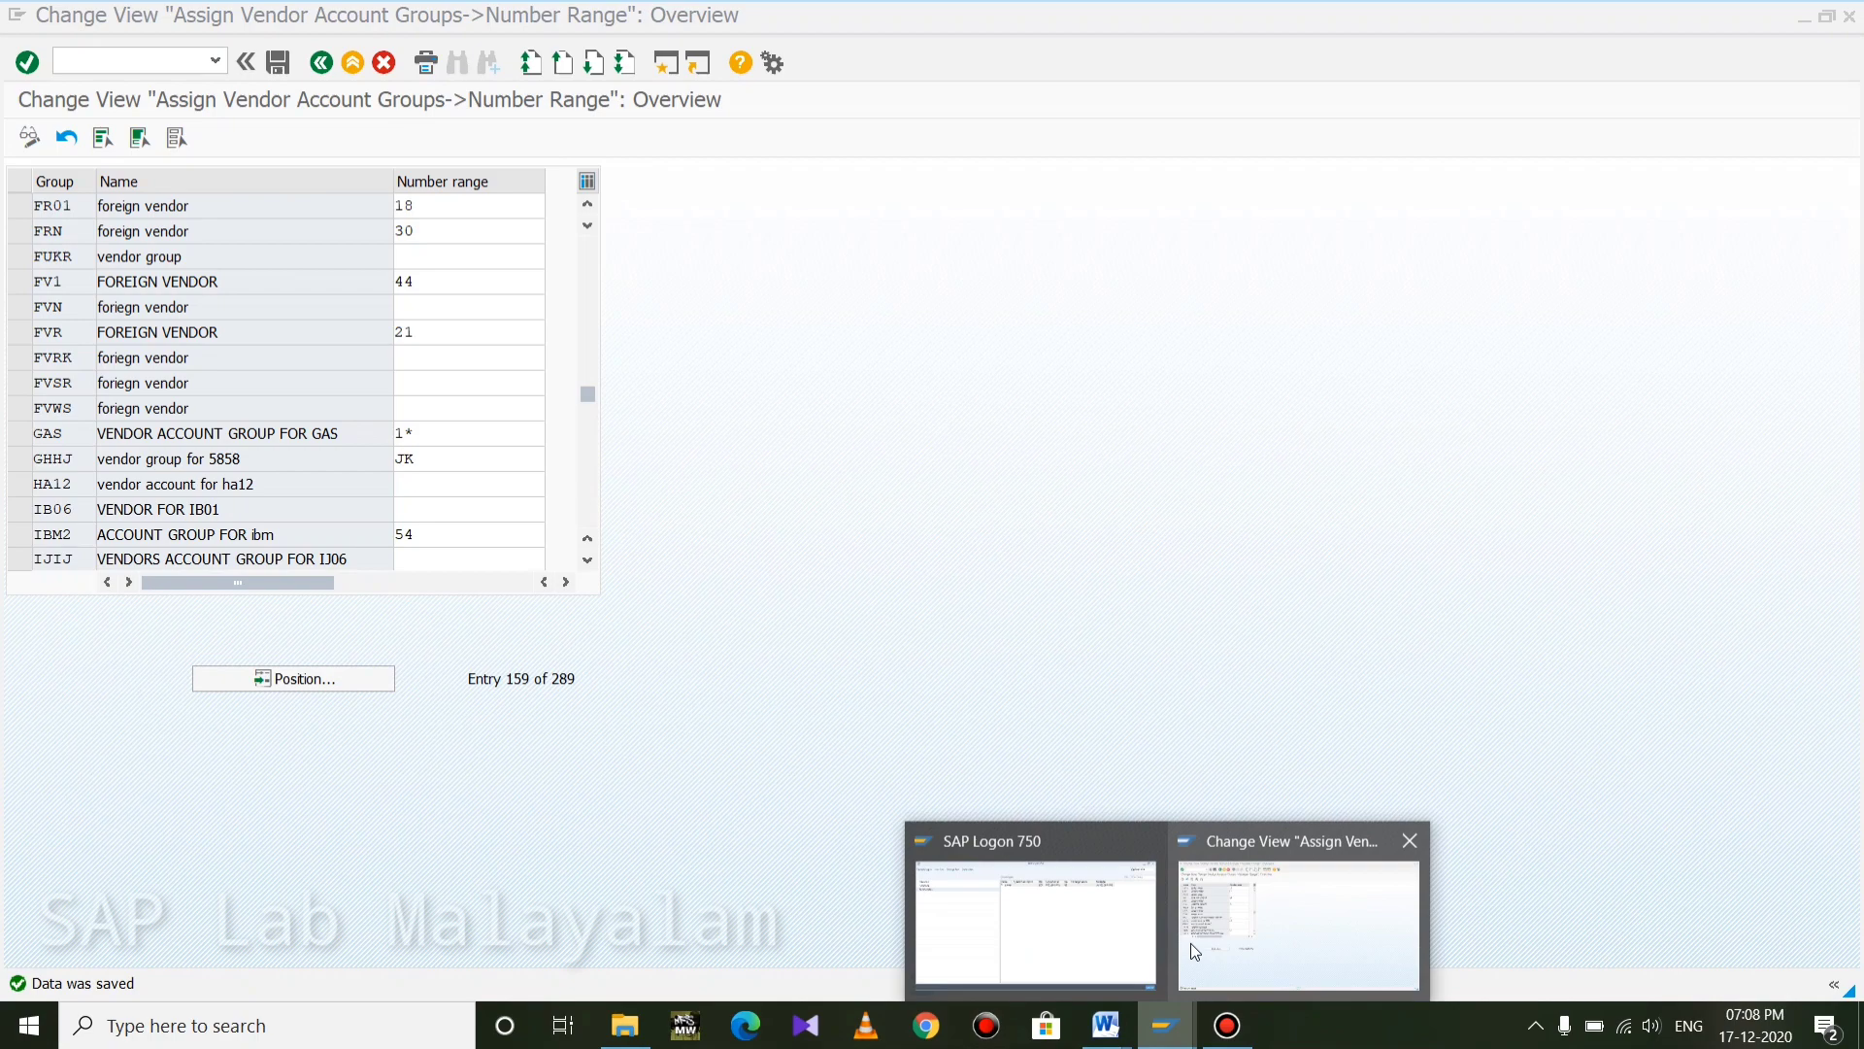
# Step: Return to the SAP session and open customer/vendor tolerance maintenance with /noba3
pyautogui.click(1190, 942)
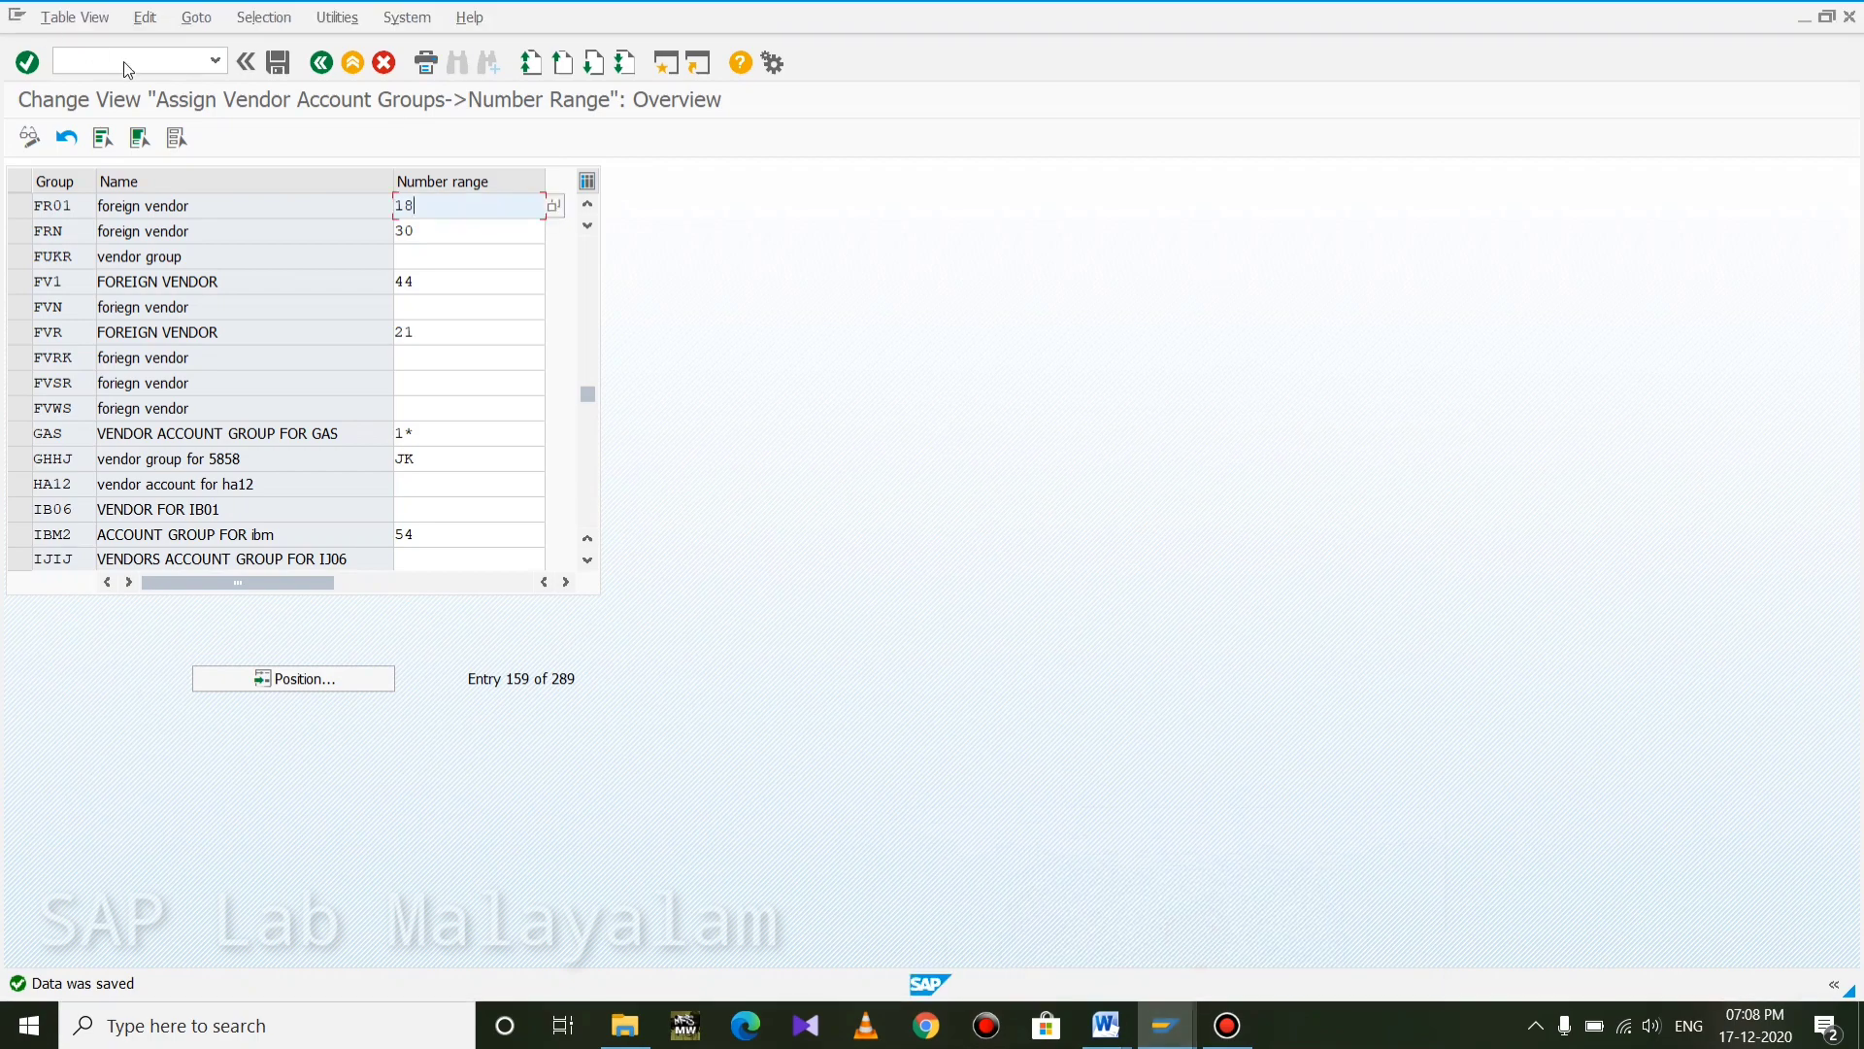
pyautogui.click(170, 68)
pyautogui.write('/n')
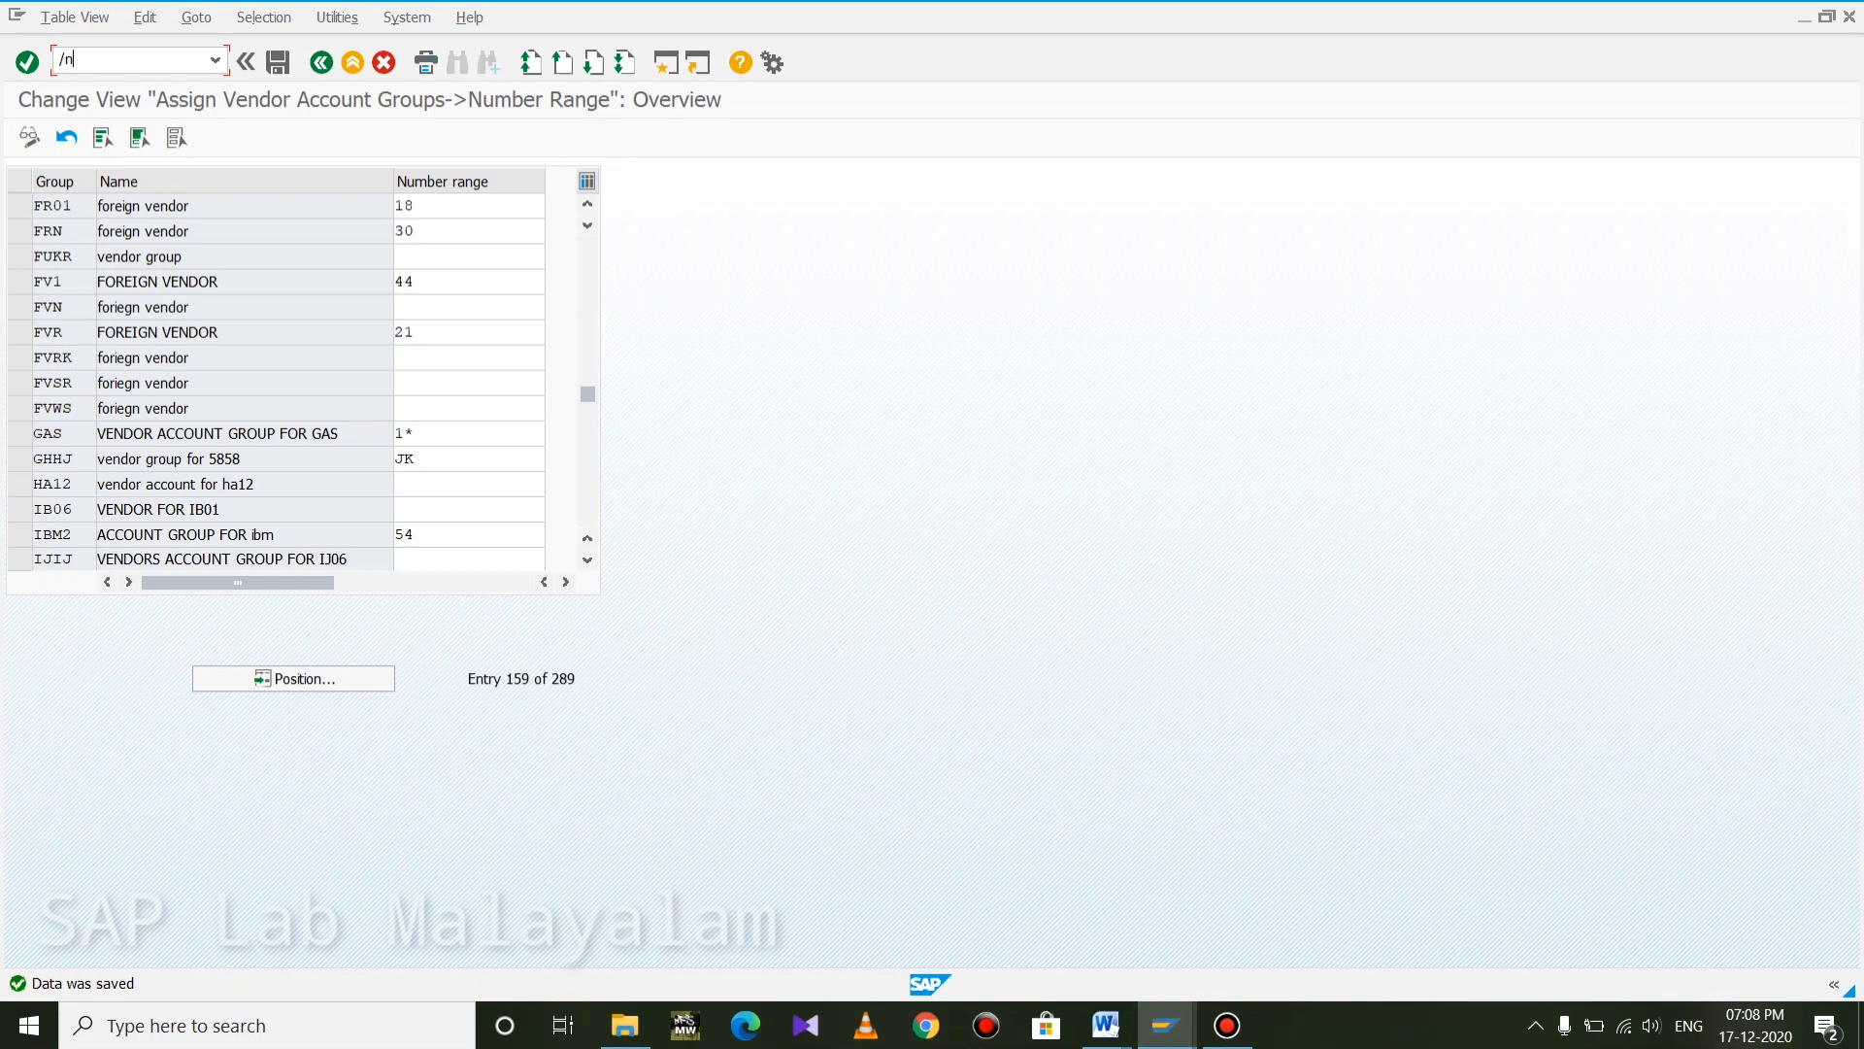
pyautogui.write('oba3')
pyautogui.press('Return')
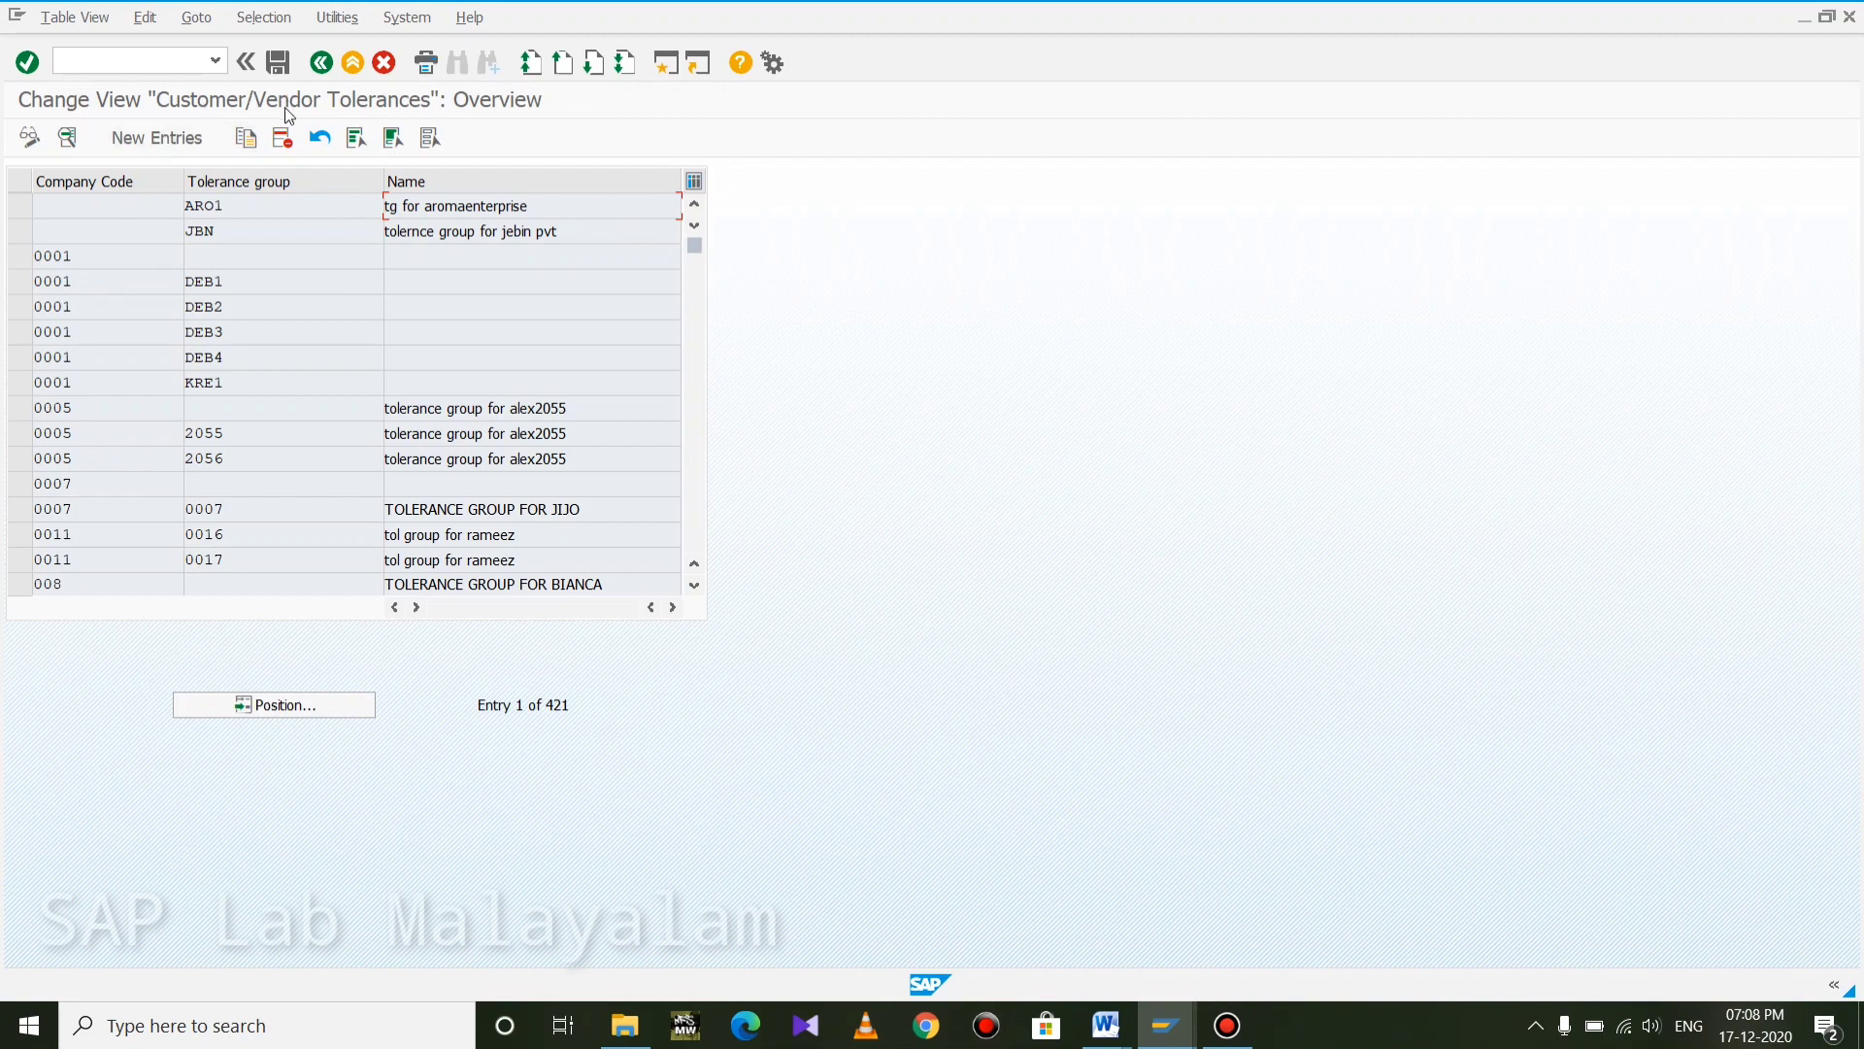
# Step: Create a tolerance entry for company code RP01 with the description "tolerance for vendors and cust" and save it
pyautogui.click(155, 137)
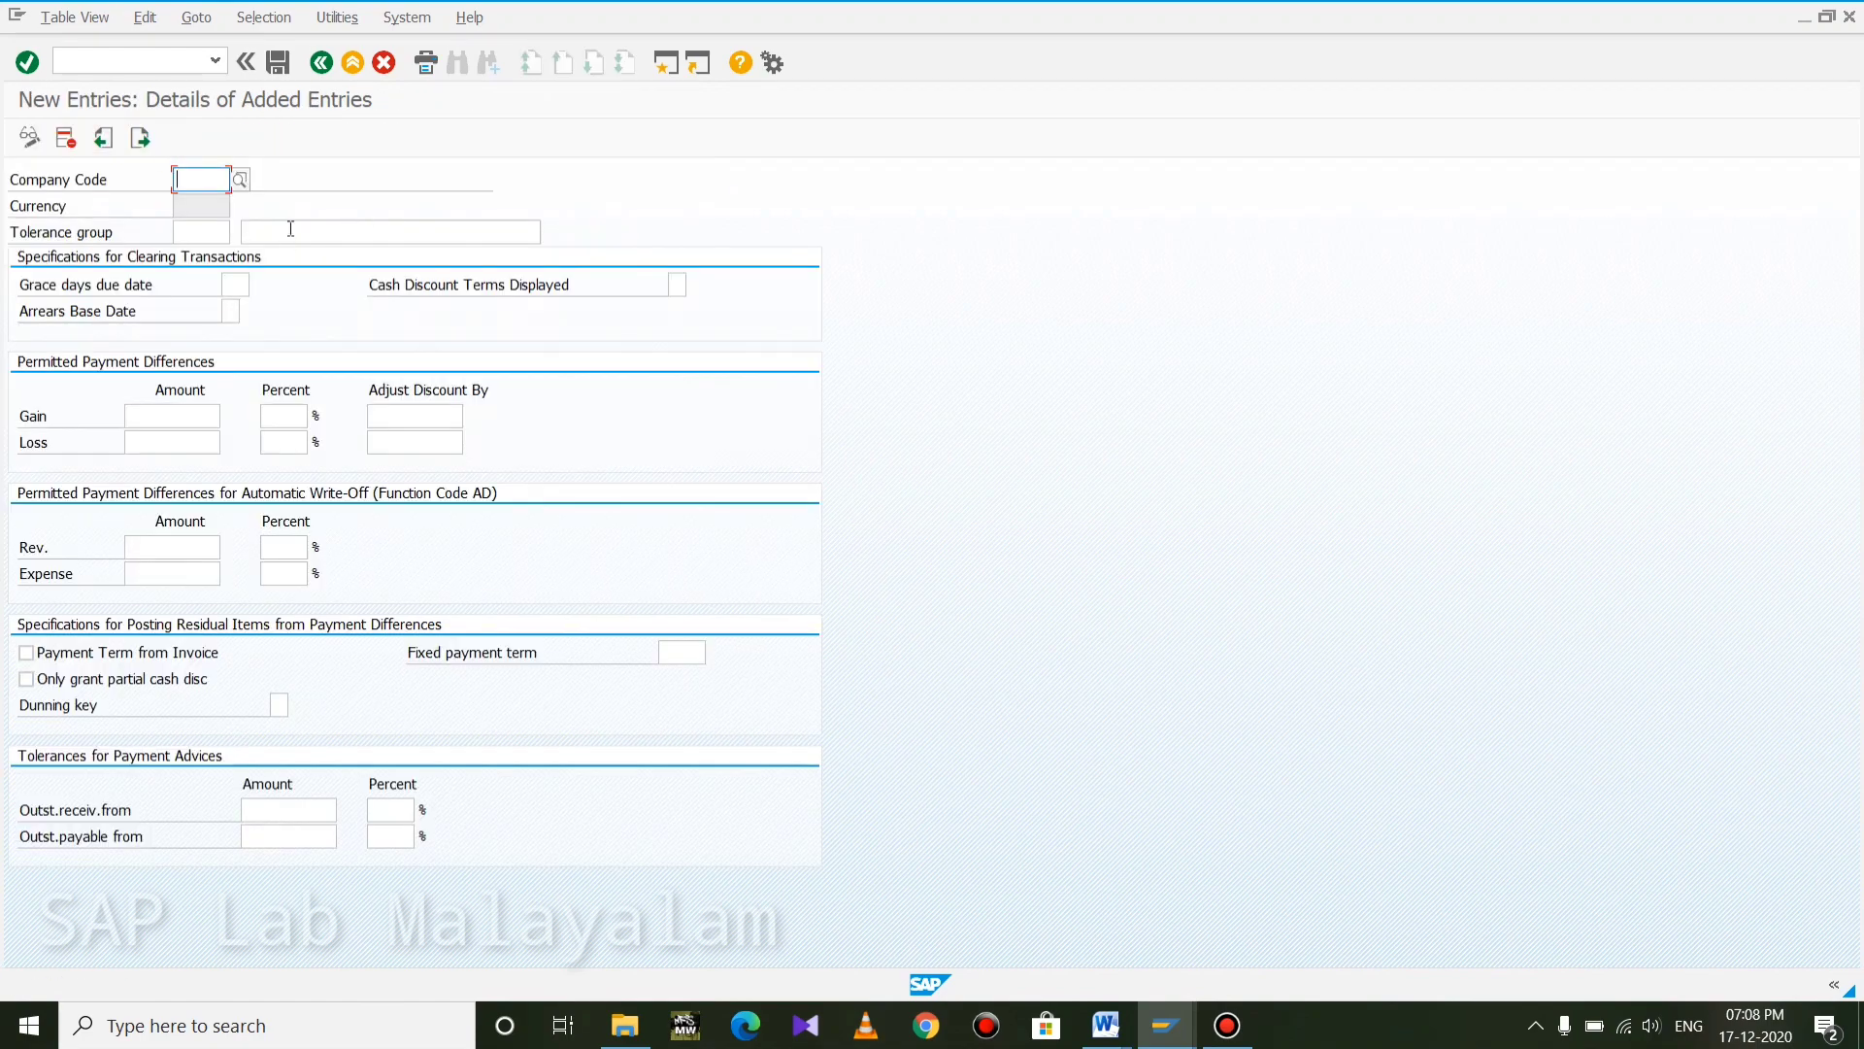
pyautogui.write('rp01')
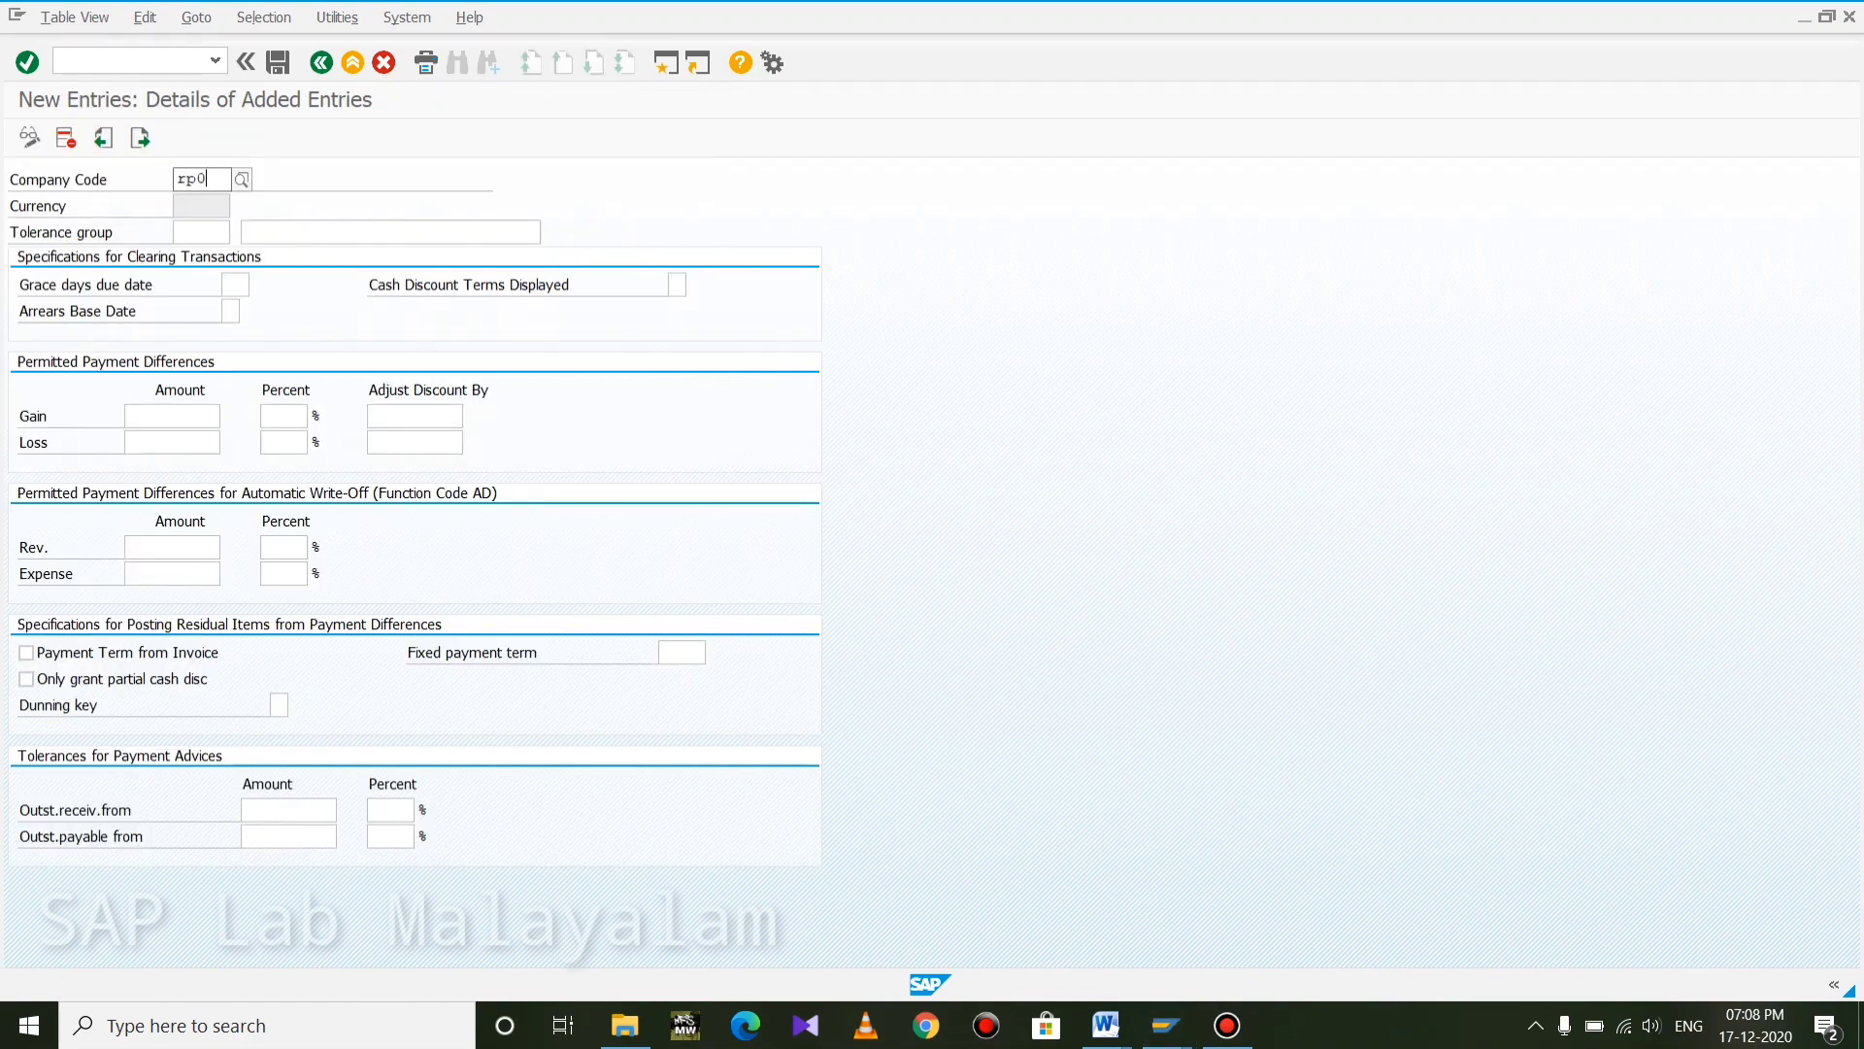
pyautogui.click(467, 230)
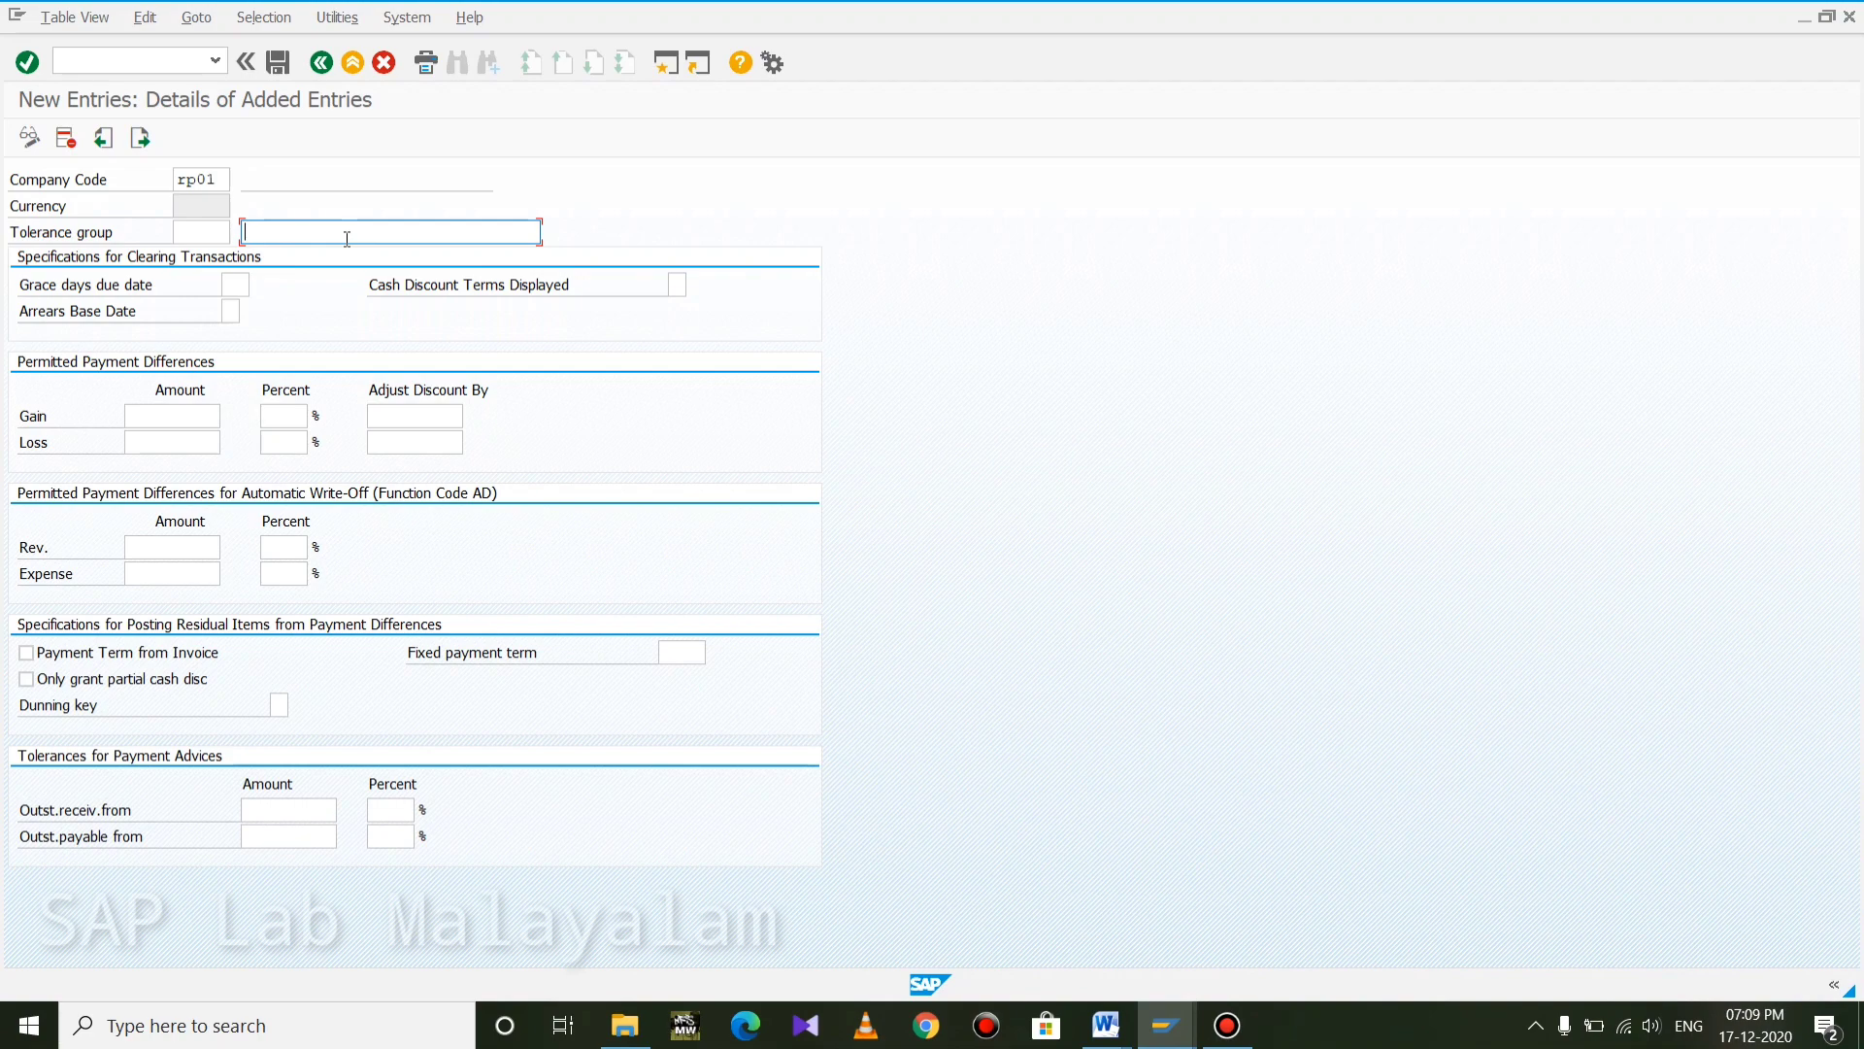
pyautogui.write('tolerance for vendors and cust')
pyautogui.click(276, 64)
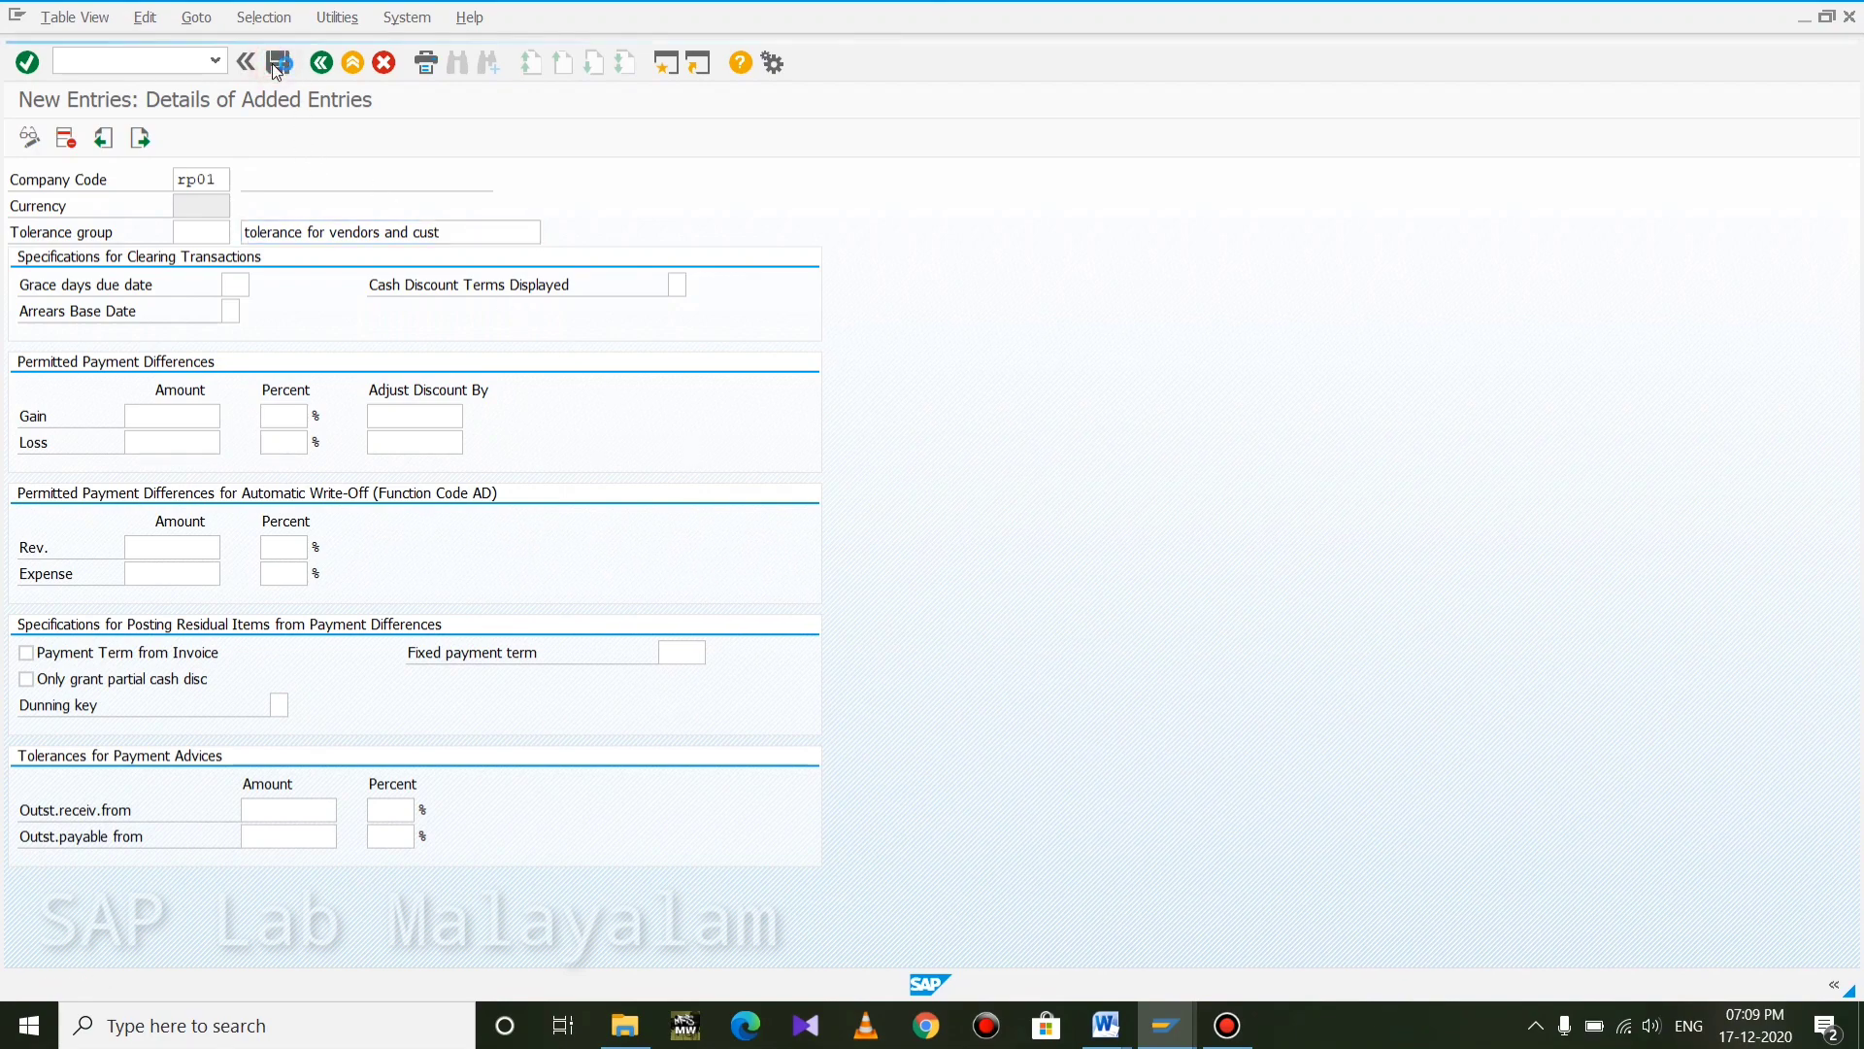
pyautogui.click(400, 395)
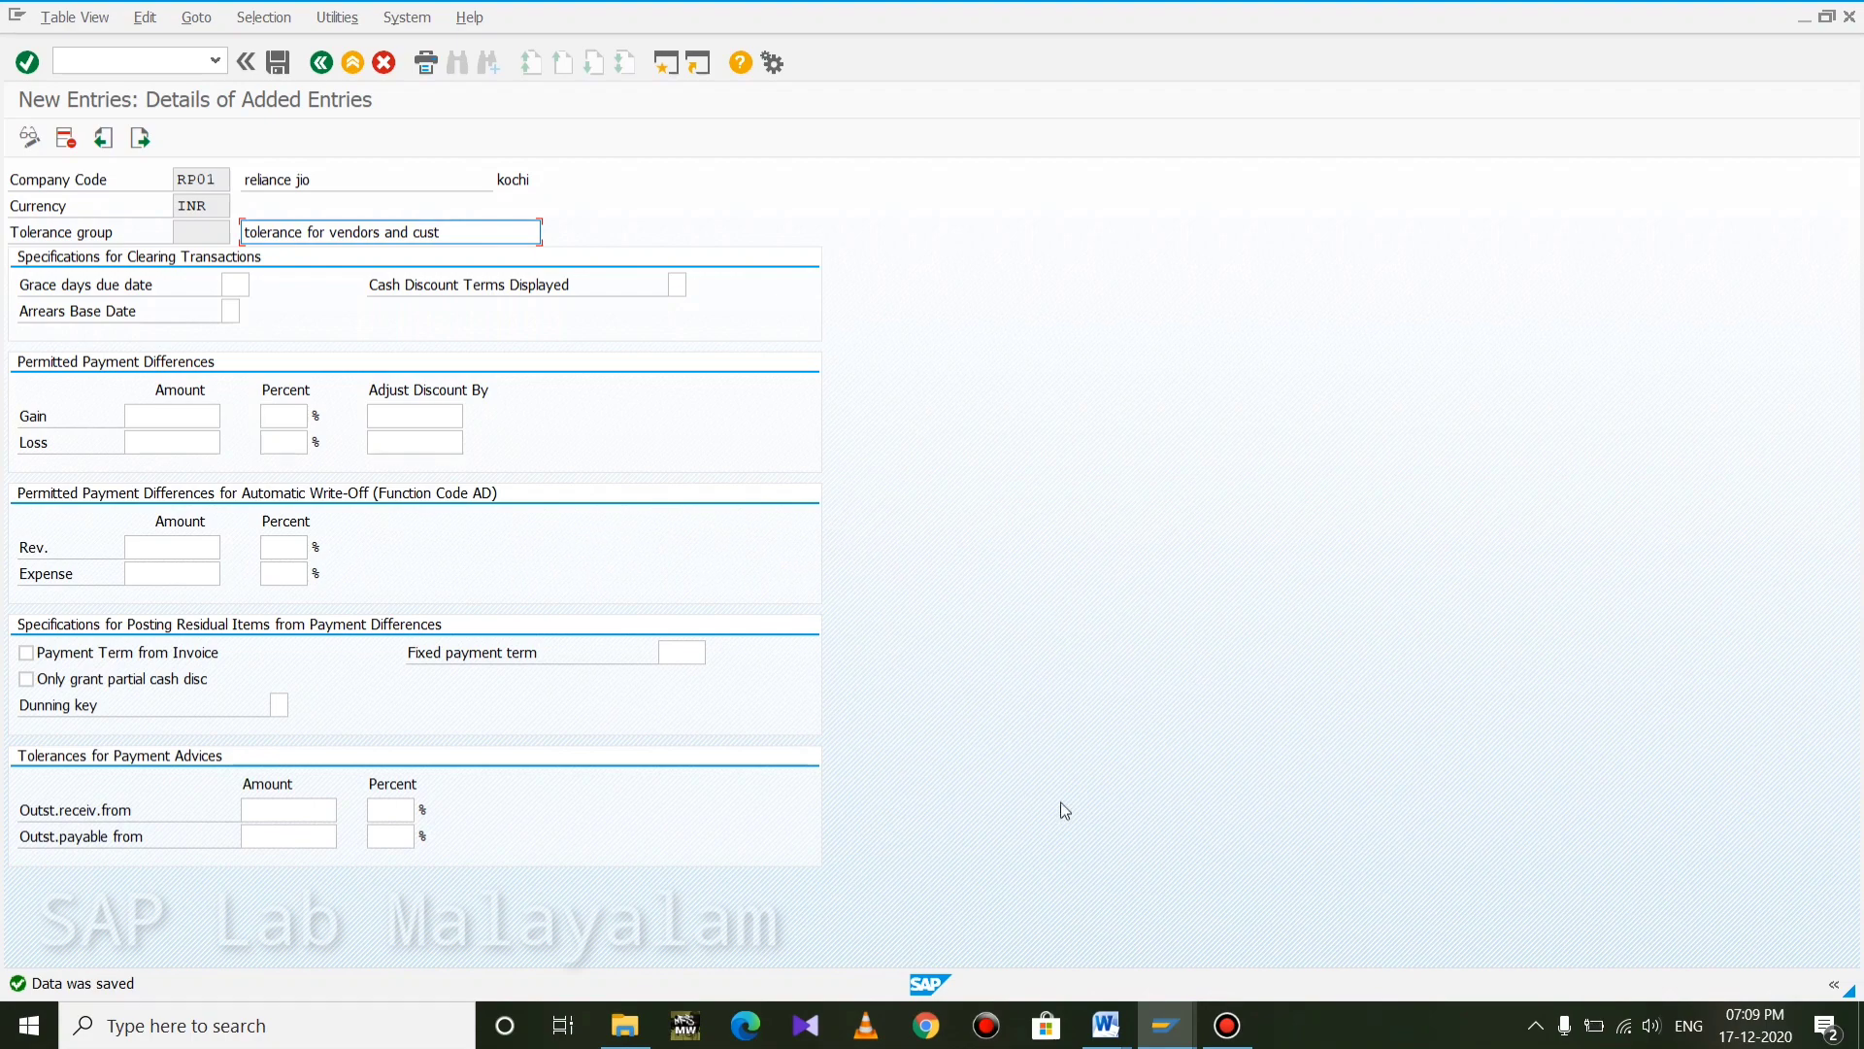
# Step: Switch to the Word procedure document and read the instructions for the accounts payable reconciliation account with FS00
pyautogui.click(1105, 1024)
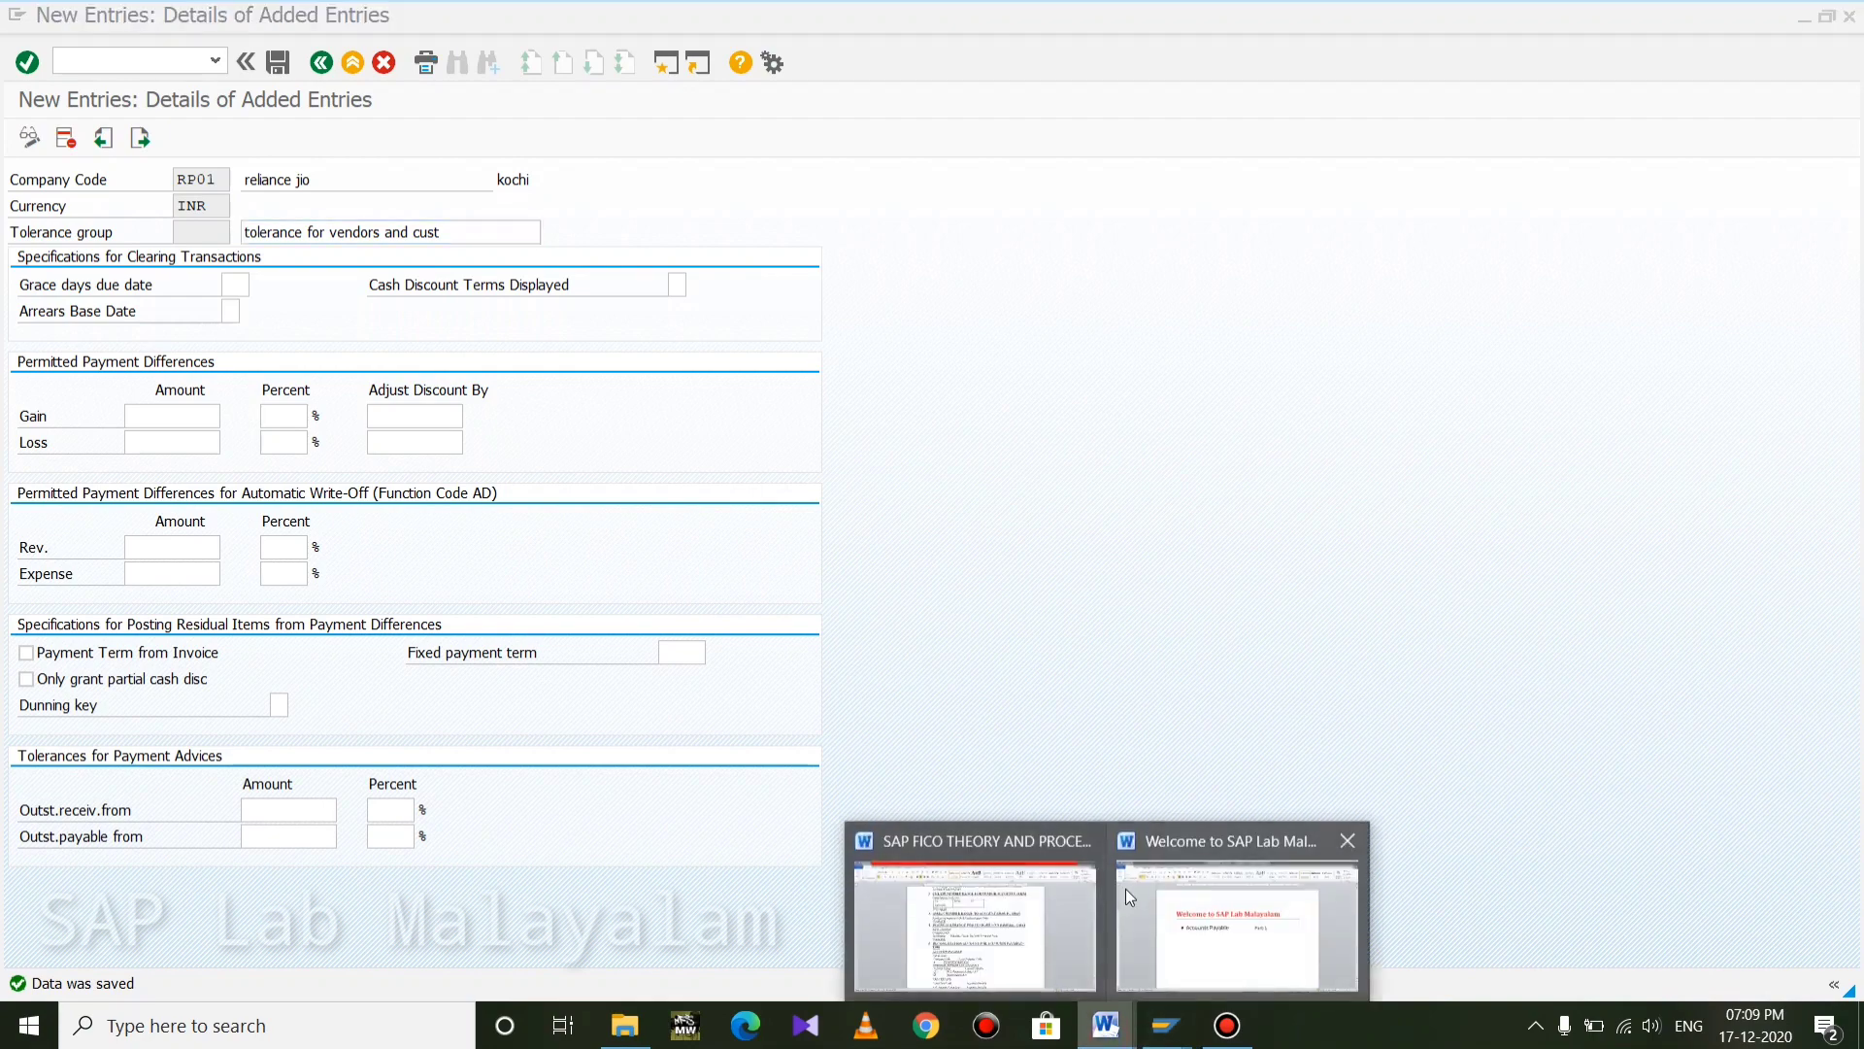
pyautogui.click(1018, 921)
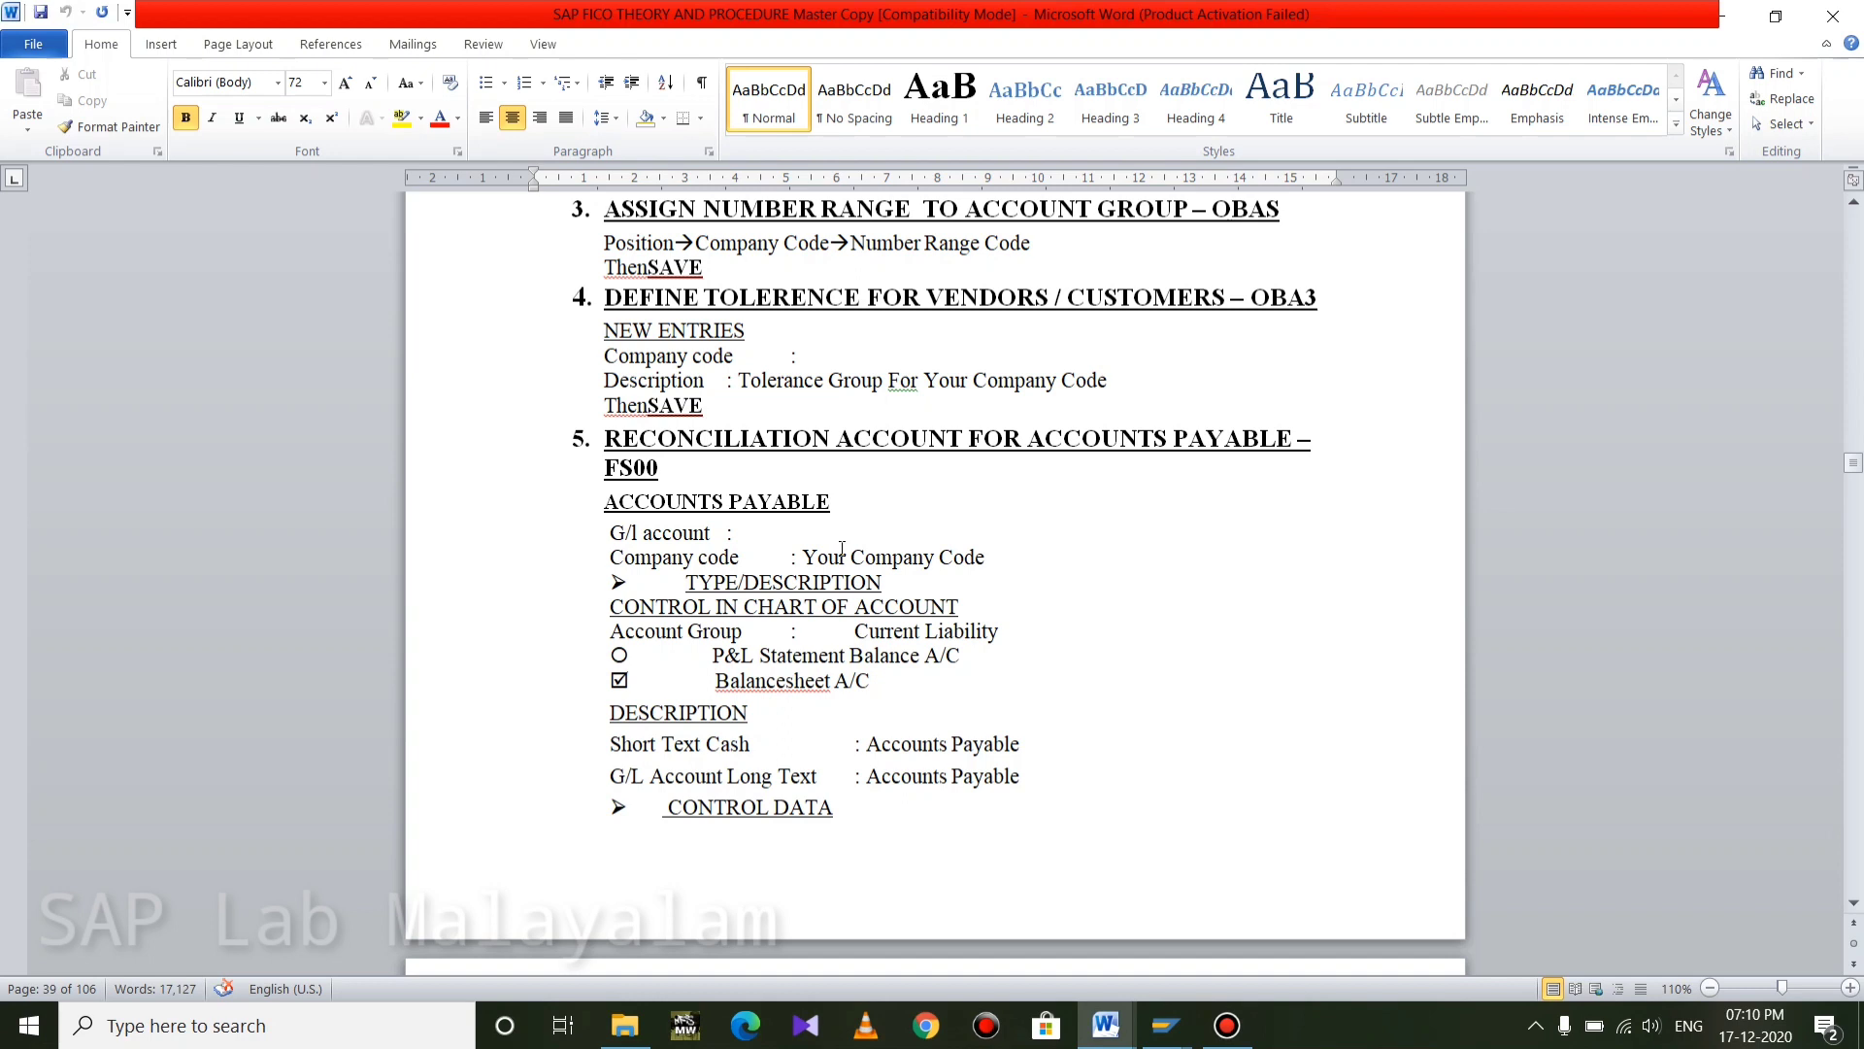
# Step: Read the procedure's settings for the accounts payable reconciliation account, the purchase account and the FK01 vendor creation section
pyautogui.scroll(-6, 838, 784)
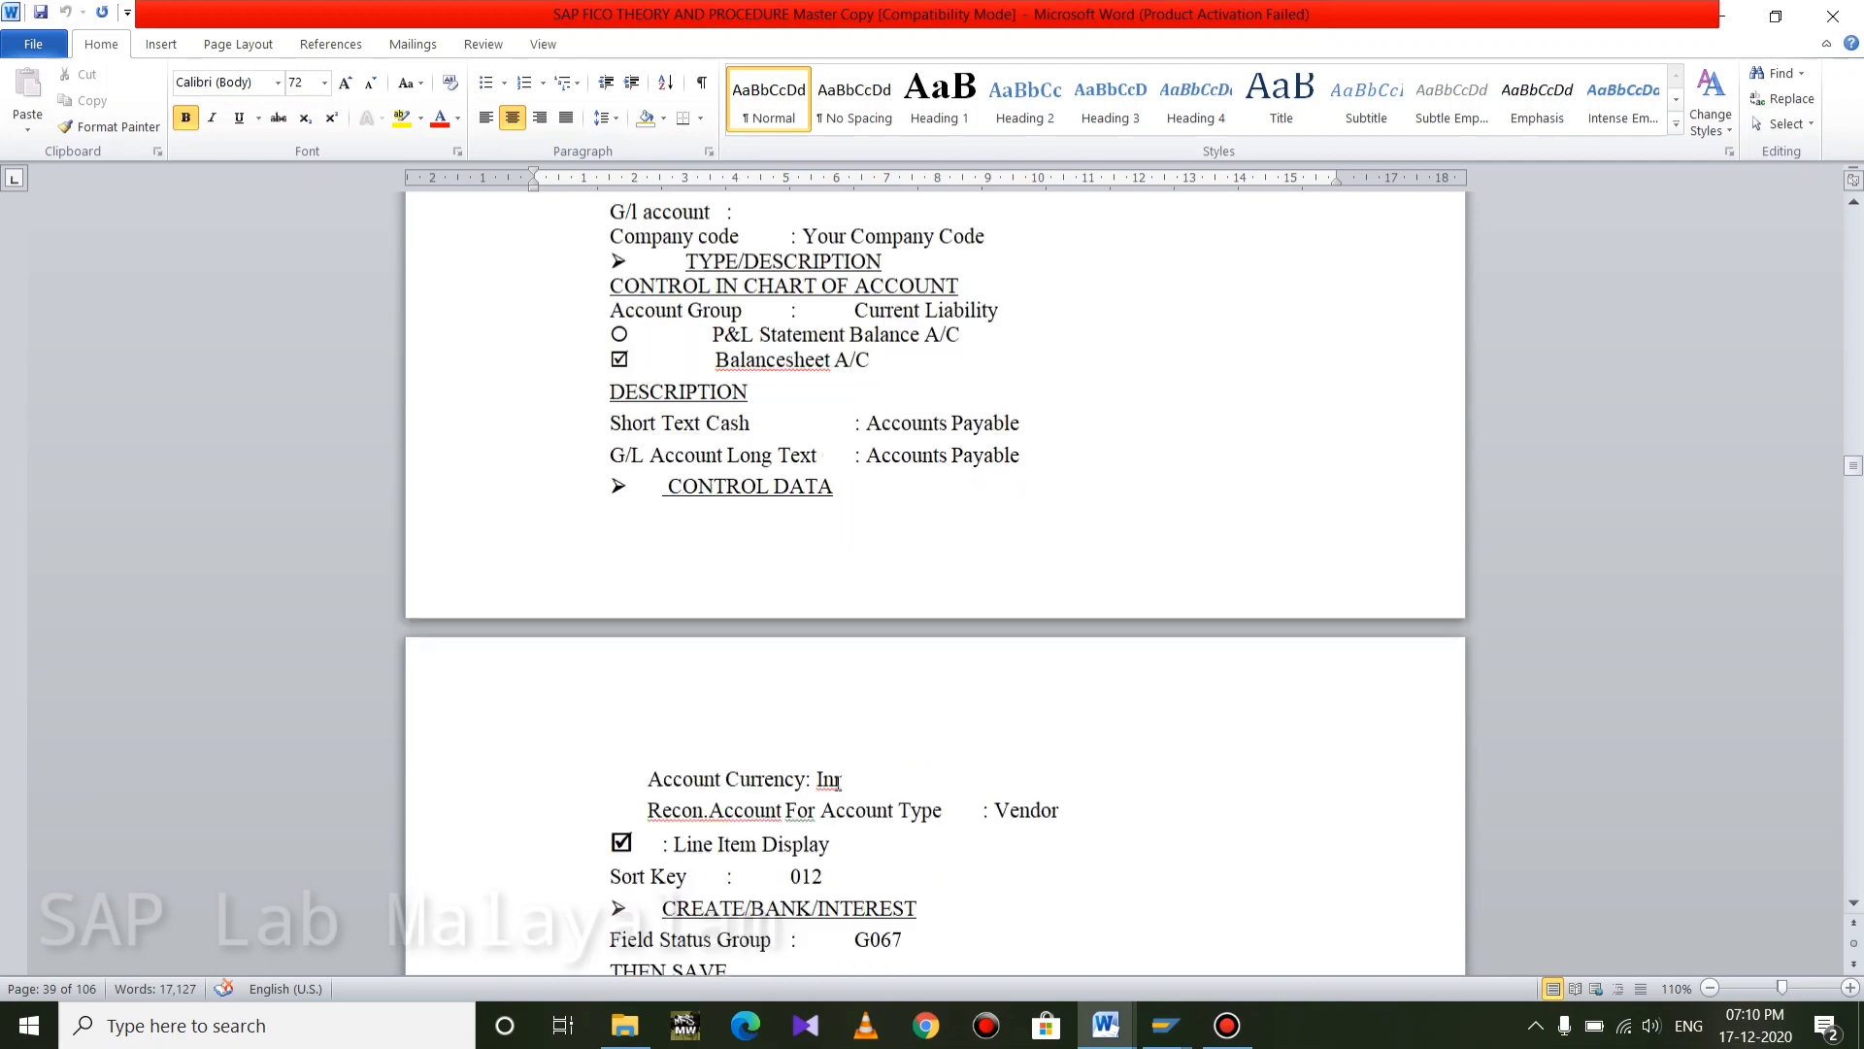
pyautogui.scroll(-5, 838, 785)
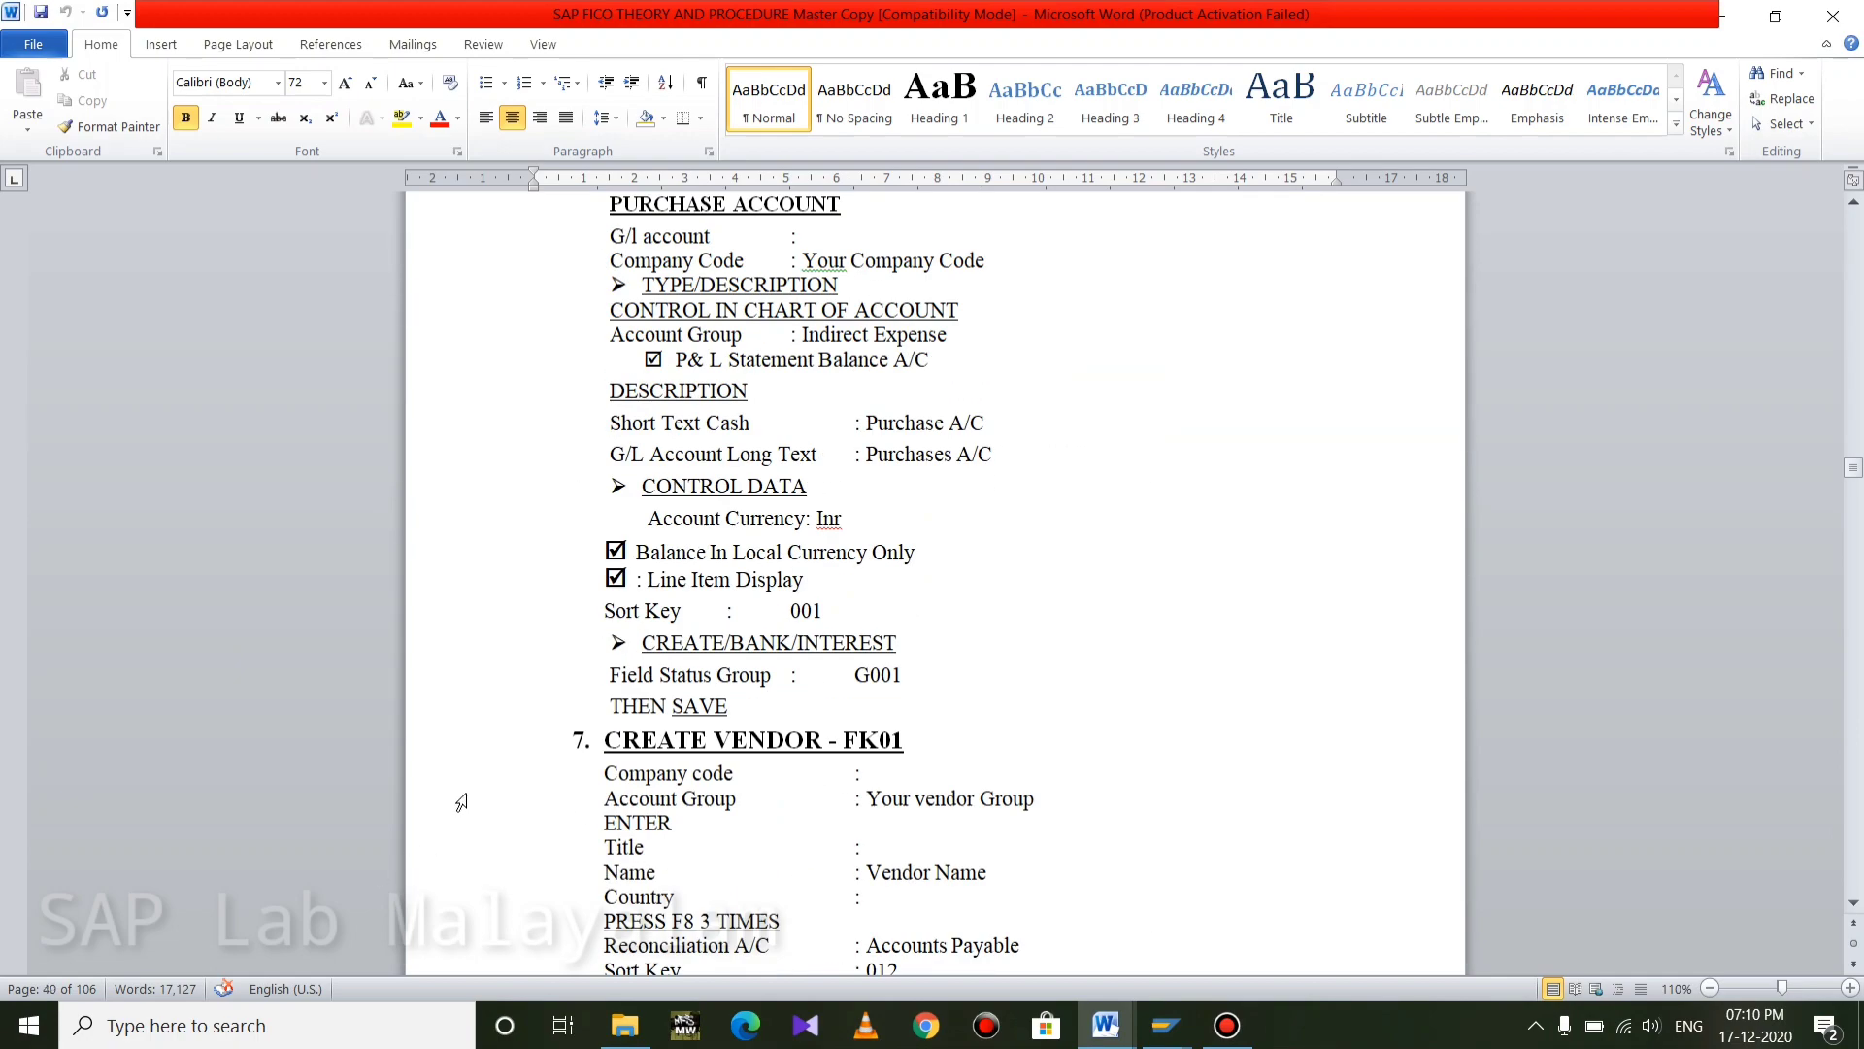
pyautogui.scroll(9, 990, 642)
pyautogui.scroll(3, 990, 643)
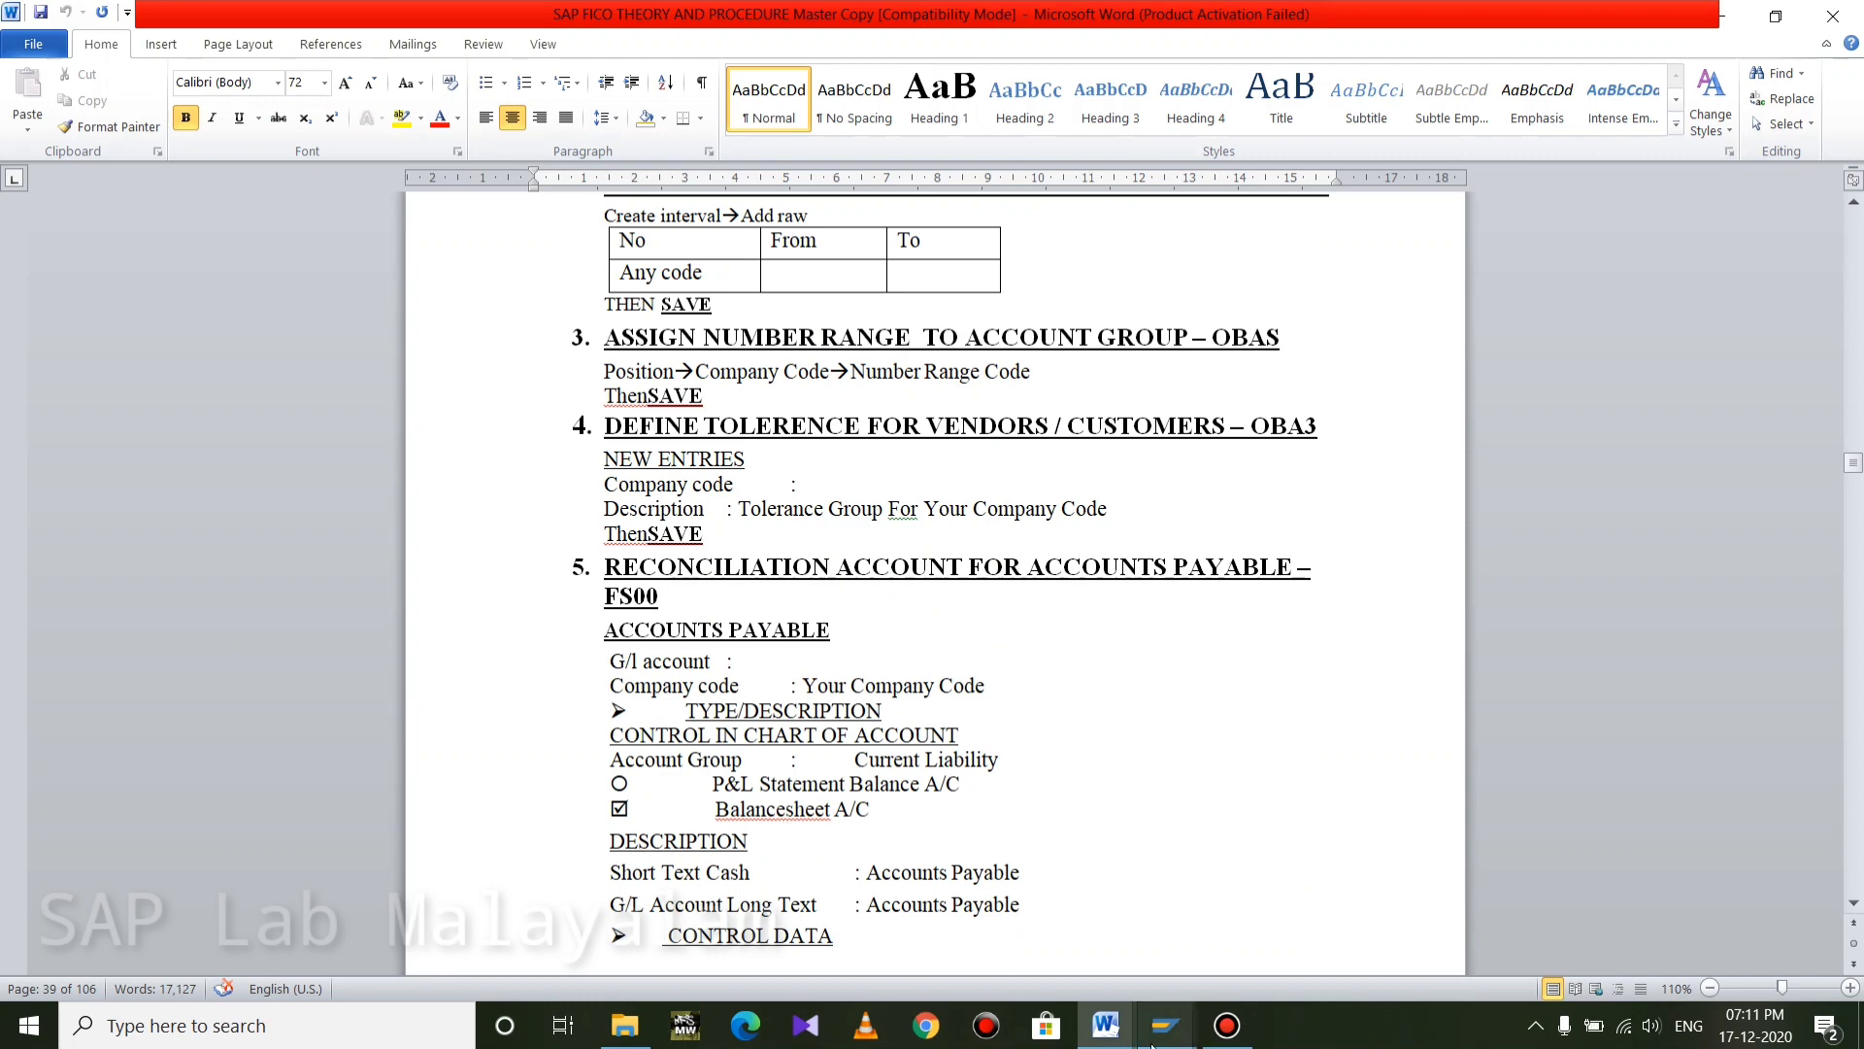
# Step: Return to the SAP session, leave the tolerance entry with /n and open central G/L account editing with fs00
pyautogui.moveTo(1166, 1026)
pyautogui.click(1231, 932)
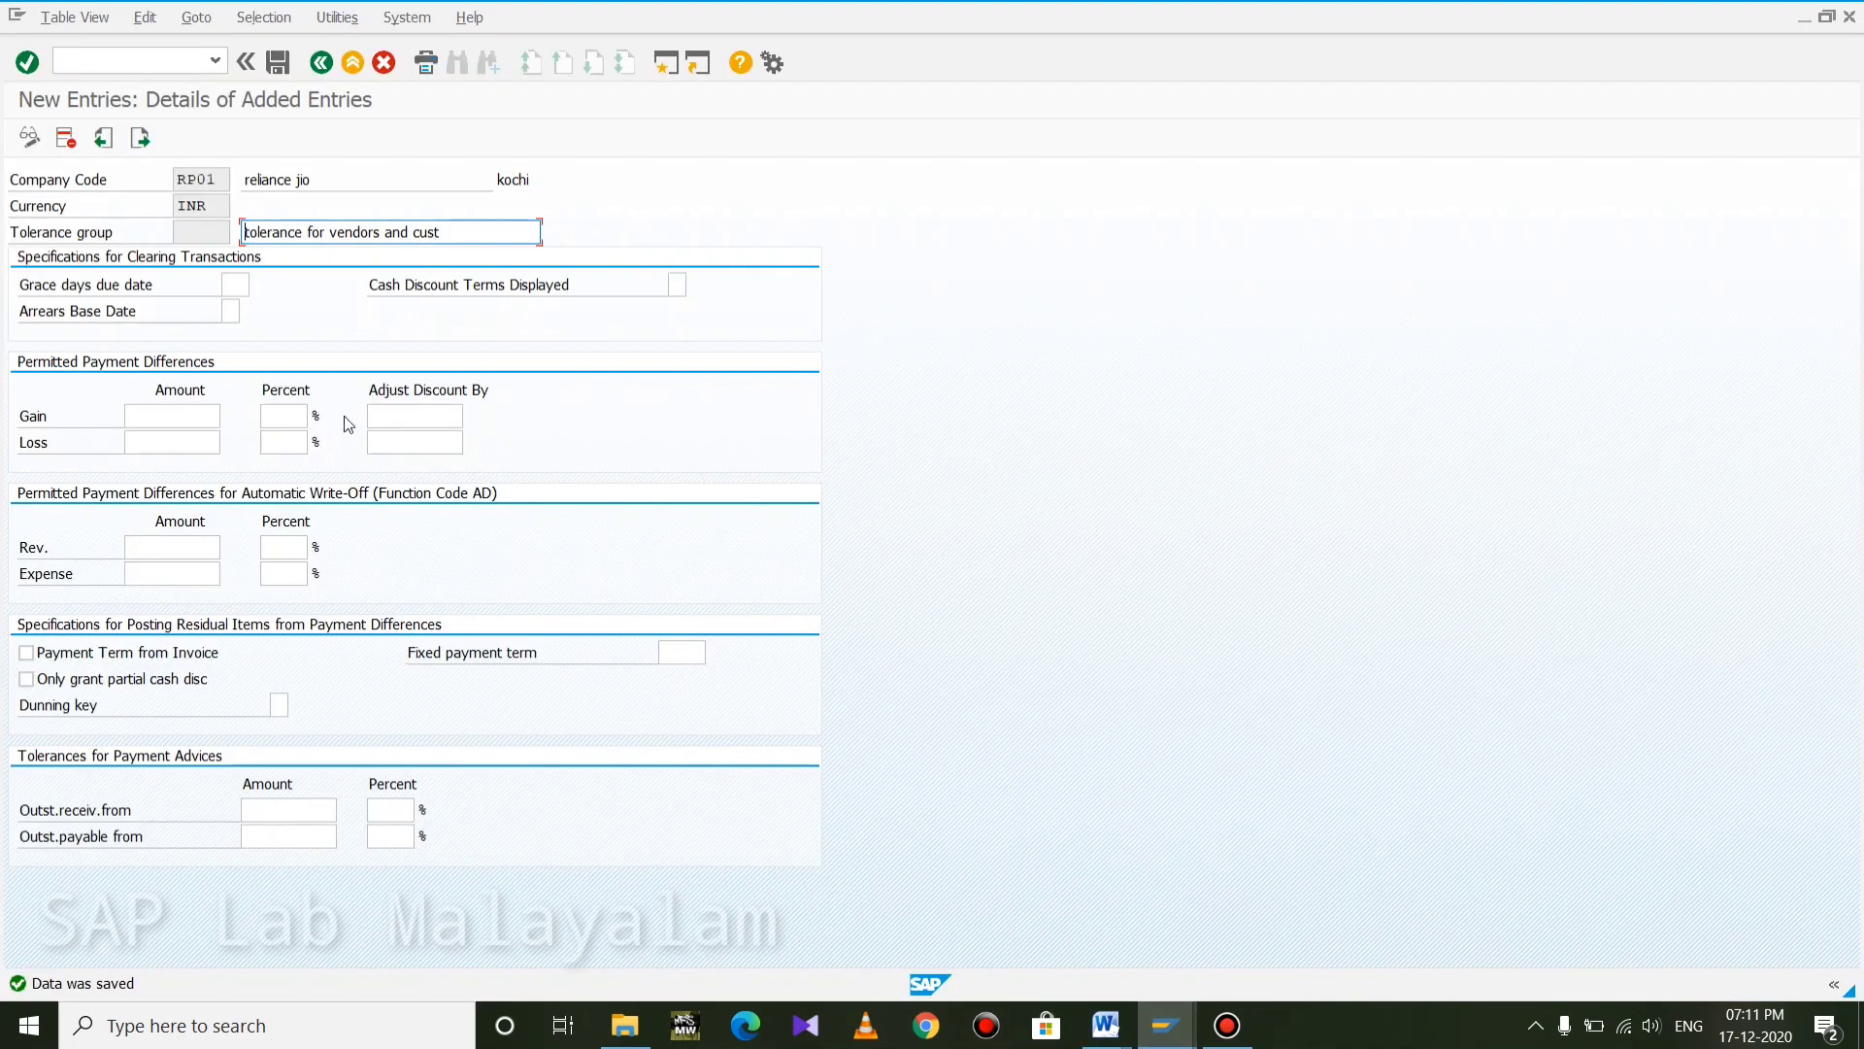
pyautogui.click(145, 60)
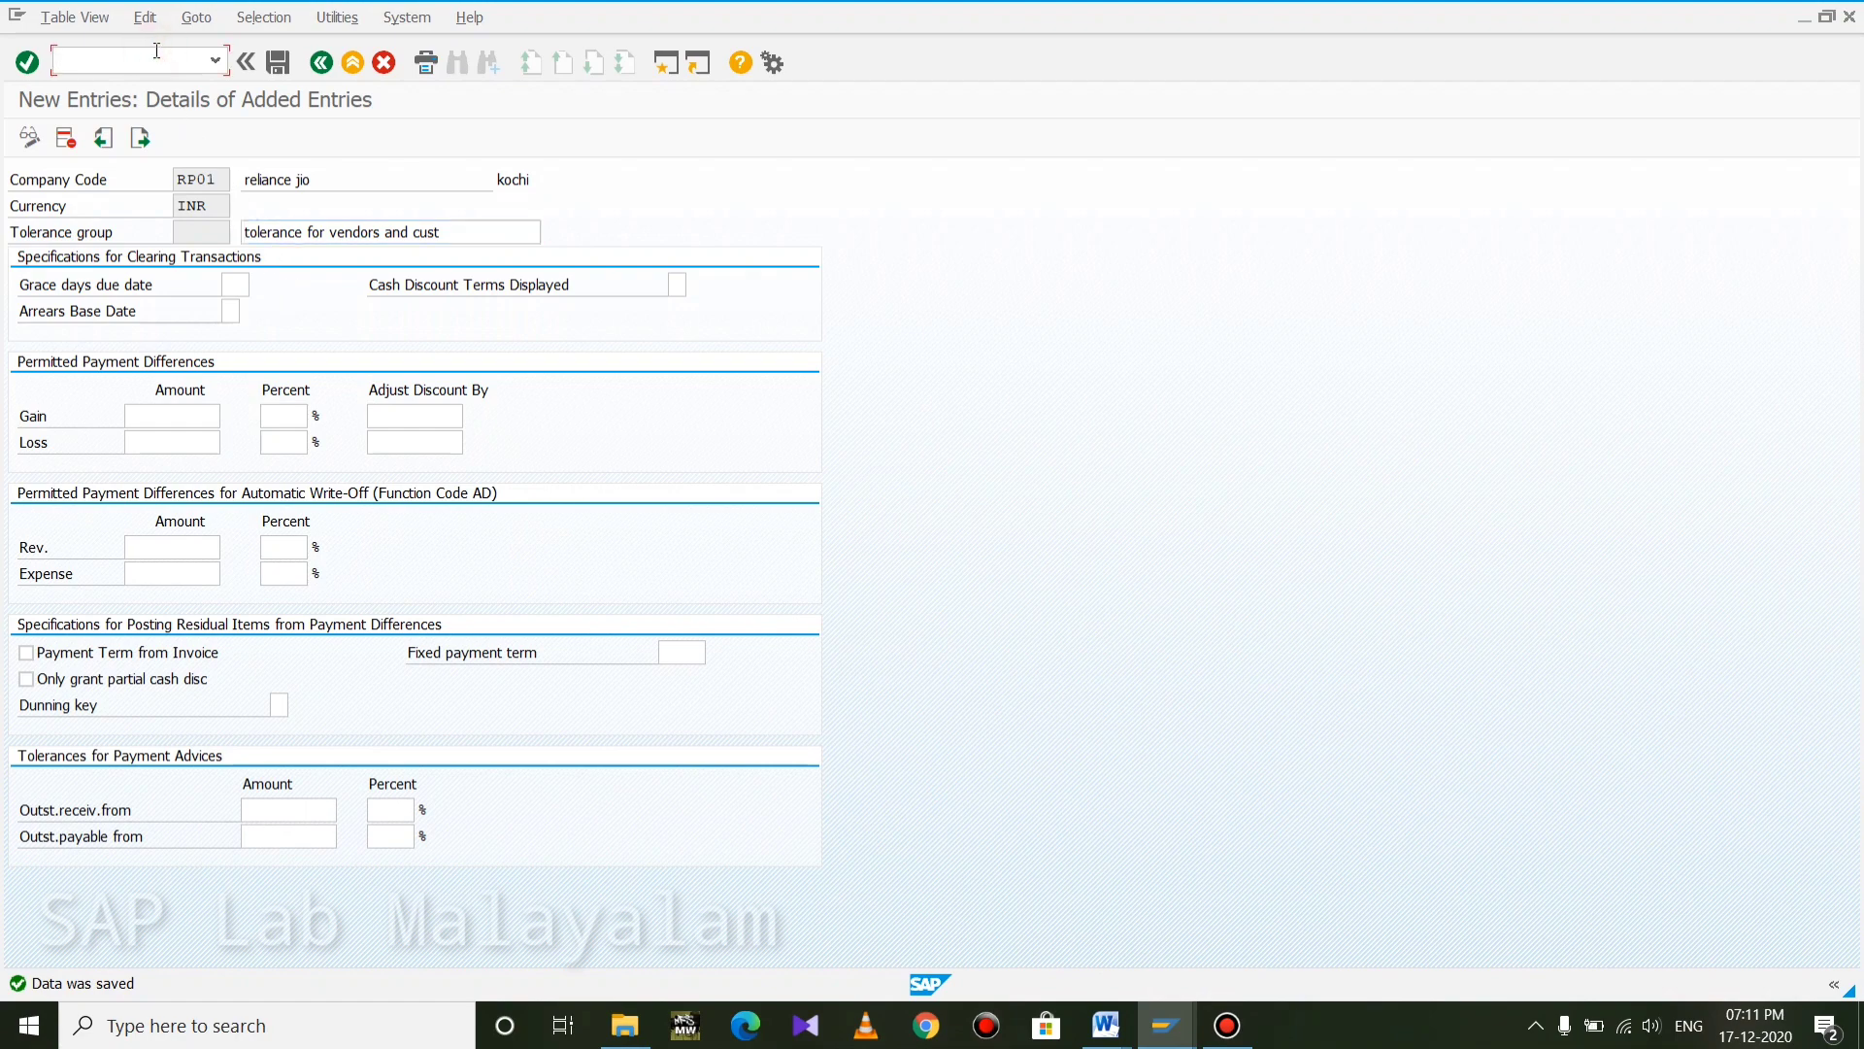
pyautogui.write('/n')
pyautogui.press('Return')
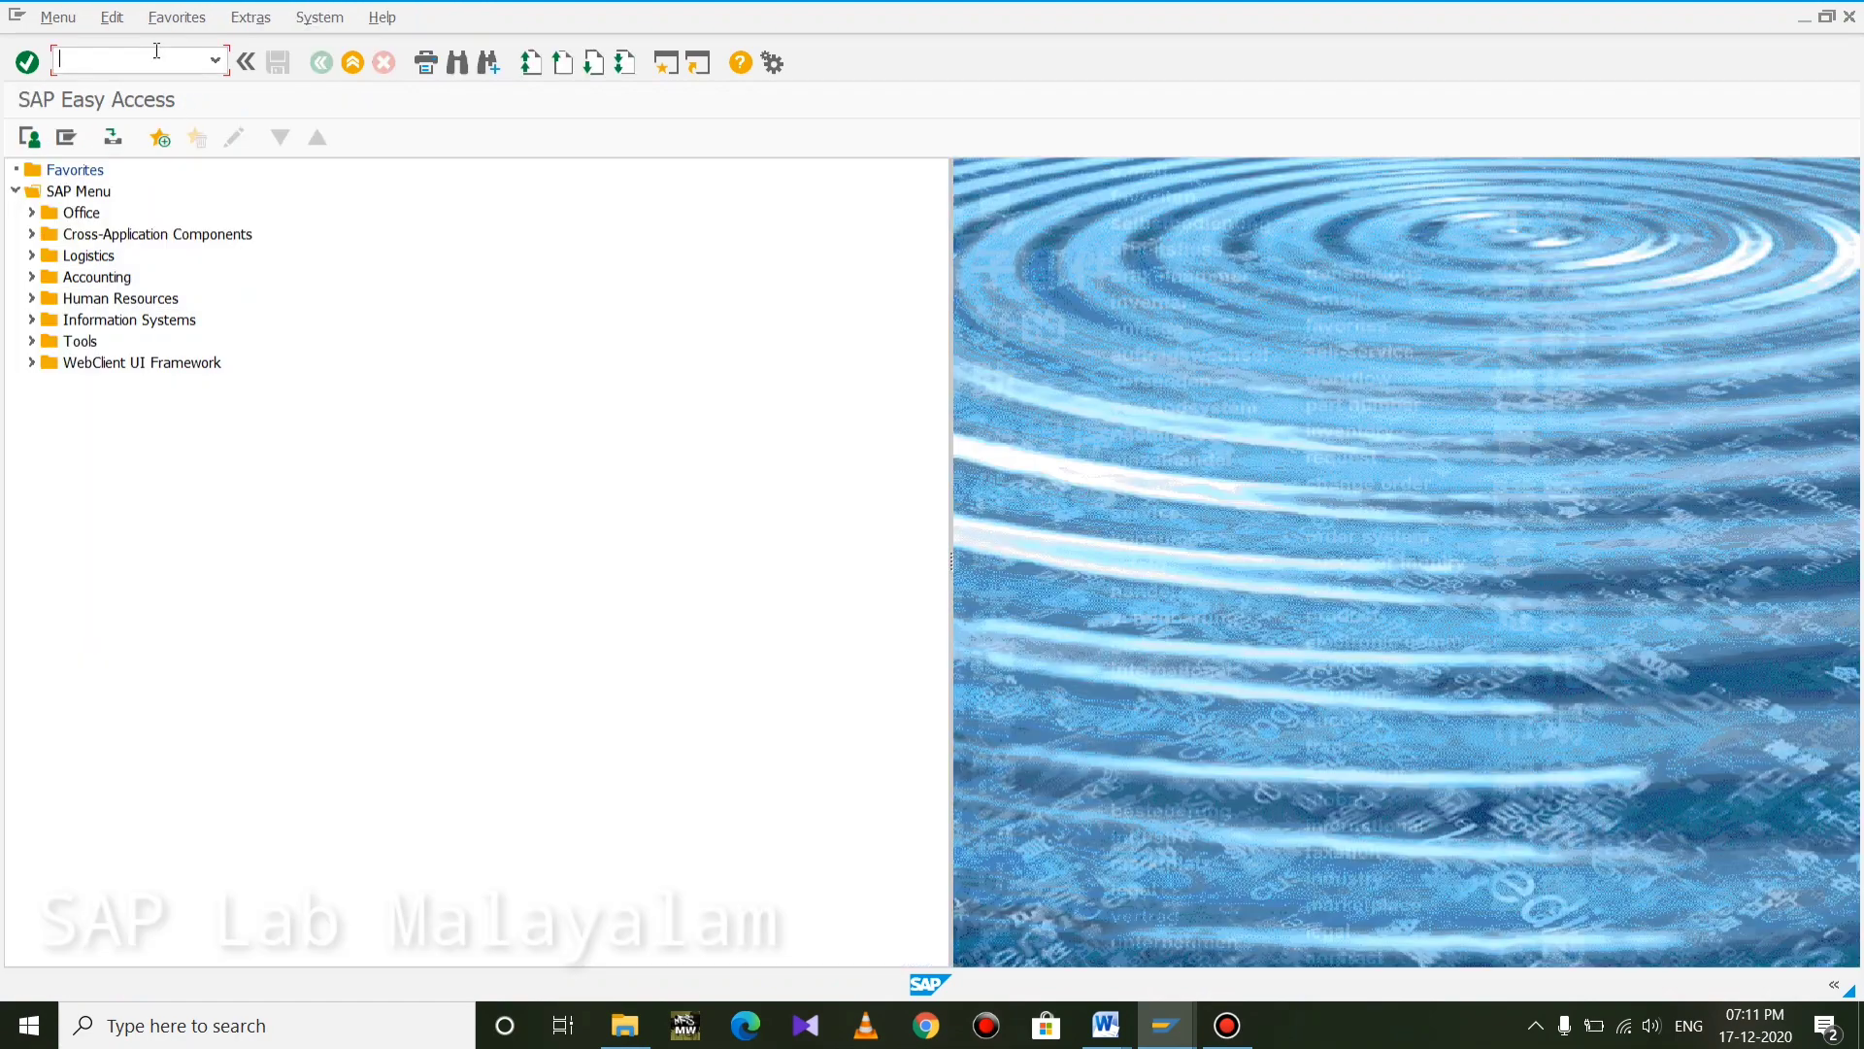
pyautogui.write('fs00')
pyautogui.press('Return')
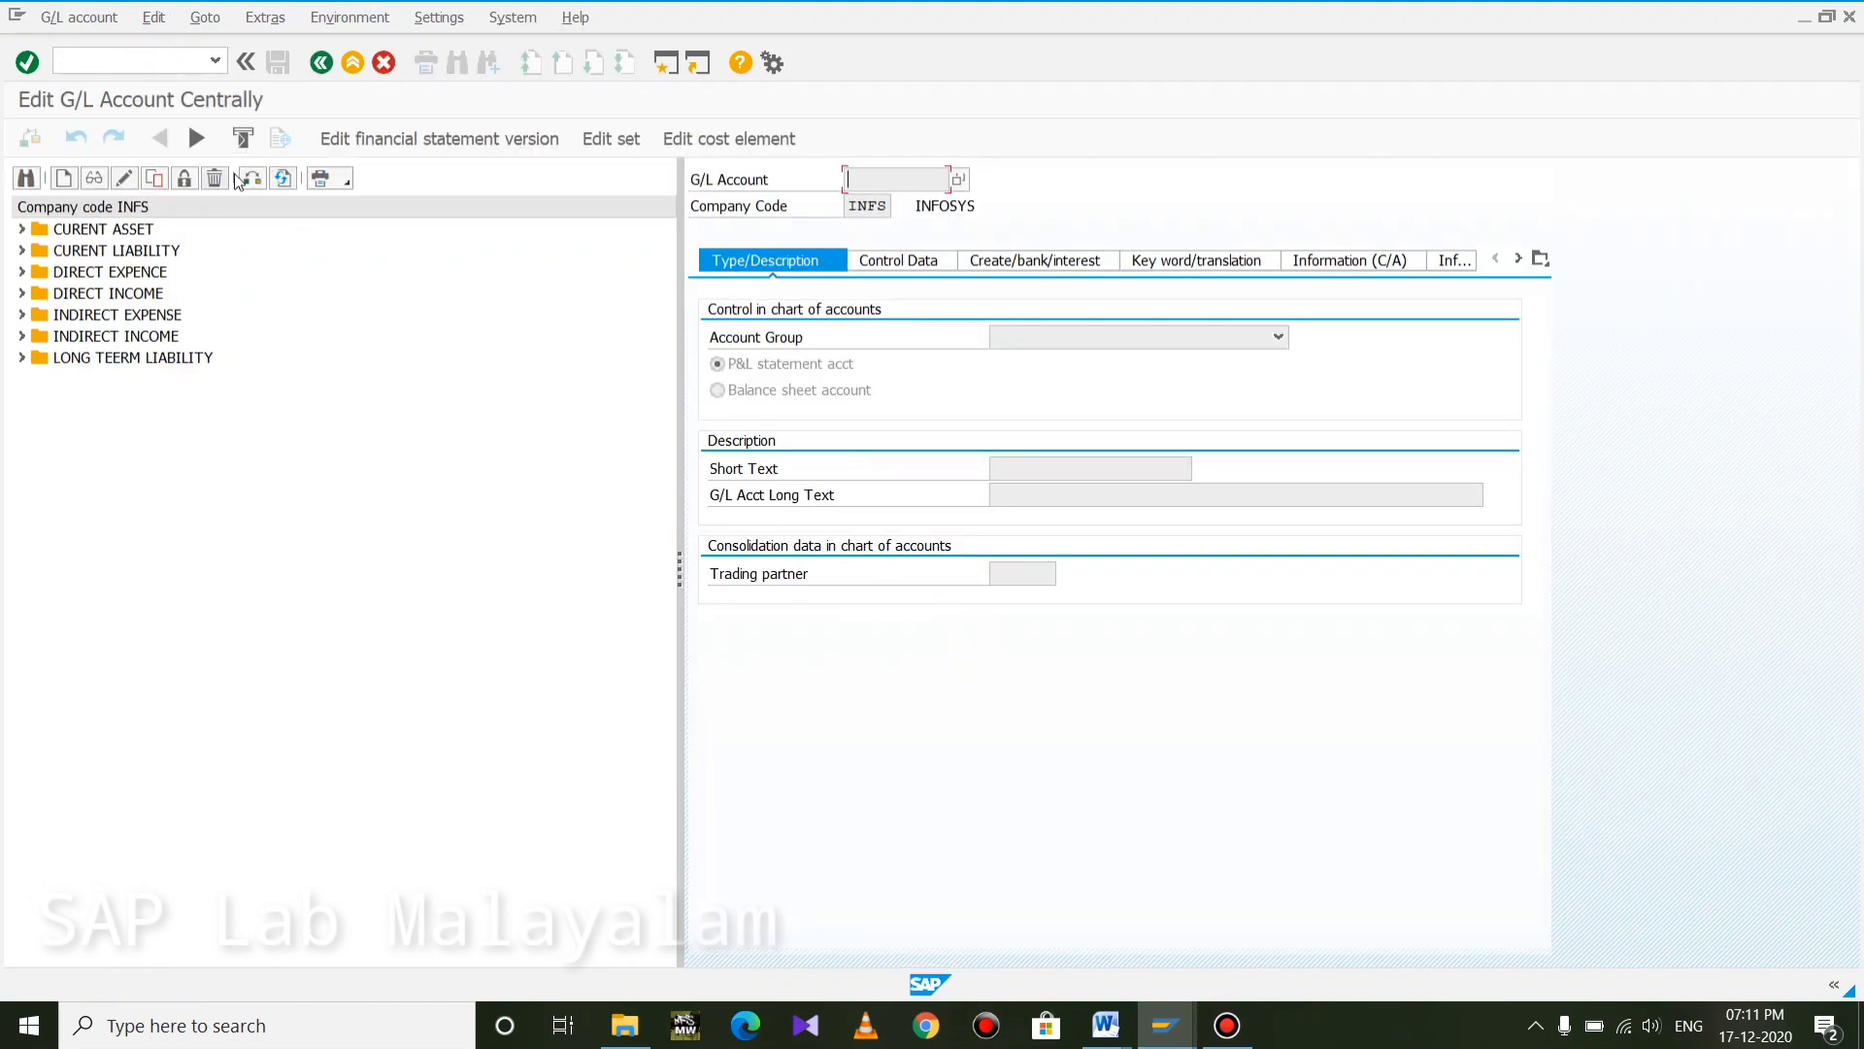
# Step: Change the company code of the G/L account tree to RP01
pyautogui.click(283, 178)
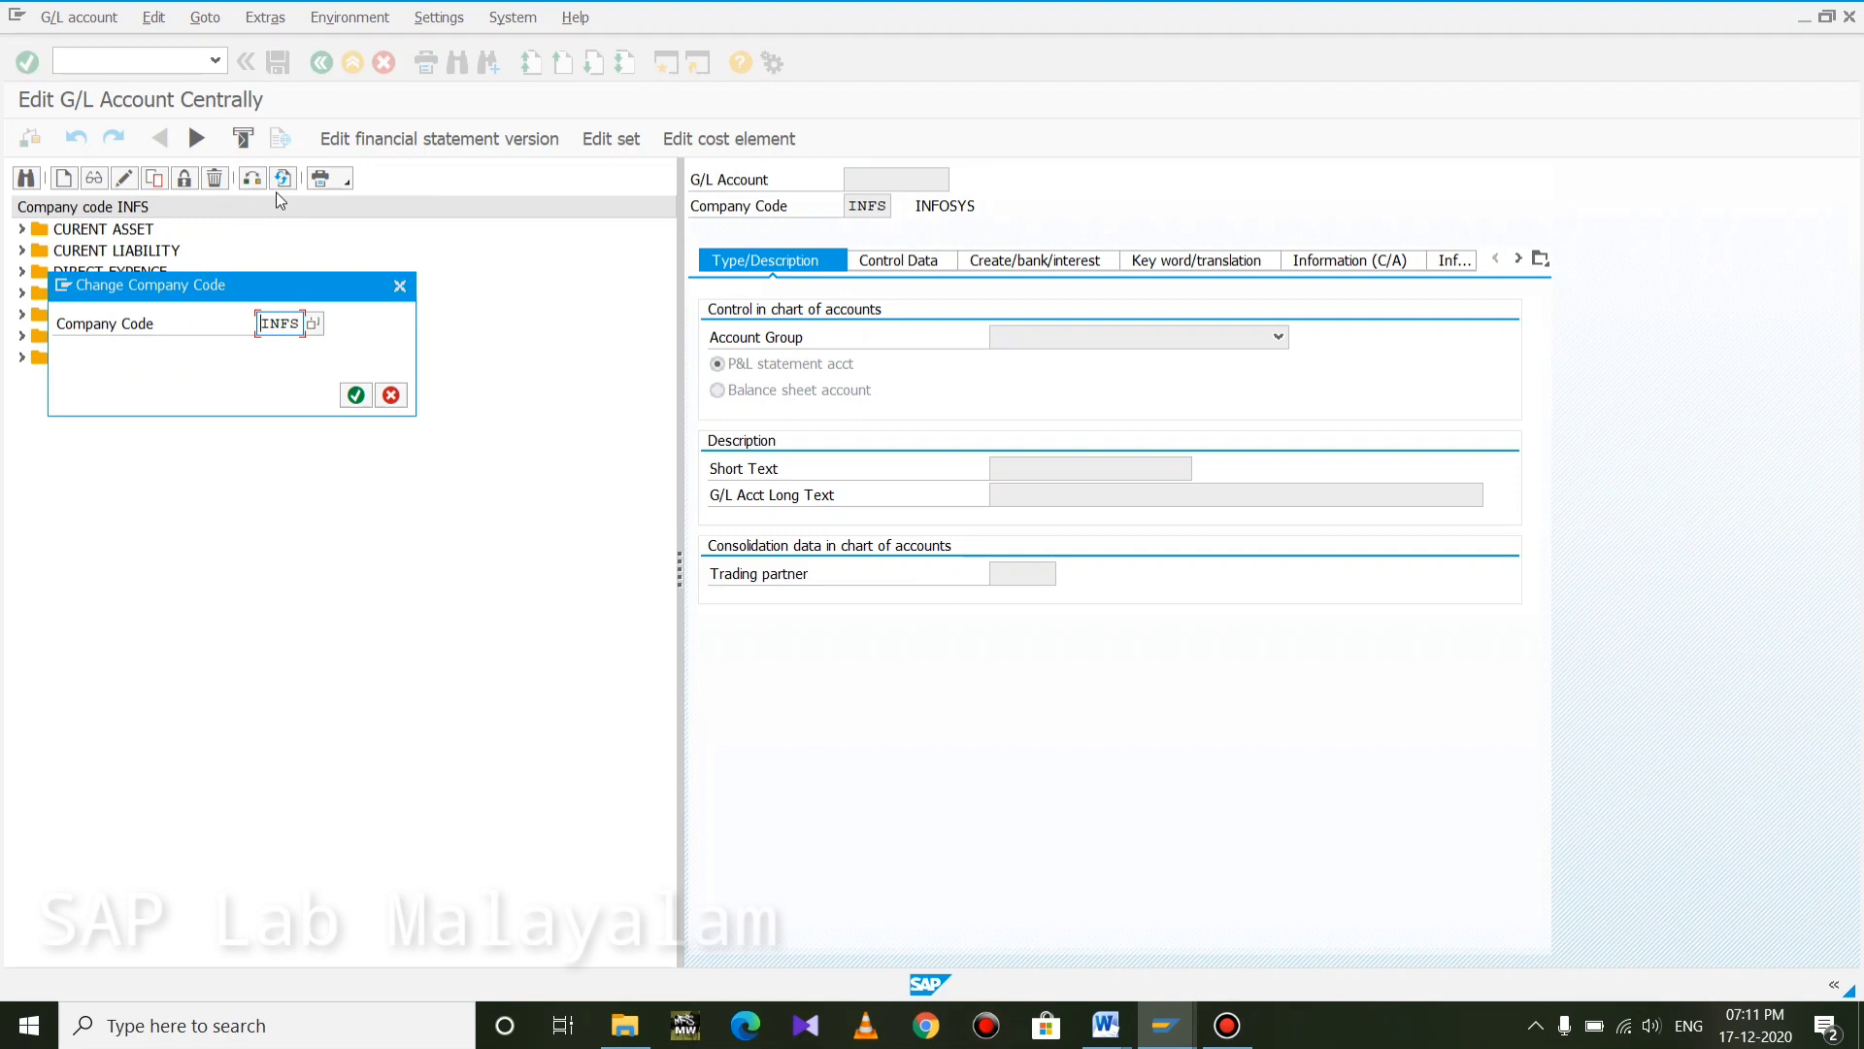
pyautogui.press('Delete')
pyautogui.press('Delete')
pyautogui.press('Delete')
pyautogui.press('Delete')
pyautogui.write('r')
pyautogui.press('Down')
pyautogui.press('Return')
pyautogui.press('Return')
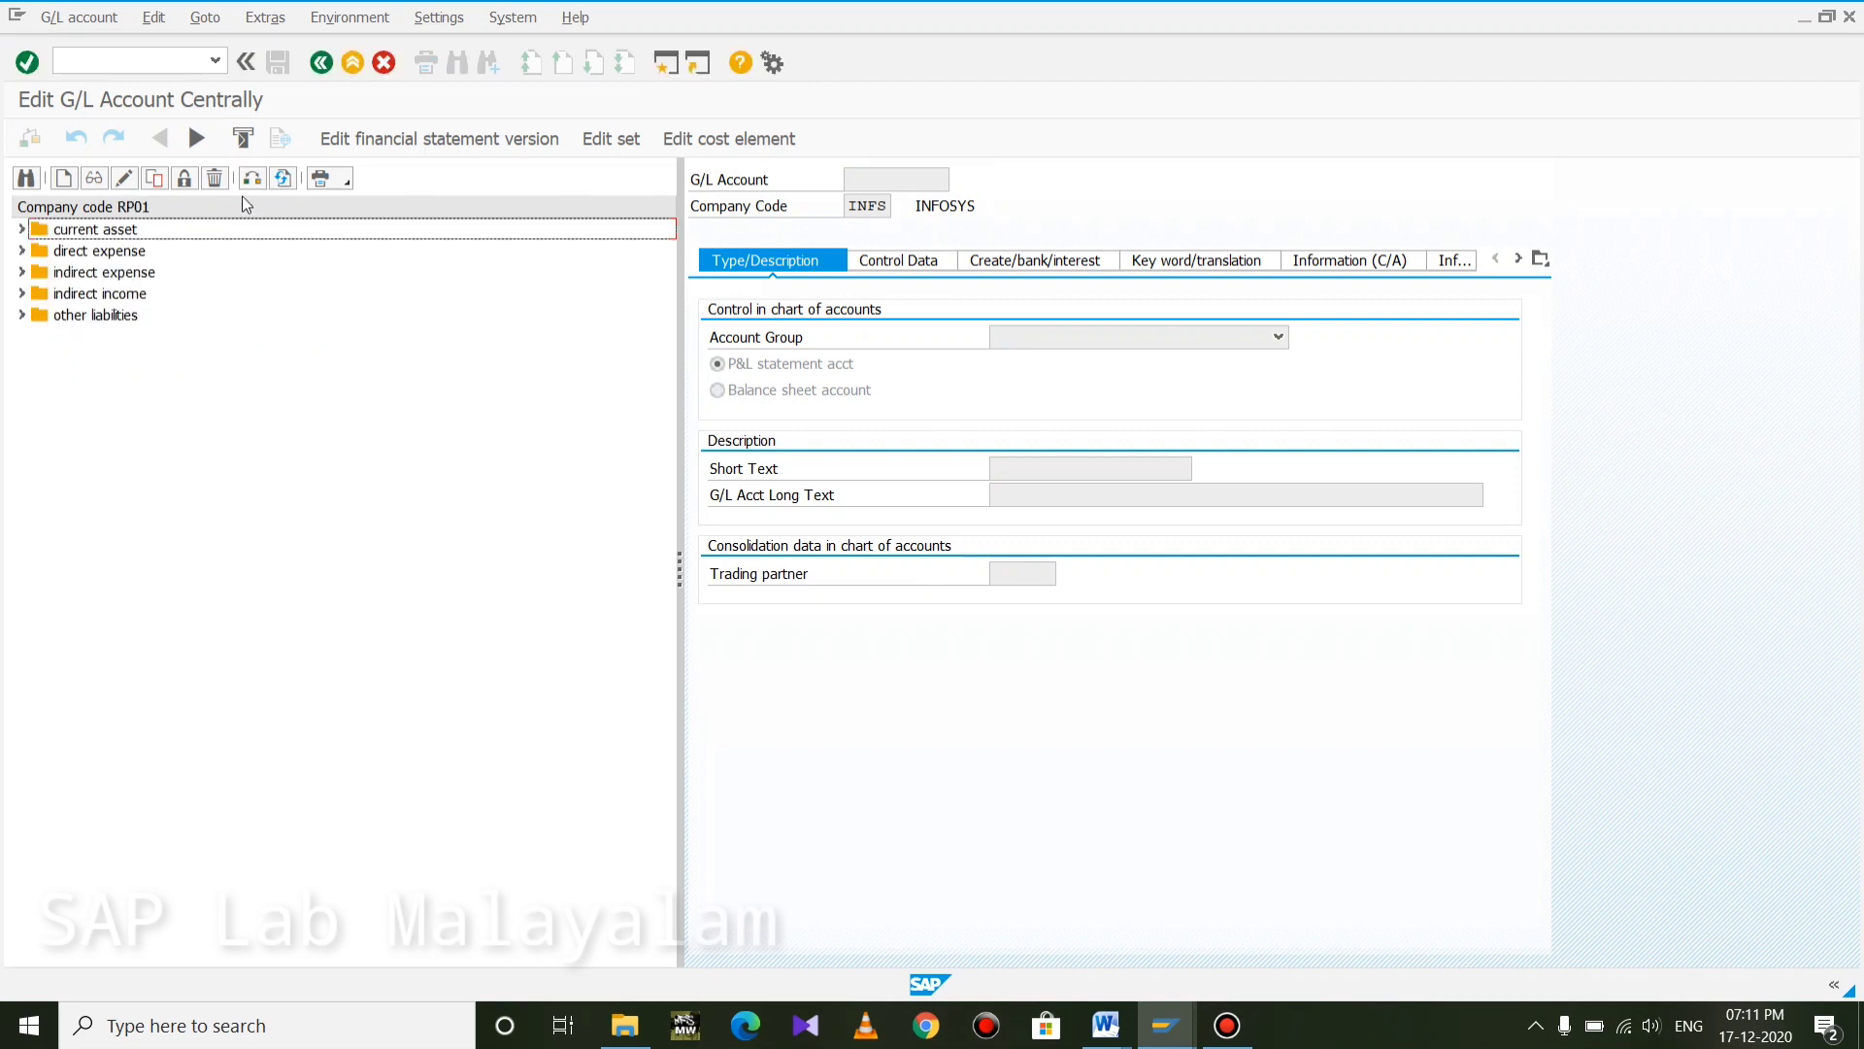
pyautogui.click(251, 184)
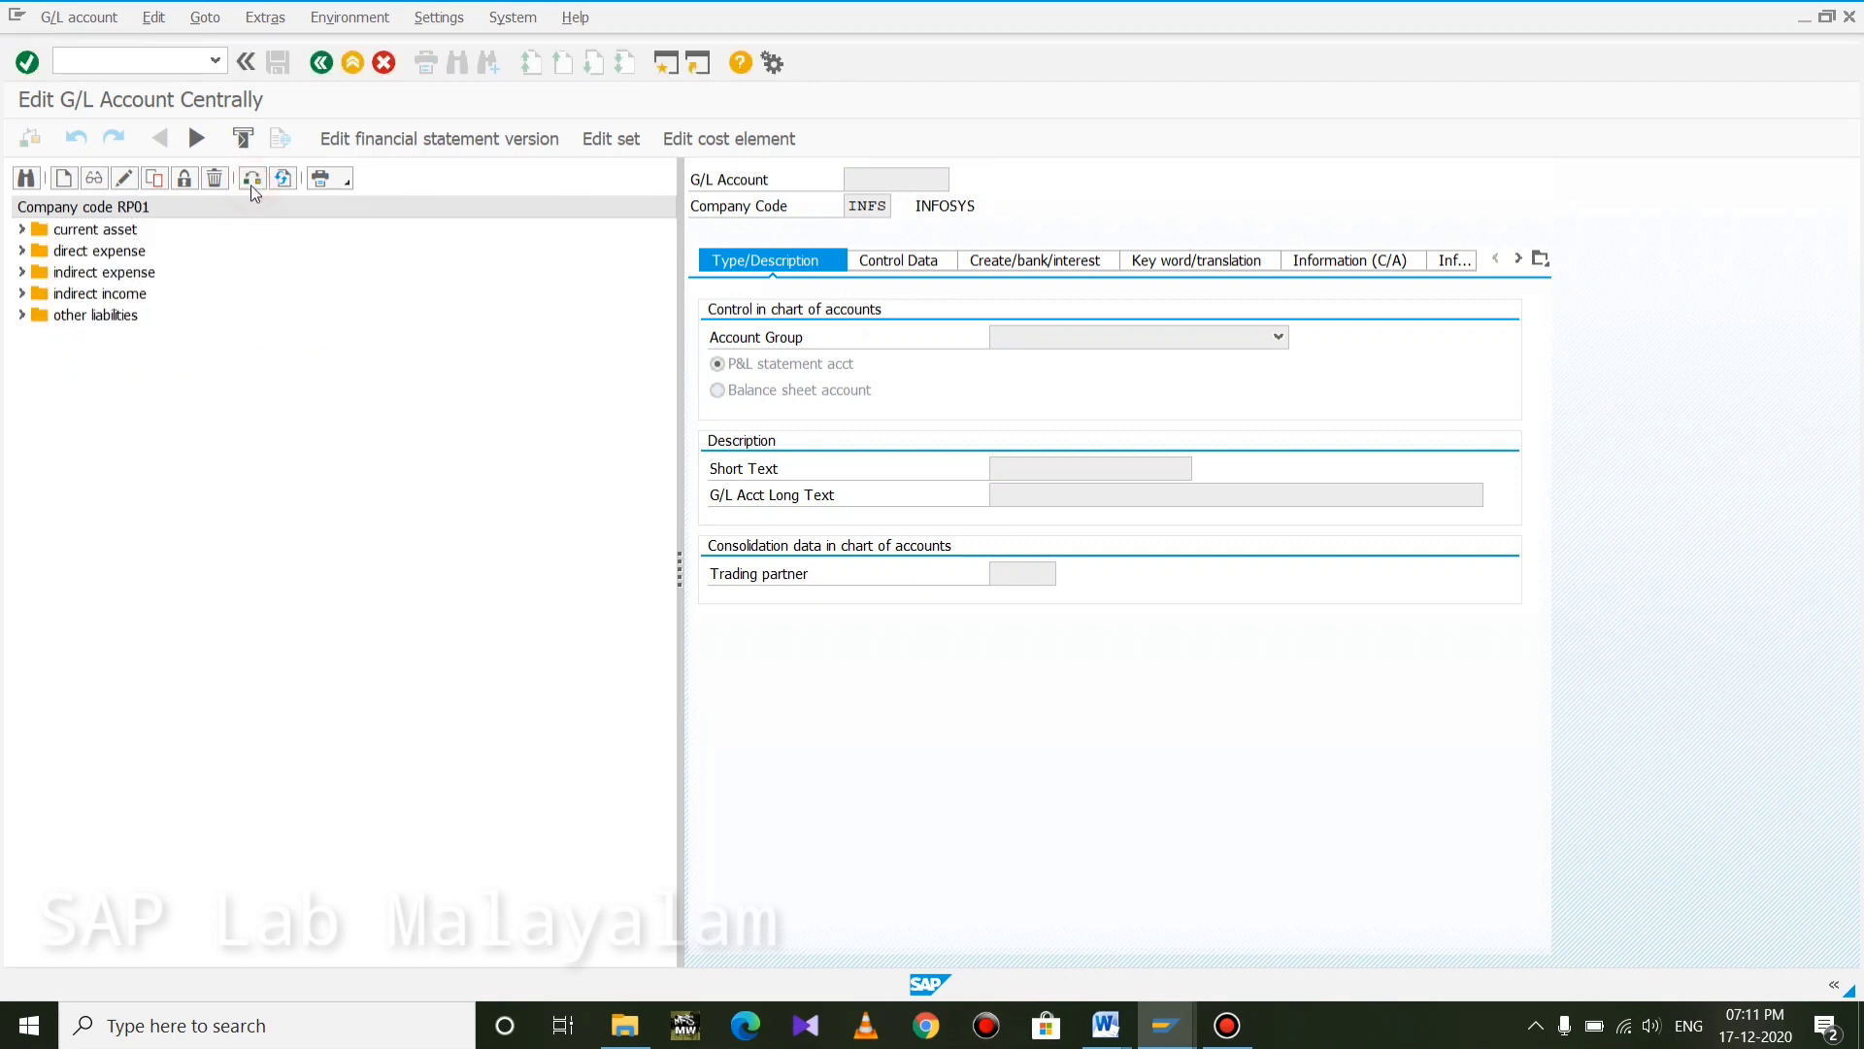
pyautogui.click(355, 394)
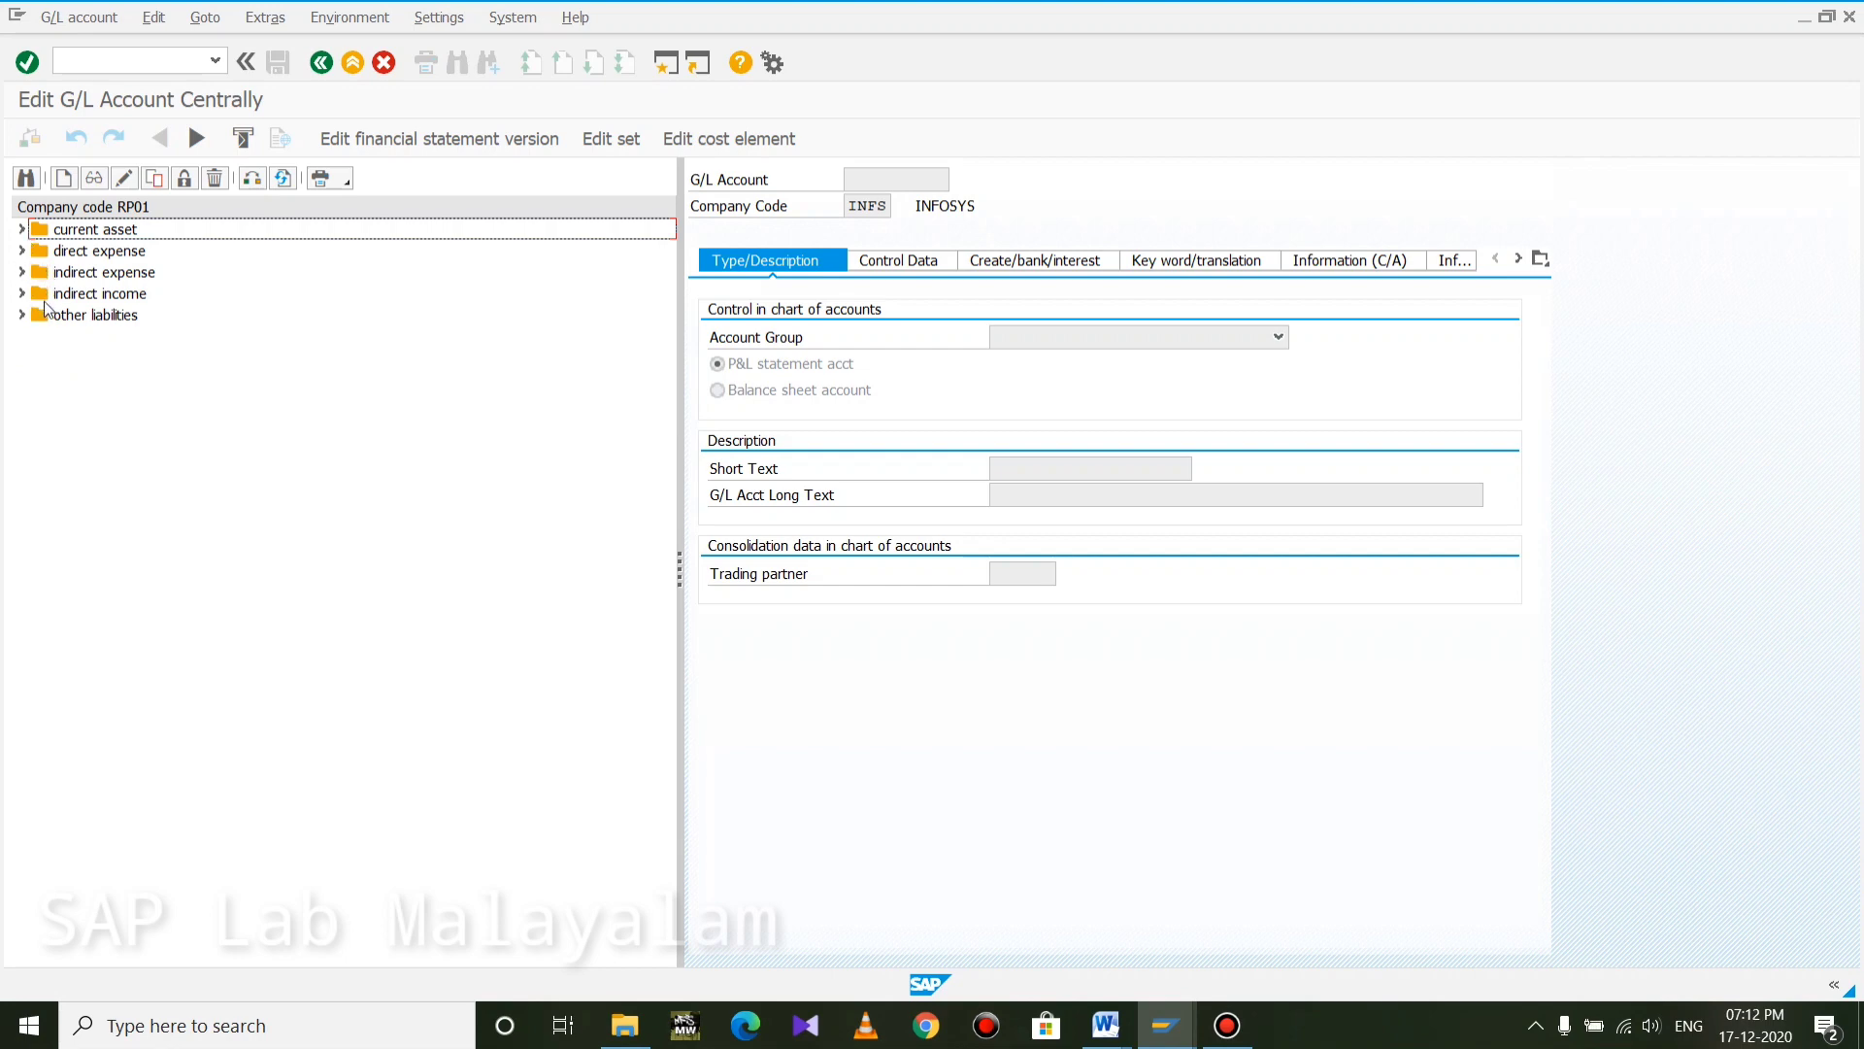
# Step: Examine the existing G/L accounts under the current asset, direct expense, indirect expense and indirect income groups
pyautogui.click(19, 230)
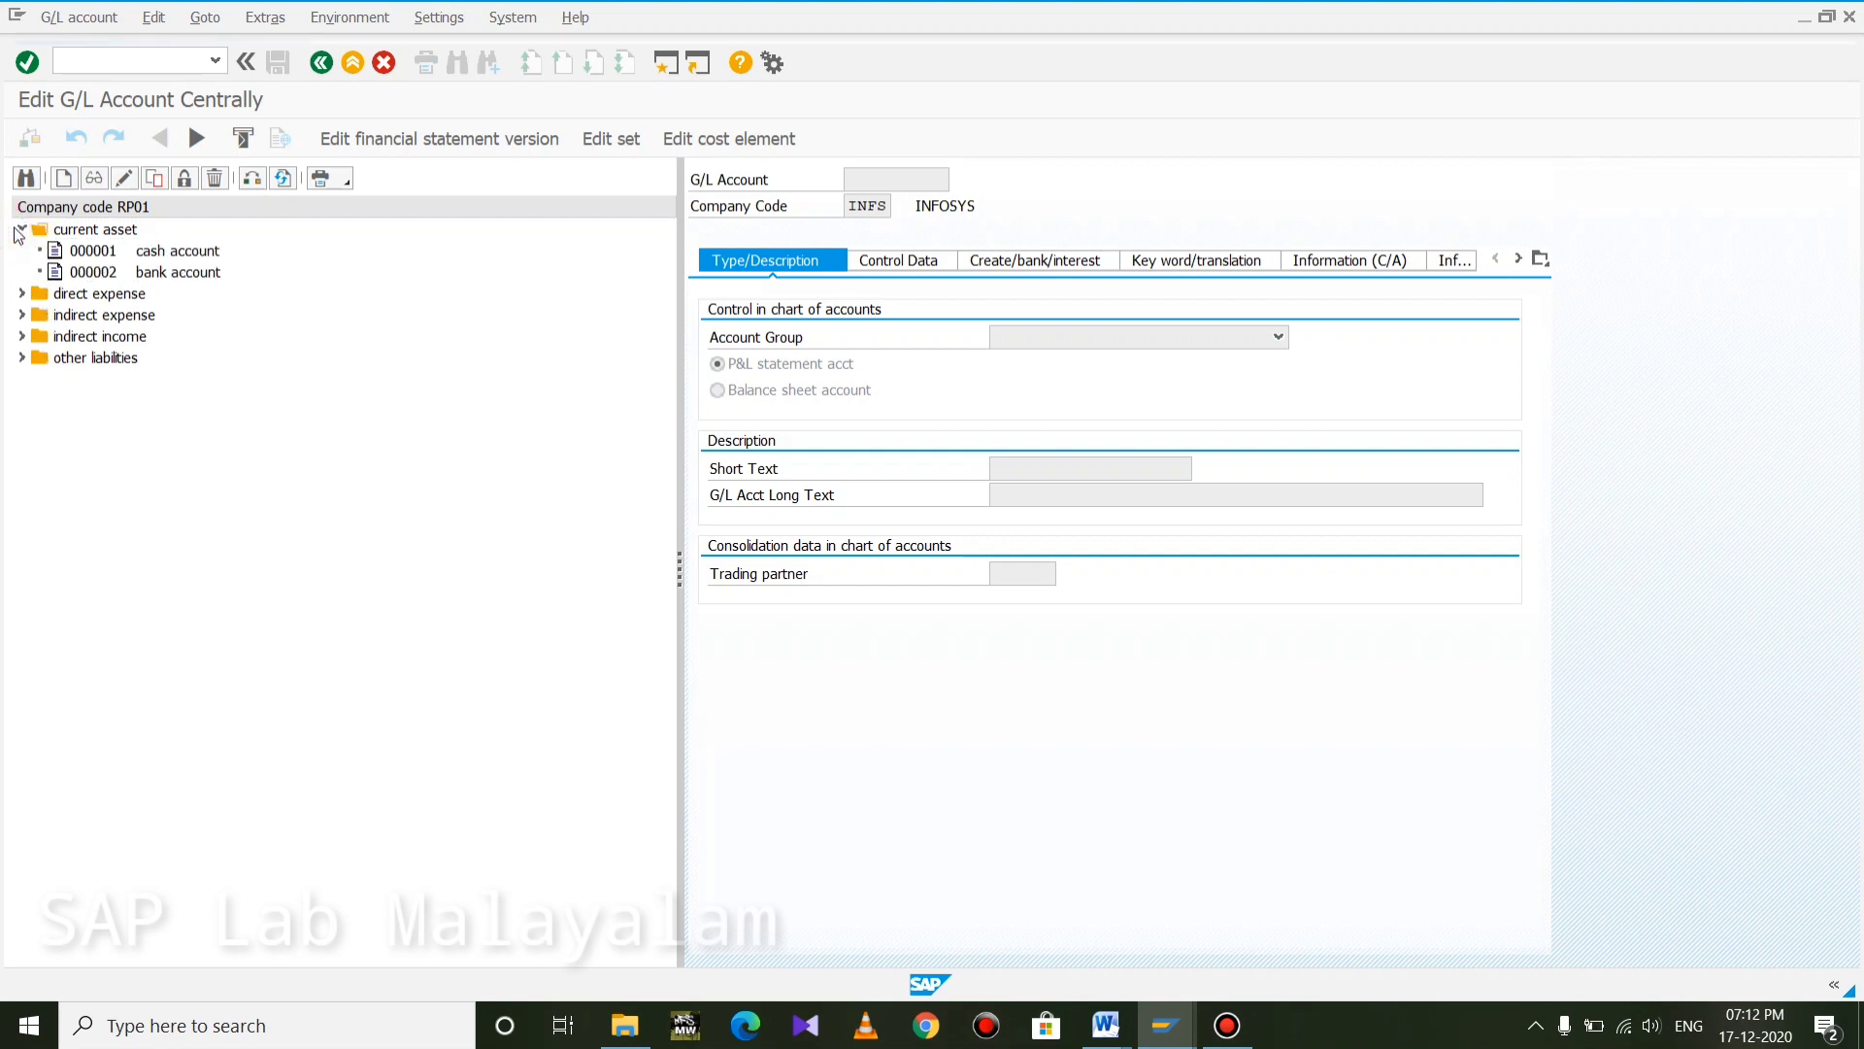
pyautogui.click(19, 230)
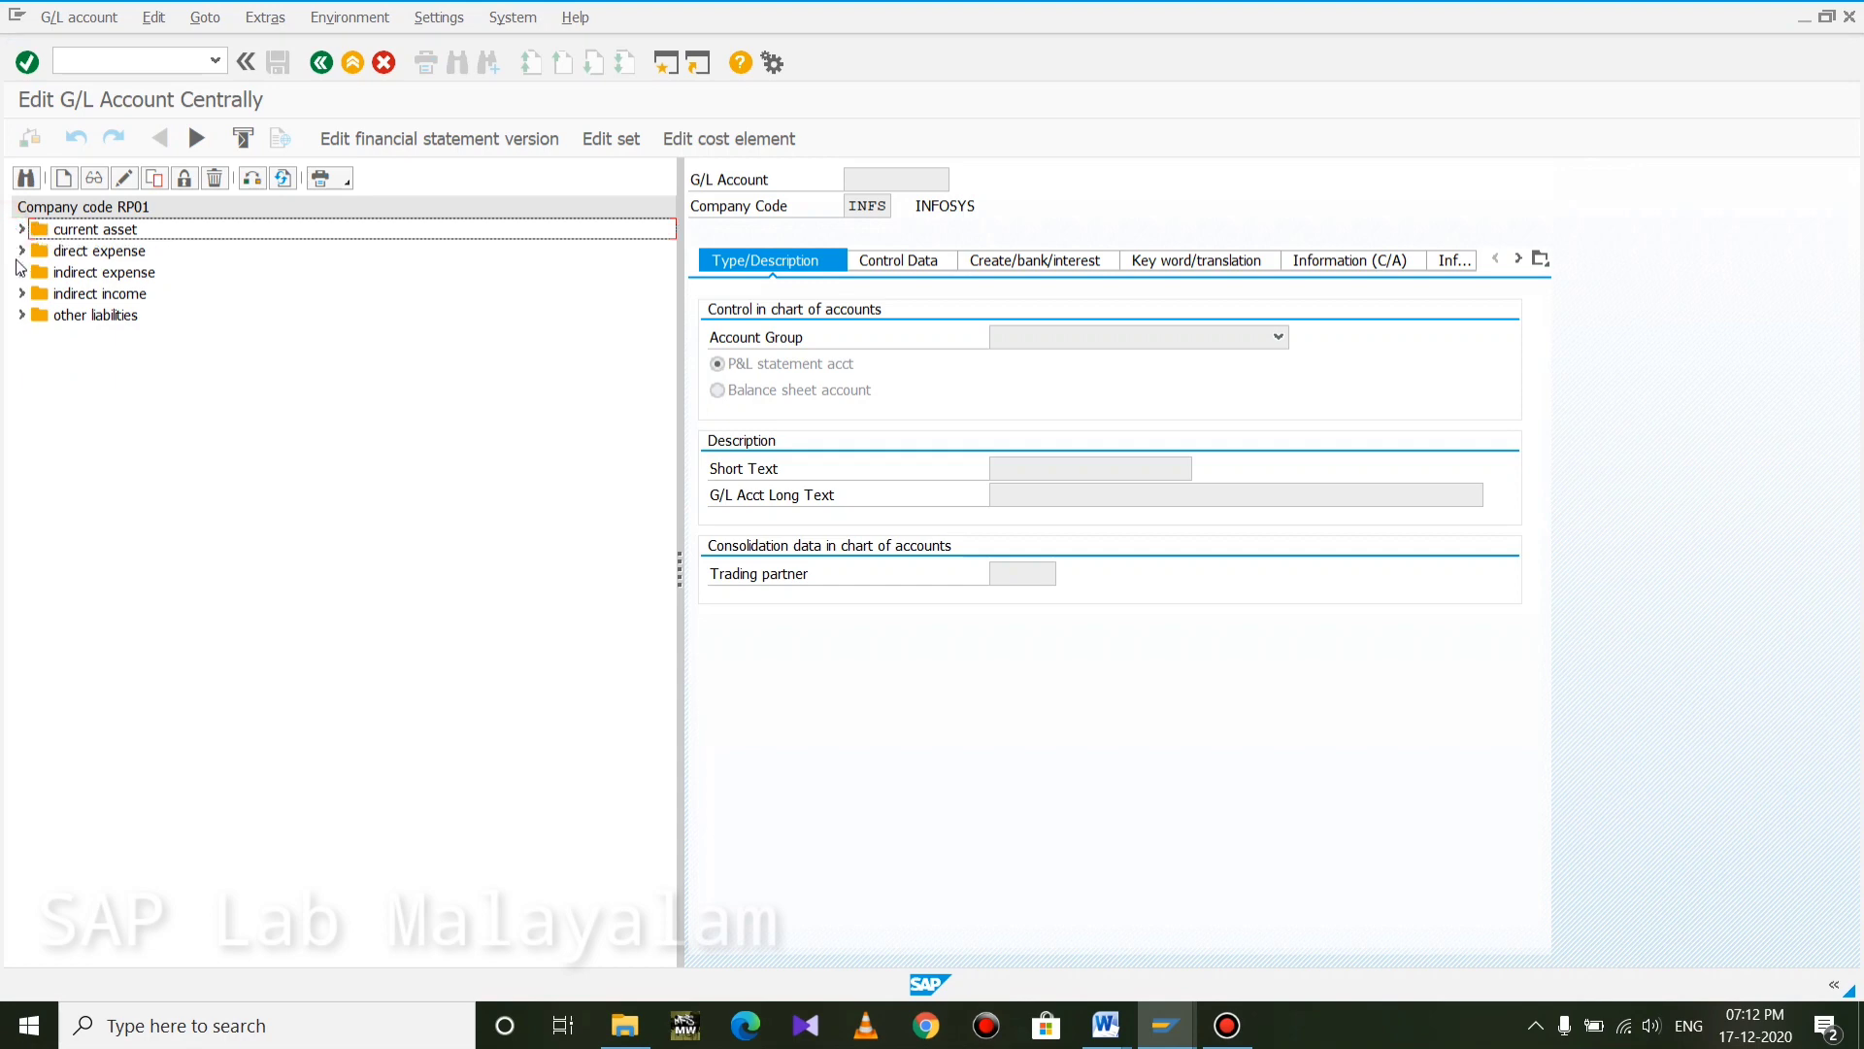
pyautogui.click(21, 251)
pyautogui.click(20, 252)
pyautogui.click(20, 273)
pyautogui.click(20, 273)
pyautogui.click(31, 294)
pyautogui.click(21, 294)
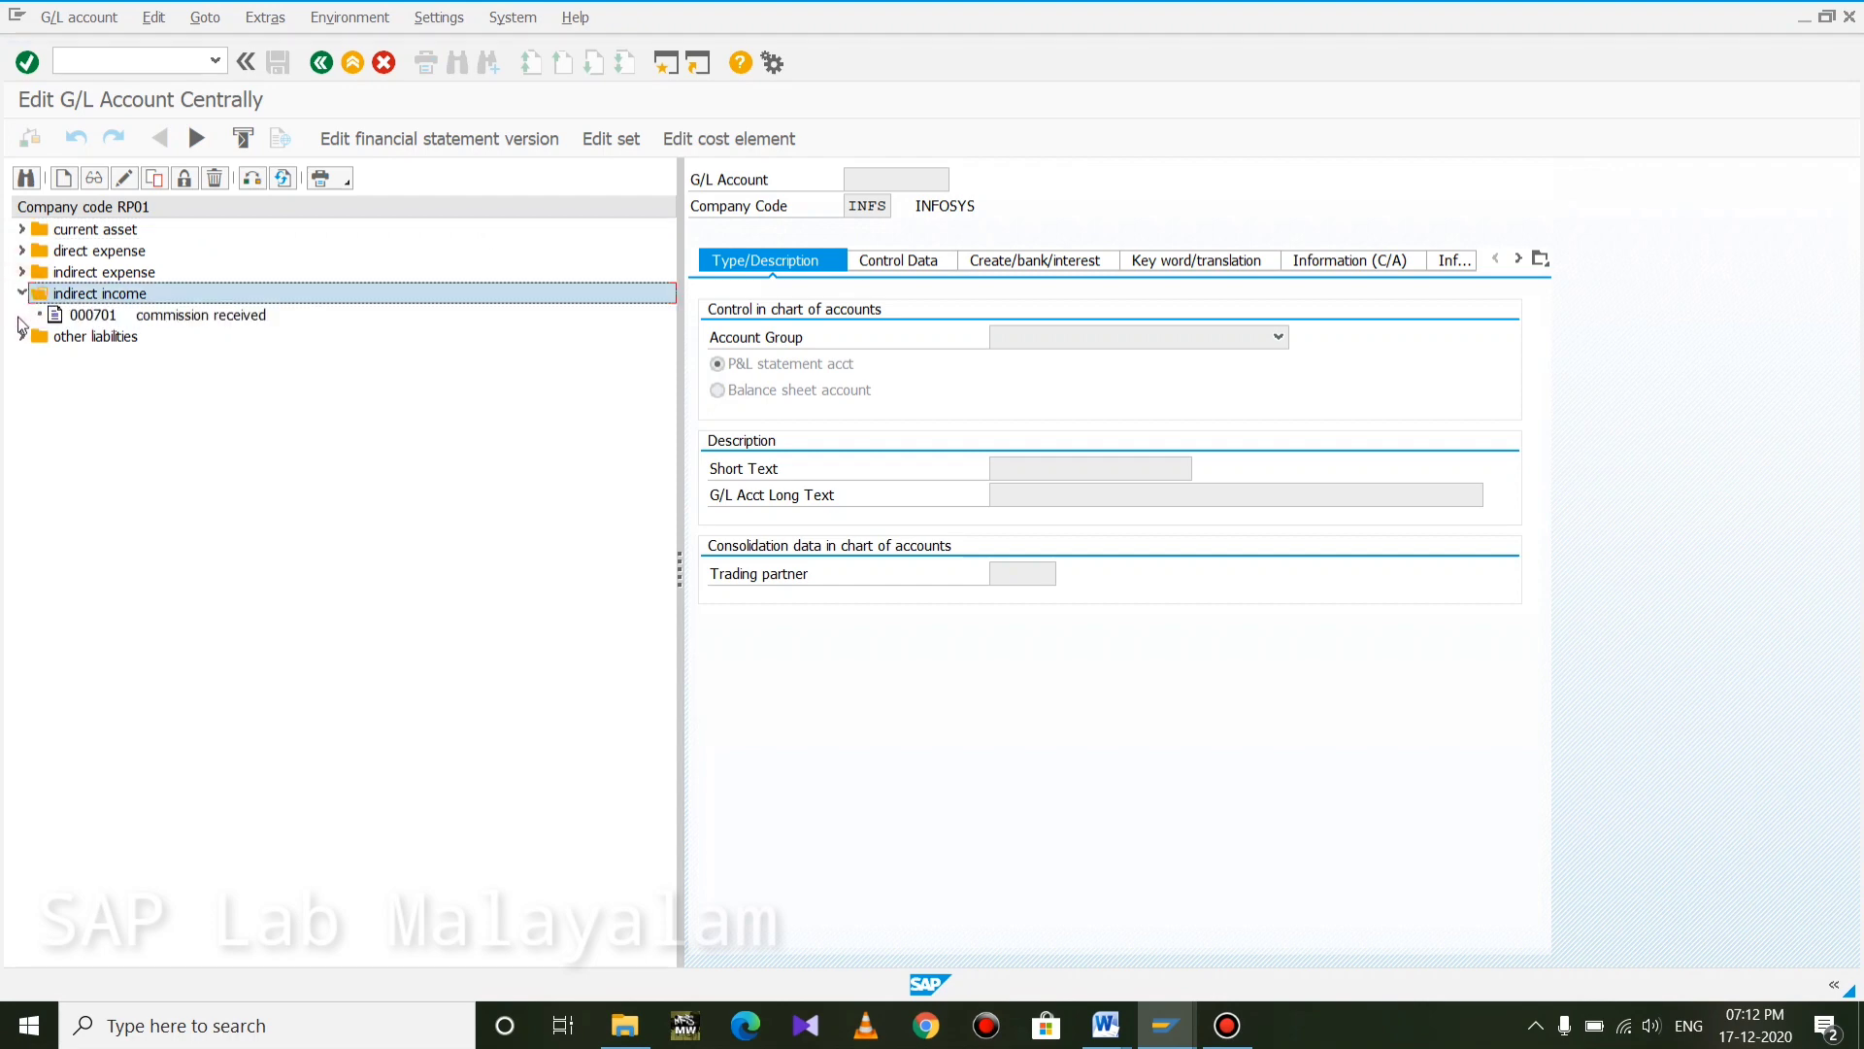
pyautogui.click(19, 295)
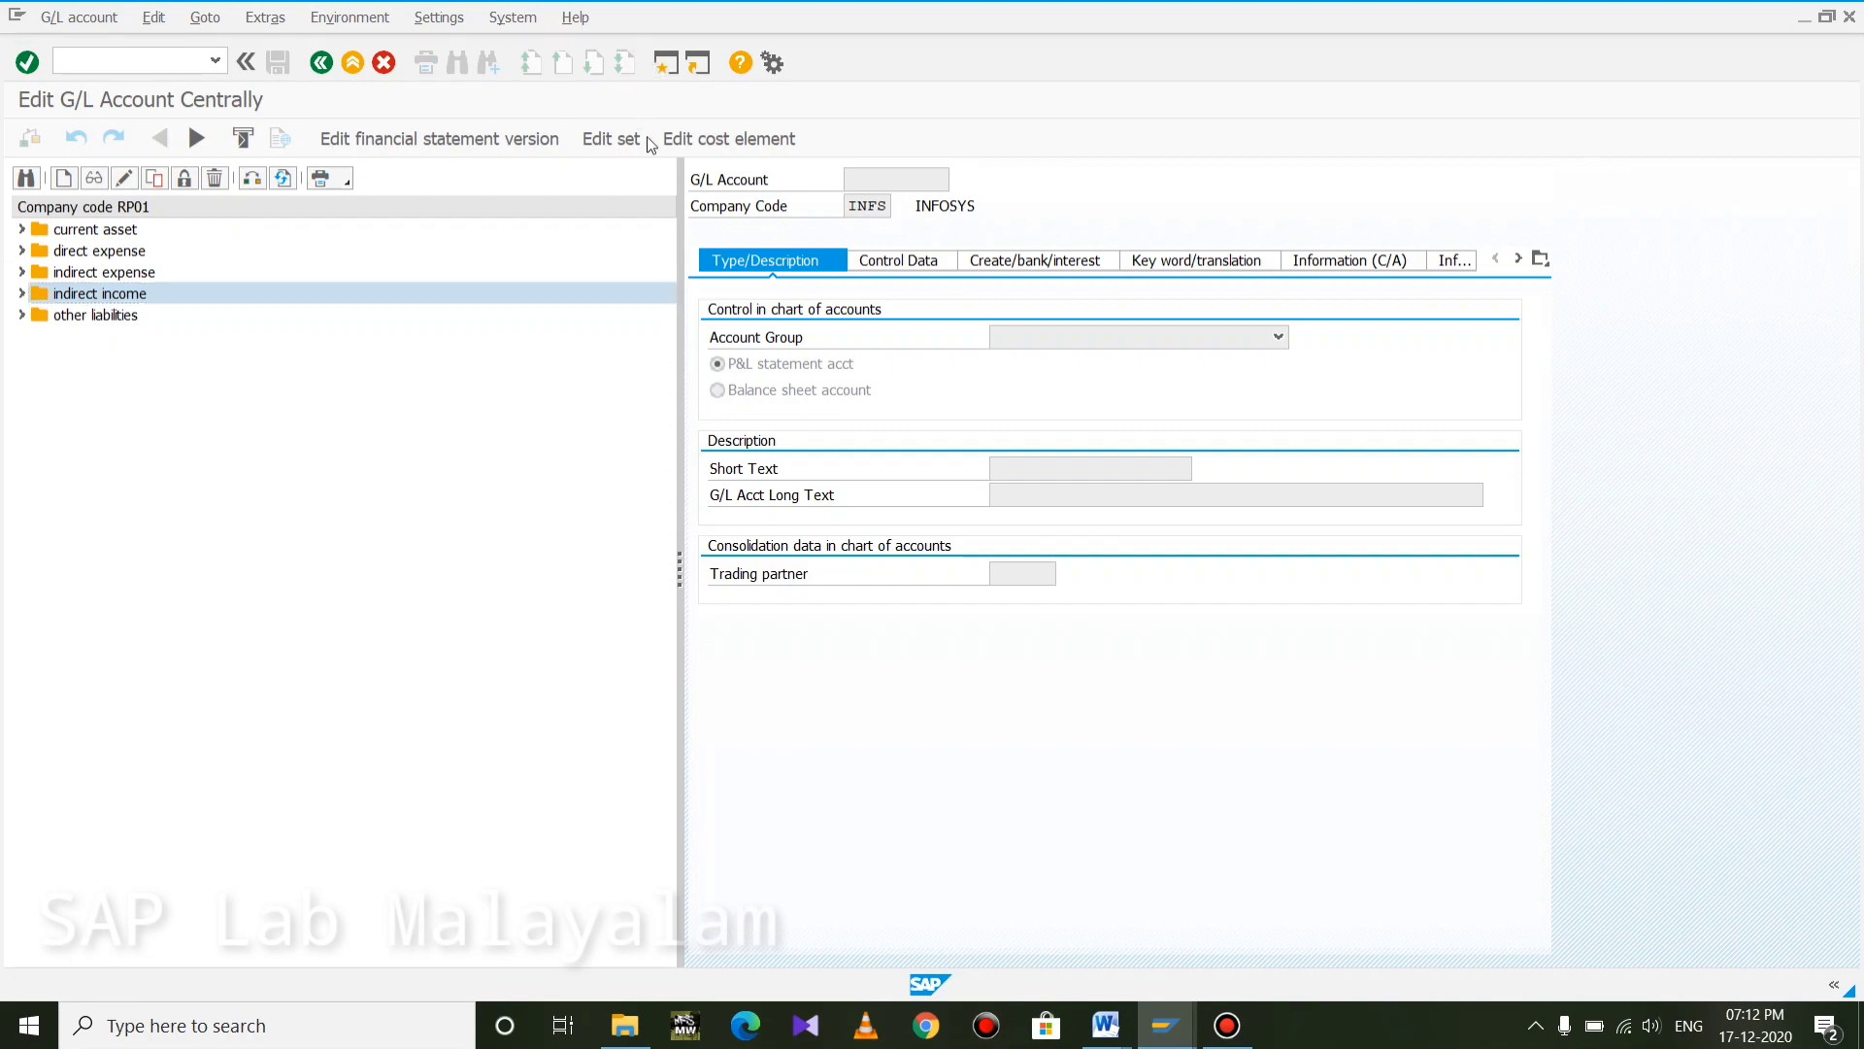
# Step: Open the G/L account groups with obd4 in a separate session and position the list at chart of accounts RP01
pyautogui.press('F3')
pyautogui.write('obd4')
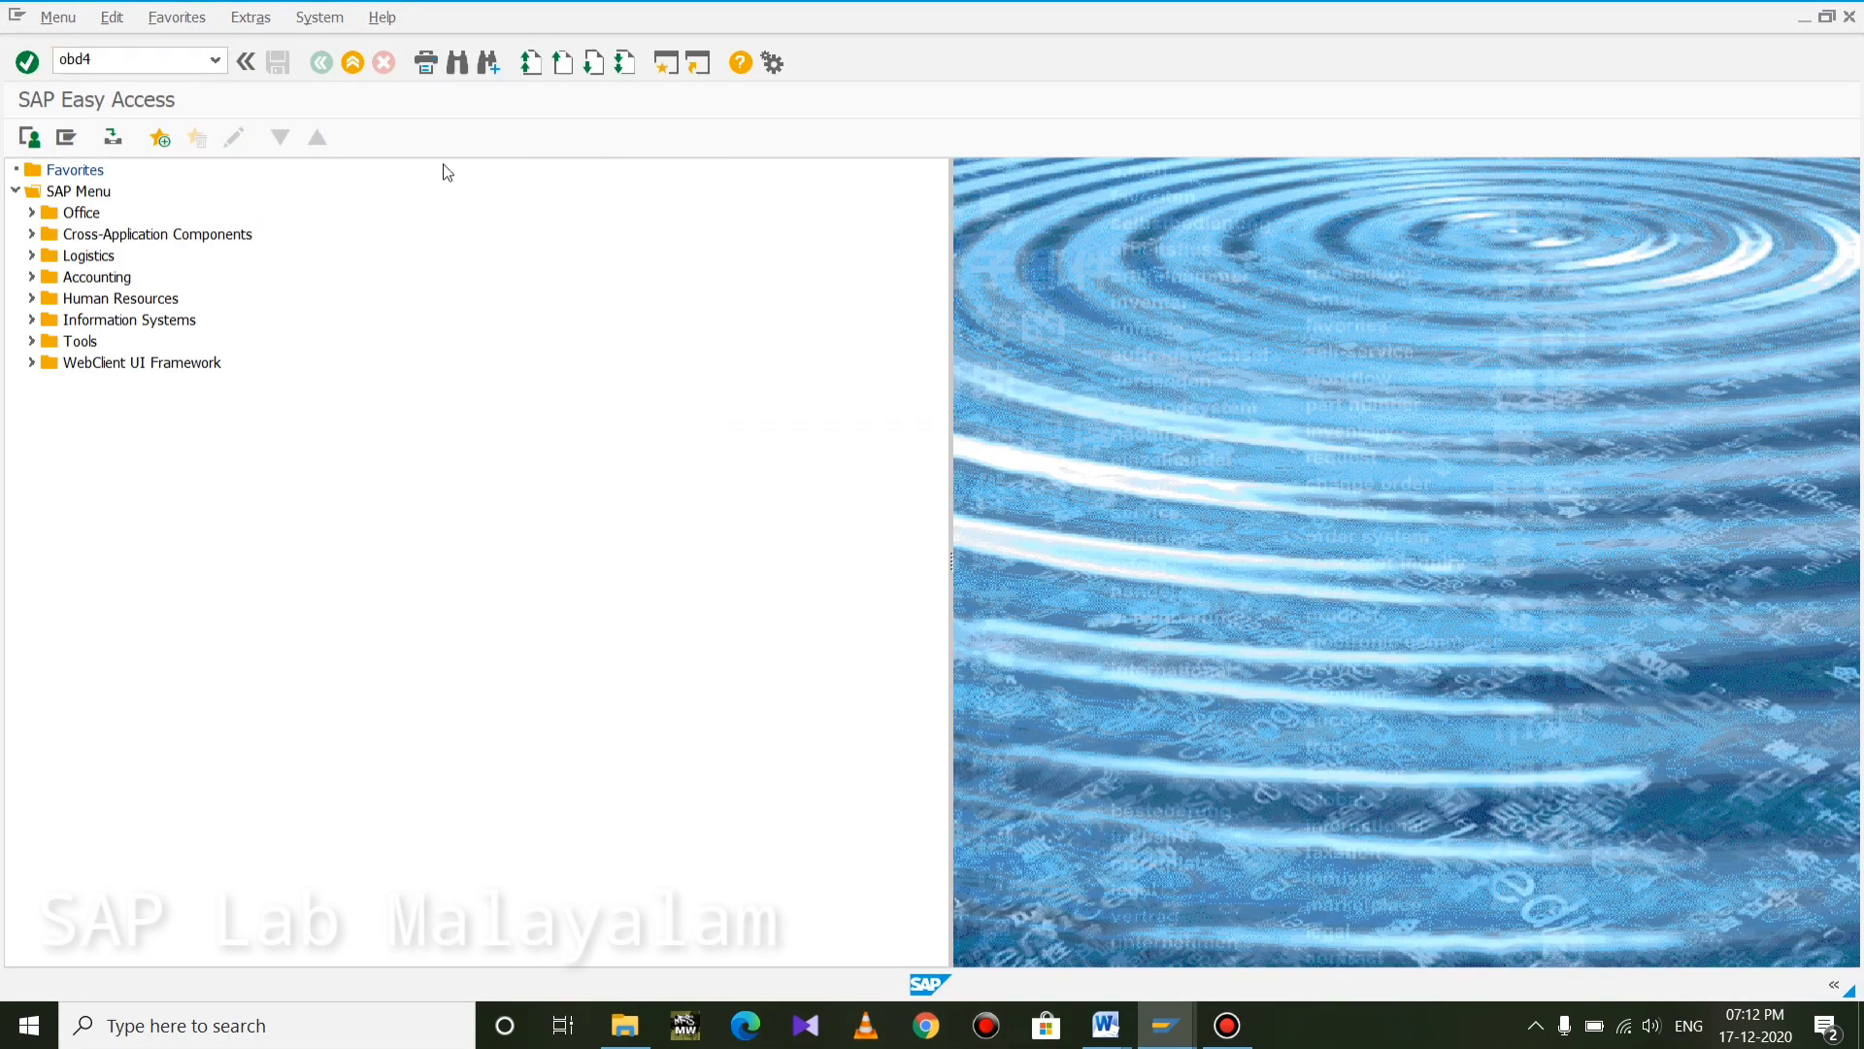
pyautogui.press('Return')
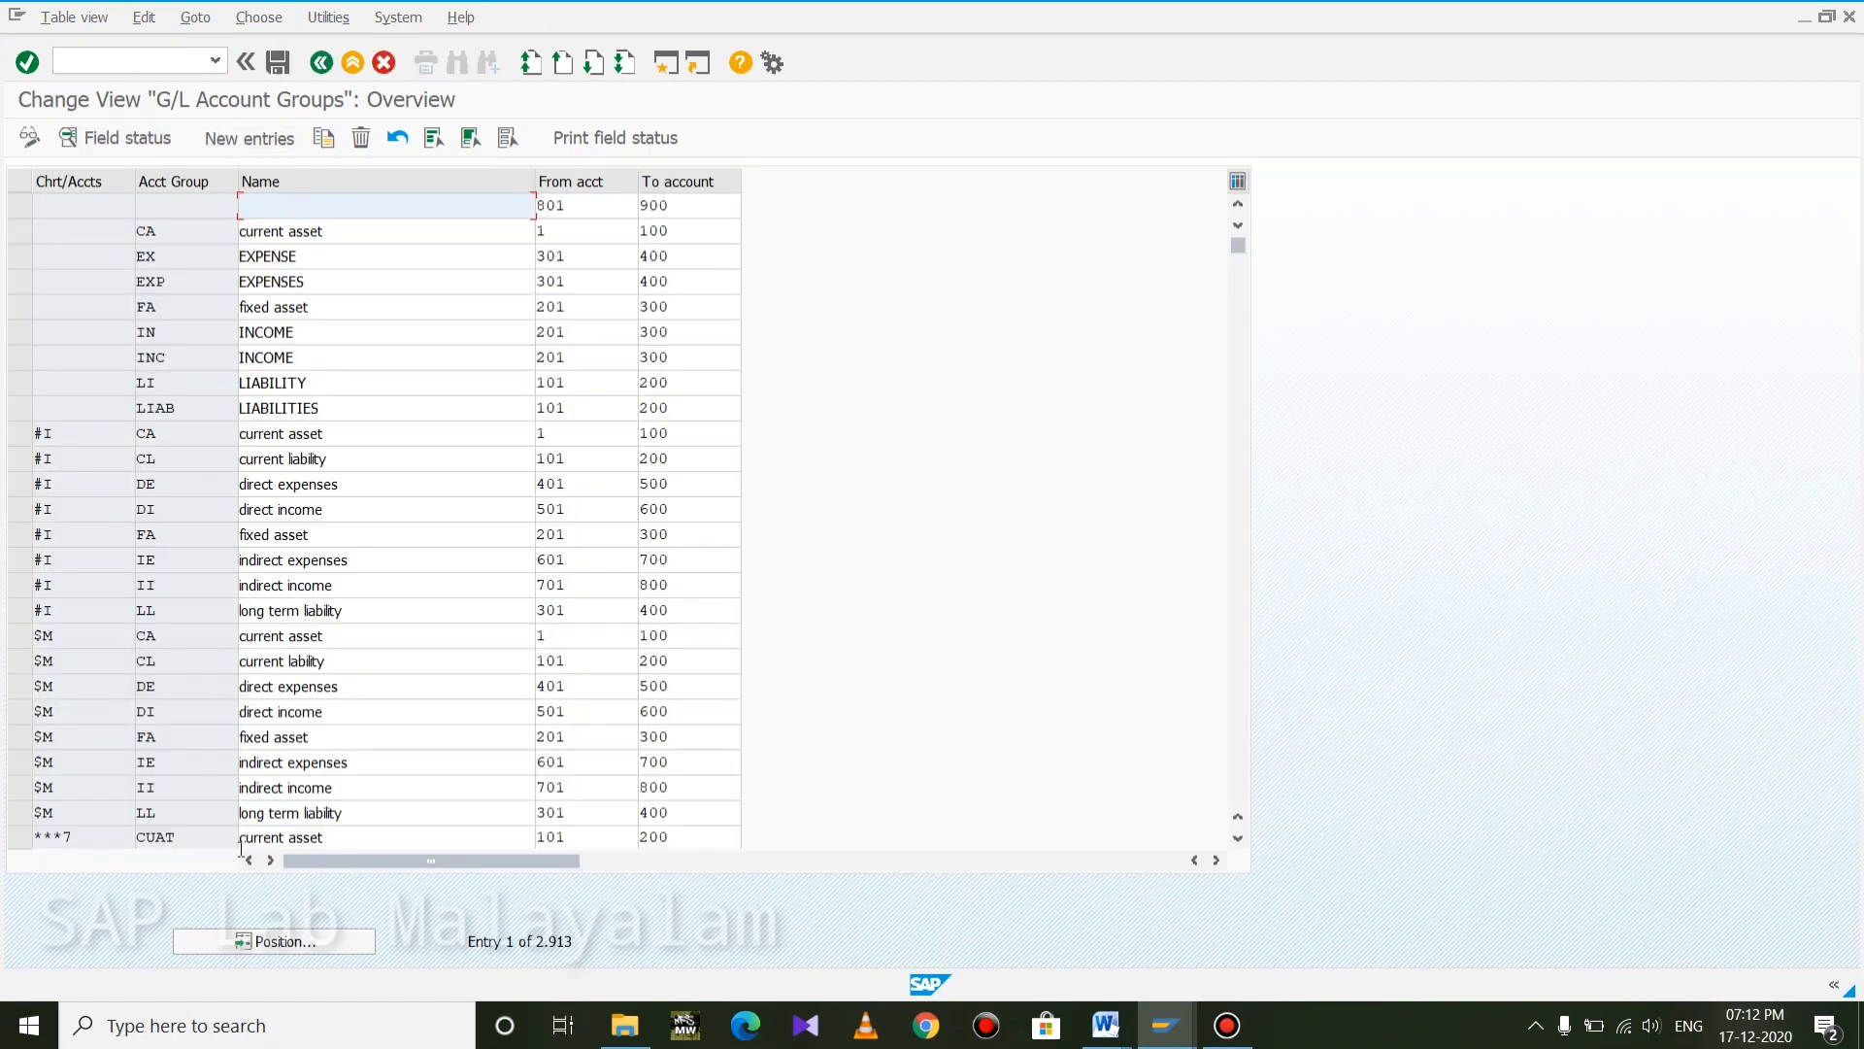
pyautogui.click(268, 944)
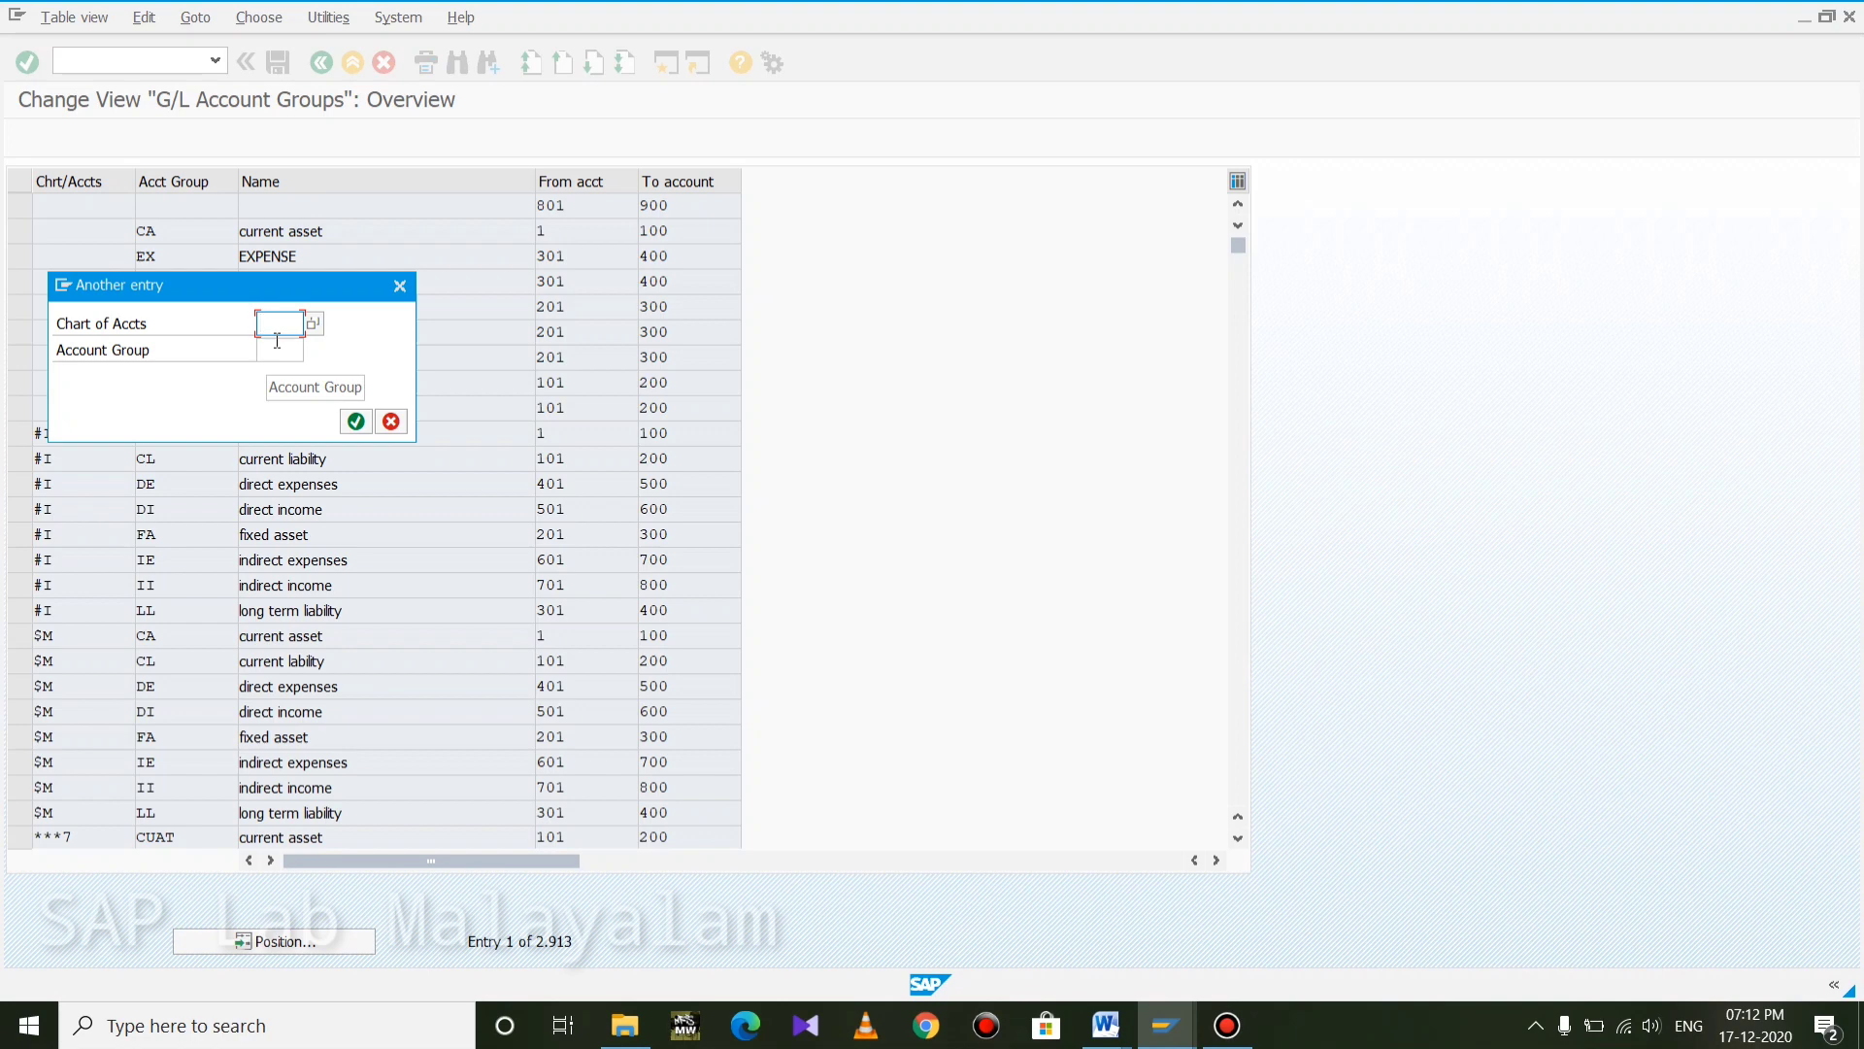
pyautogui.write('rp01')
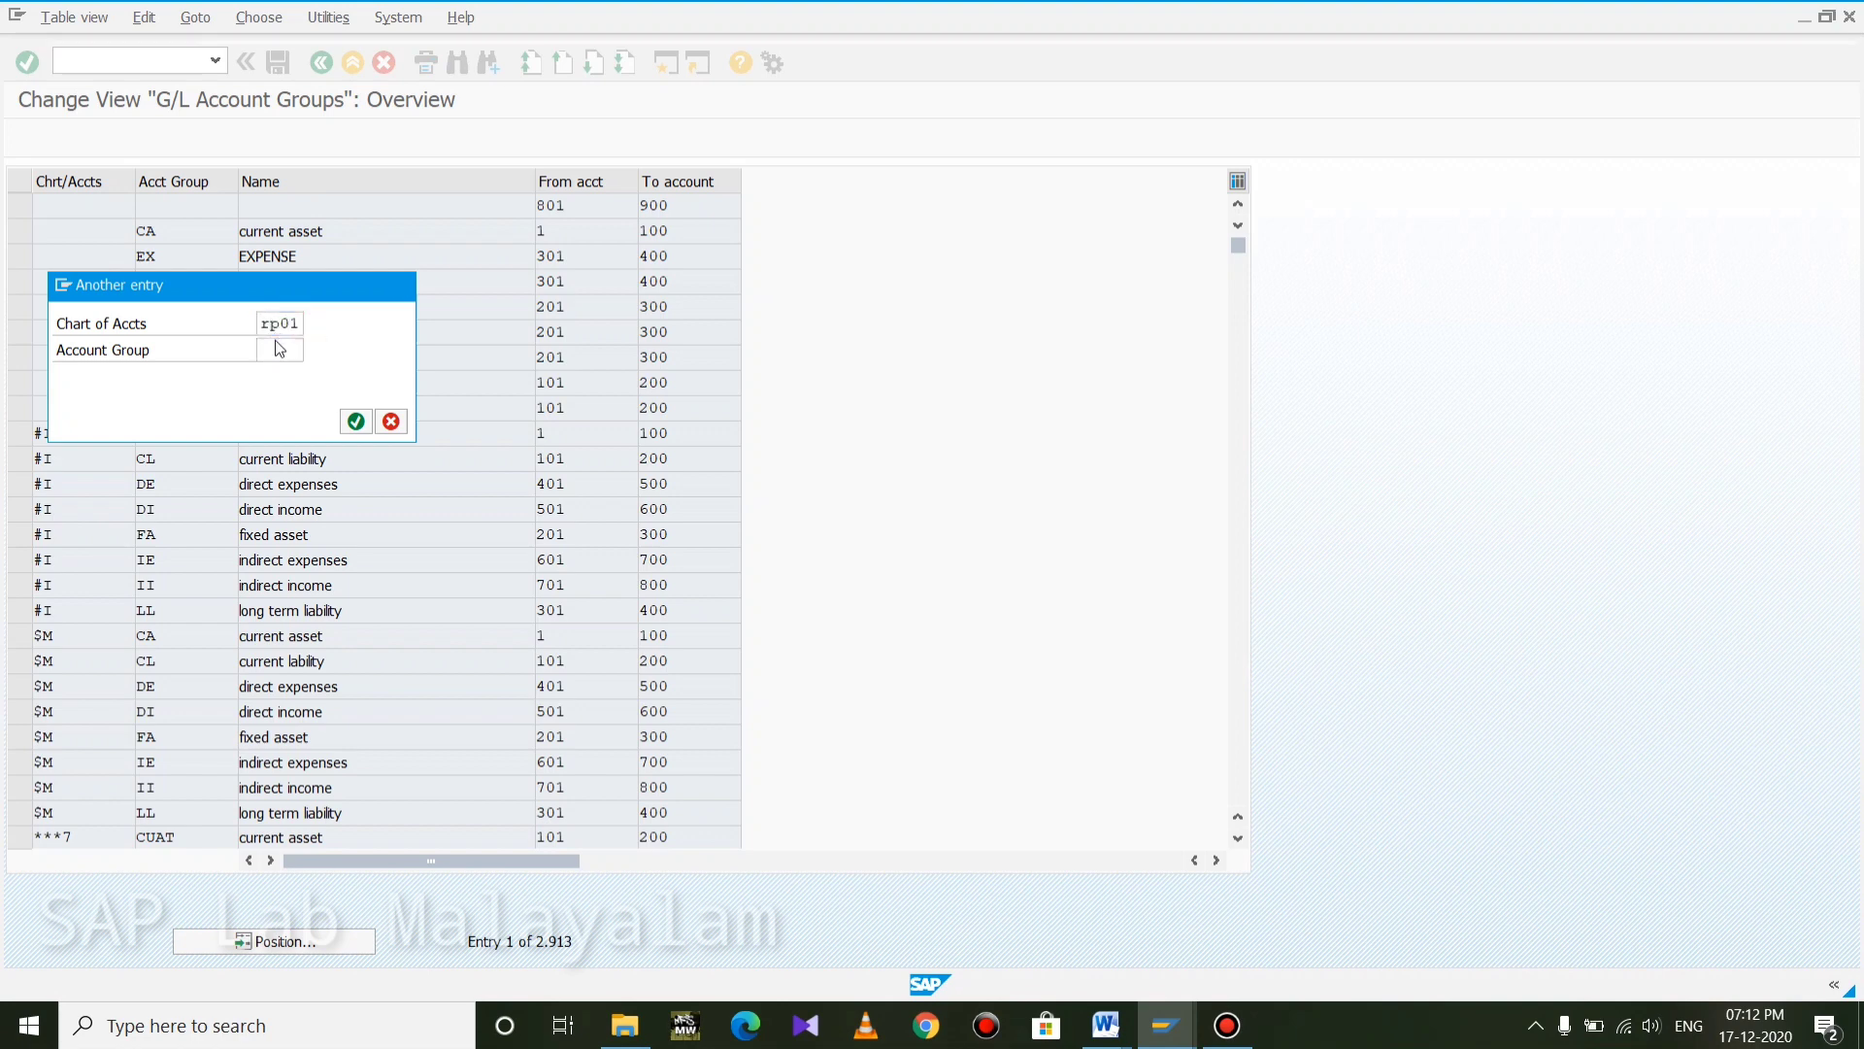
pyautogui.press('Return')
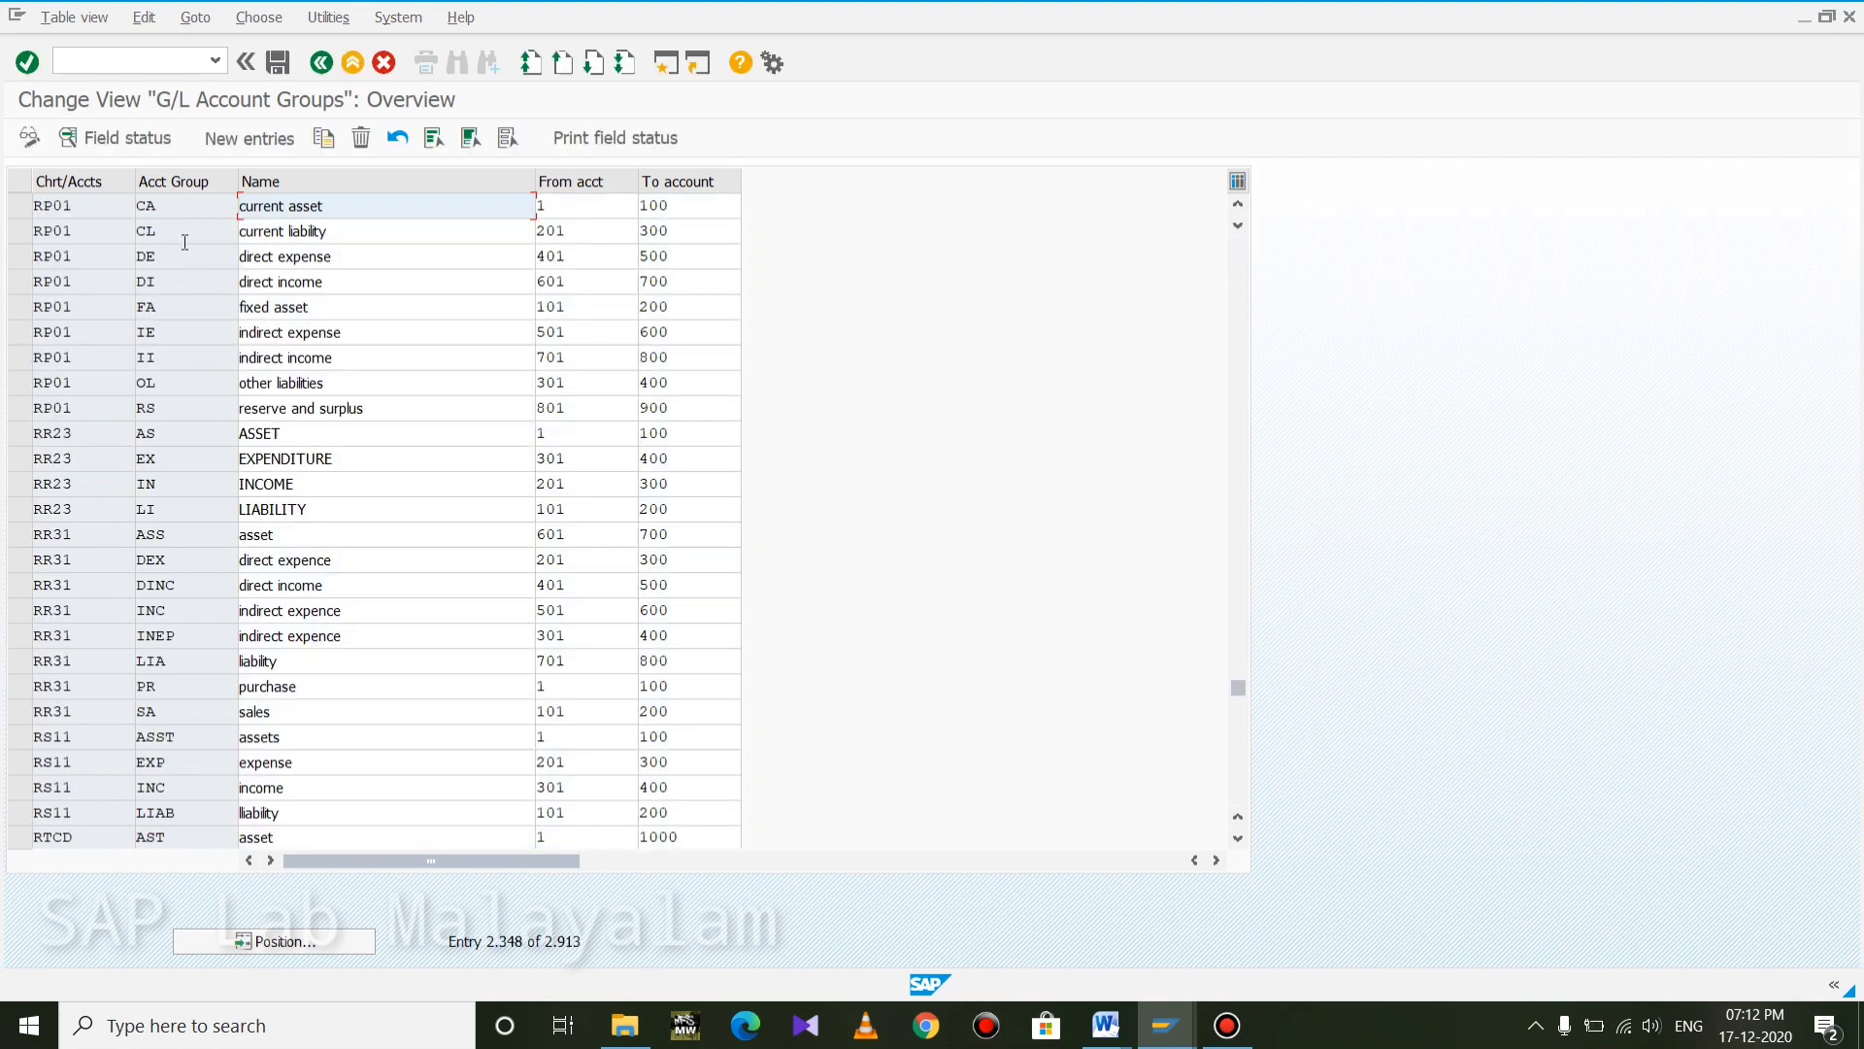
# Step: Check the account number range of RP01's current liability group, then close the account groups session
pyautogui.click(359, 228)
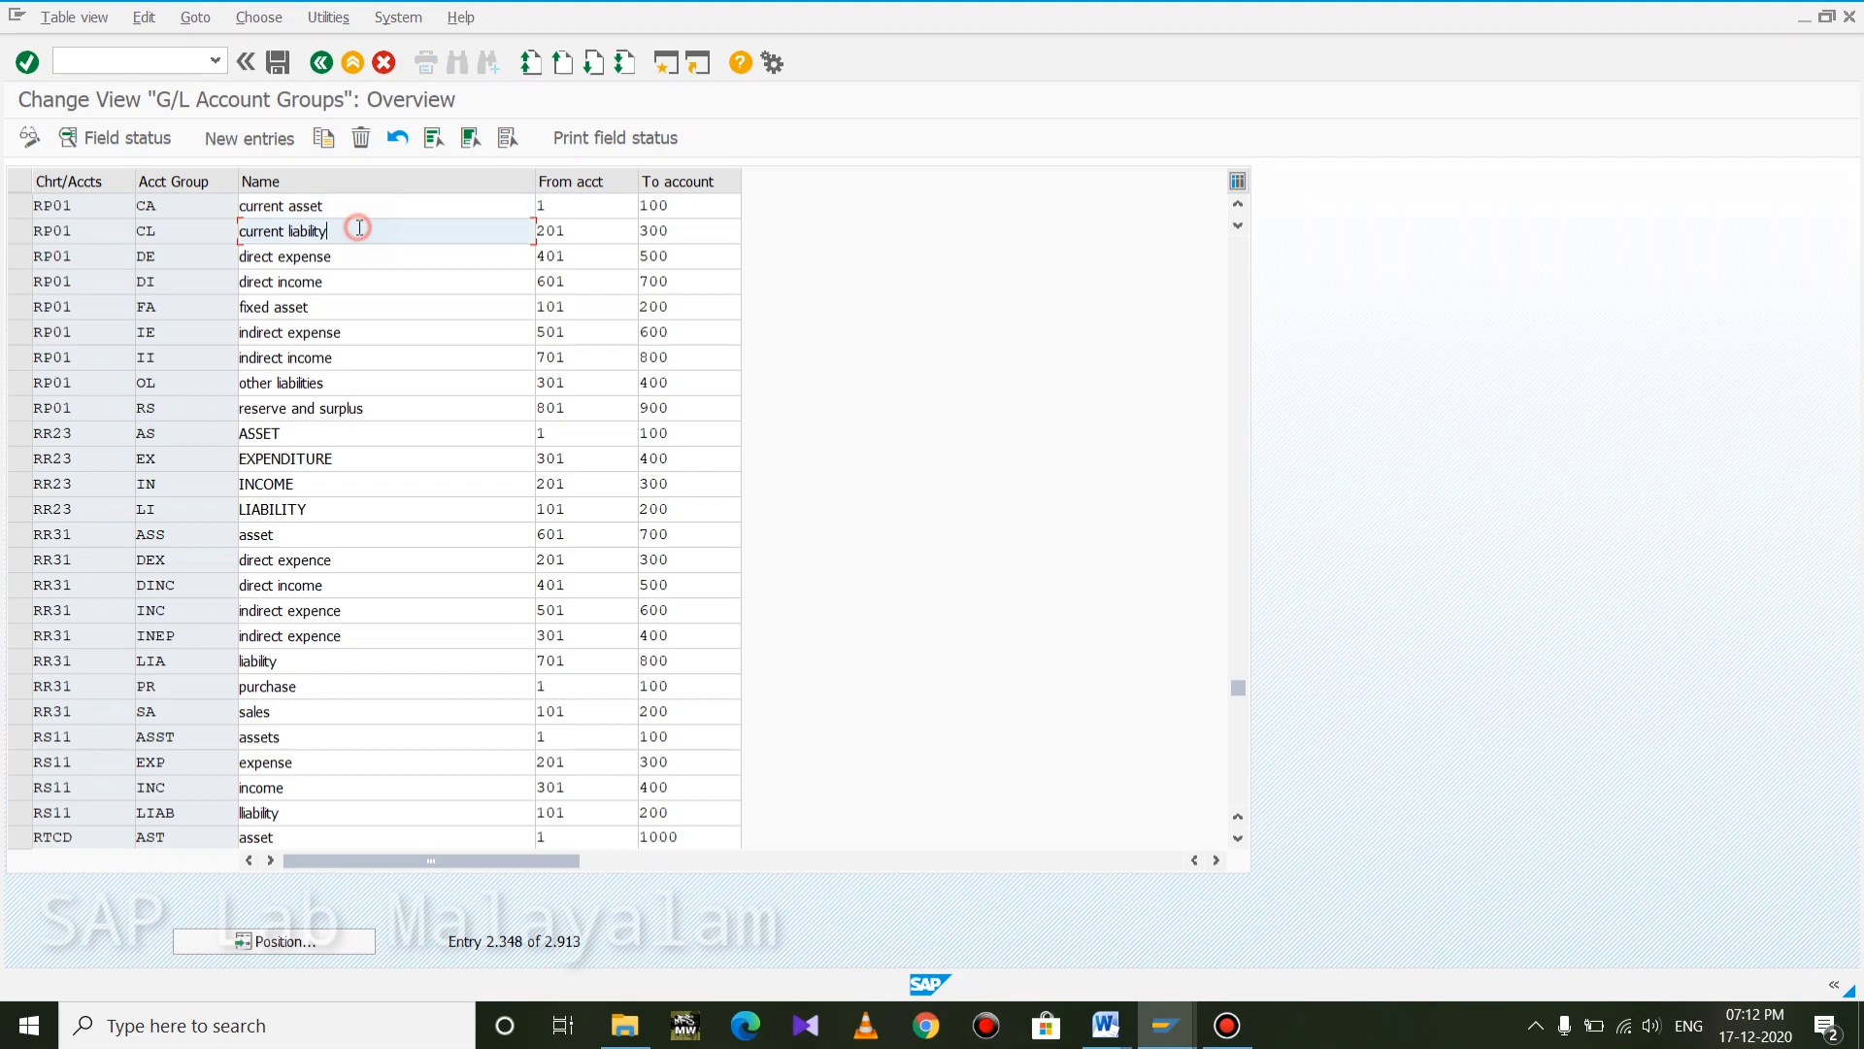
pyautogui.doubleClick(585, 230)
pyautogui.click(659, 236)
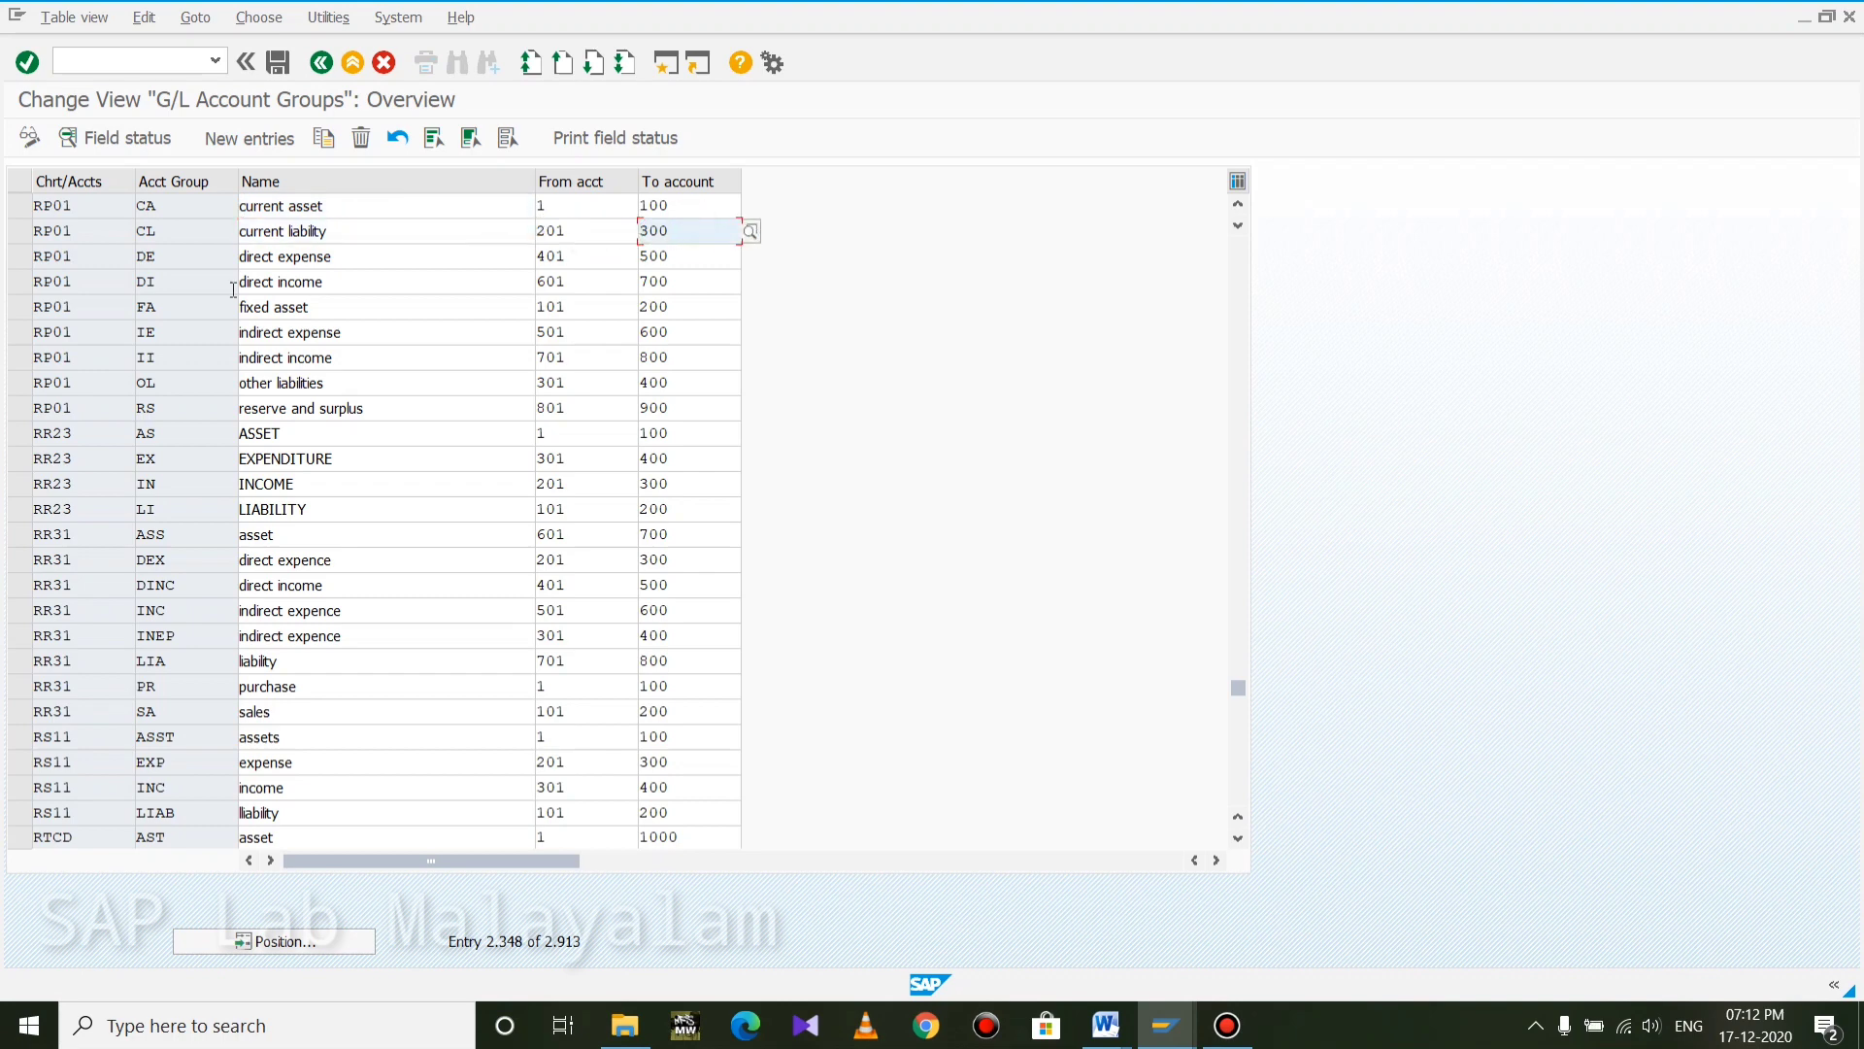
pyautogui.click(18, 257)
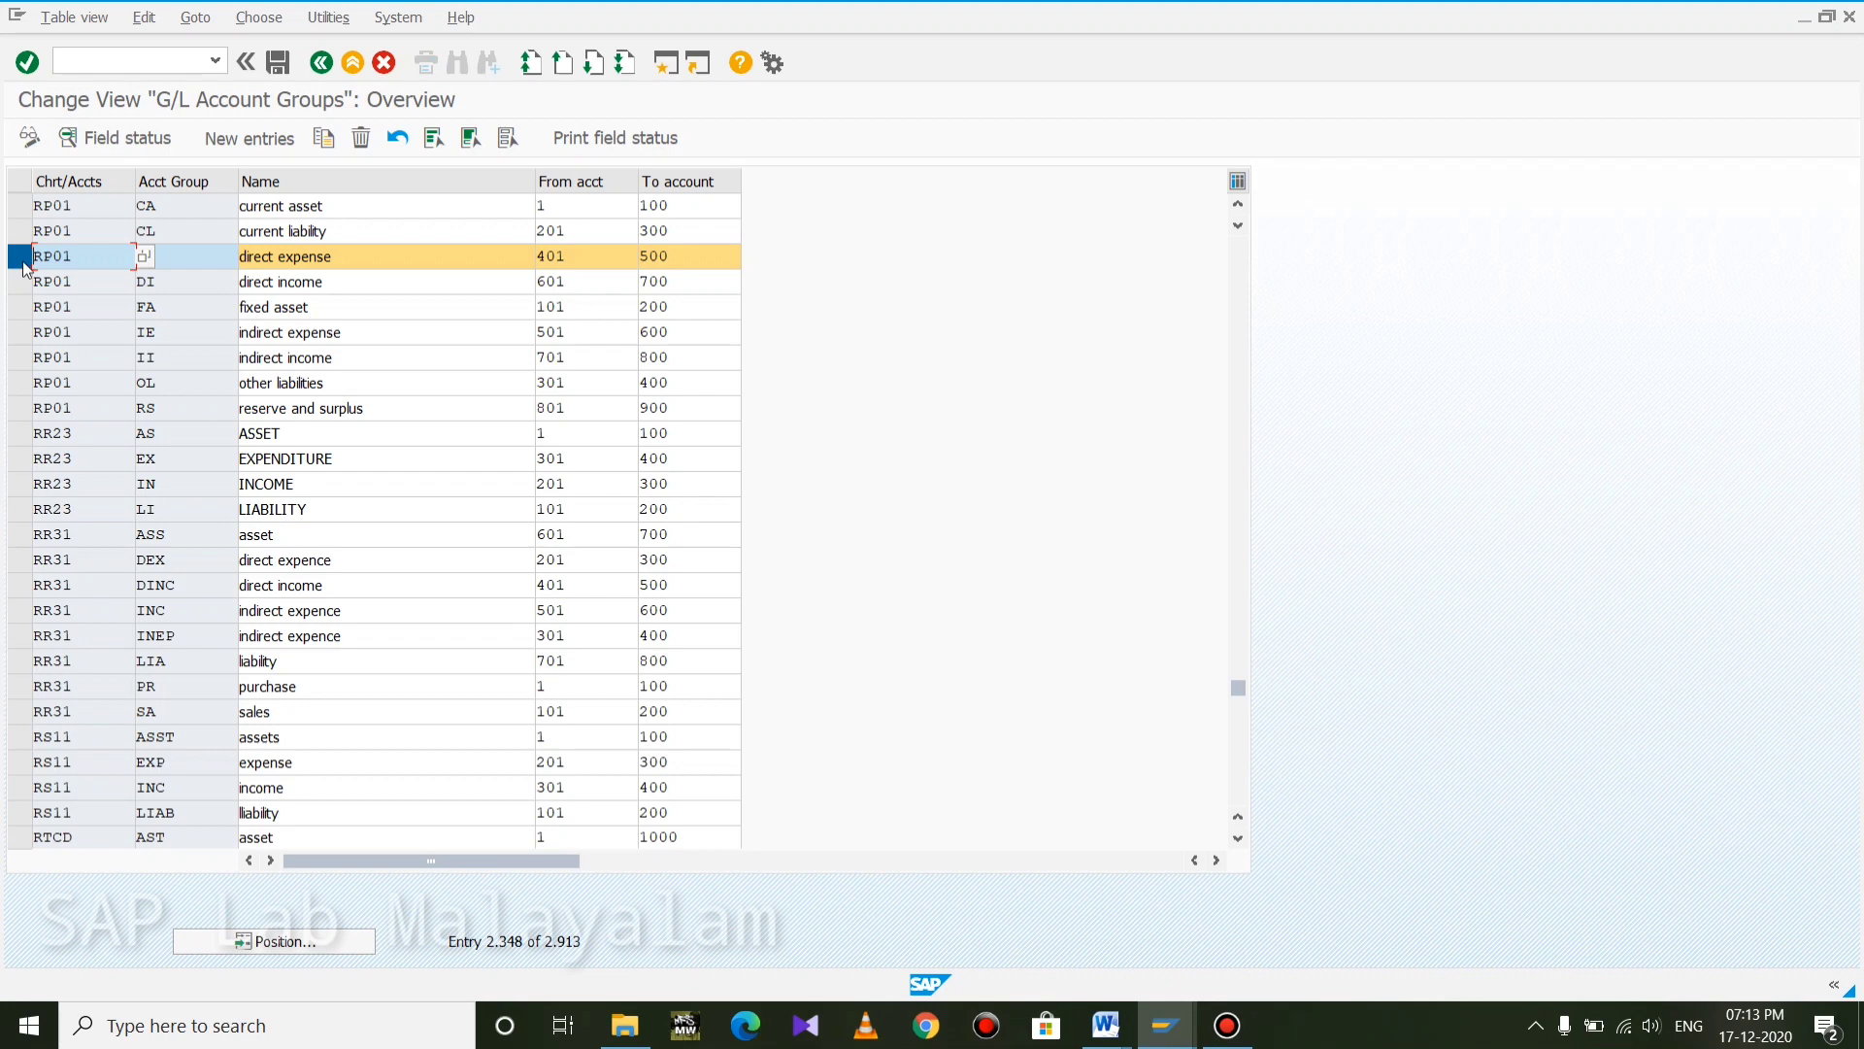
pyautogui.click(19, 260)
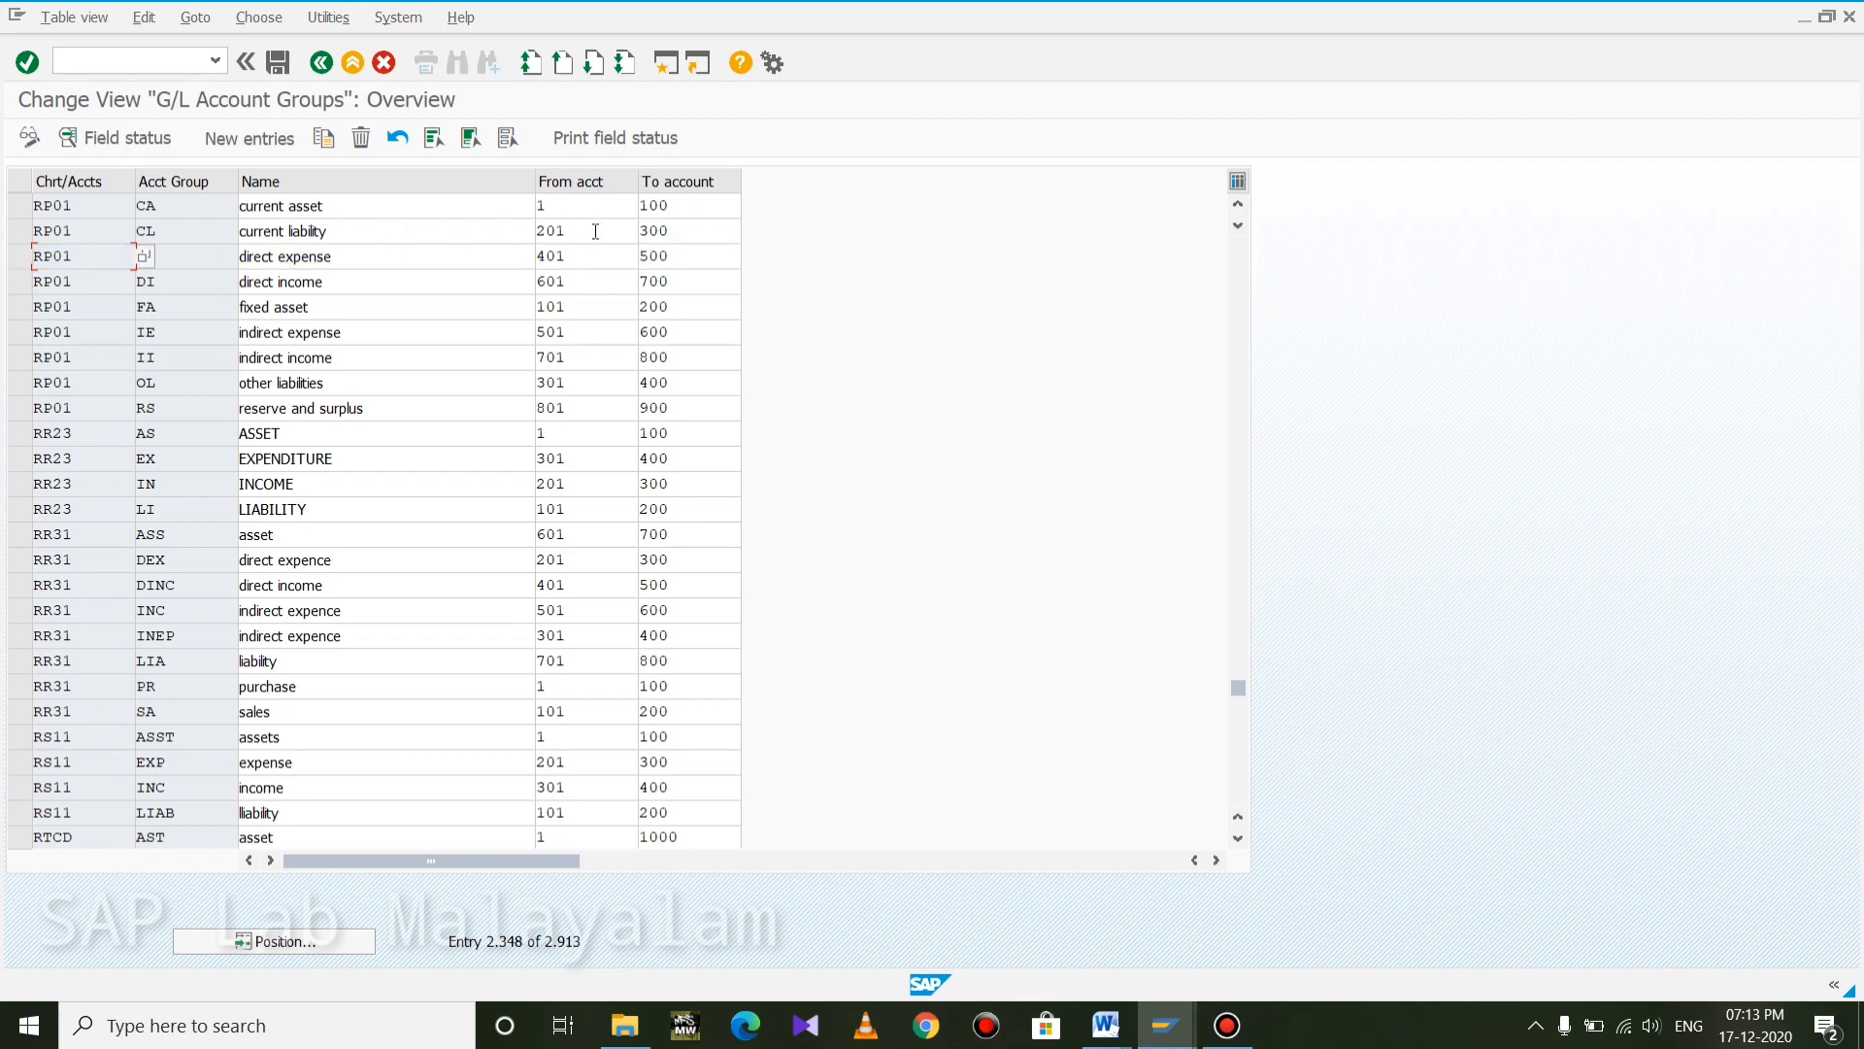
pyautogui.click(1850, 17)
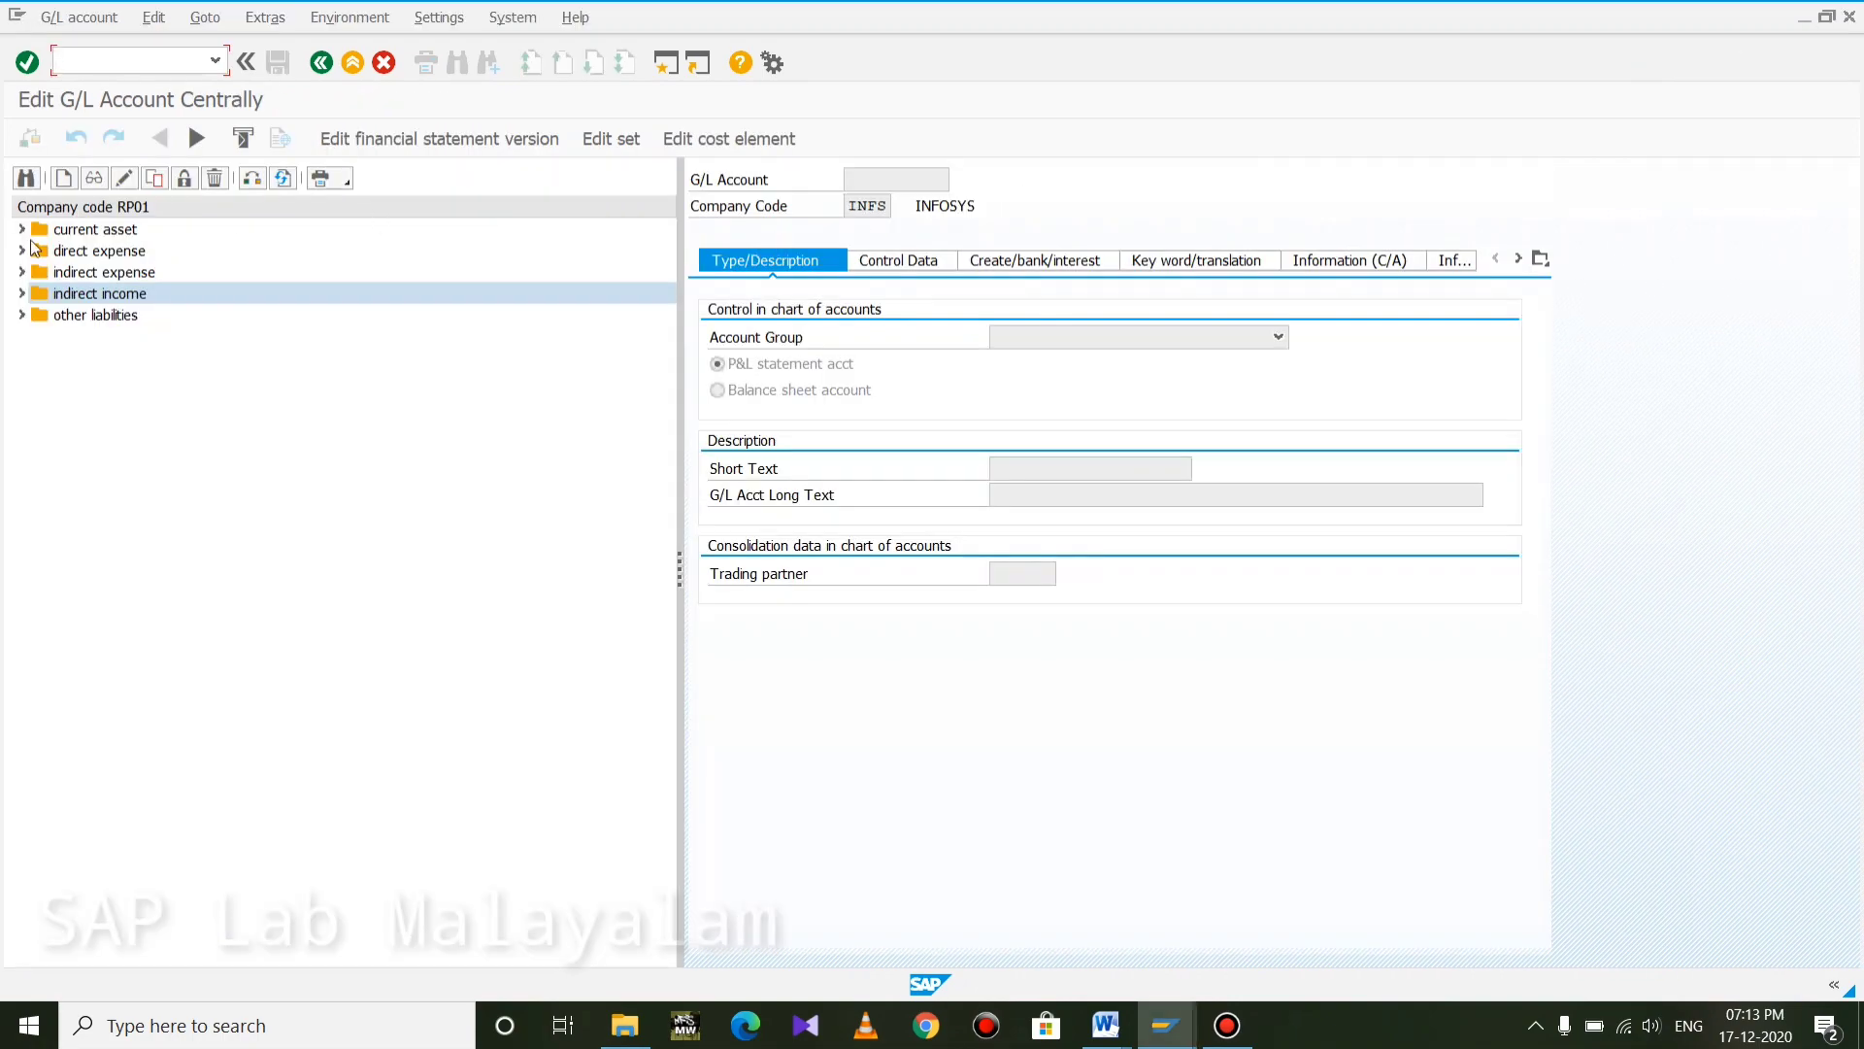
# Step: Start creating G/L account 201 for company code RP01
pyautogui.click(61, 178)
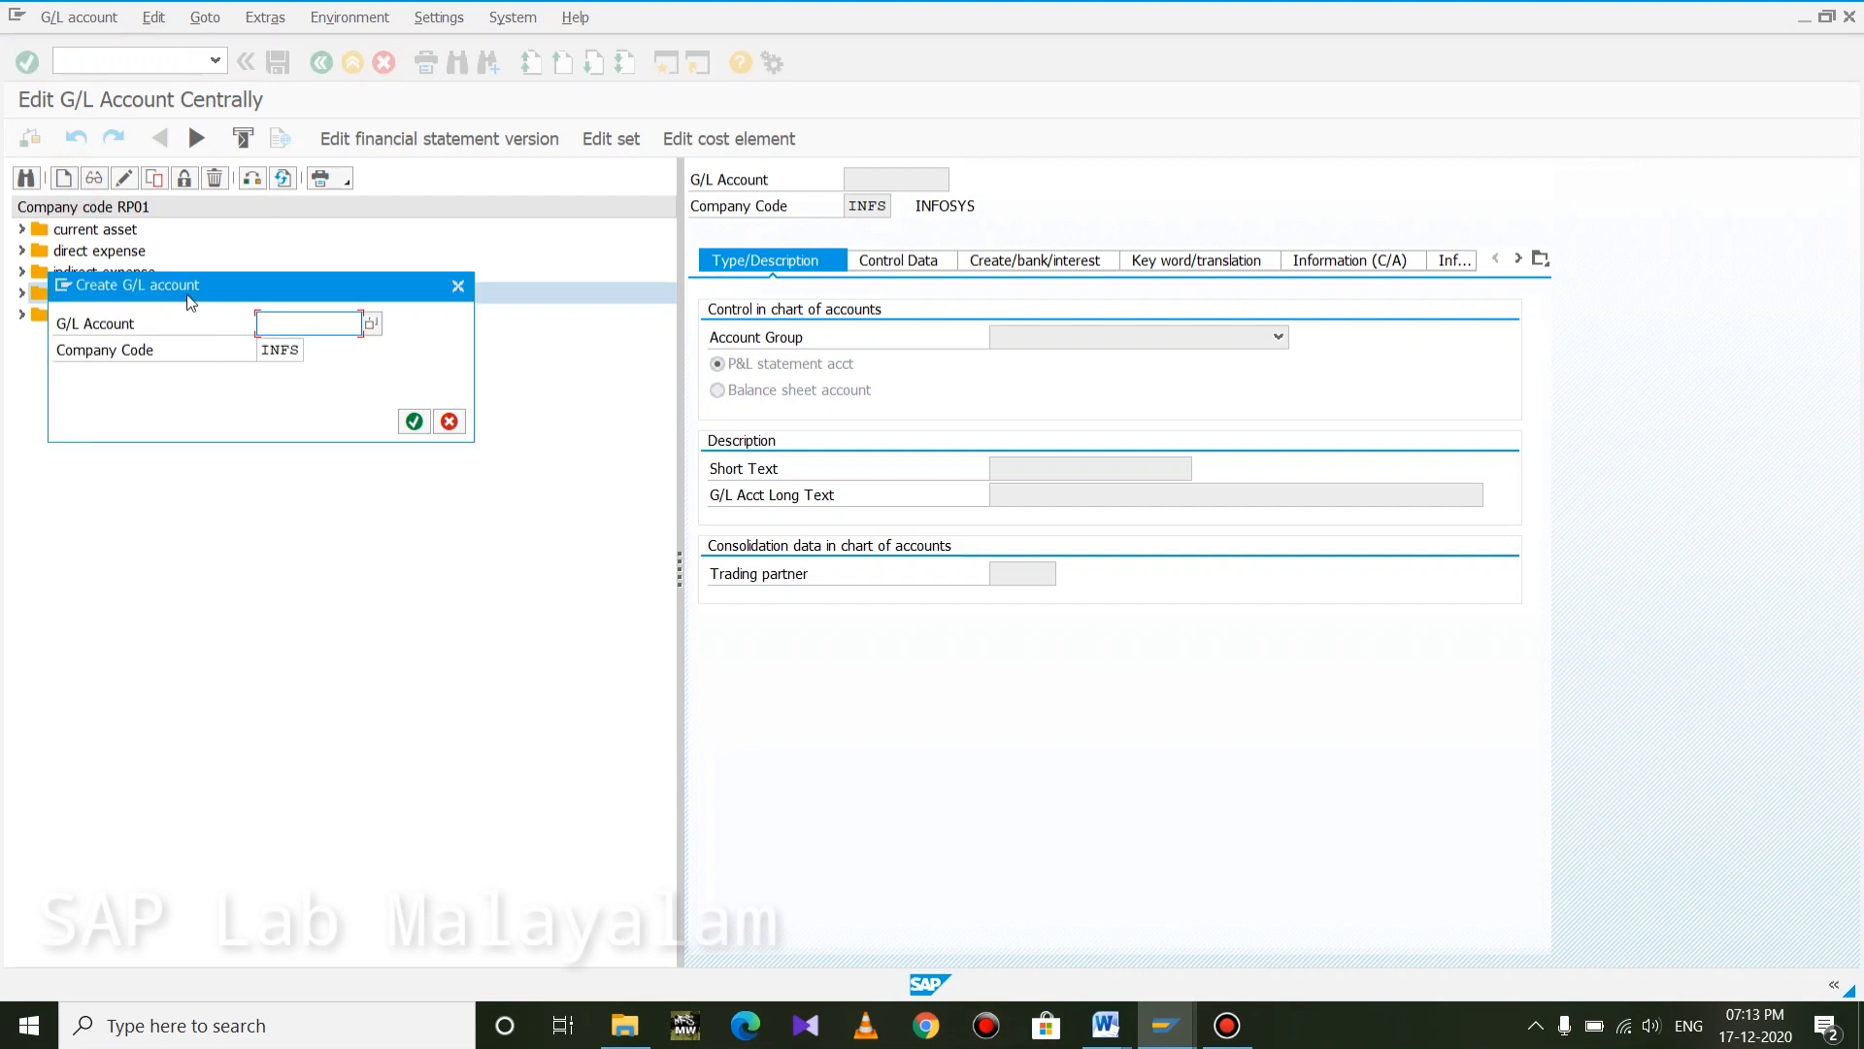
pyautogui.write('201')
pyautogui.press('Tab')
pyautogui.press('Delete')
pyautogui.press('Delete')
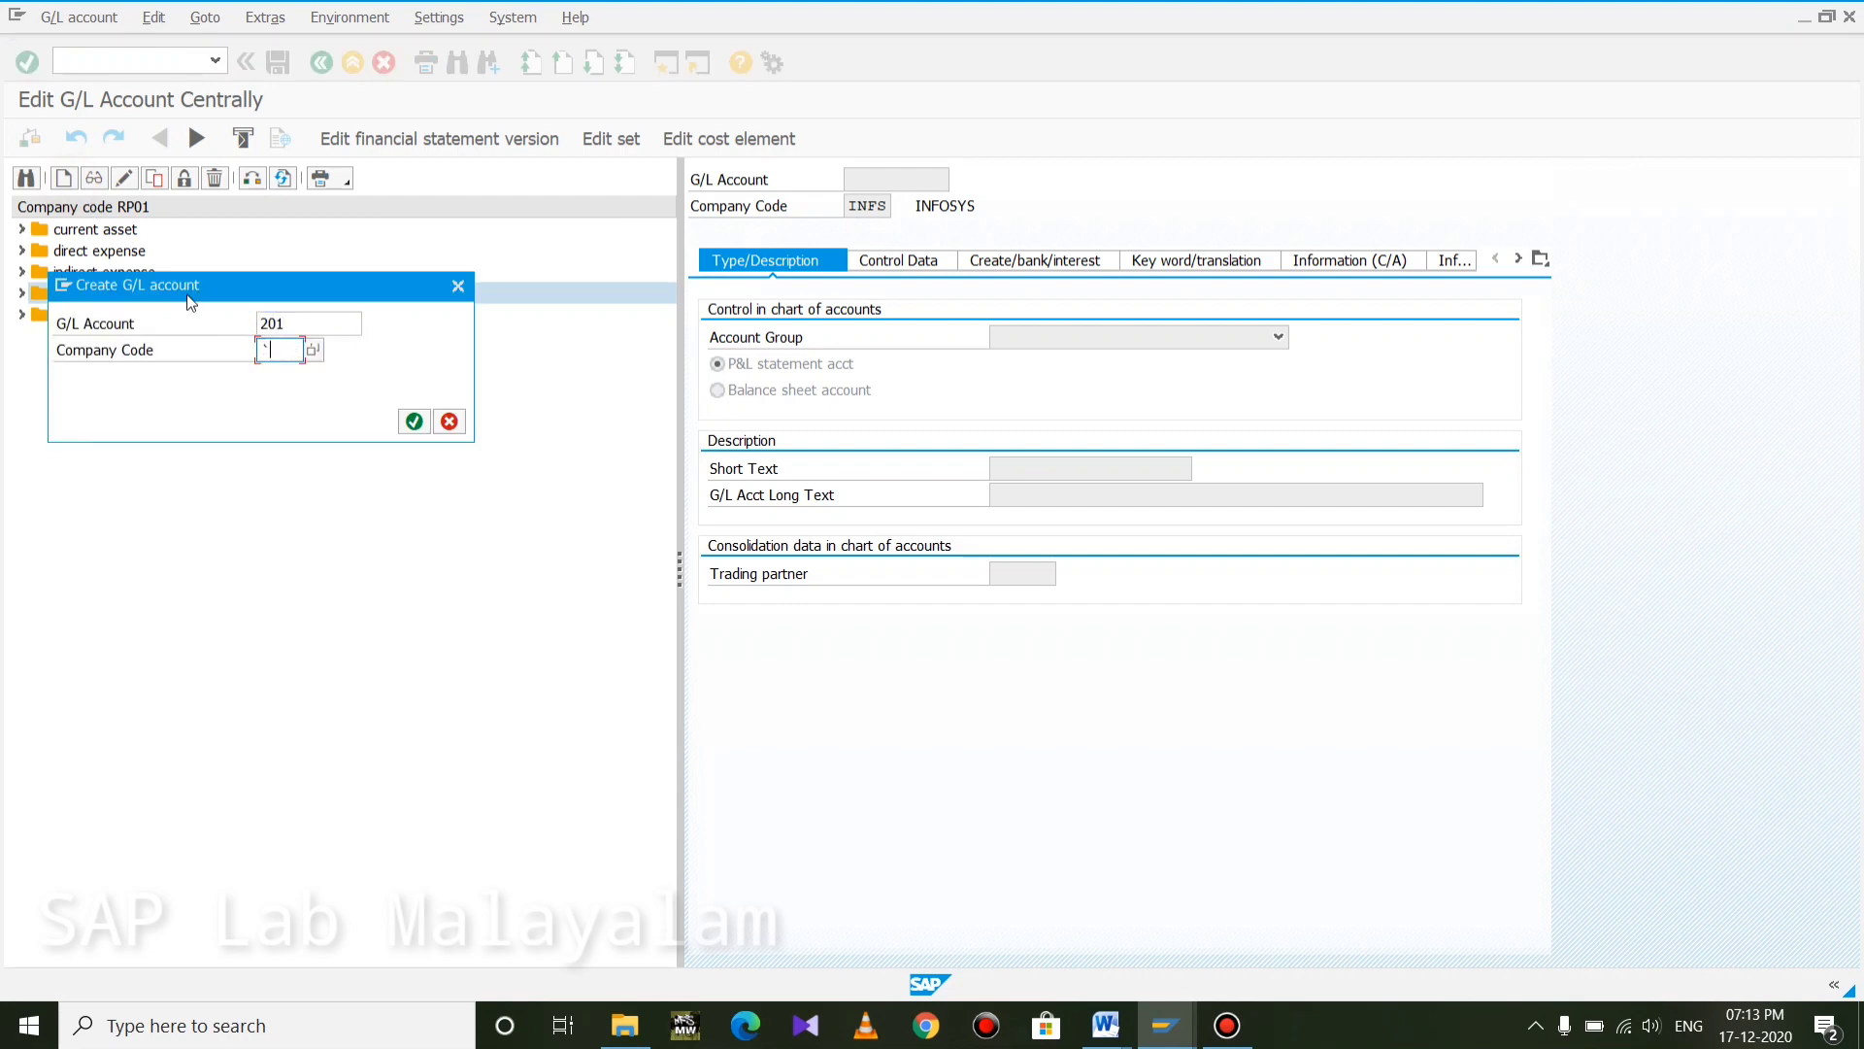
pyautogui.press('BackSpace')
pyautogui.press('Down')
pyautogui.press('Return')
pyautogui.press('Return')
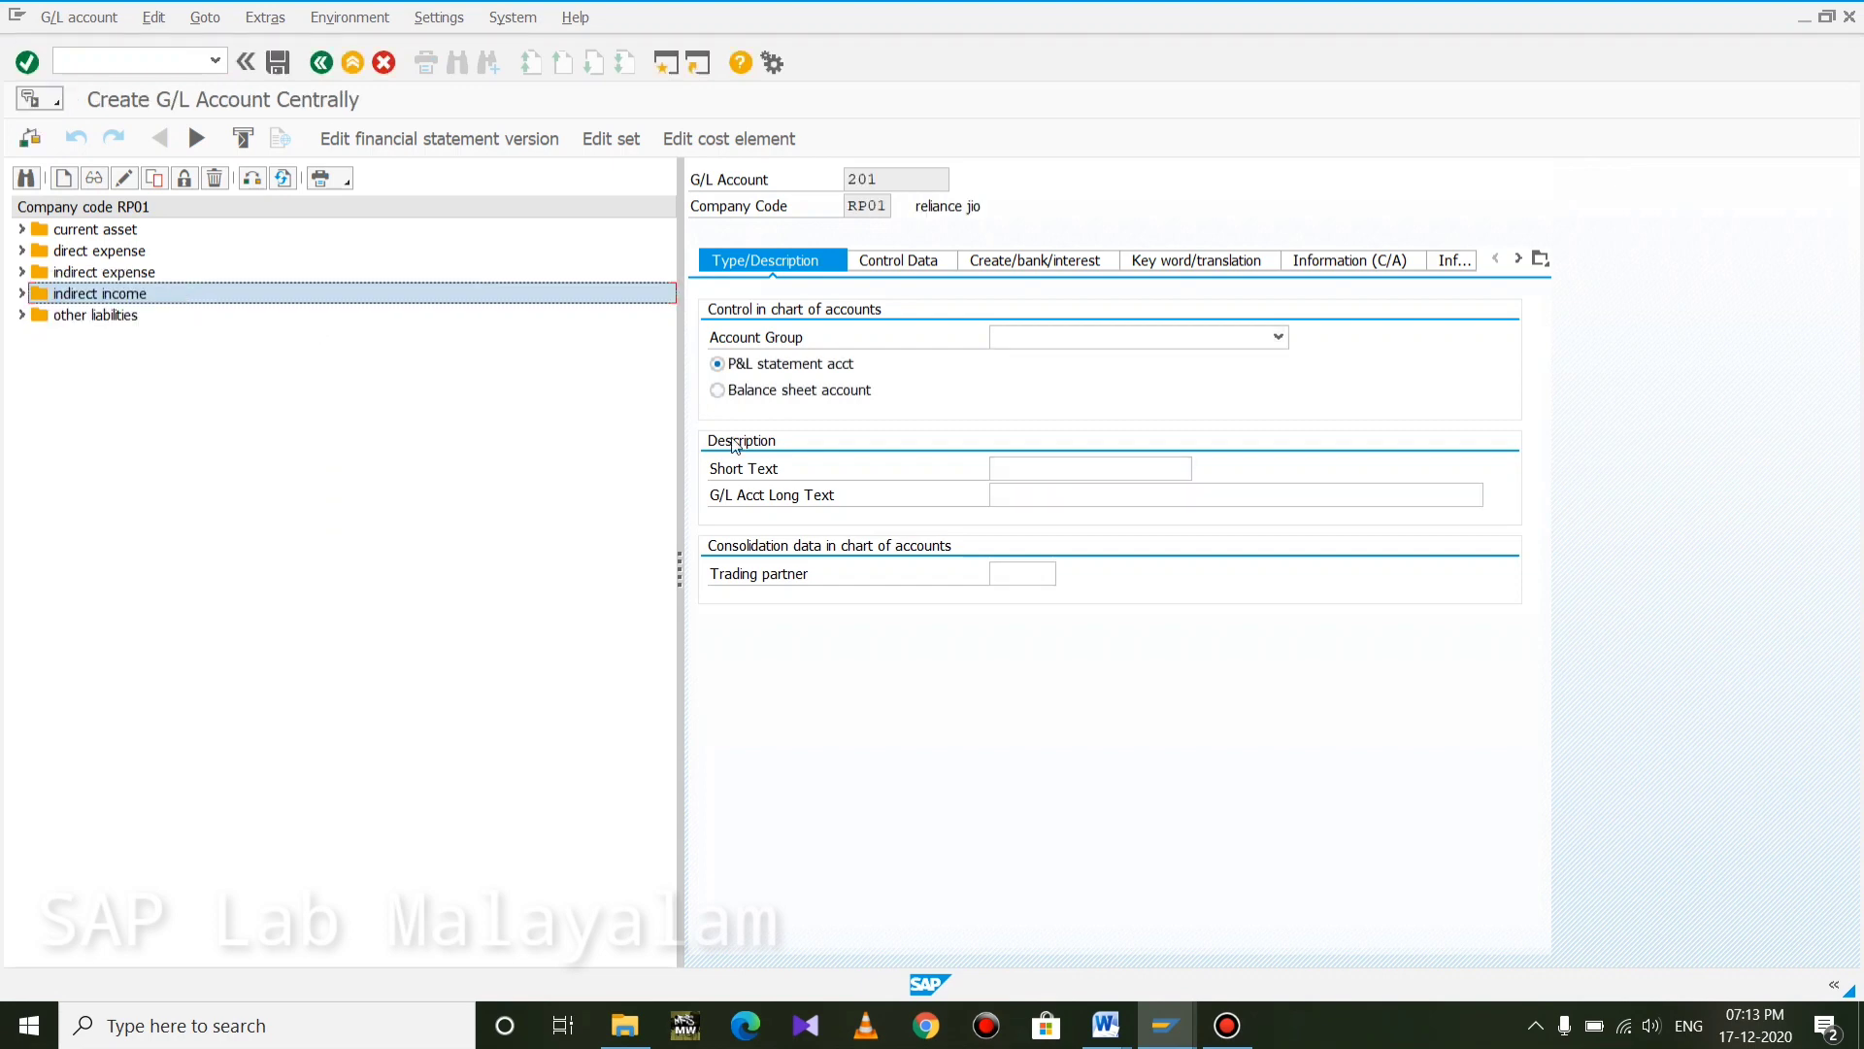
# Step: Assign account 201 to the current liability account group and mark it as a balance sheet account
pyautogui.click(1277, 336)
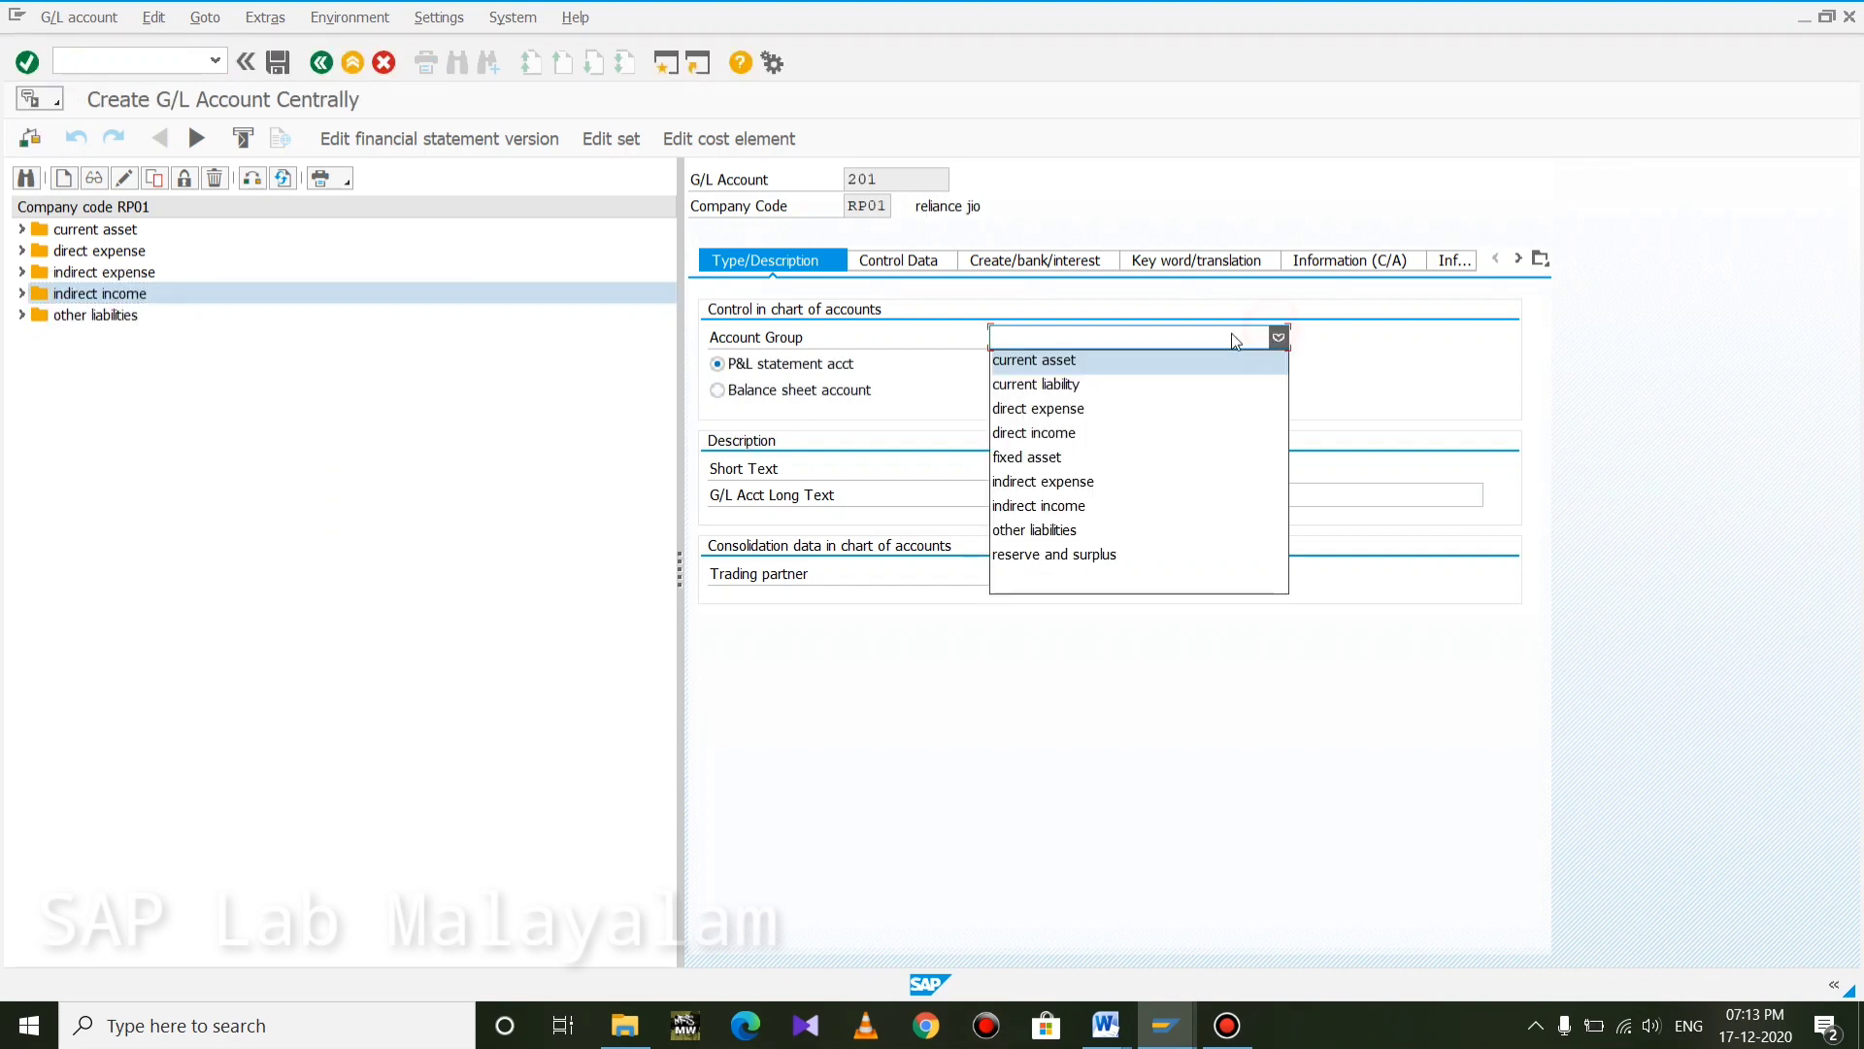
pyautogui.click(1073, 383)
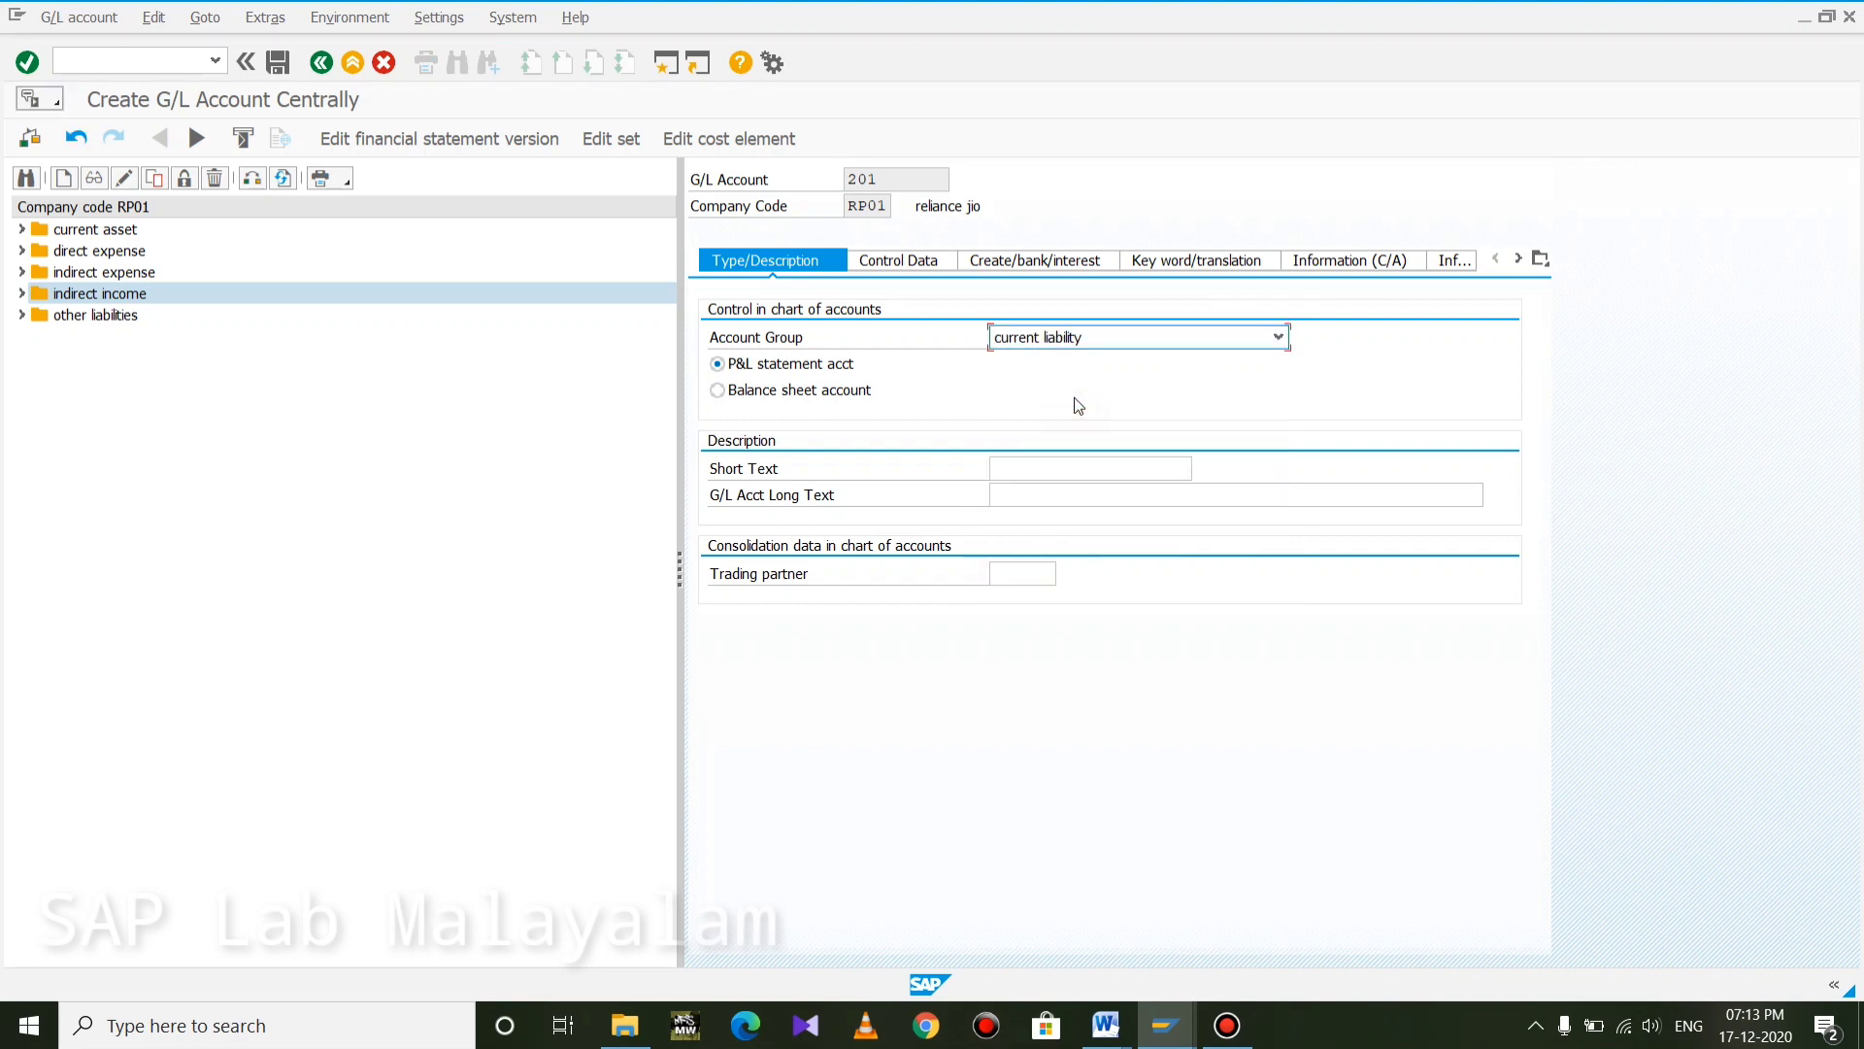
pyautogui.click(835, 394)
# Step: Enter "accounts payable" as both the short text and the G/L account long text
pyautogui.click(1058, 467)
pyautogui.write('a')
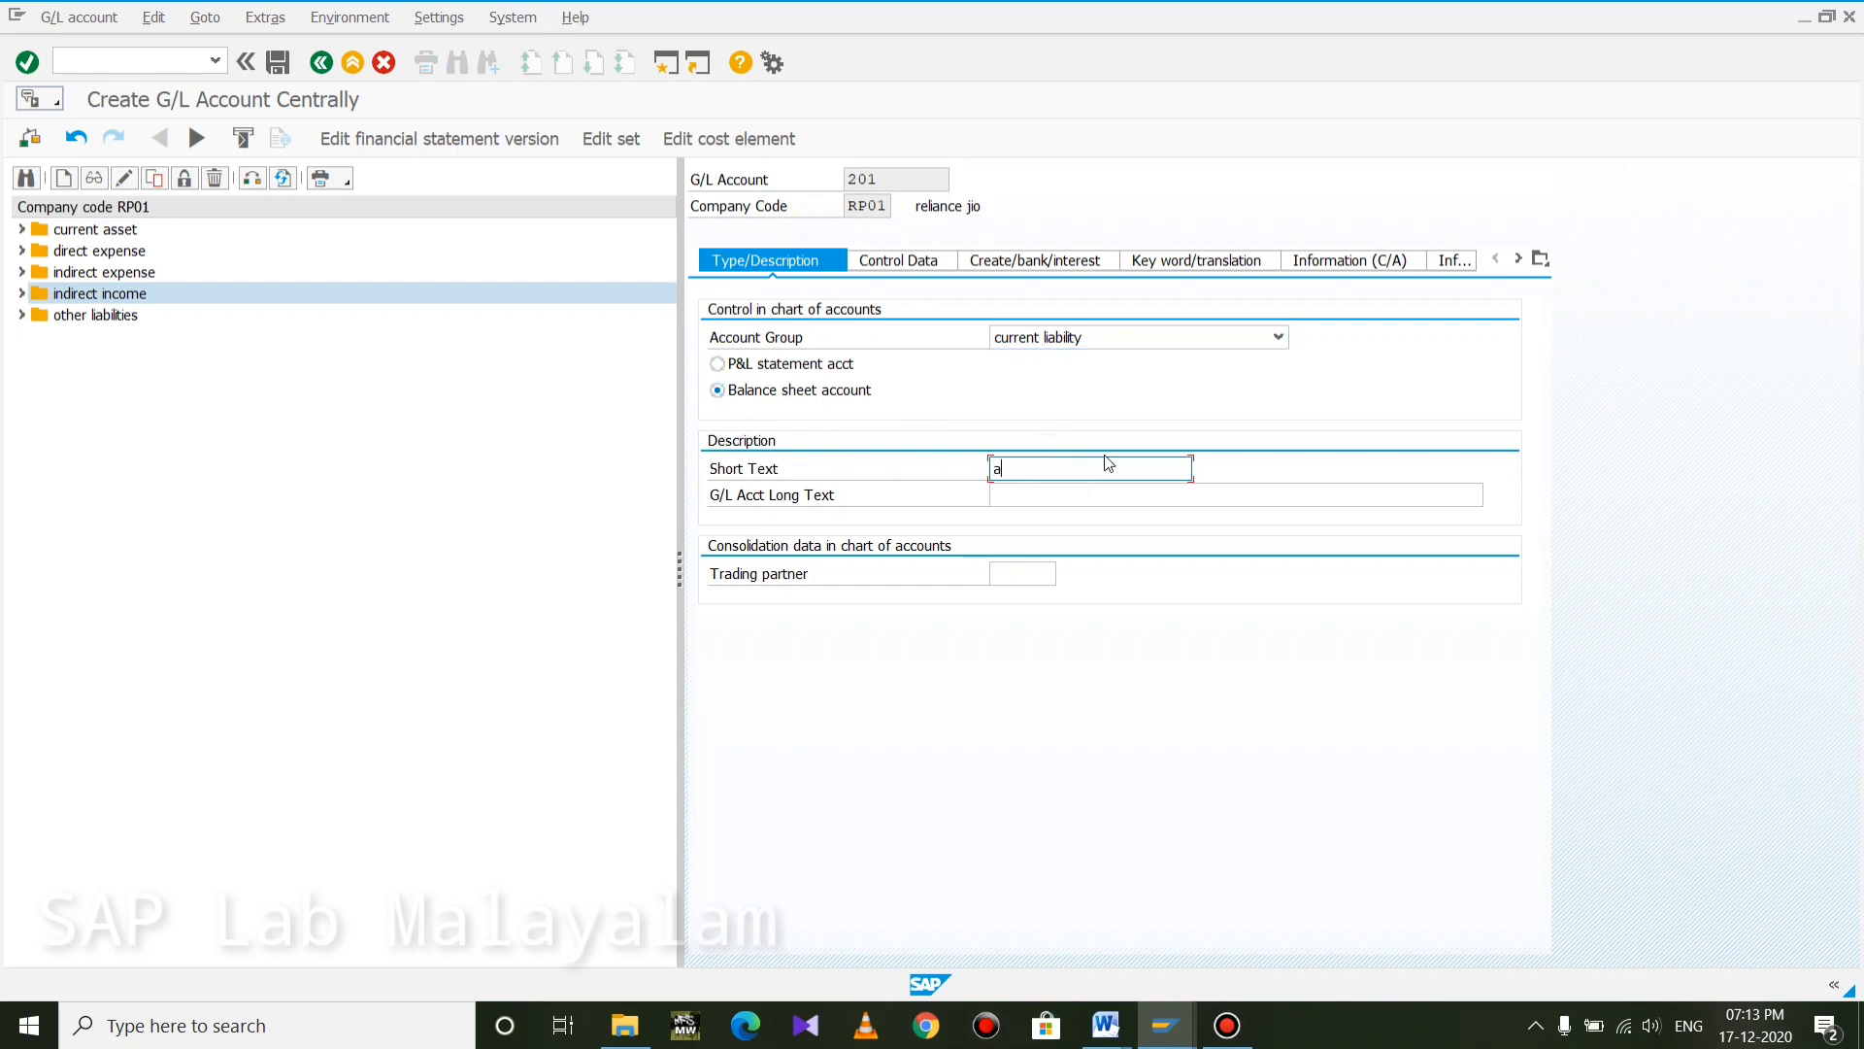
pyautogui.write('ccounts payable')
pyautogui.click(1069, 495)
pyautogui.moveTo(1132, 468); pyautogui.dragTo(826, 465)
pyautogui.hotkey('ctrl', 'c')
pyautogui.click(1048, 504)
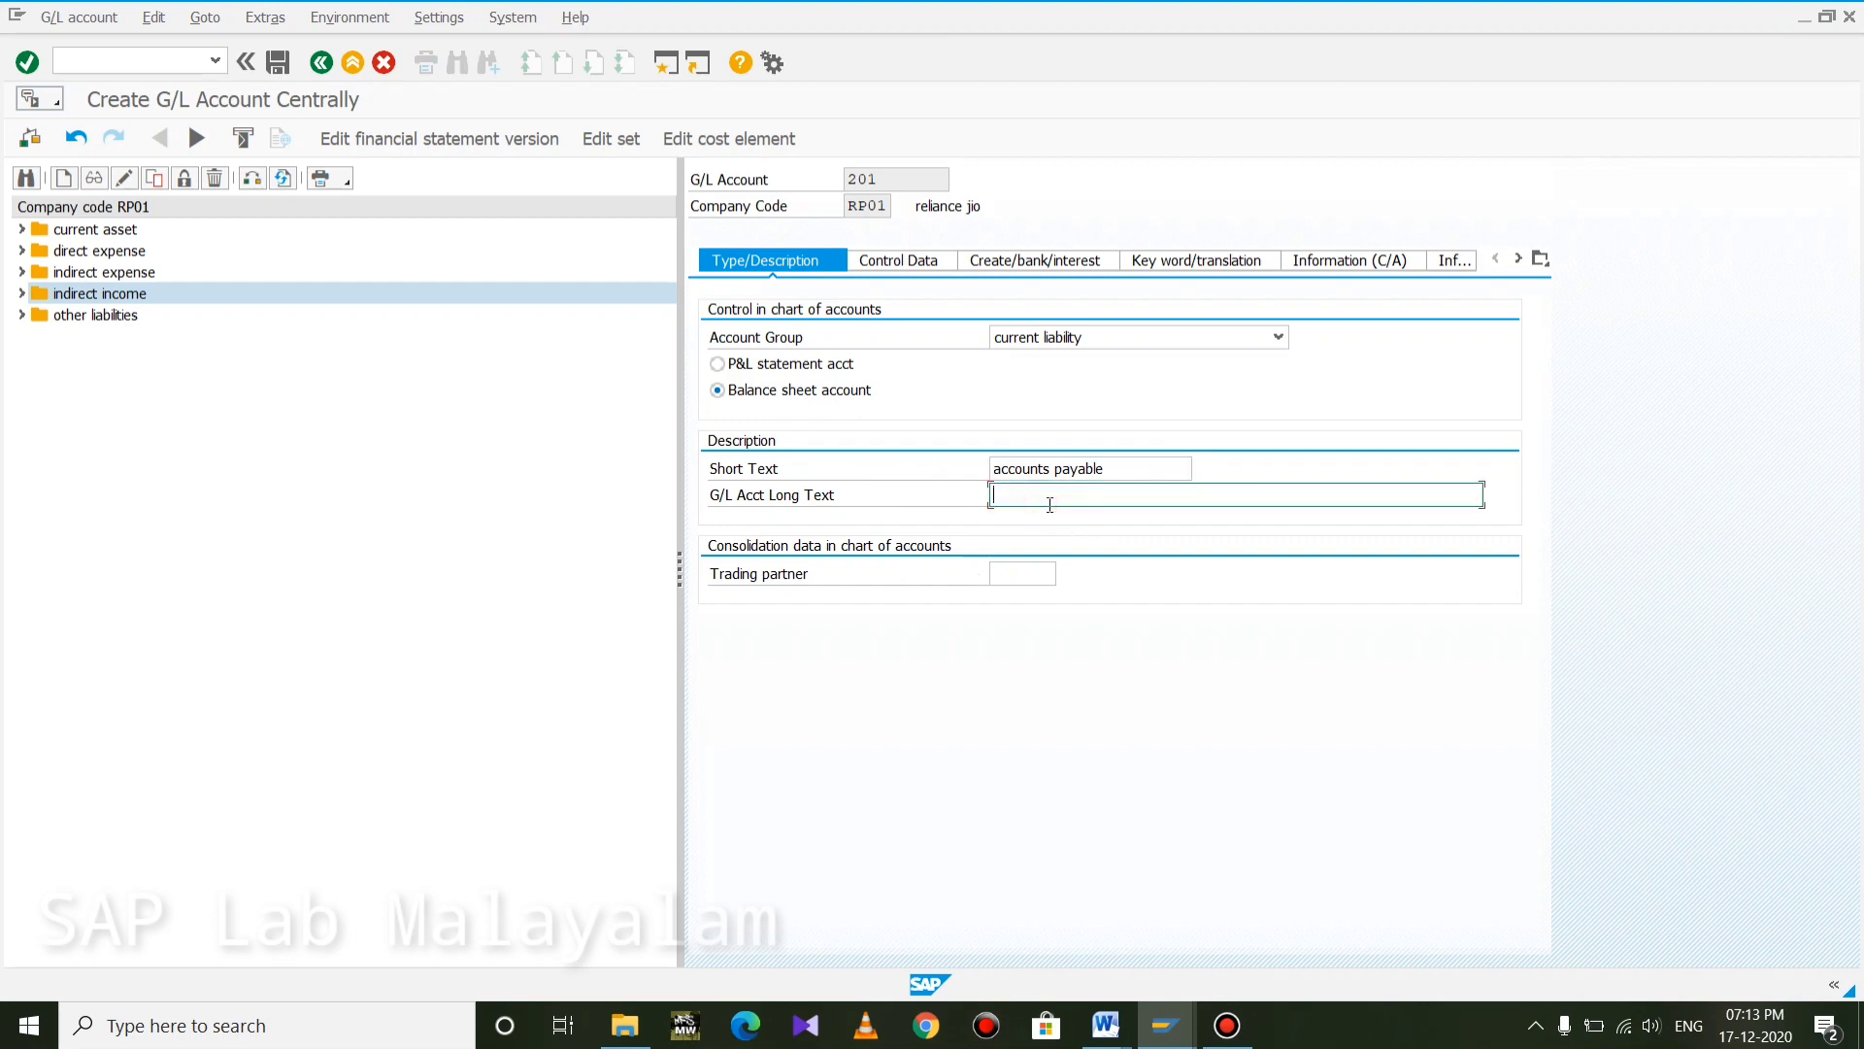
pyautogui.hotkey('ctrl', 'v')
# Step: Set the account's reconciliation account type to Vendors in its control data
pyautogui.click(897, 262)
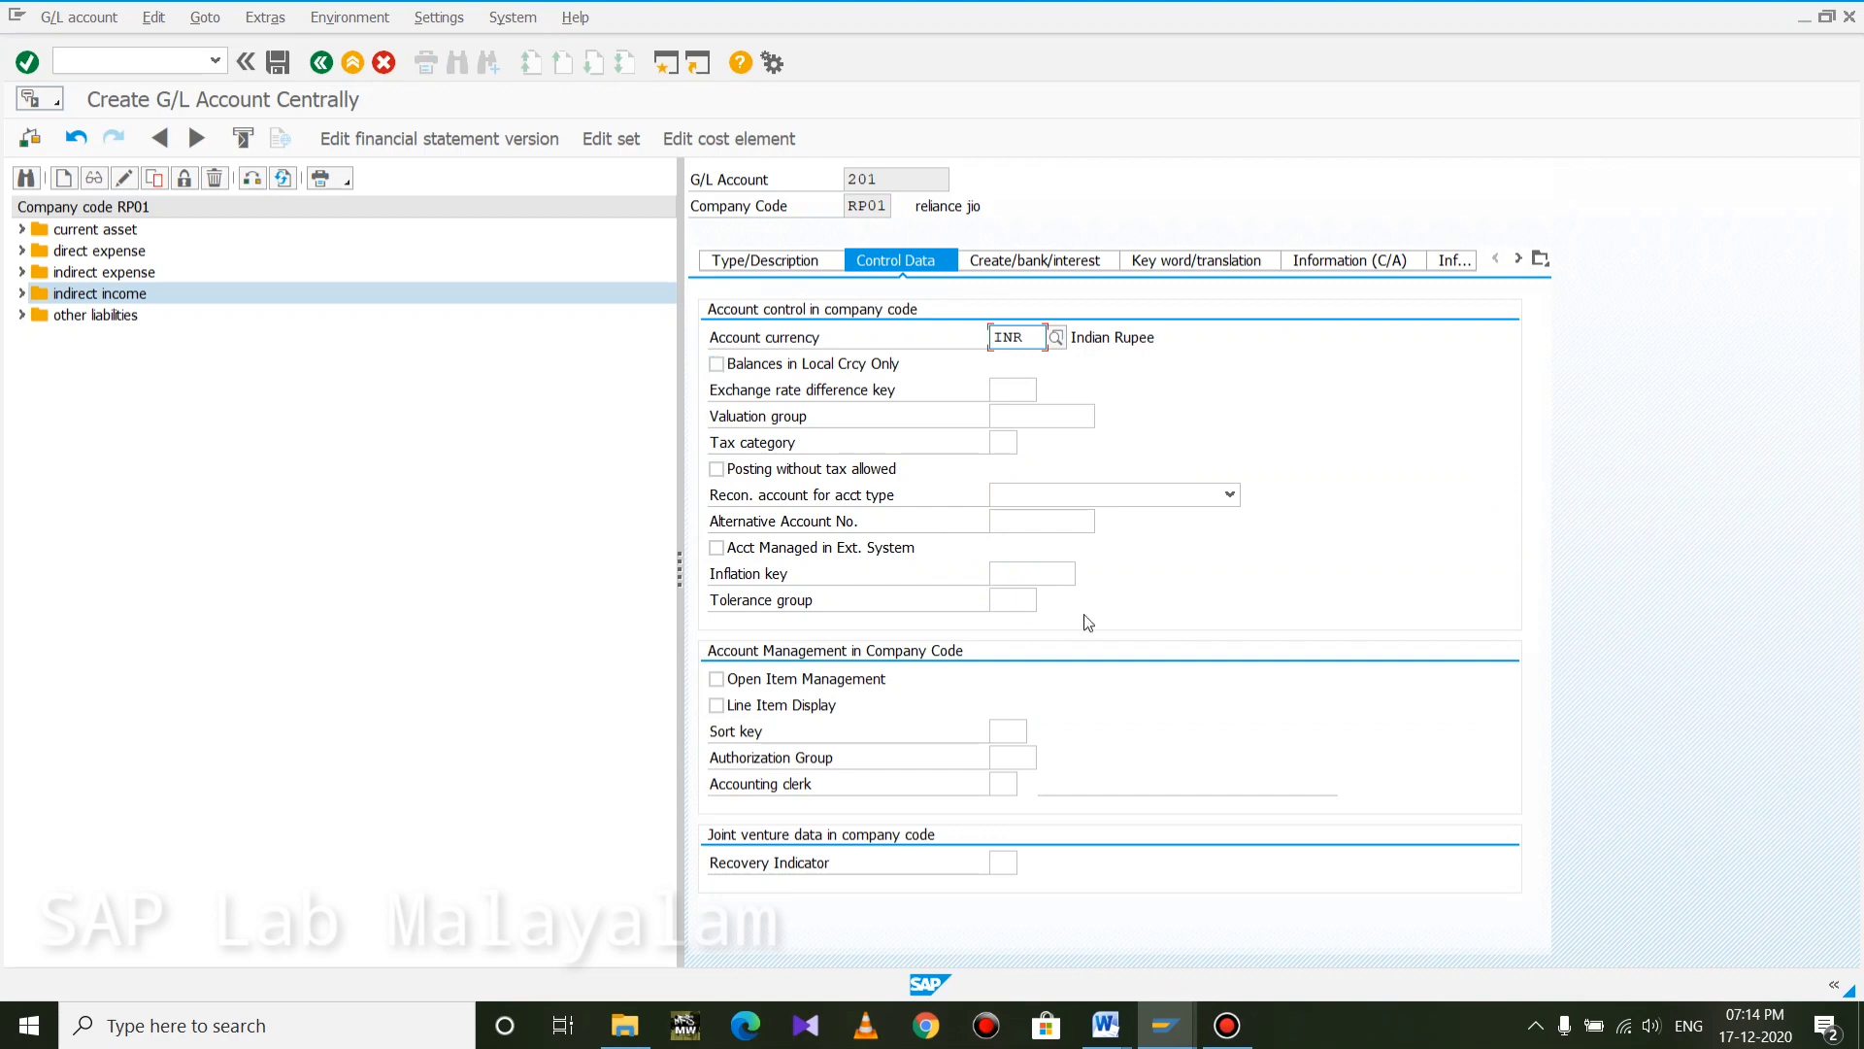
pyautogui.click(1177, 495)
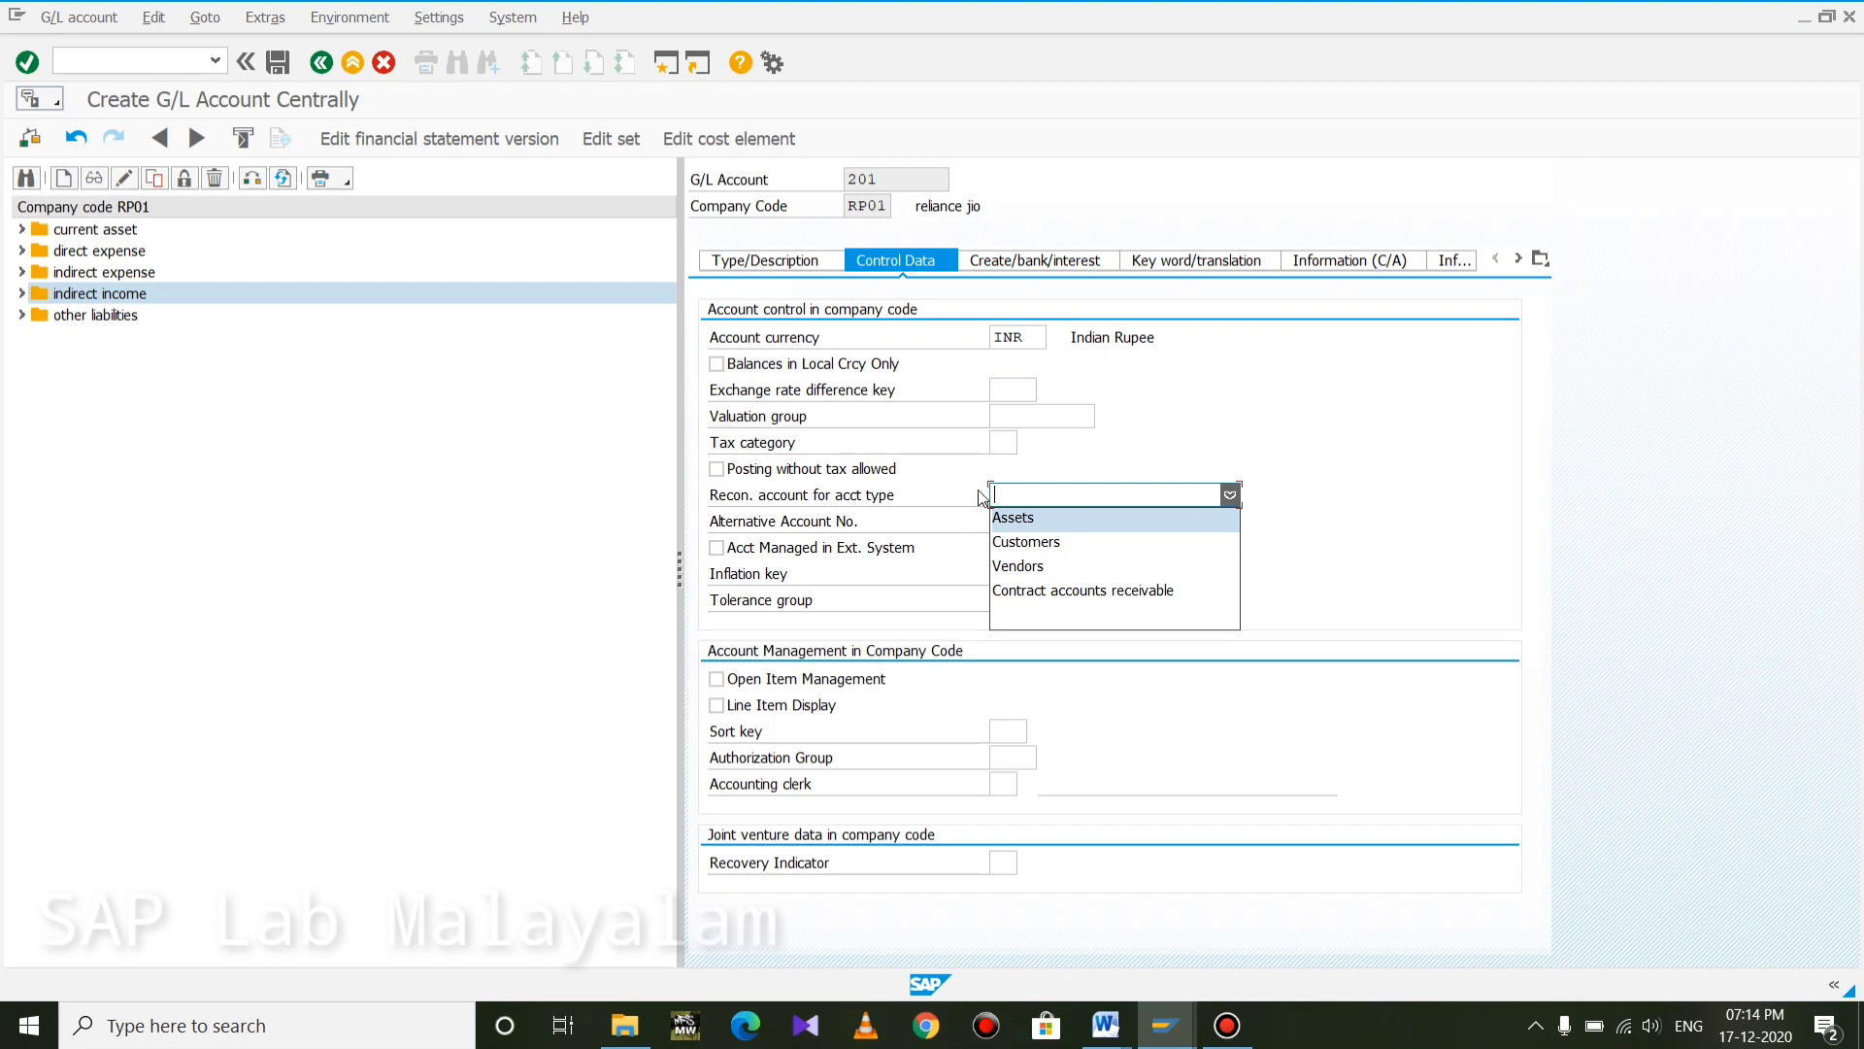
pyautogui.click(1071, 566)
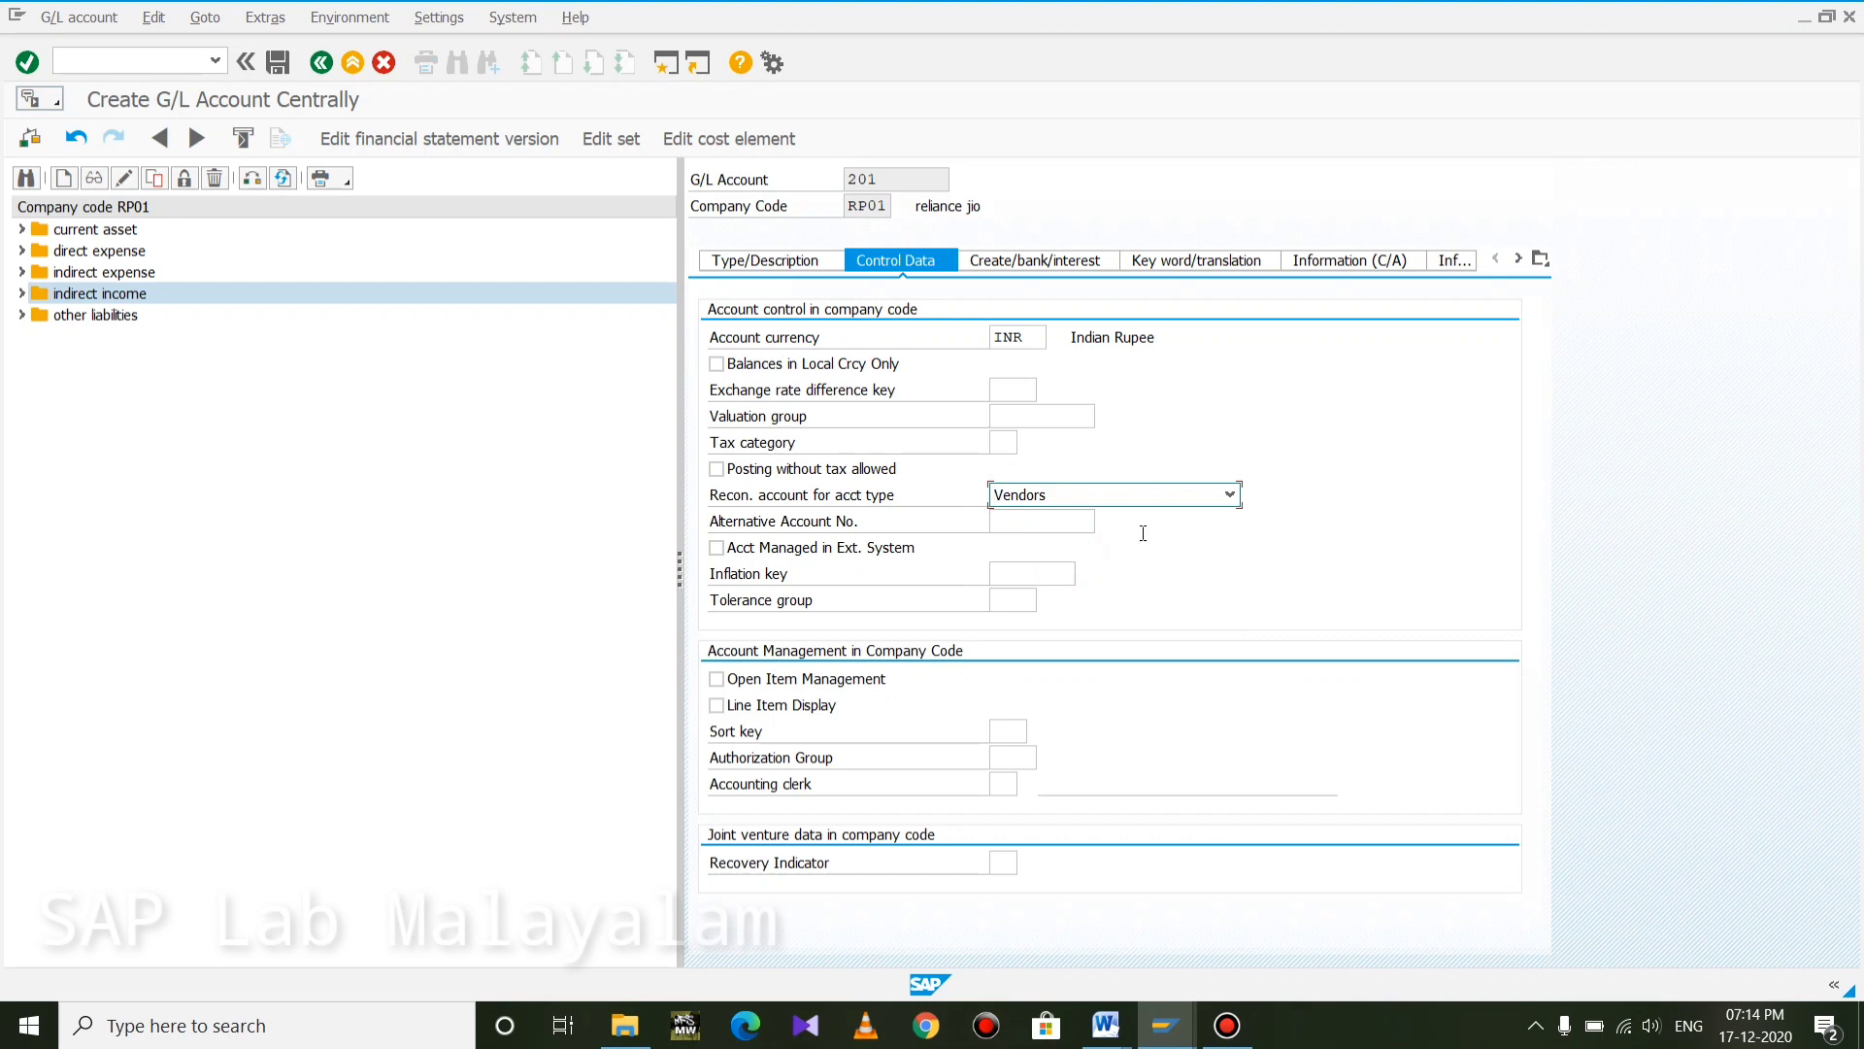
# Step: Enable line item display for account 201 and set its sort key to 012
pyautogui.click(736, 709)
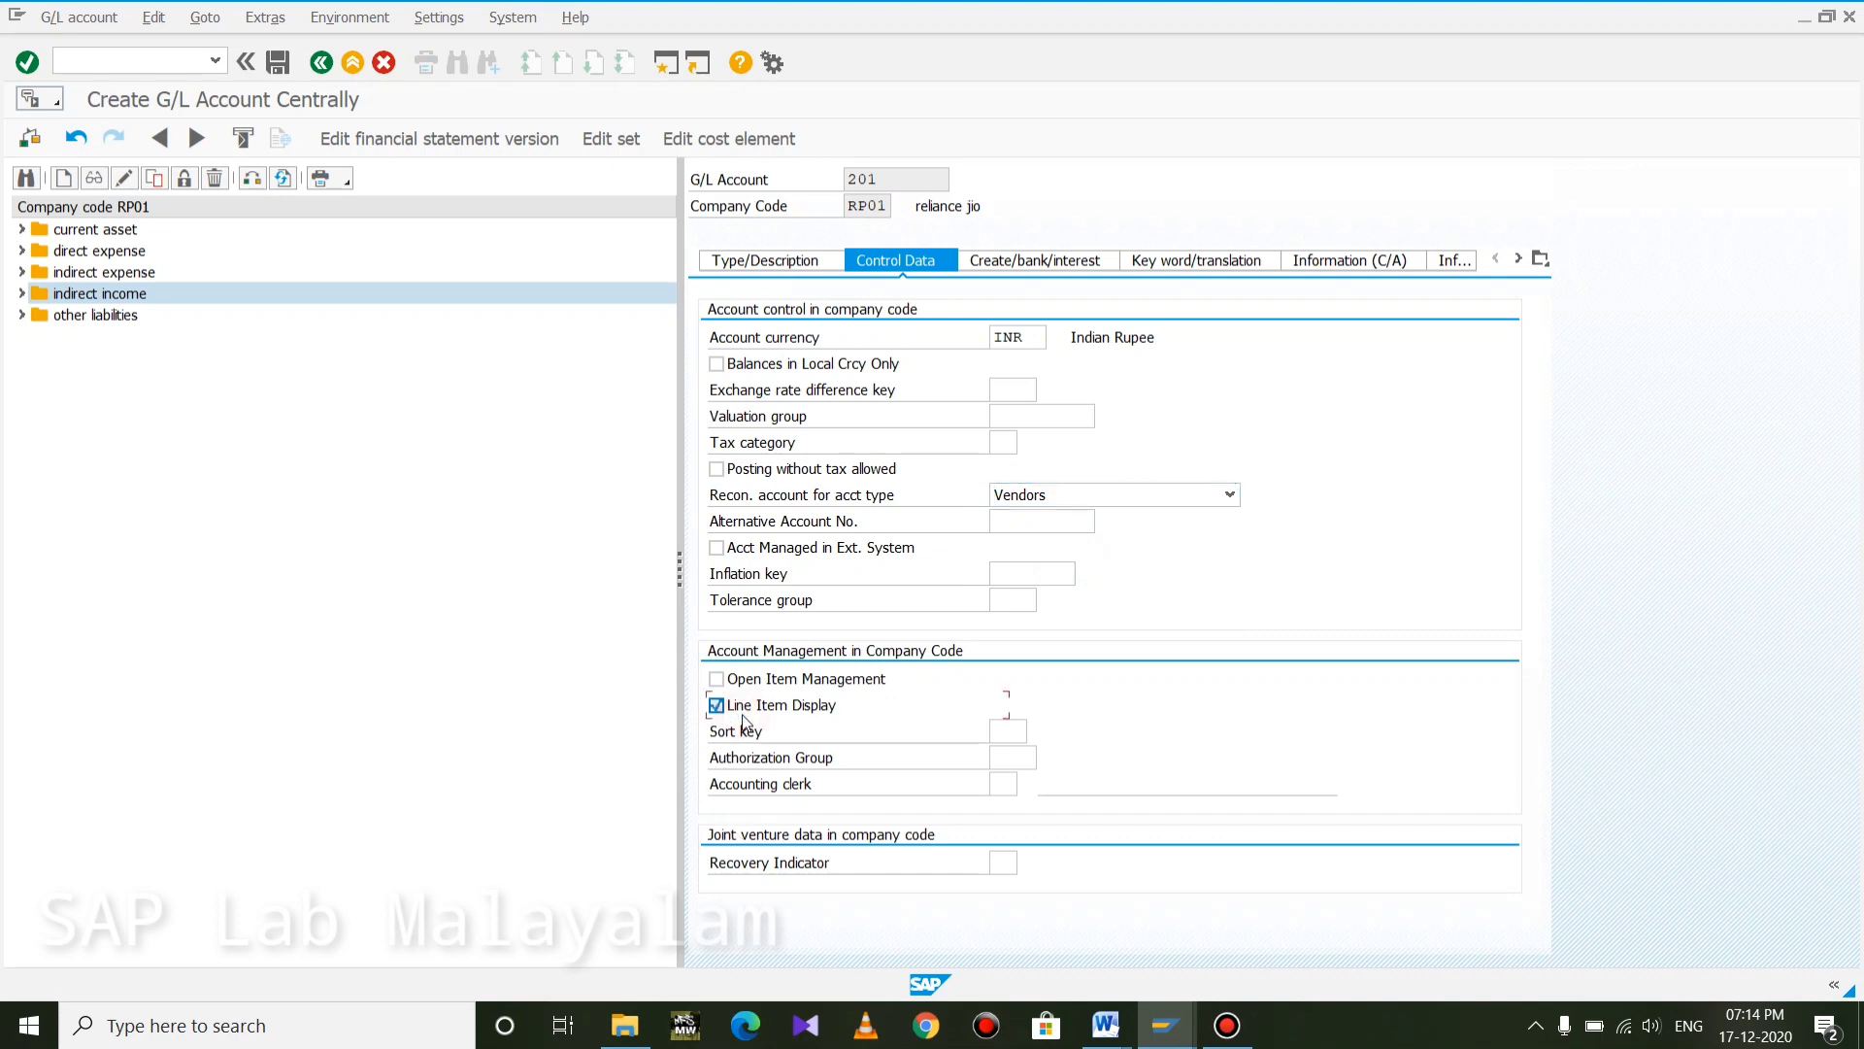
pyautogui.click(994, 733)
pyautogui.write('012')
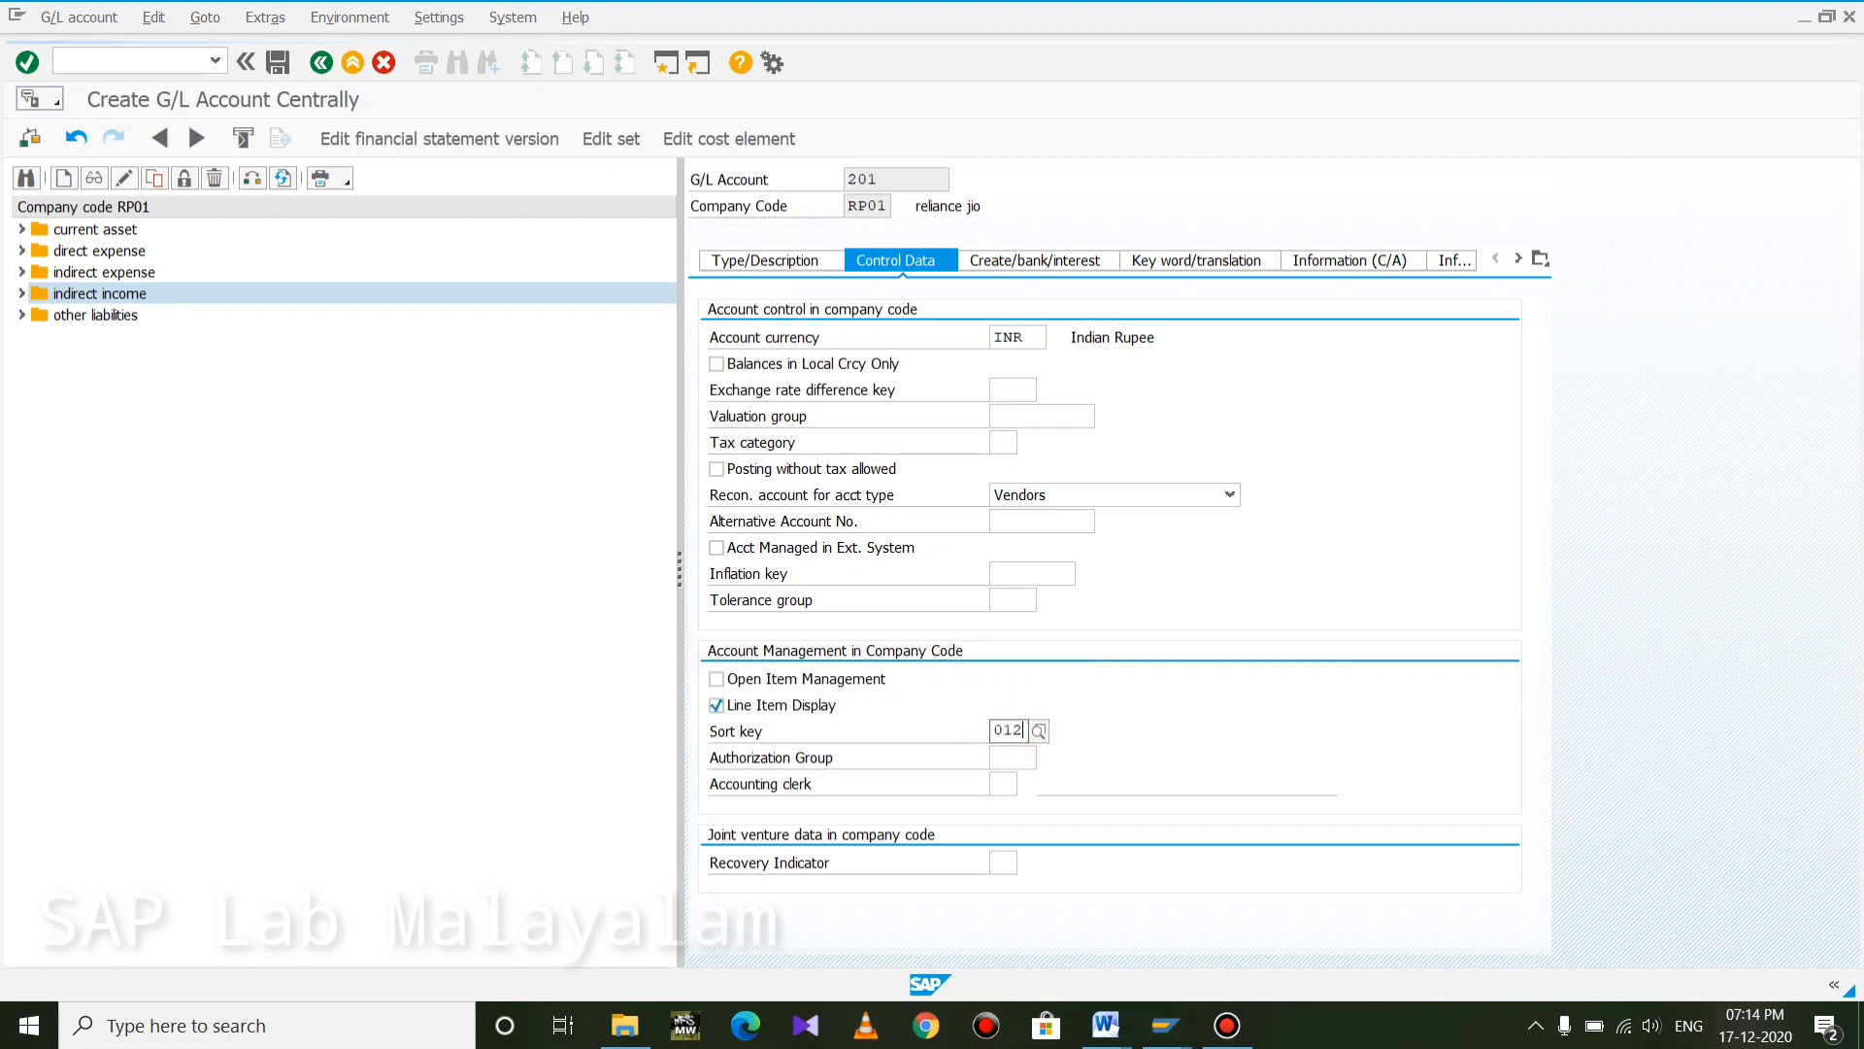
pyautogui.click(1118, 777)
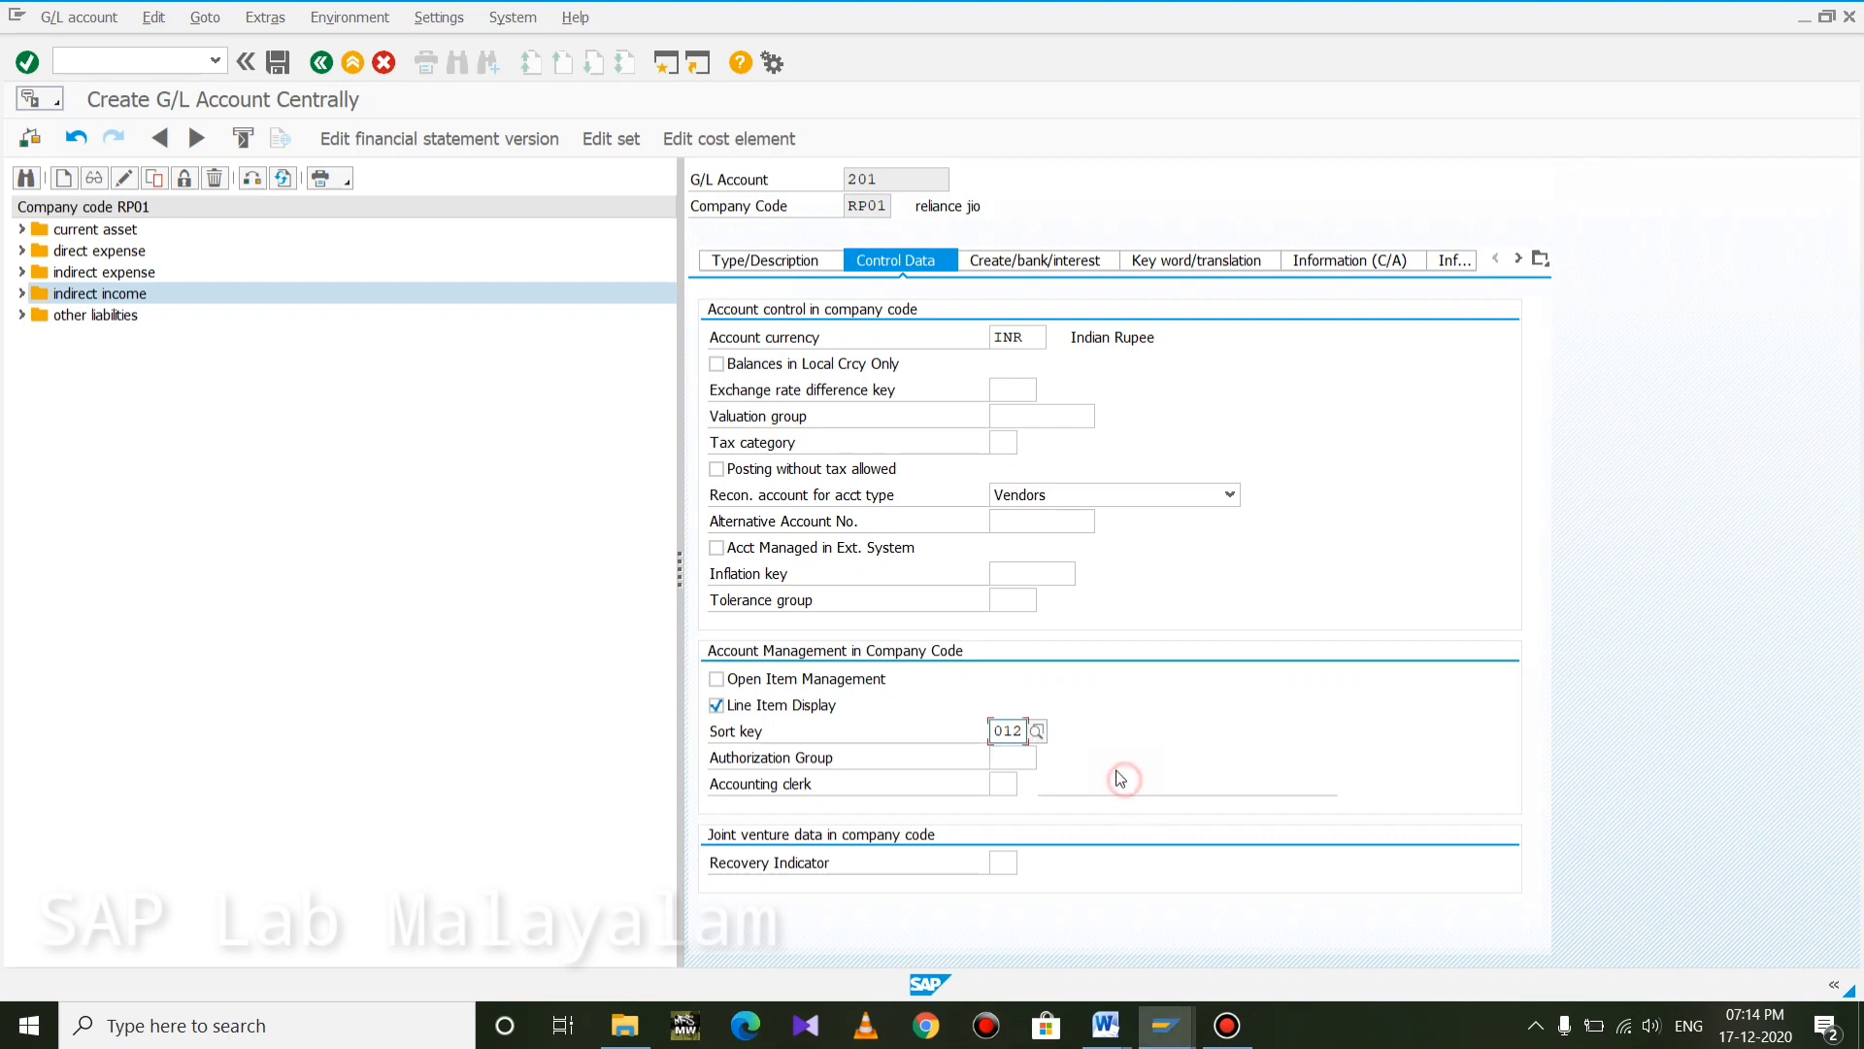
pyautogui.press('Return')
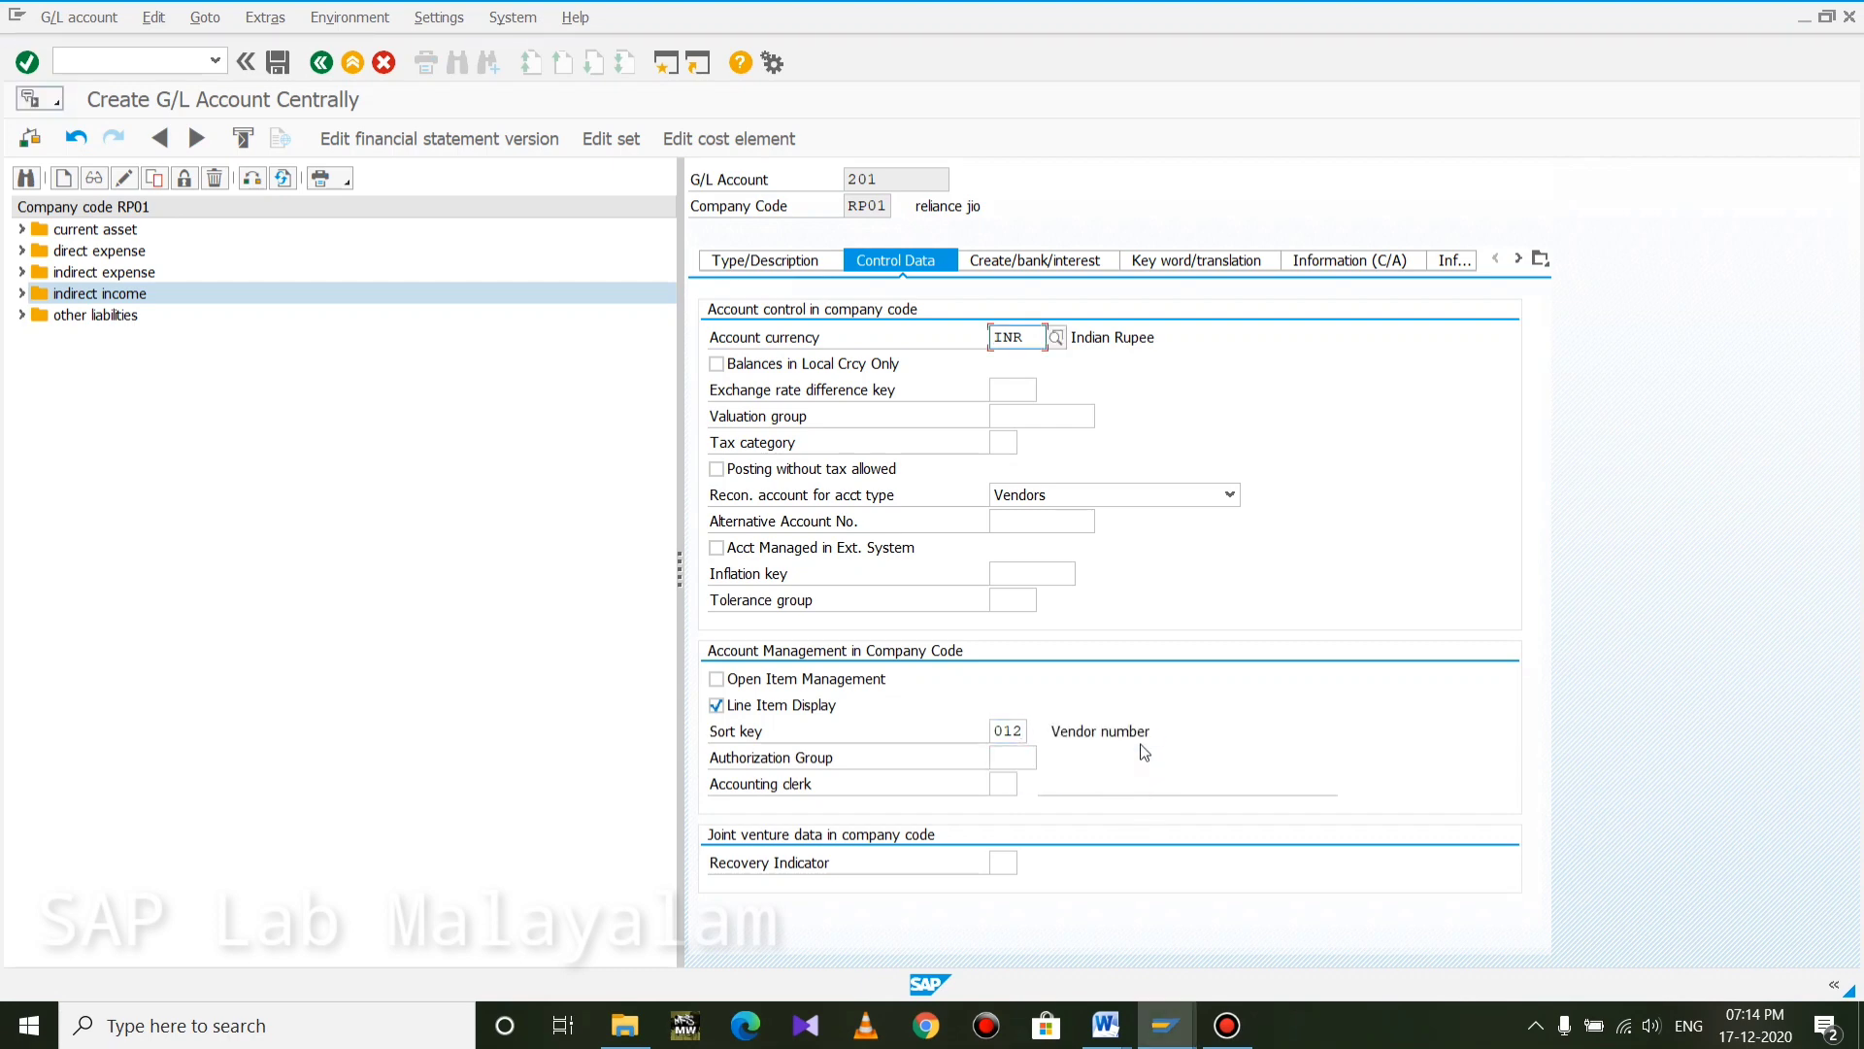
# Step: Assign field status group G067 to account 201 and save the account
pyautogui.click(1007, 264)
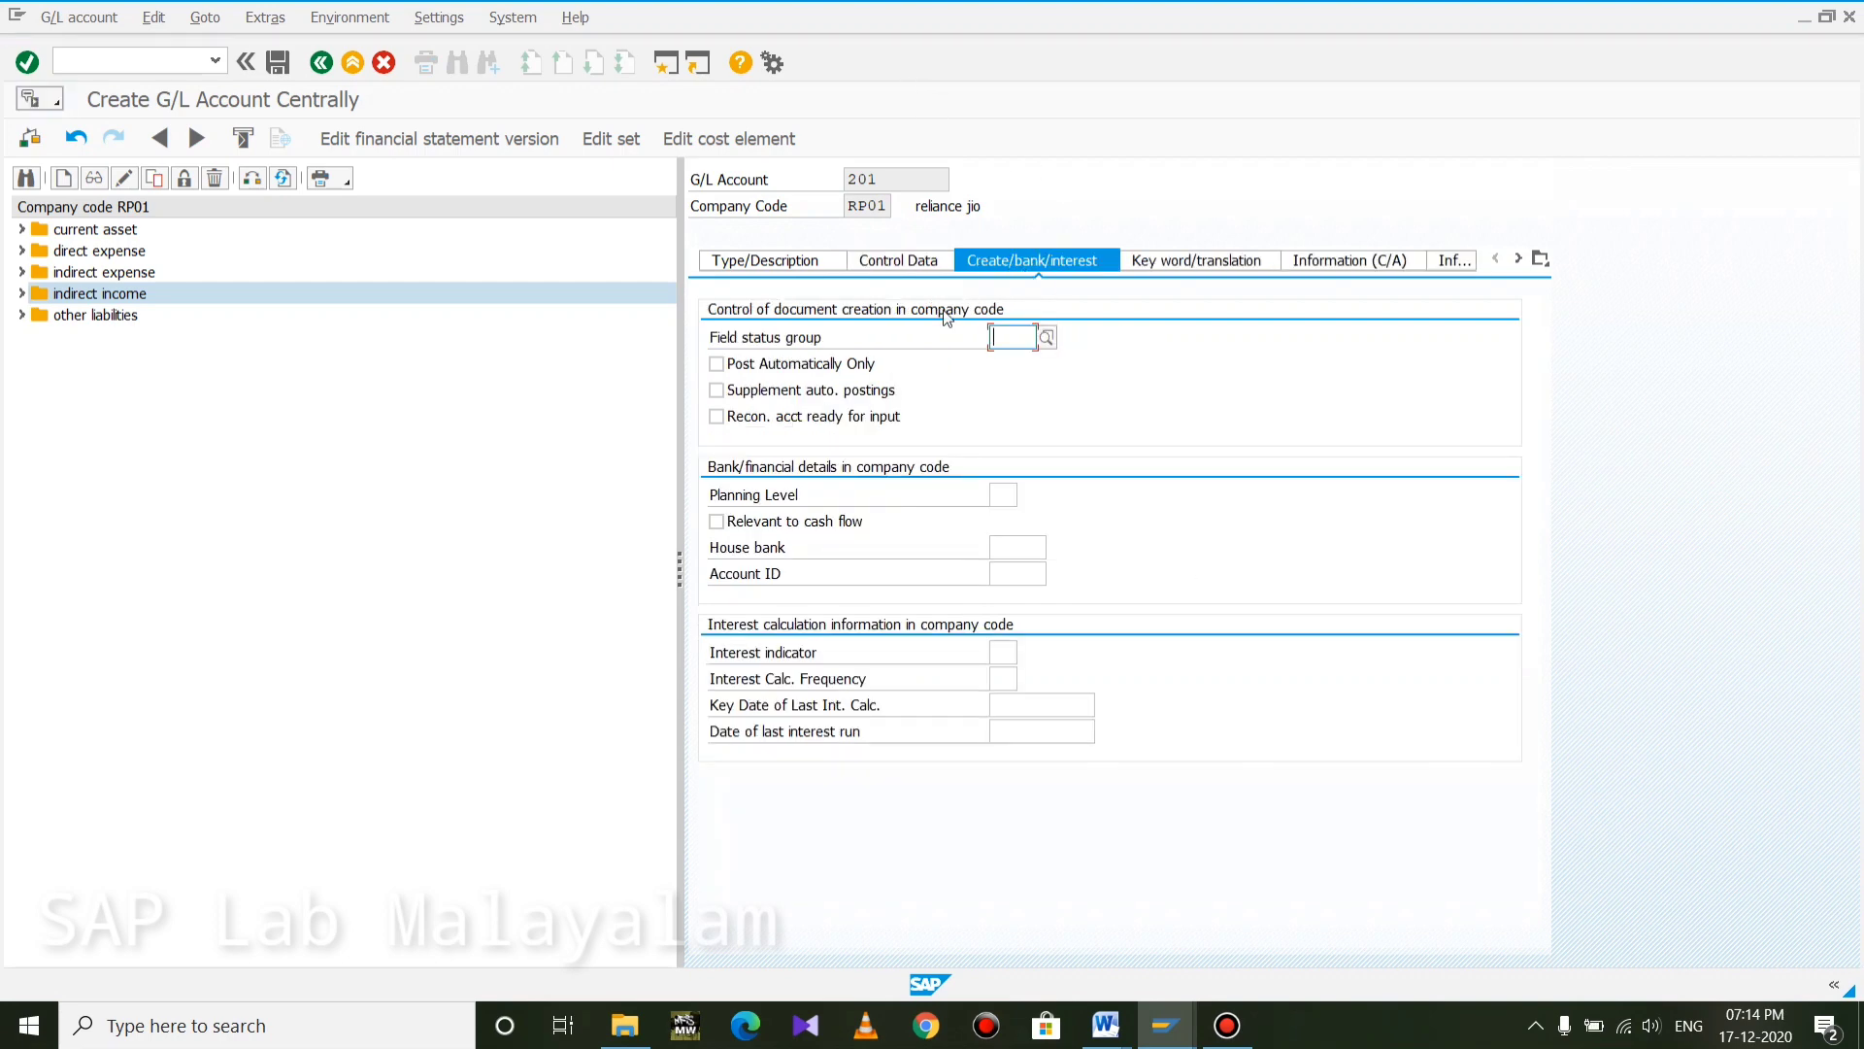
pyautogui.click(1049, 336)
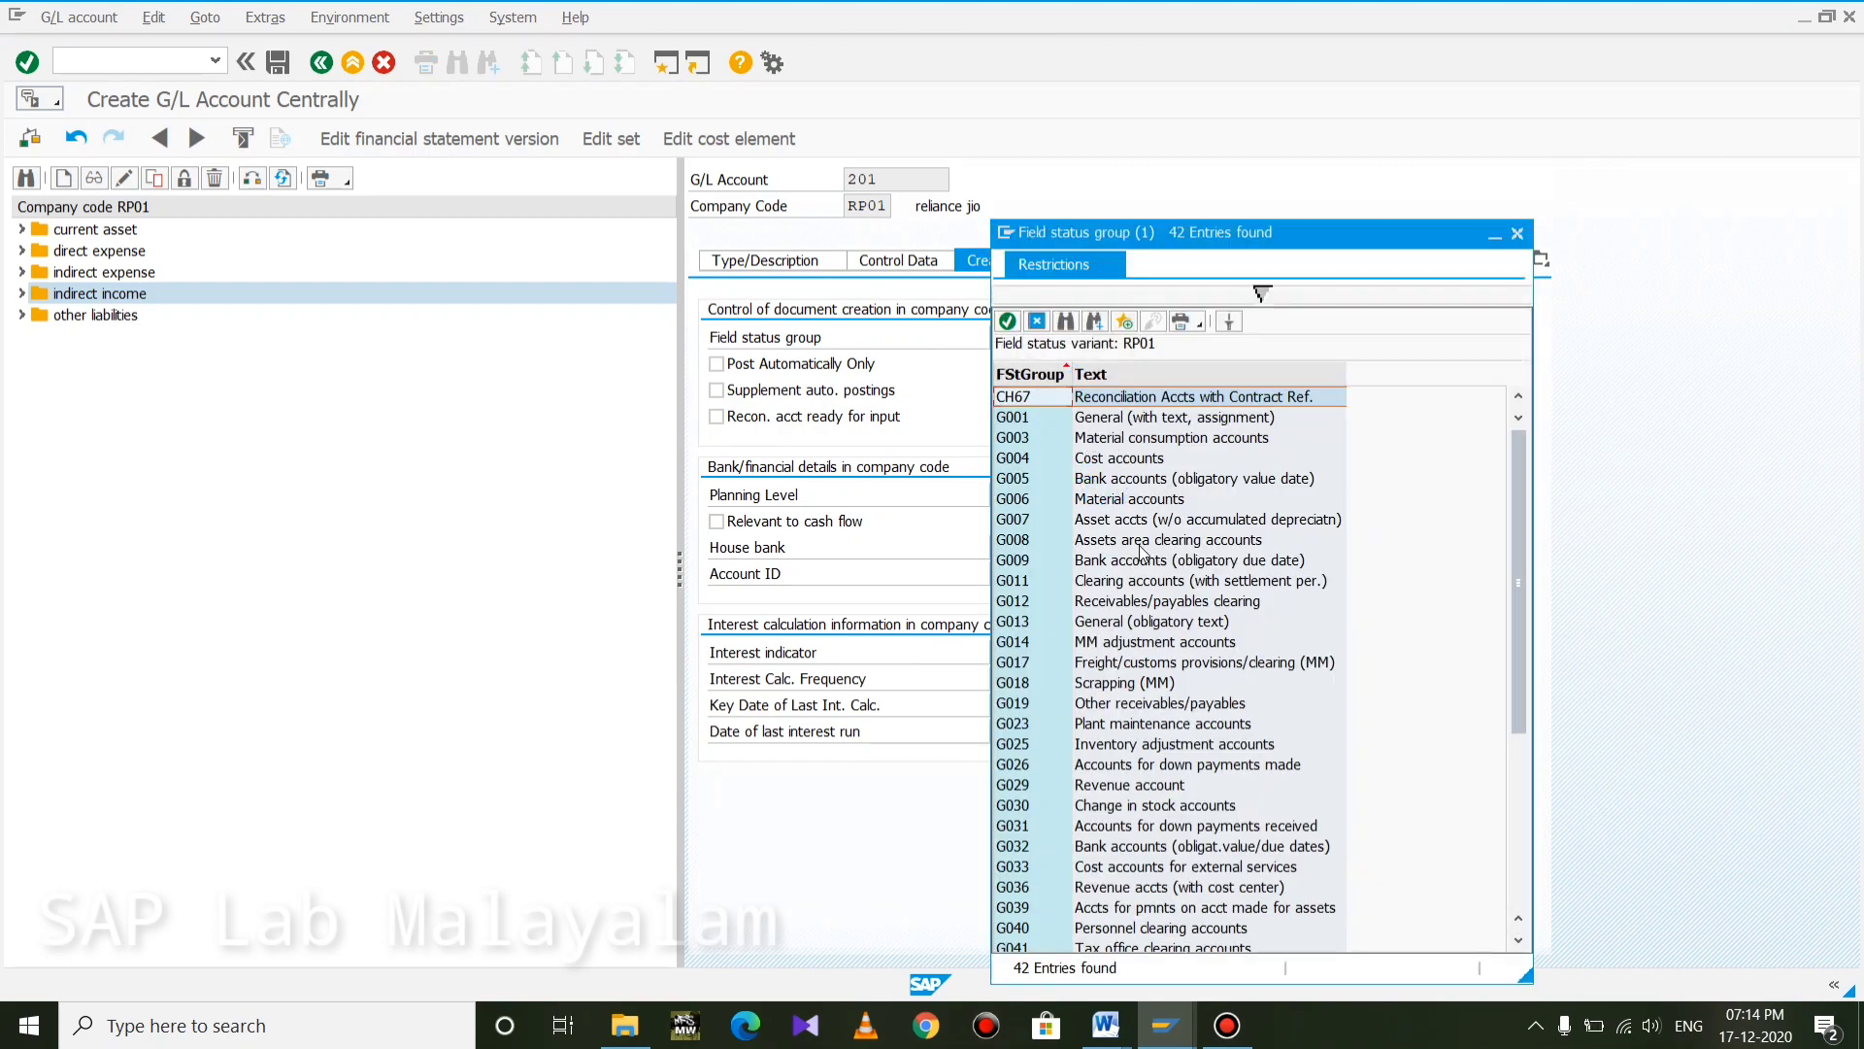
pyautogui.scroll(-4, 1145, 593)
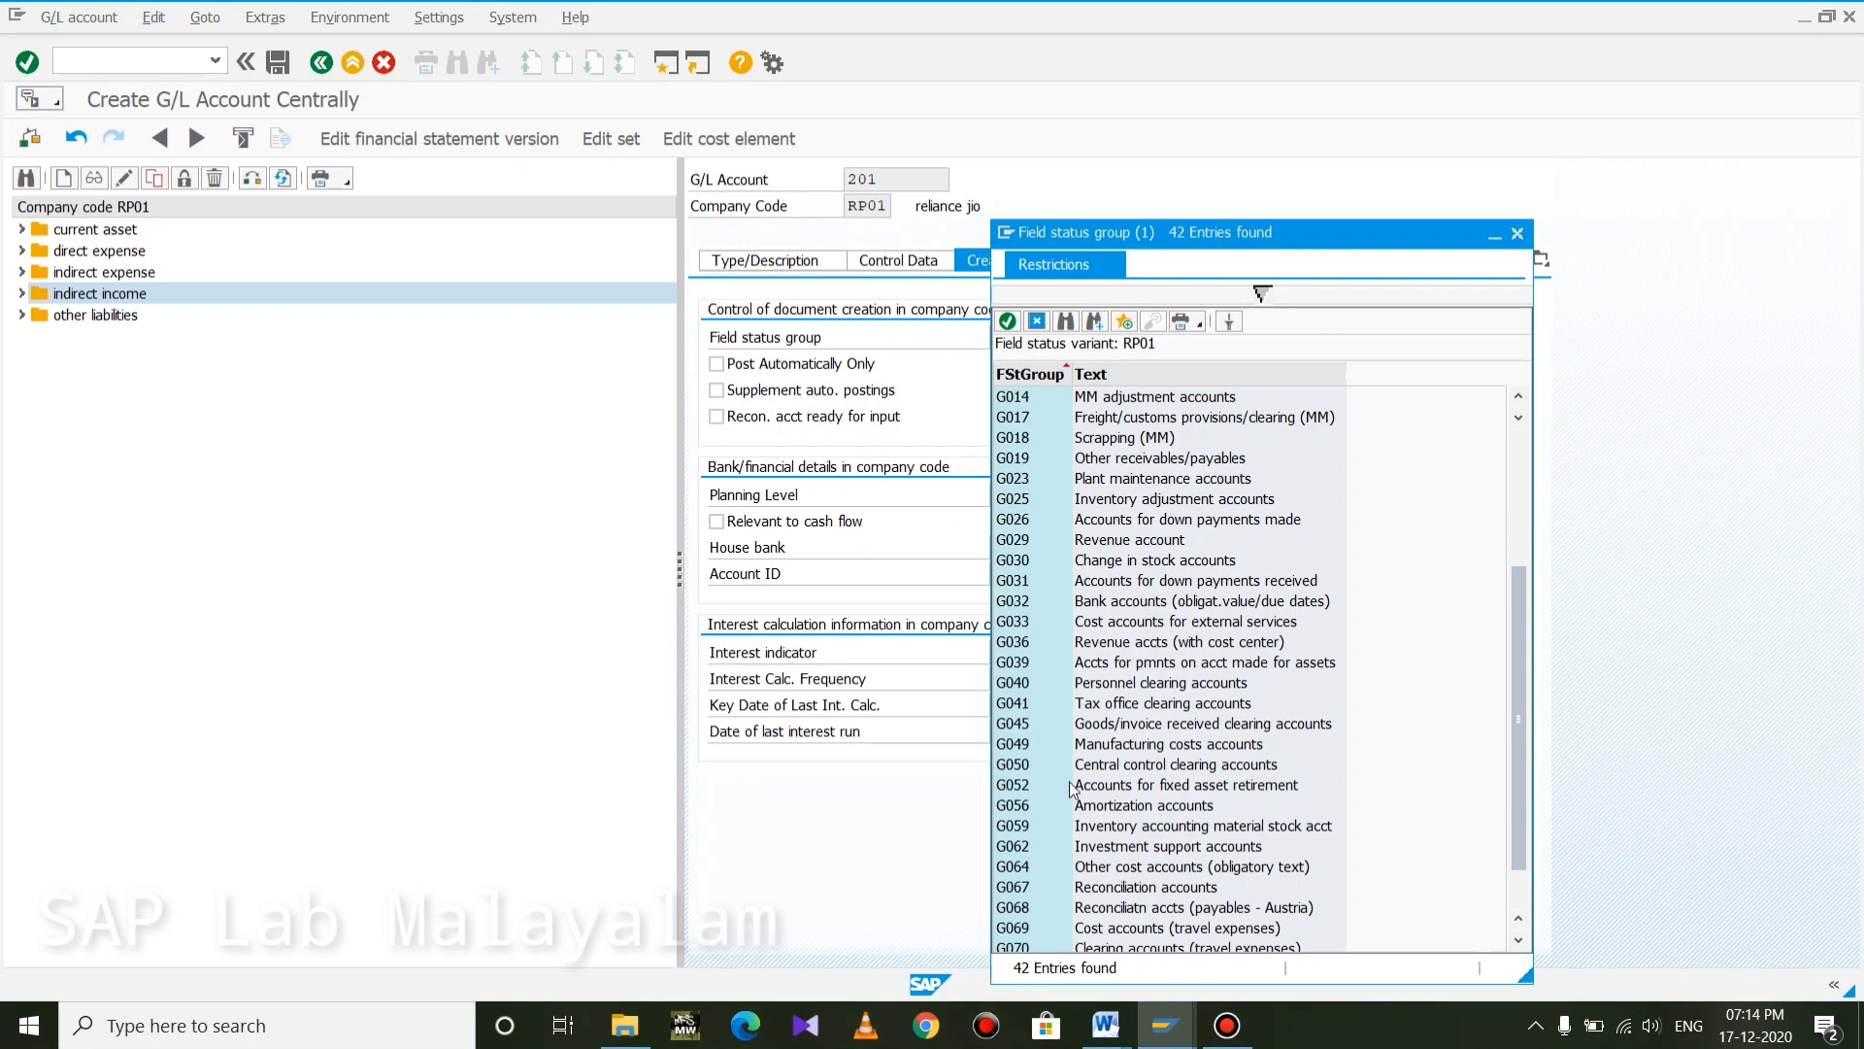
pyautogui.scroll(-1, 1070, 788)
pyautogui.doubleClick(1057, 830)
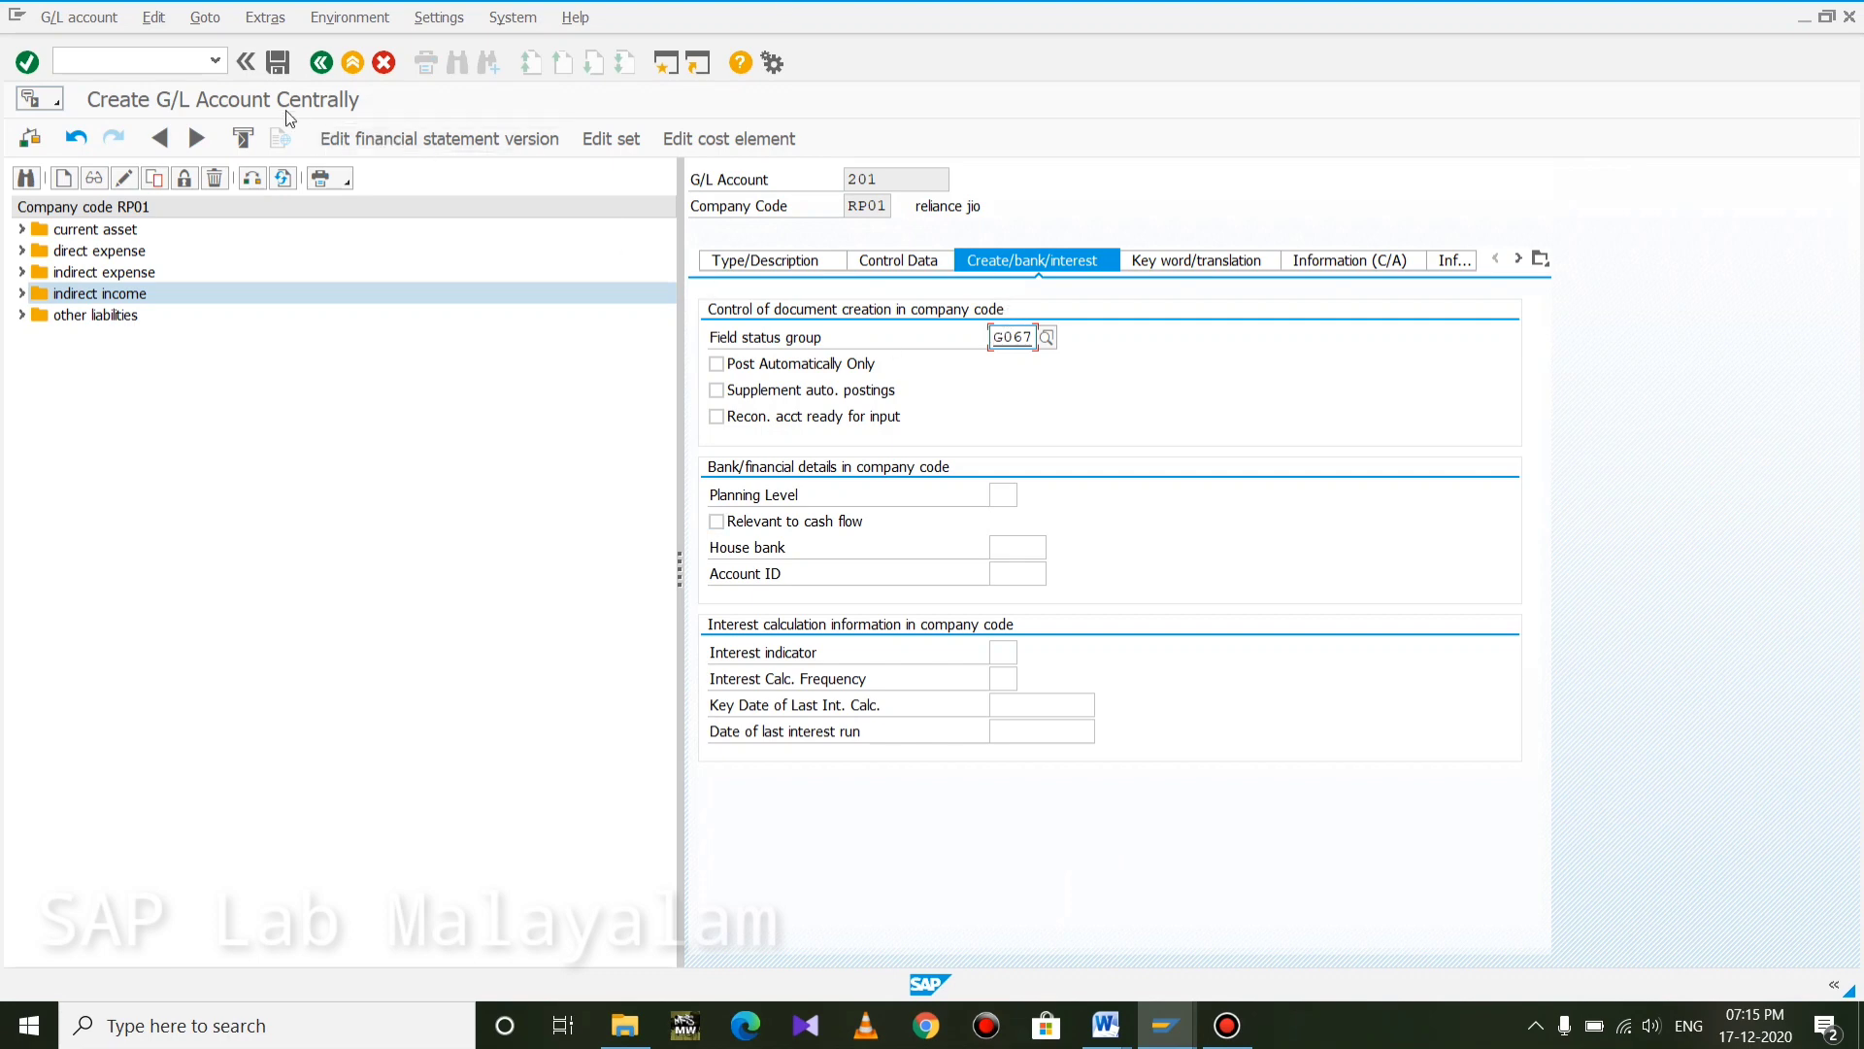
pyautogui.click(276, 68)
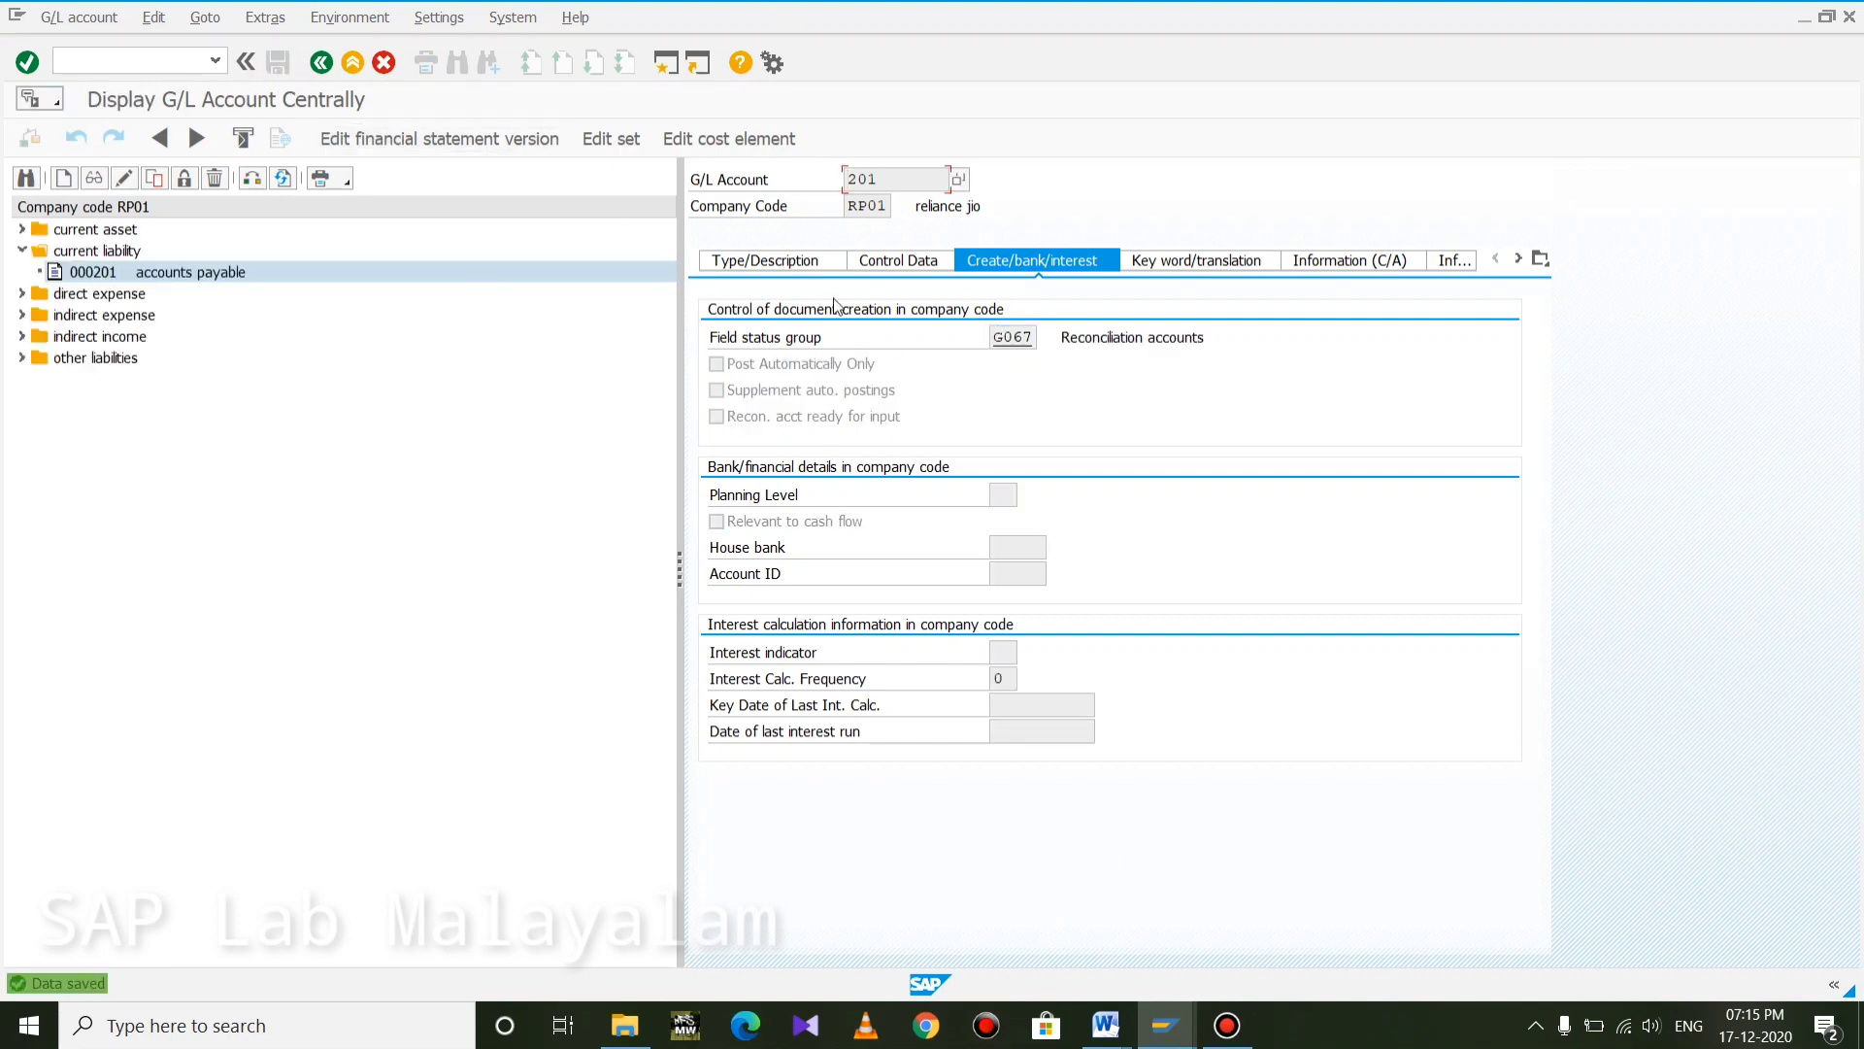
pyautogui.click(923, 260)
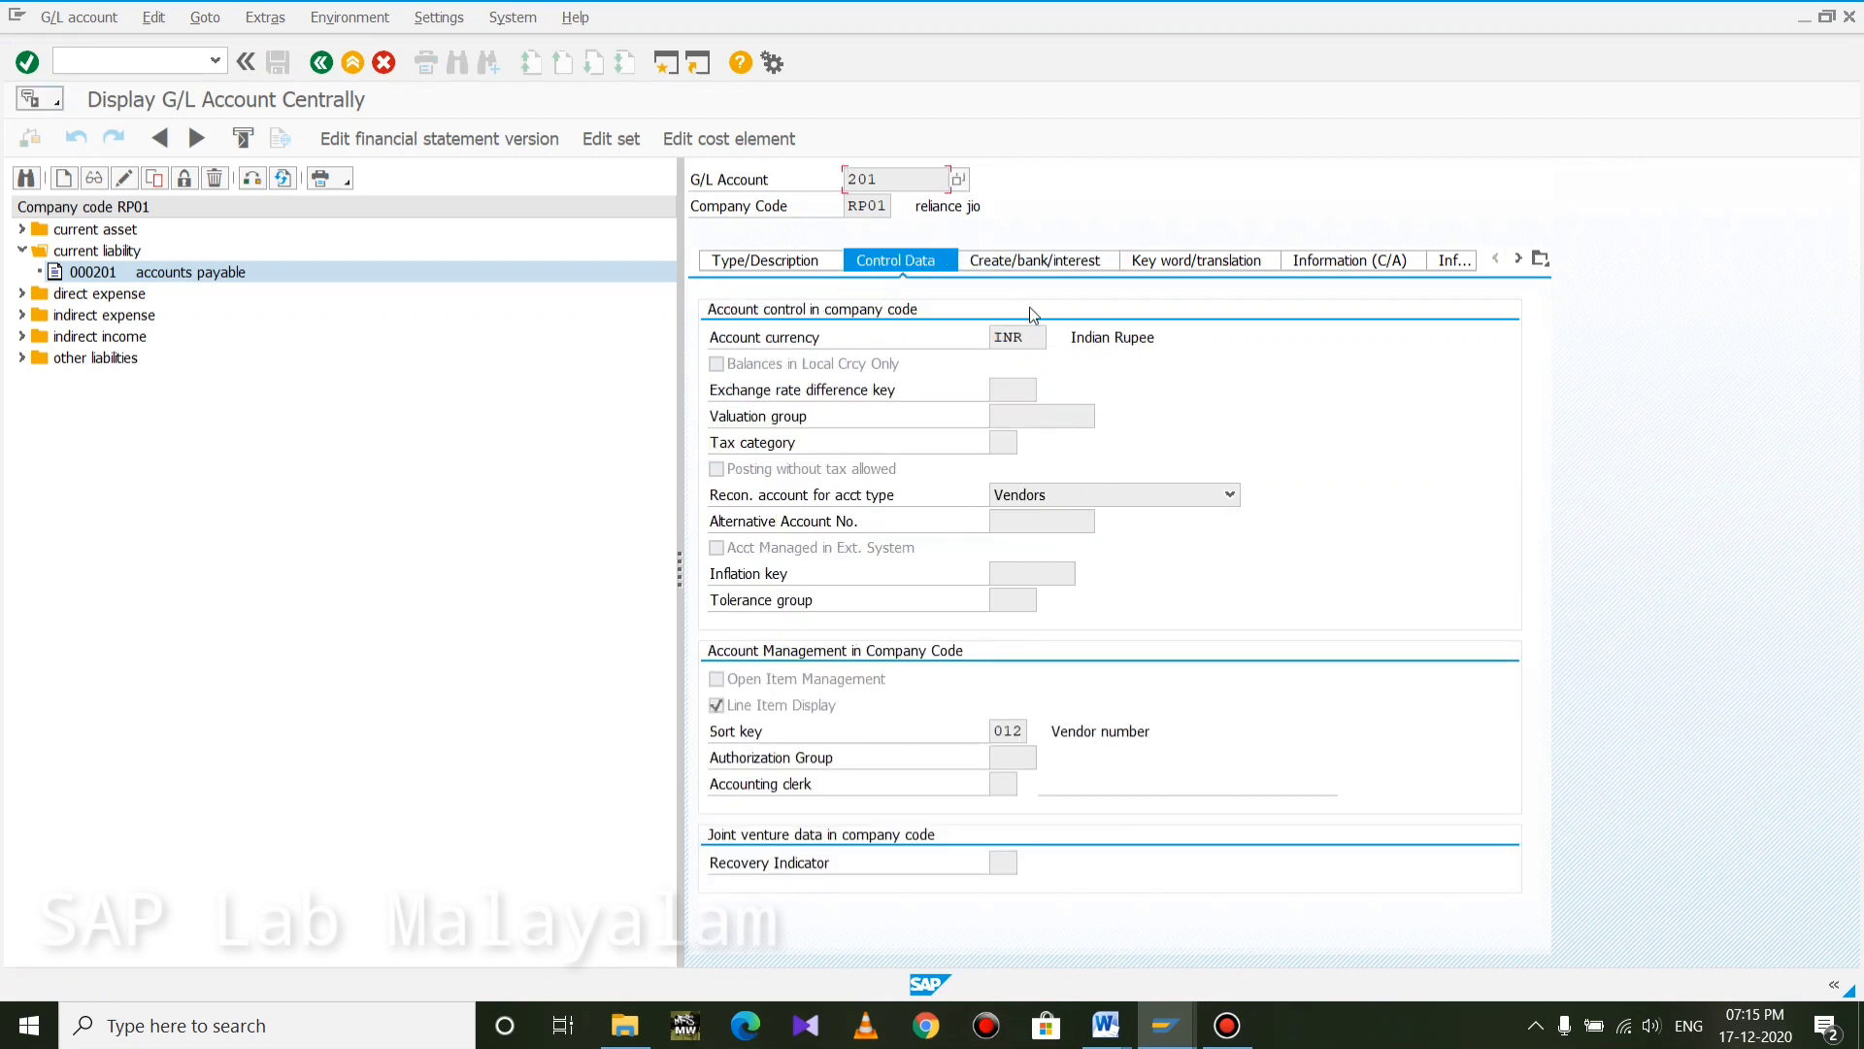
pyautogui.click(1011, 262)
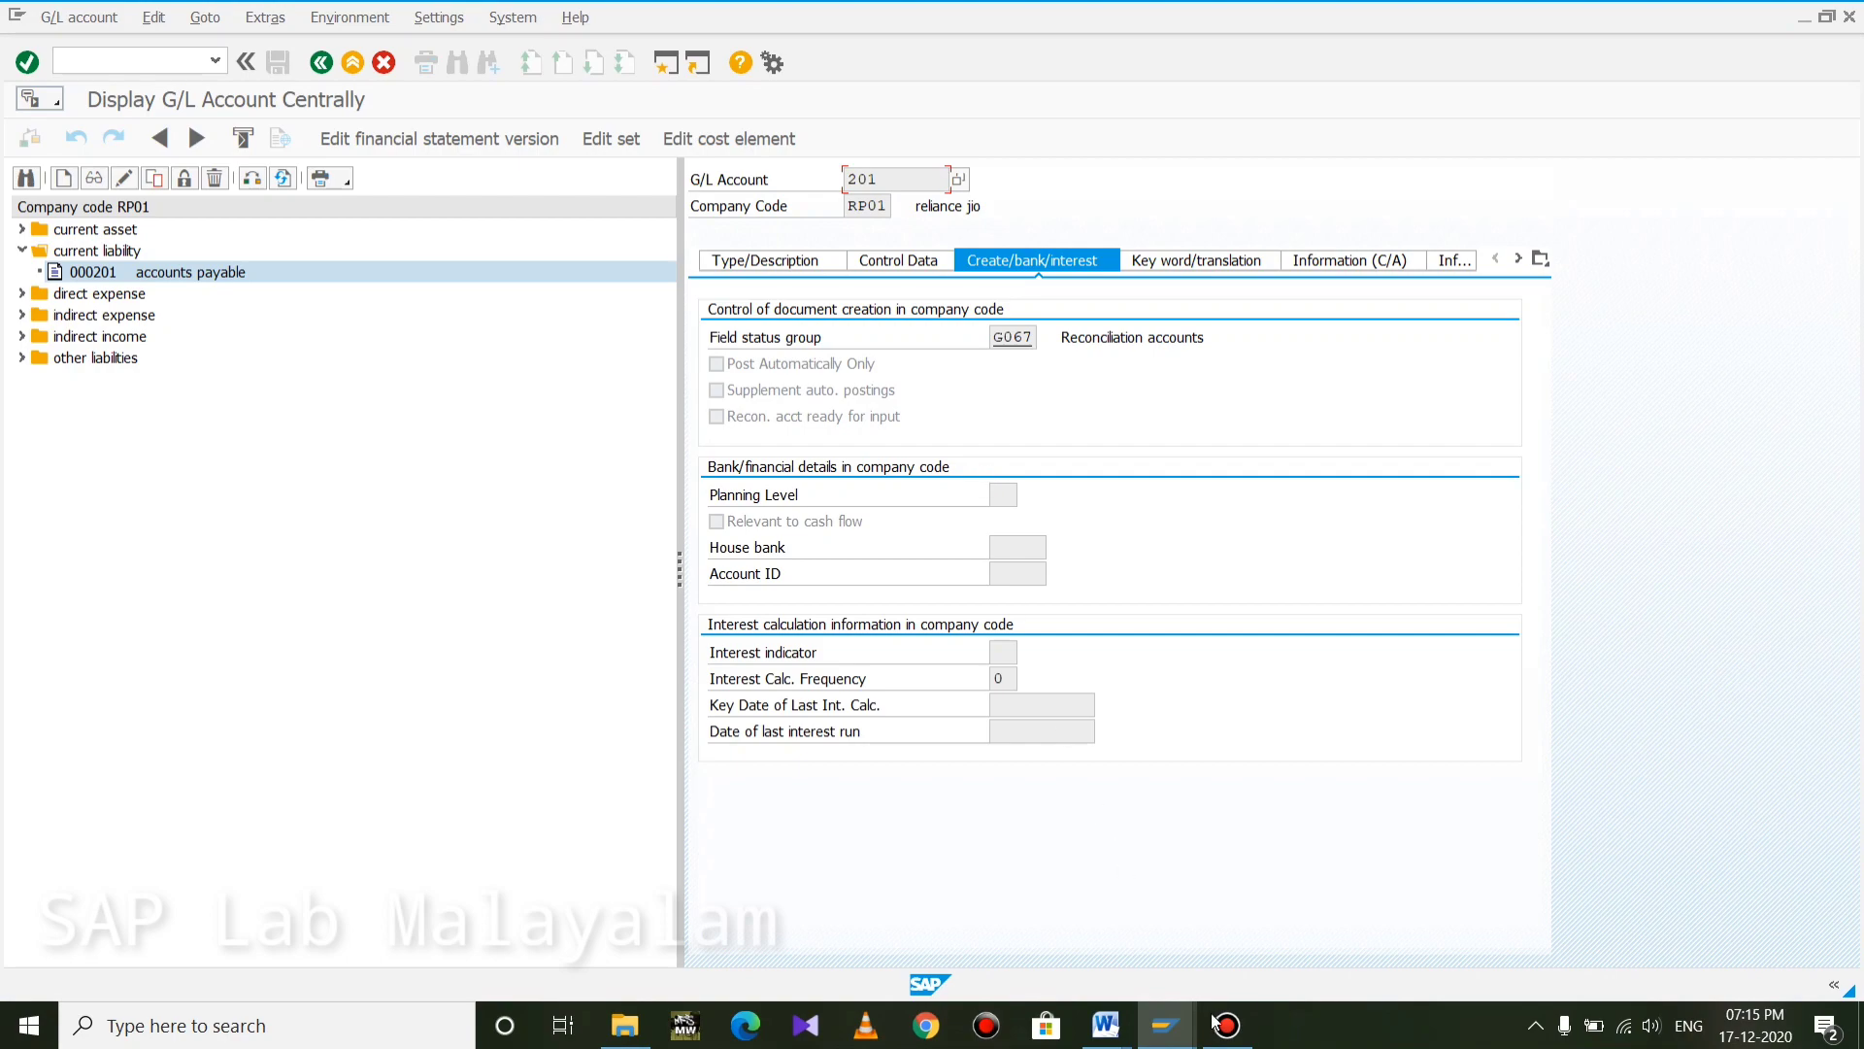
# Step: Switch to the SAP FICO theory and procedure document in Word and read the section on creating the purchase G/L account
pyautogui.moveTo(1172, 1043)
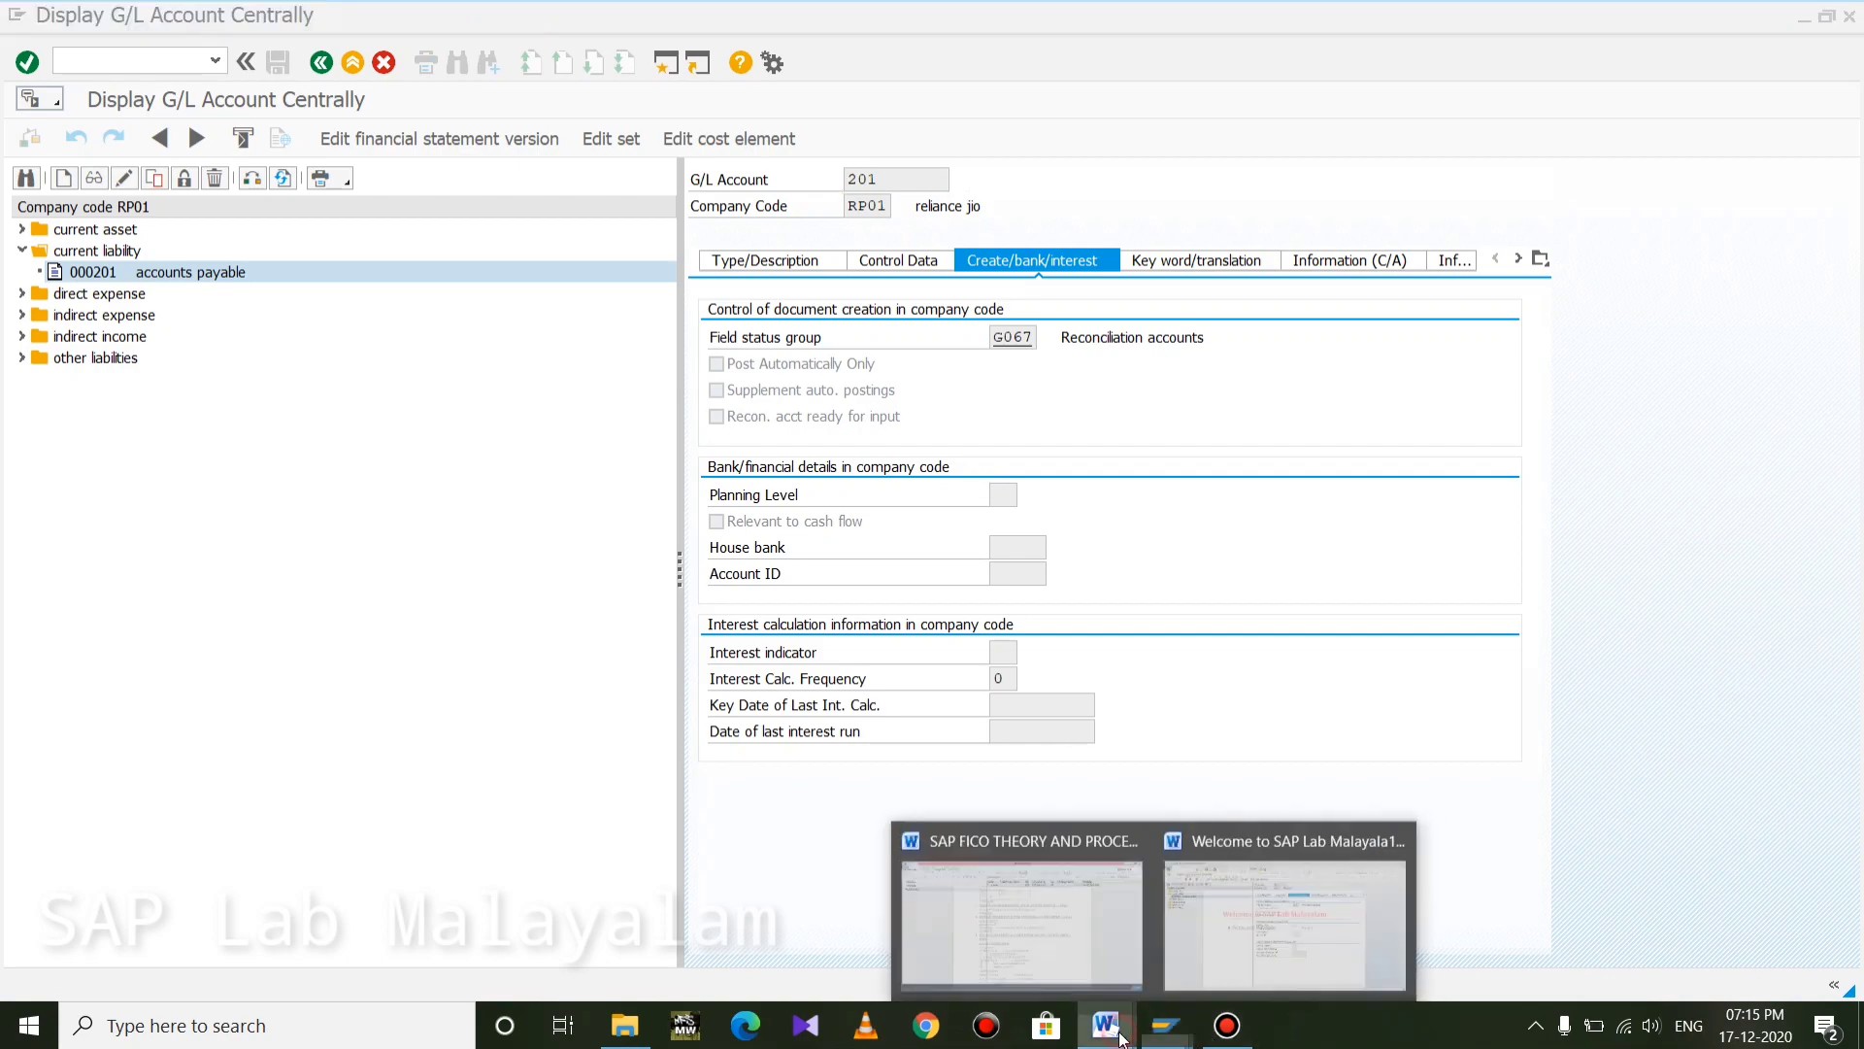
pyautogui.click(1012, 932)
pyautogui.scroll(-5, 1093, 681)
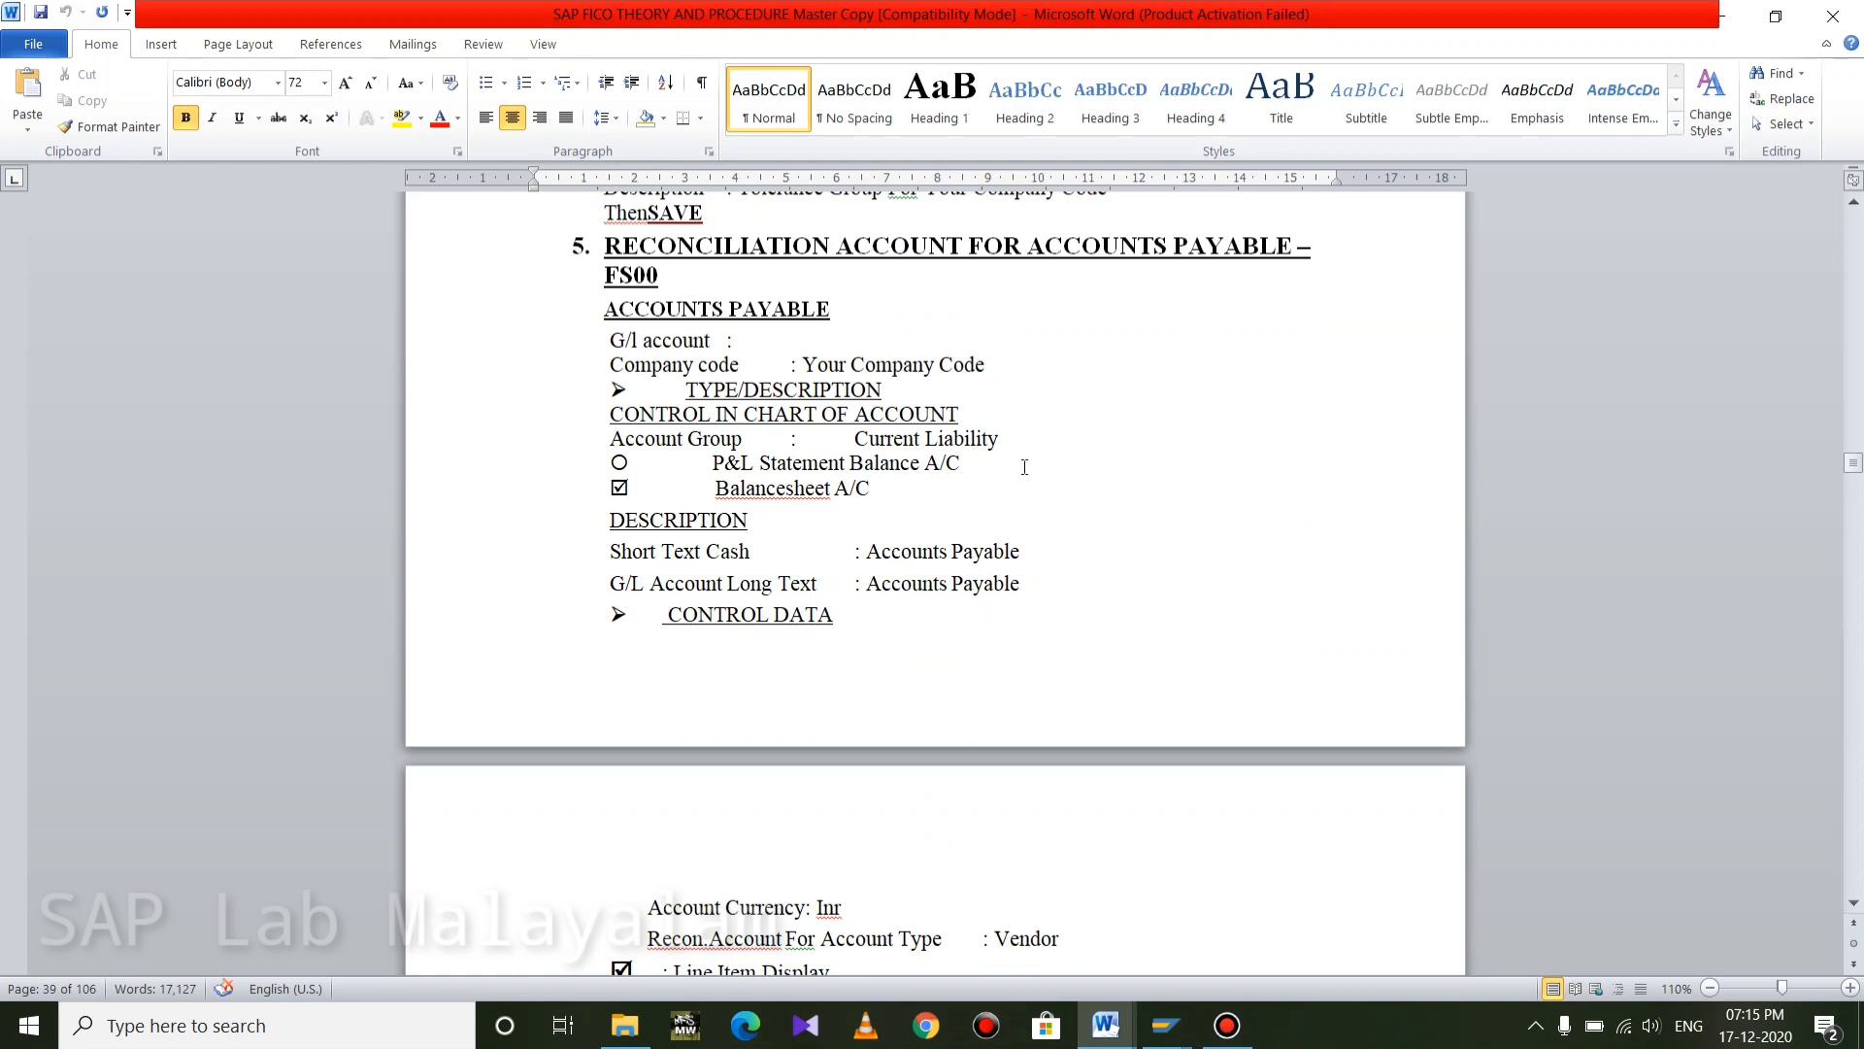
pyautogui.scroll(-7, 1152, 505)
pyautogui.scroll(-7, 1156, 510)
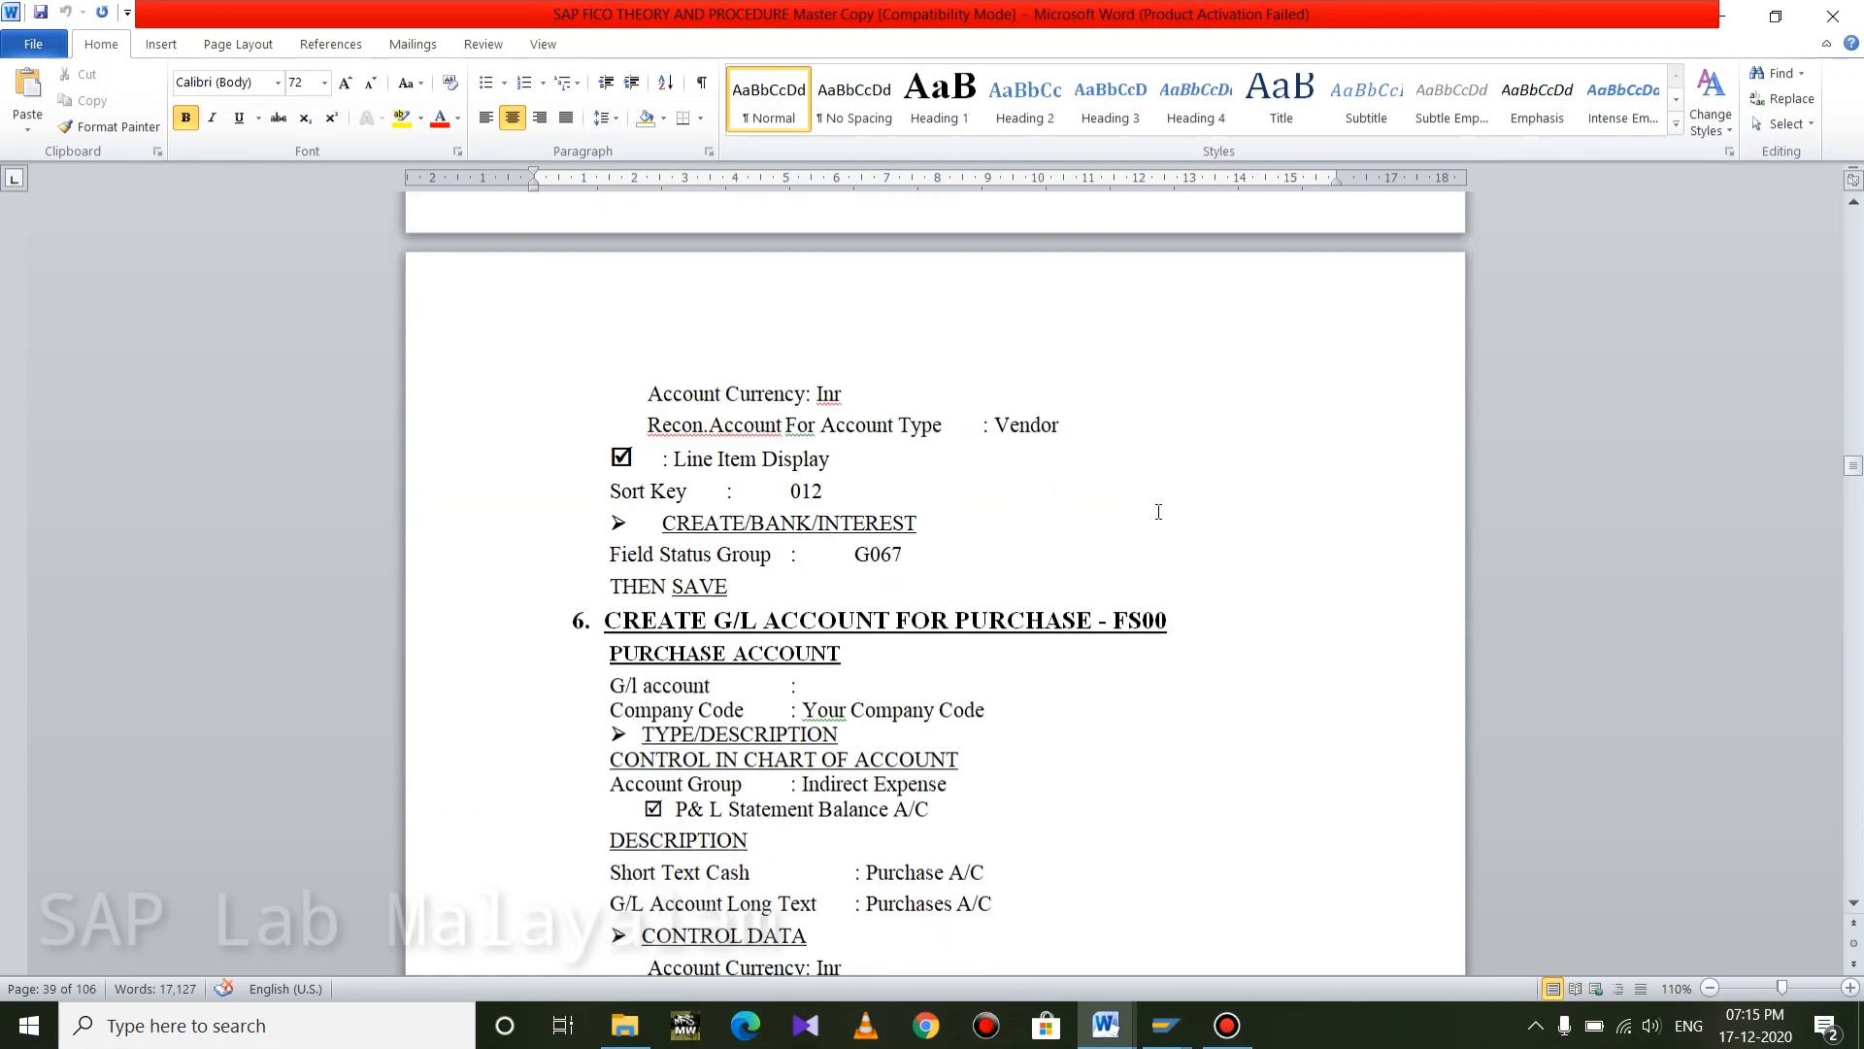
pyautogui.scroll(1, 1182, 506)
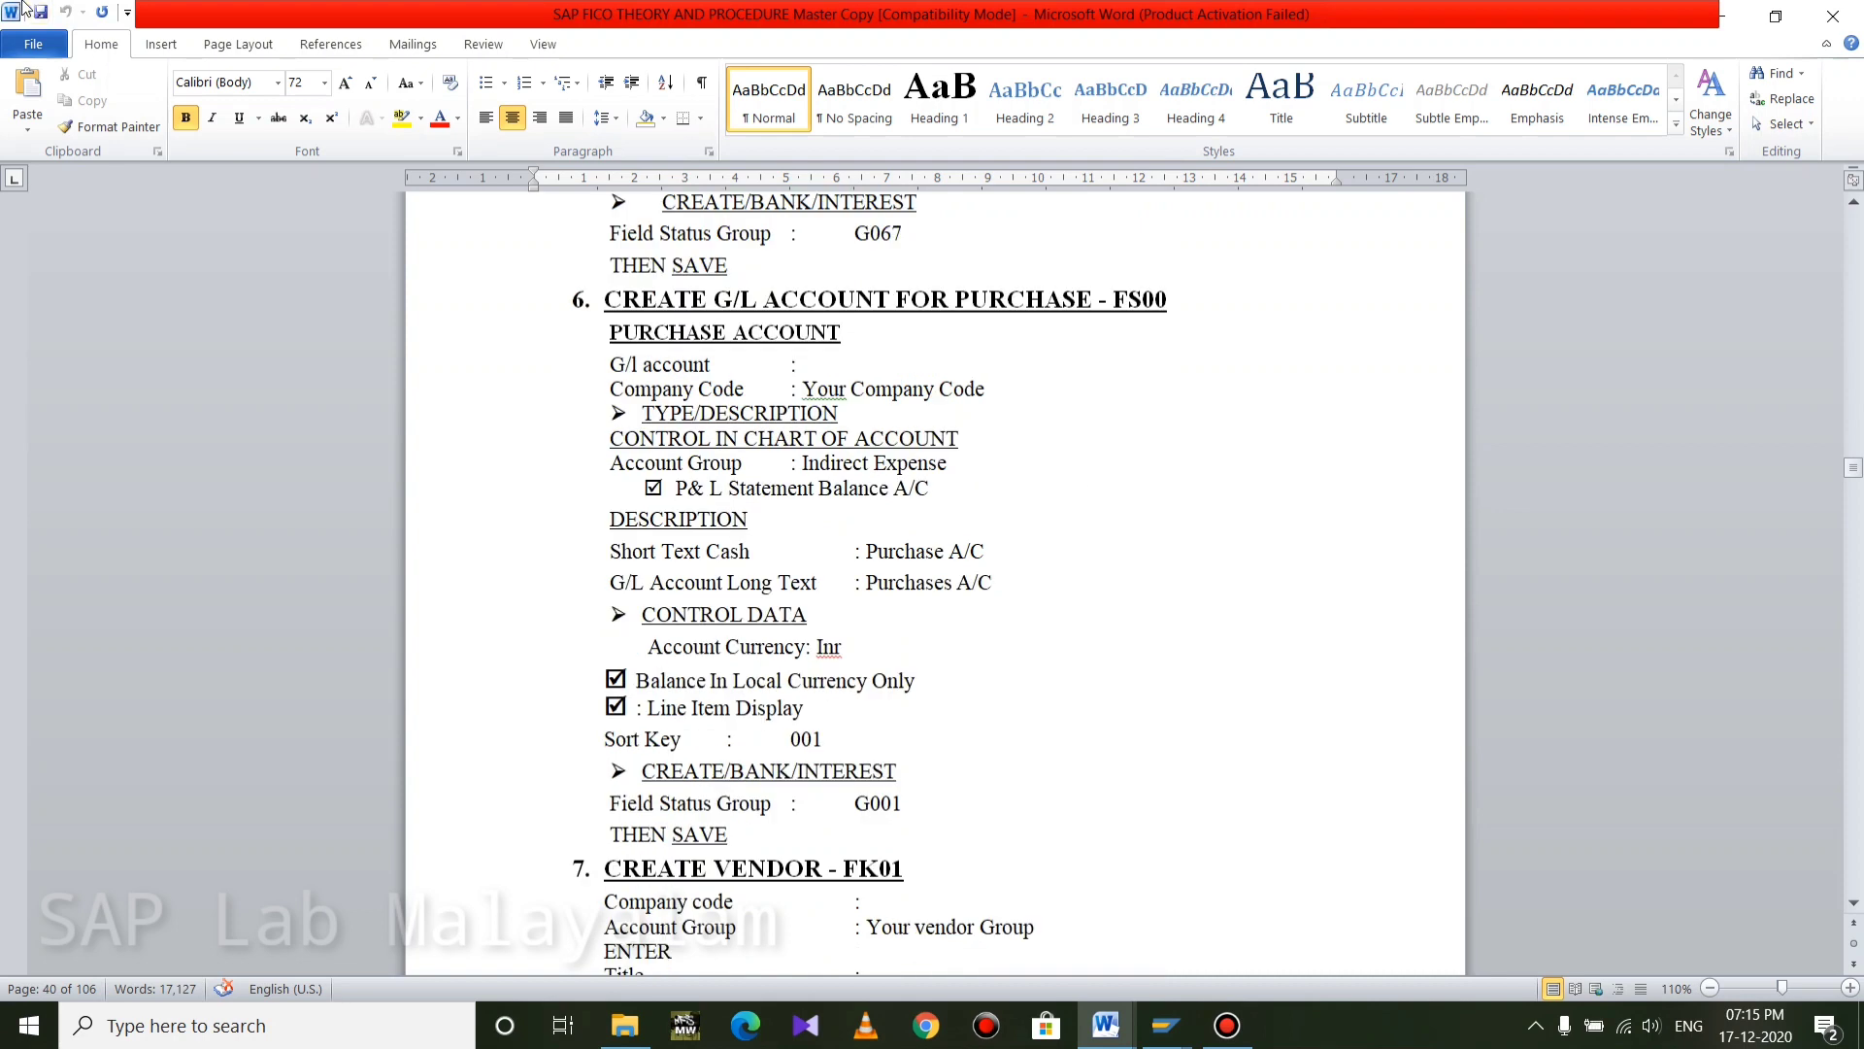
pyautogui.moveTo(866, 332); pyautogui.dragTo(556, 315)
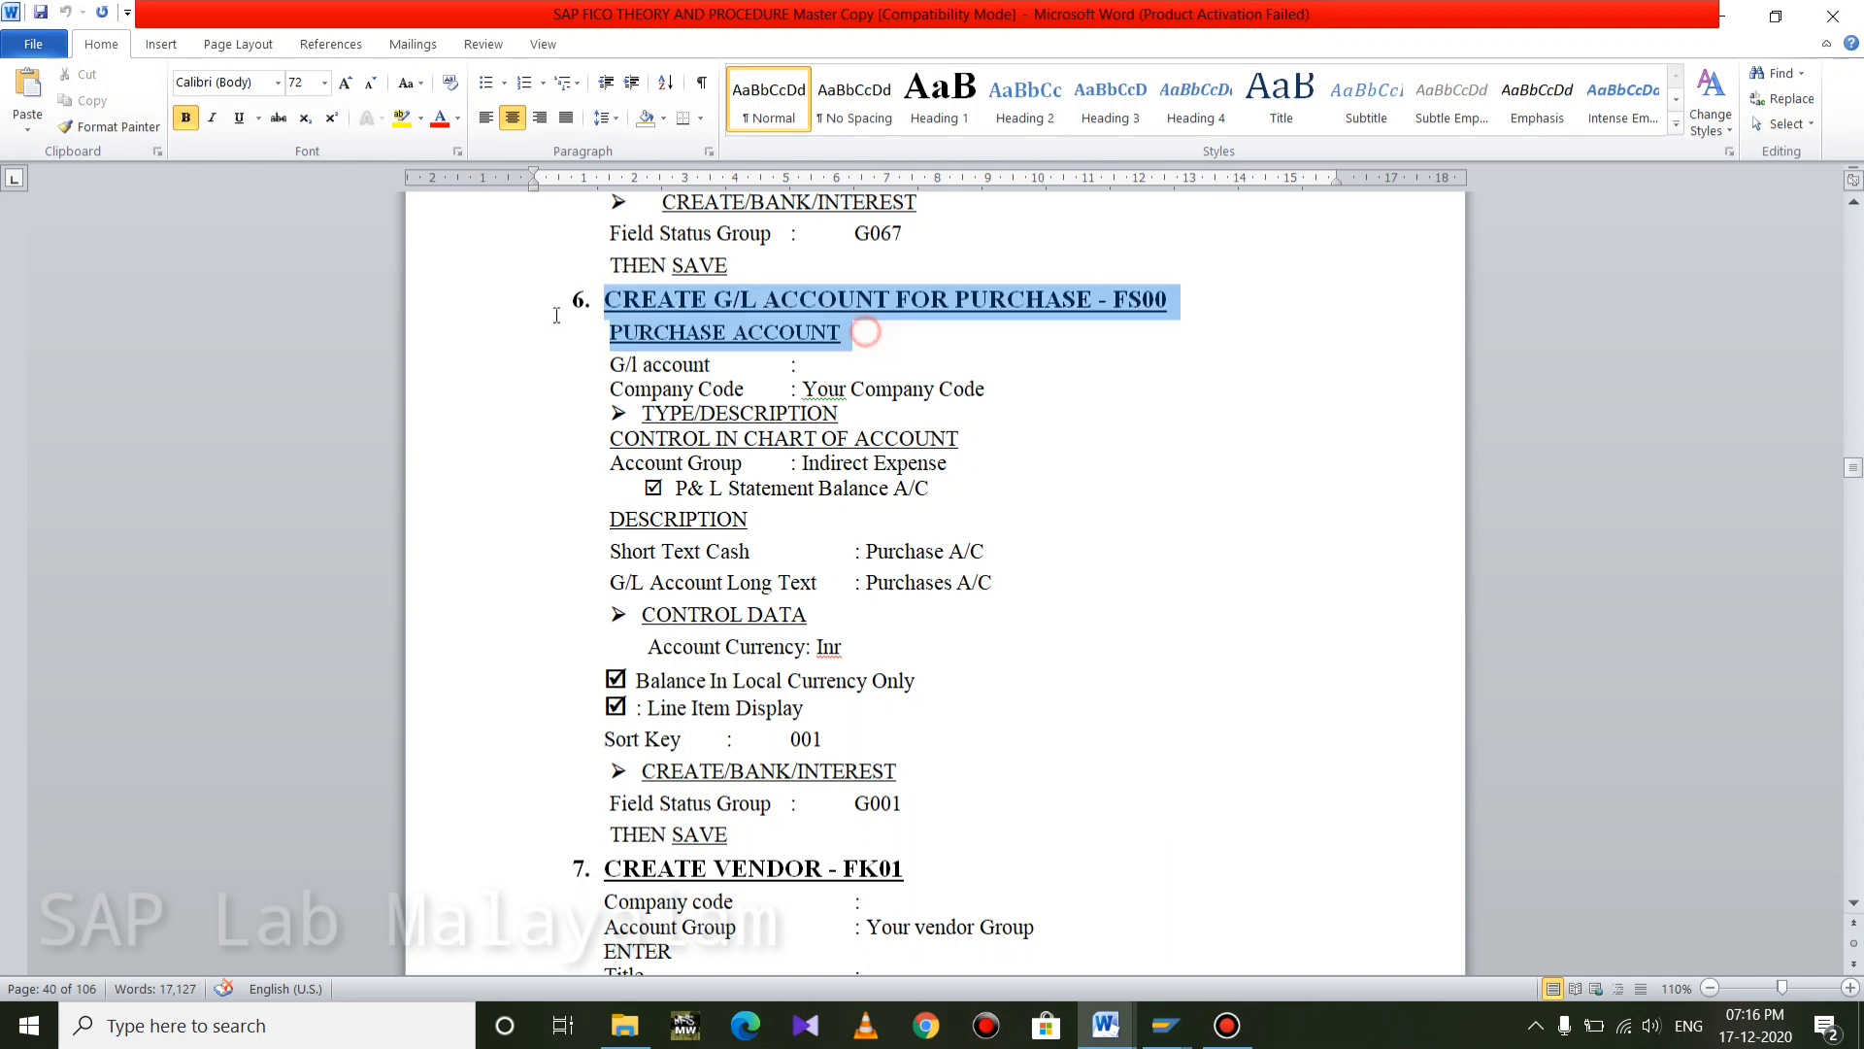
pyautogui.click(461, 332)
pyautogui.click(1040, 363)
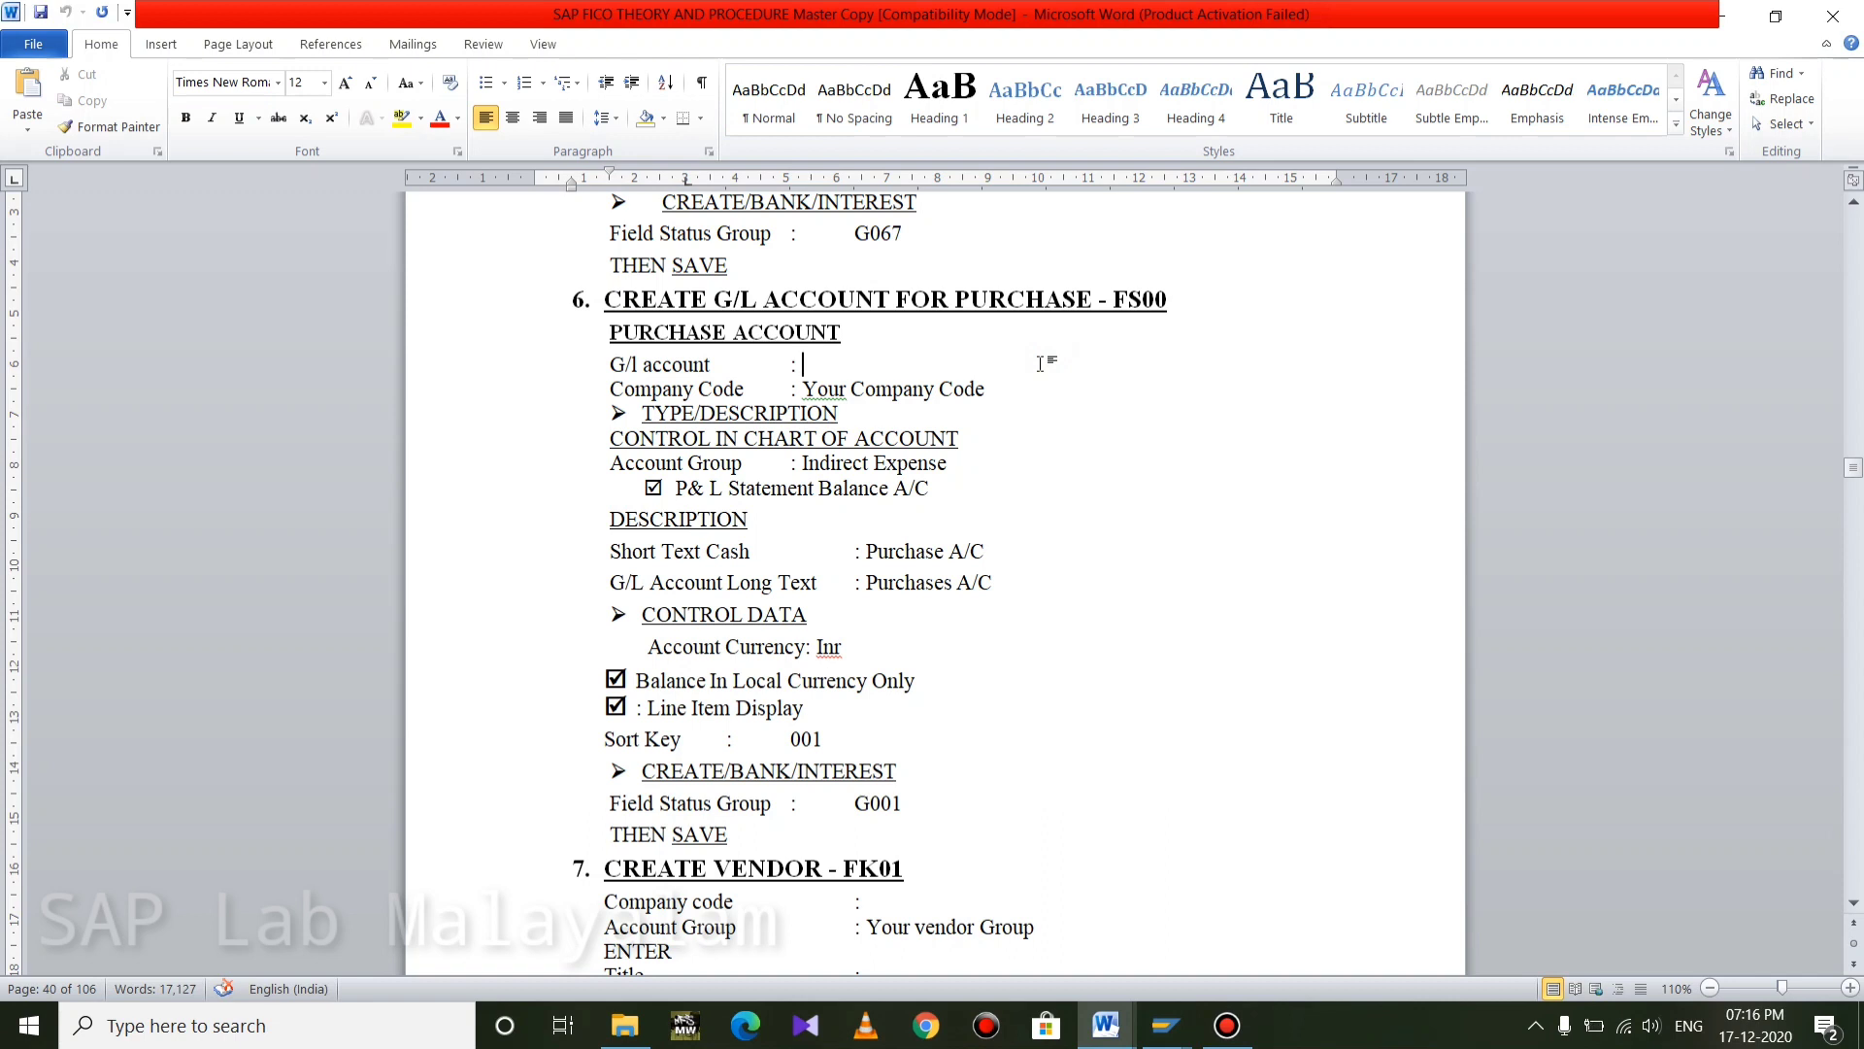
pyautogui.click(869, 340)
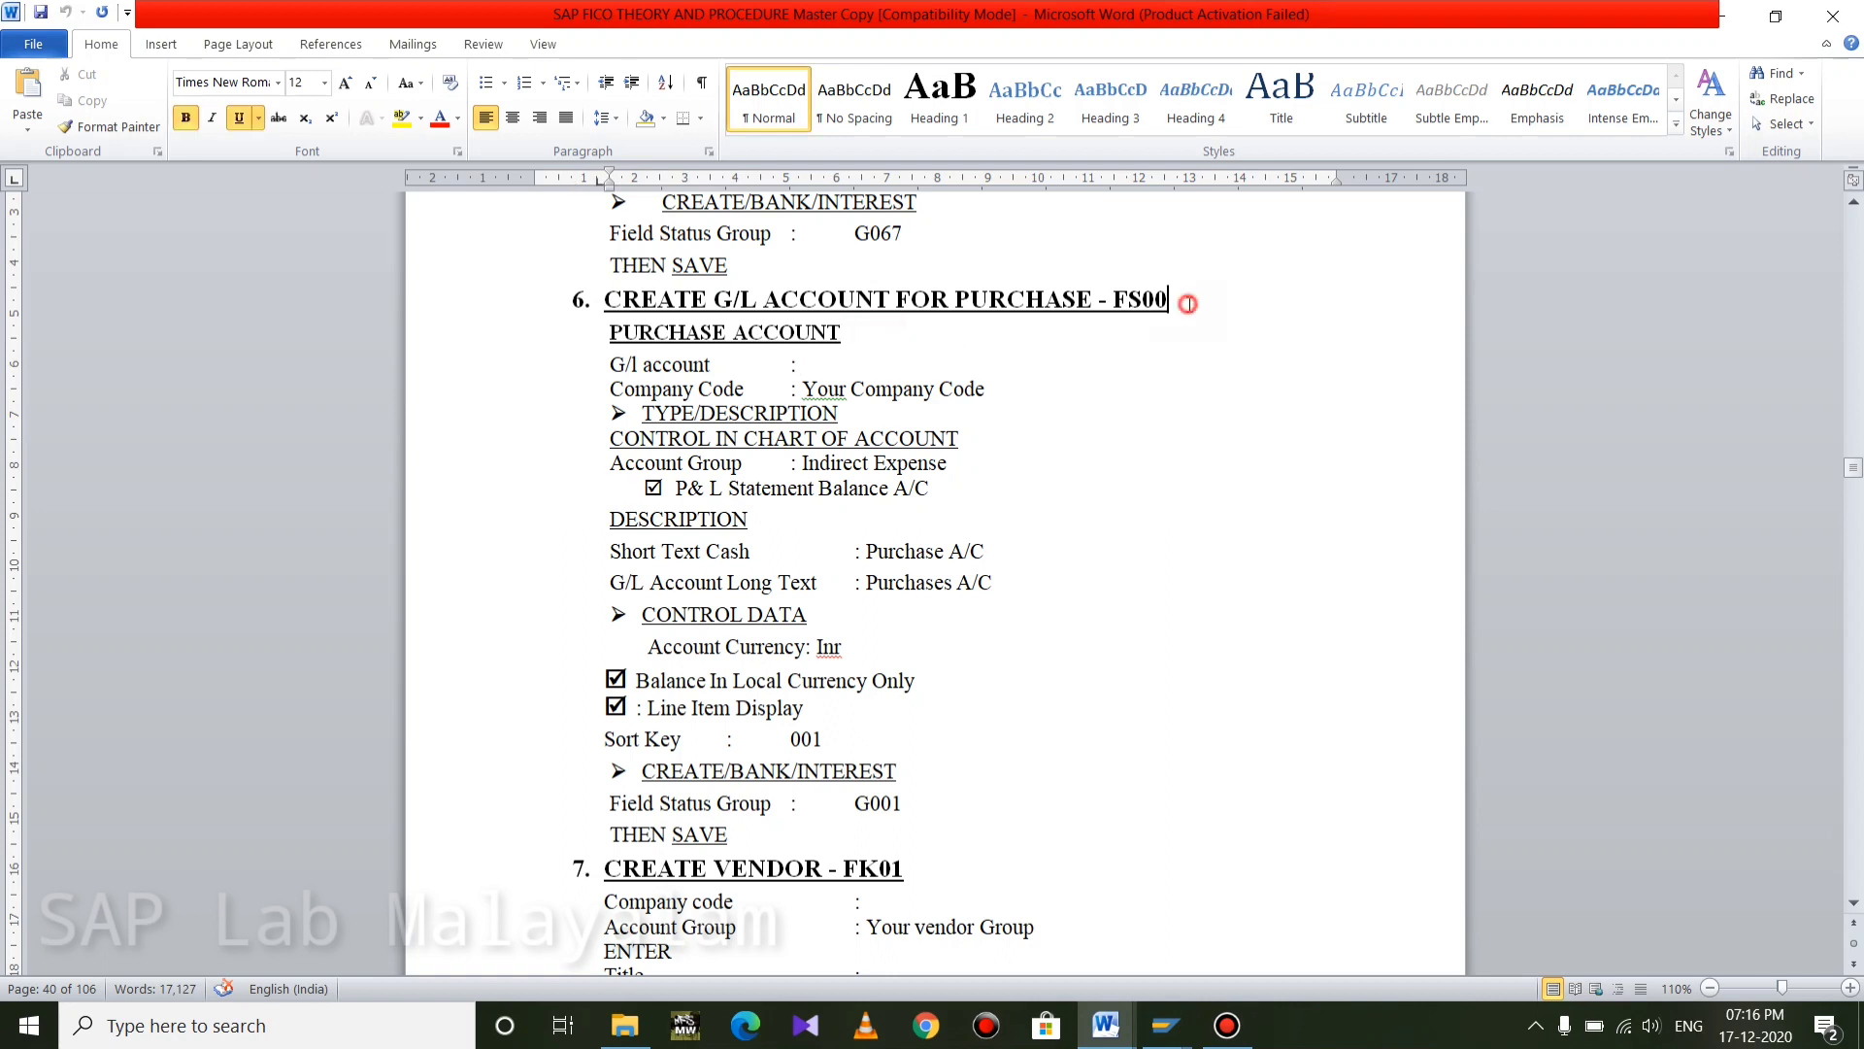
pyautogui.moveTo(1168, 299); pyautogui.dragTo(1109, 301)
pyautogui.click(888, 359)
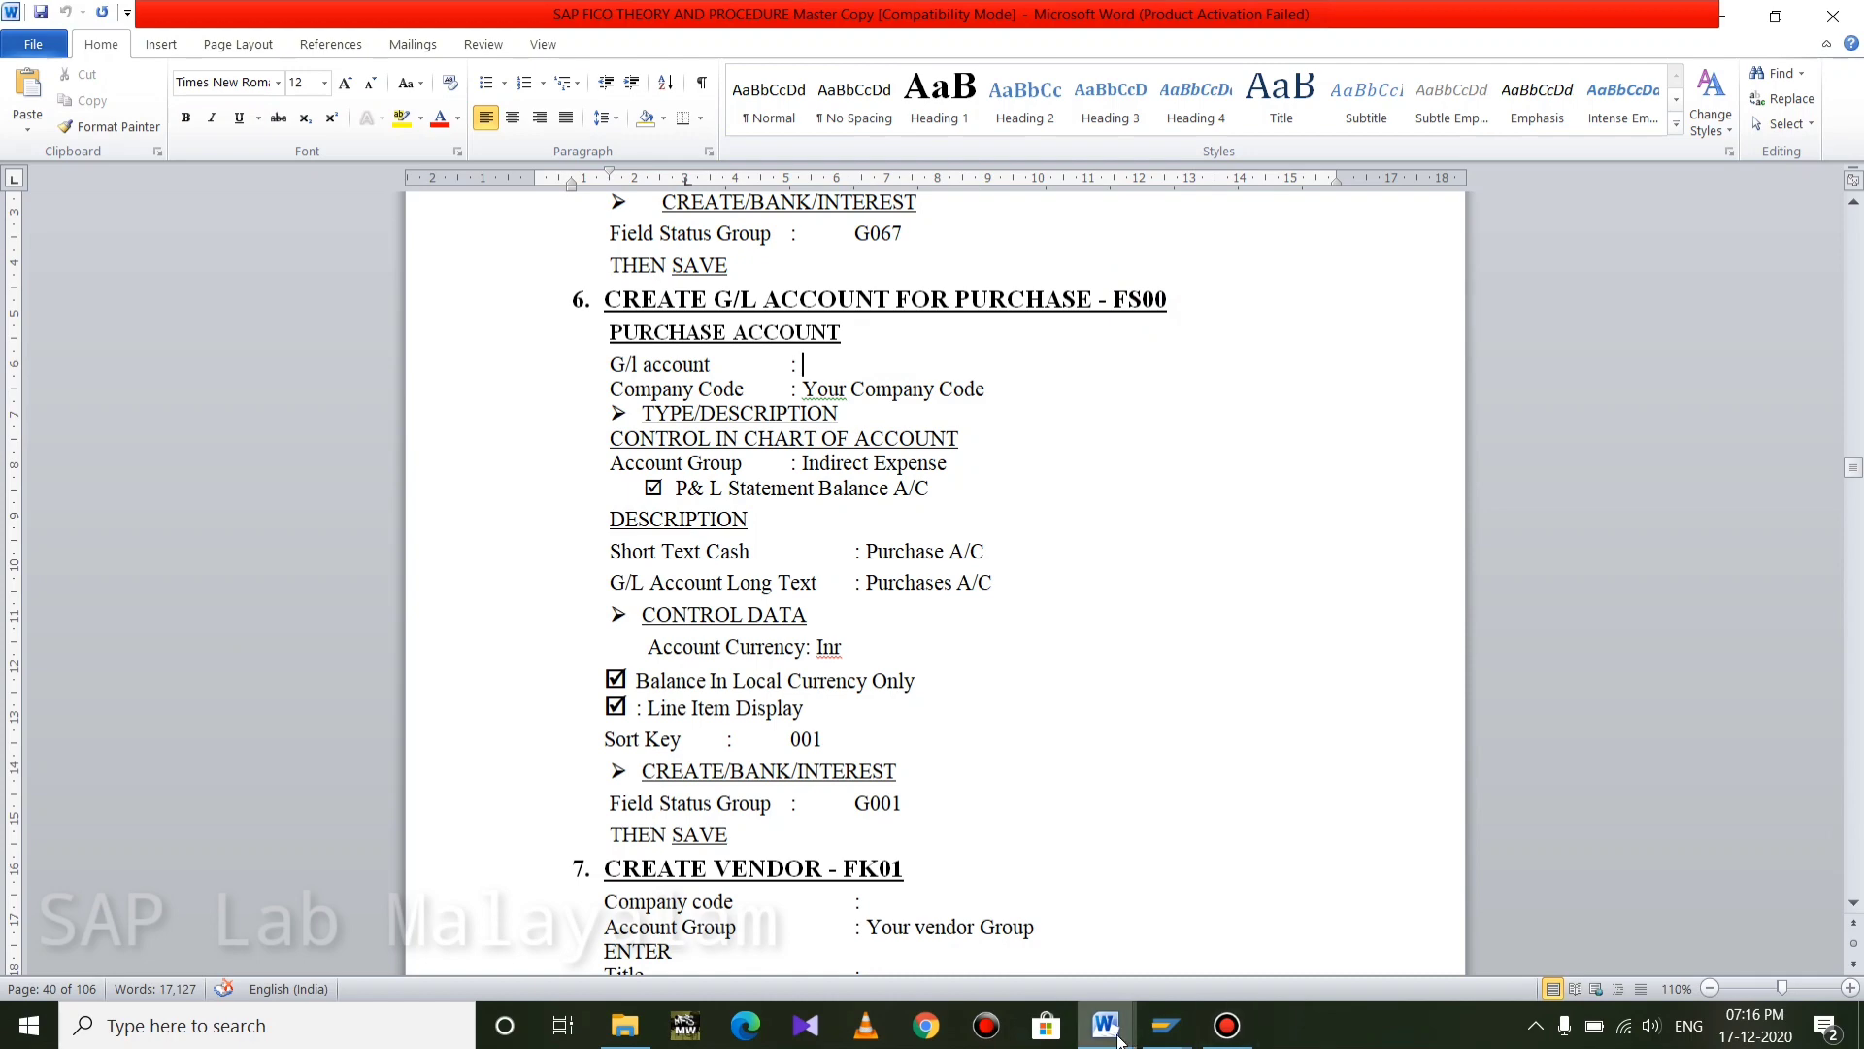
# Step: Switch back to SAP, check the direct expense accounts and start creating G/L account 402 for company code RP01
pyautogui.moveTo(1113, 1039)
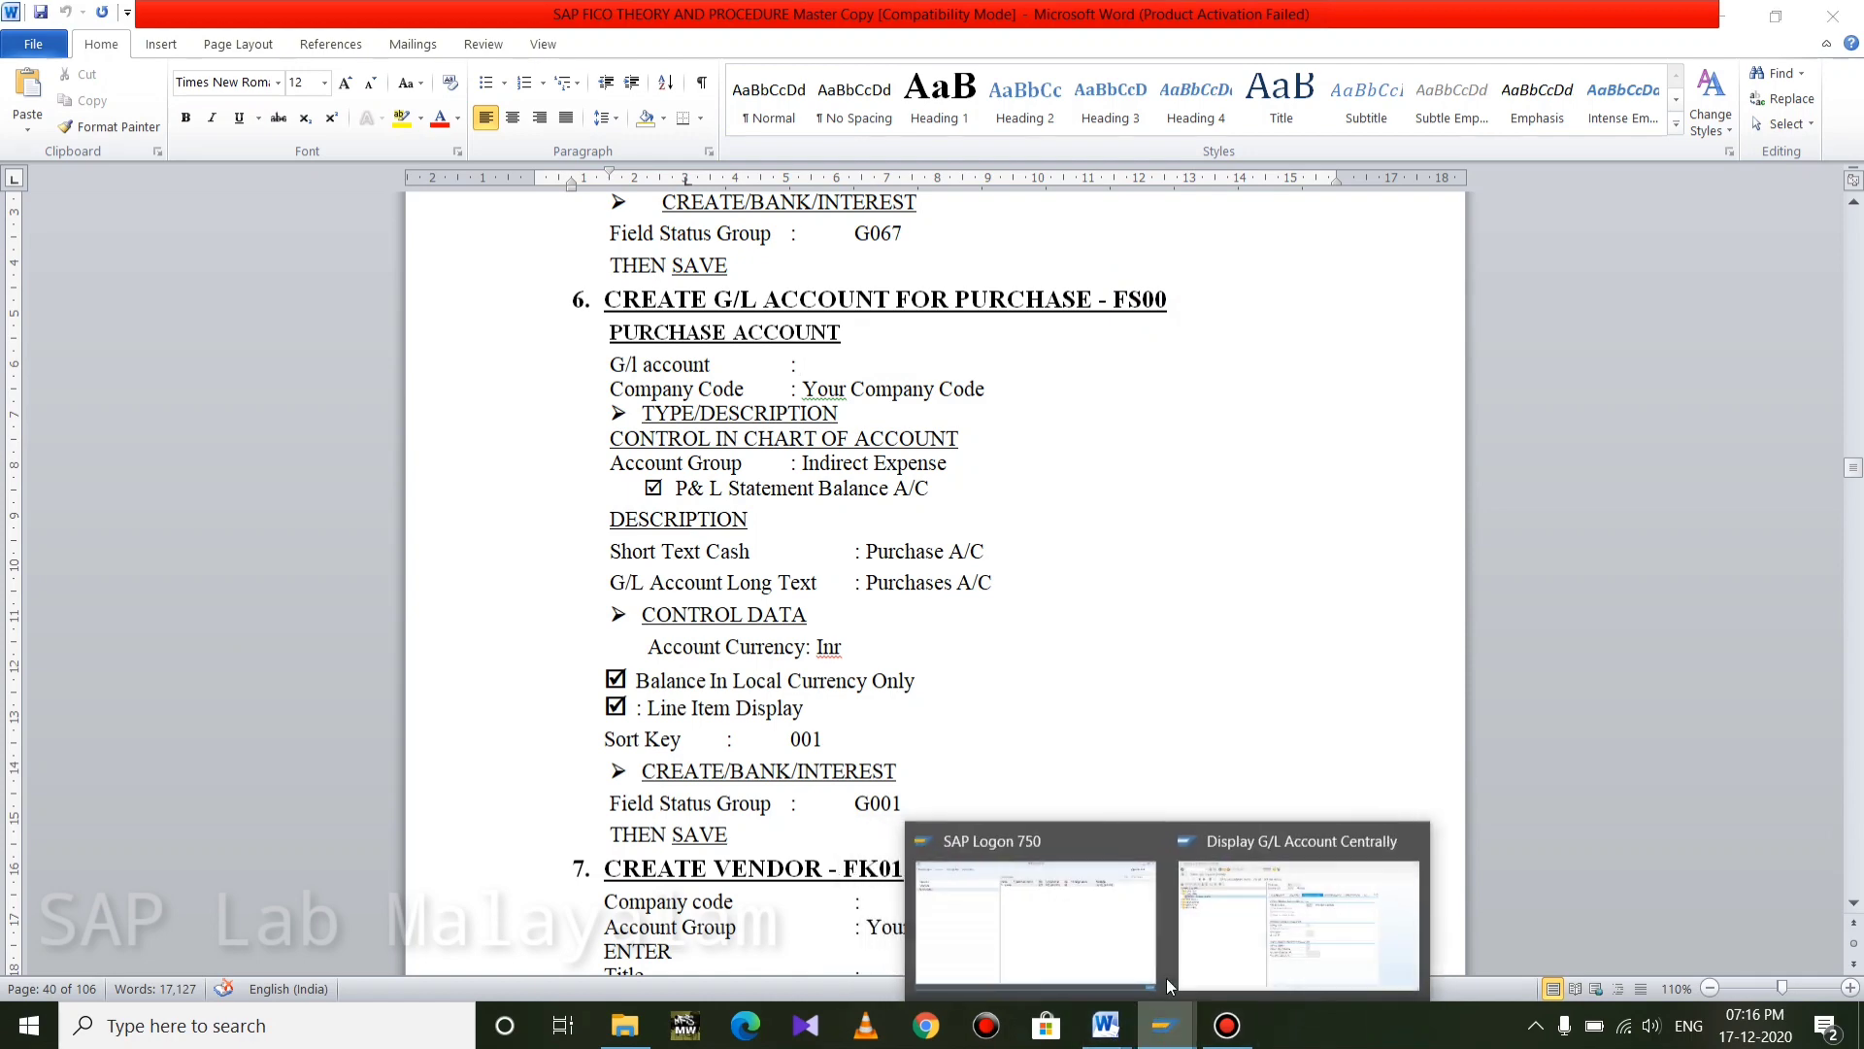
pyautogui.click(1237, 894)
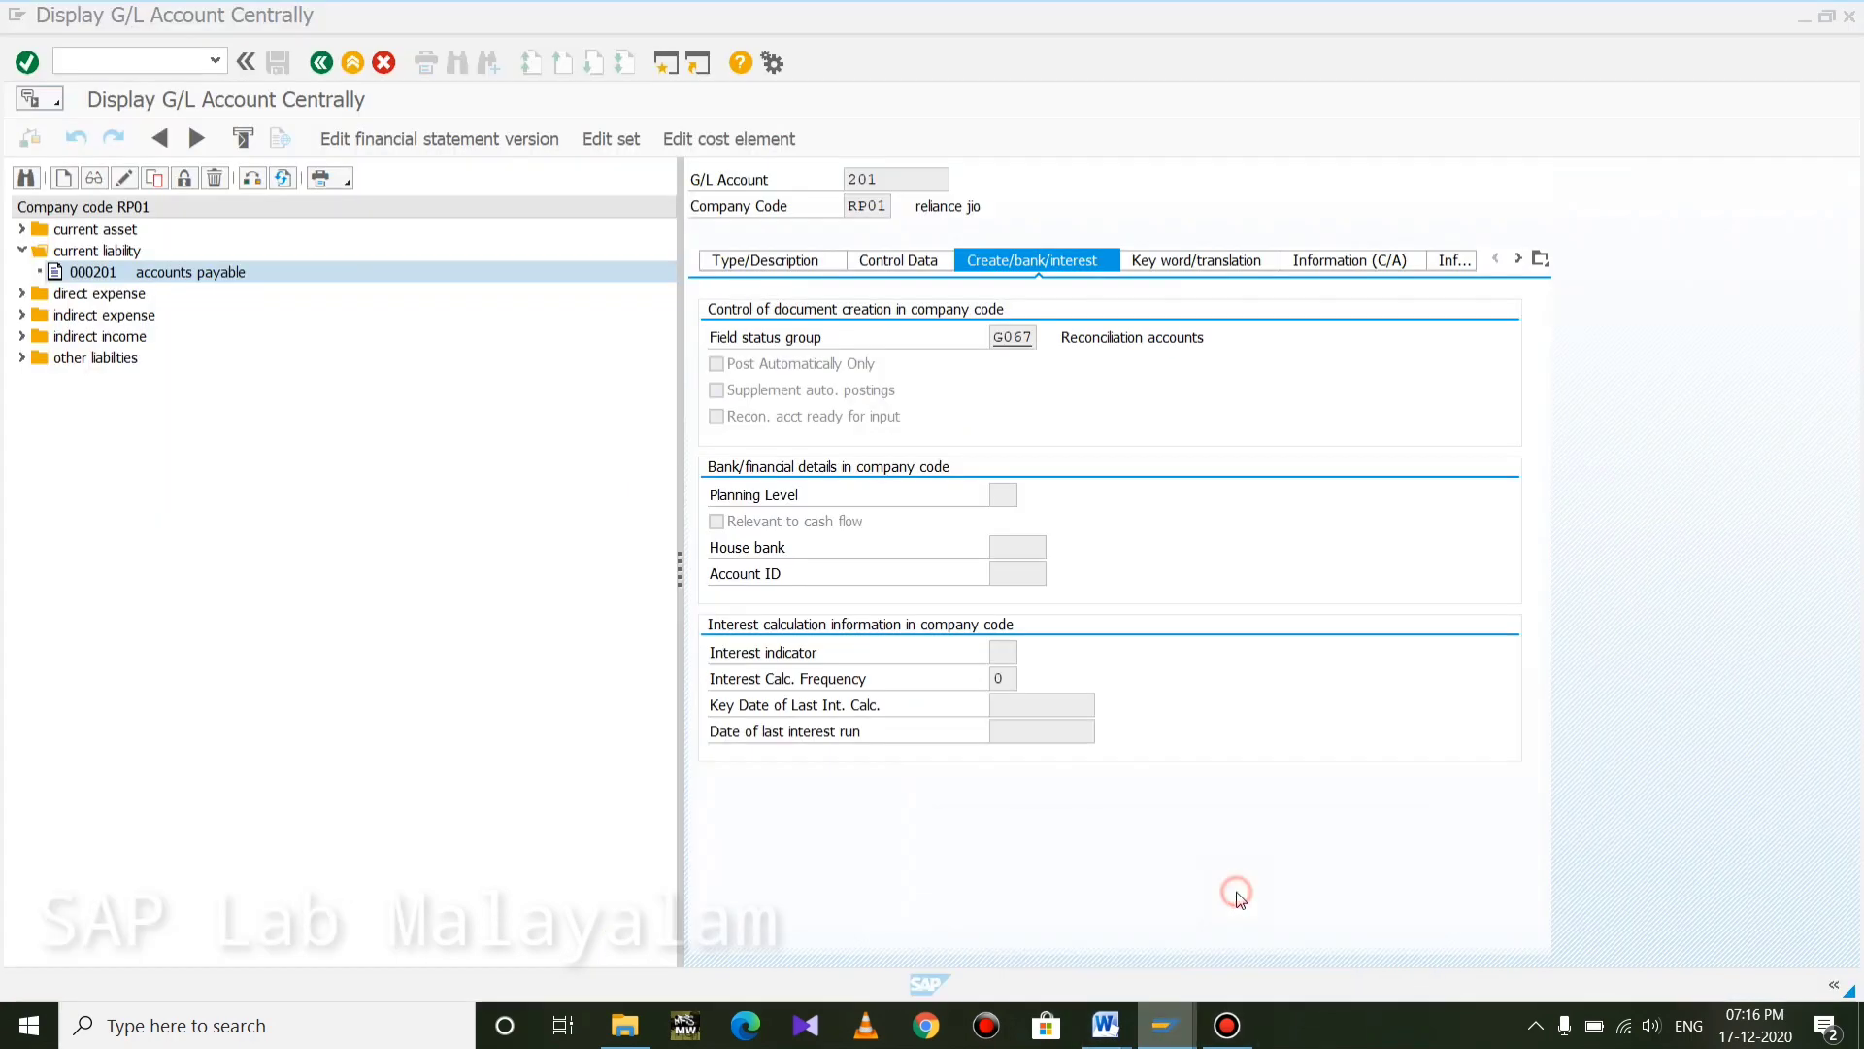
pyautogui.click(21, 251)
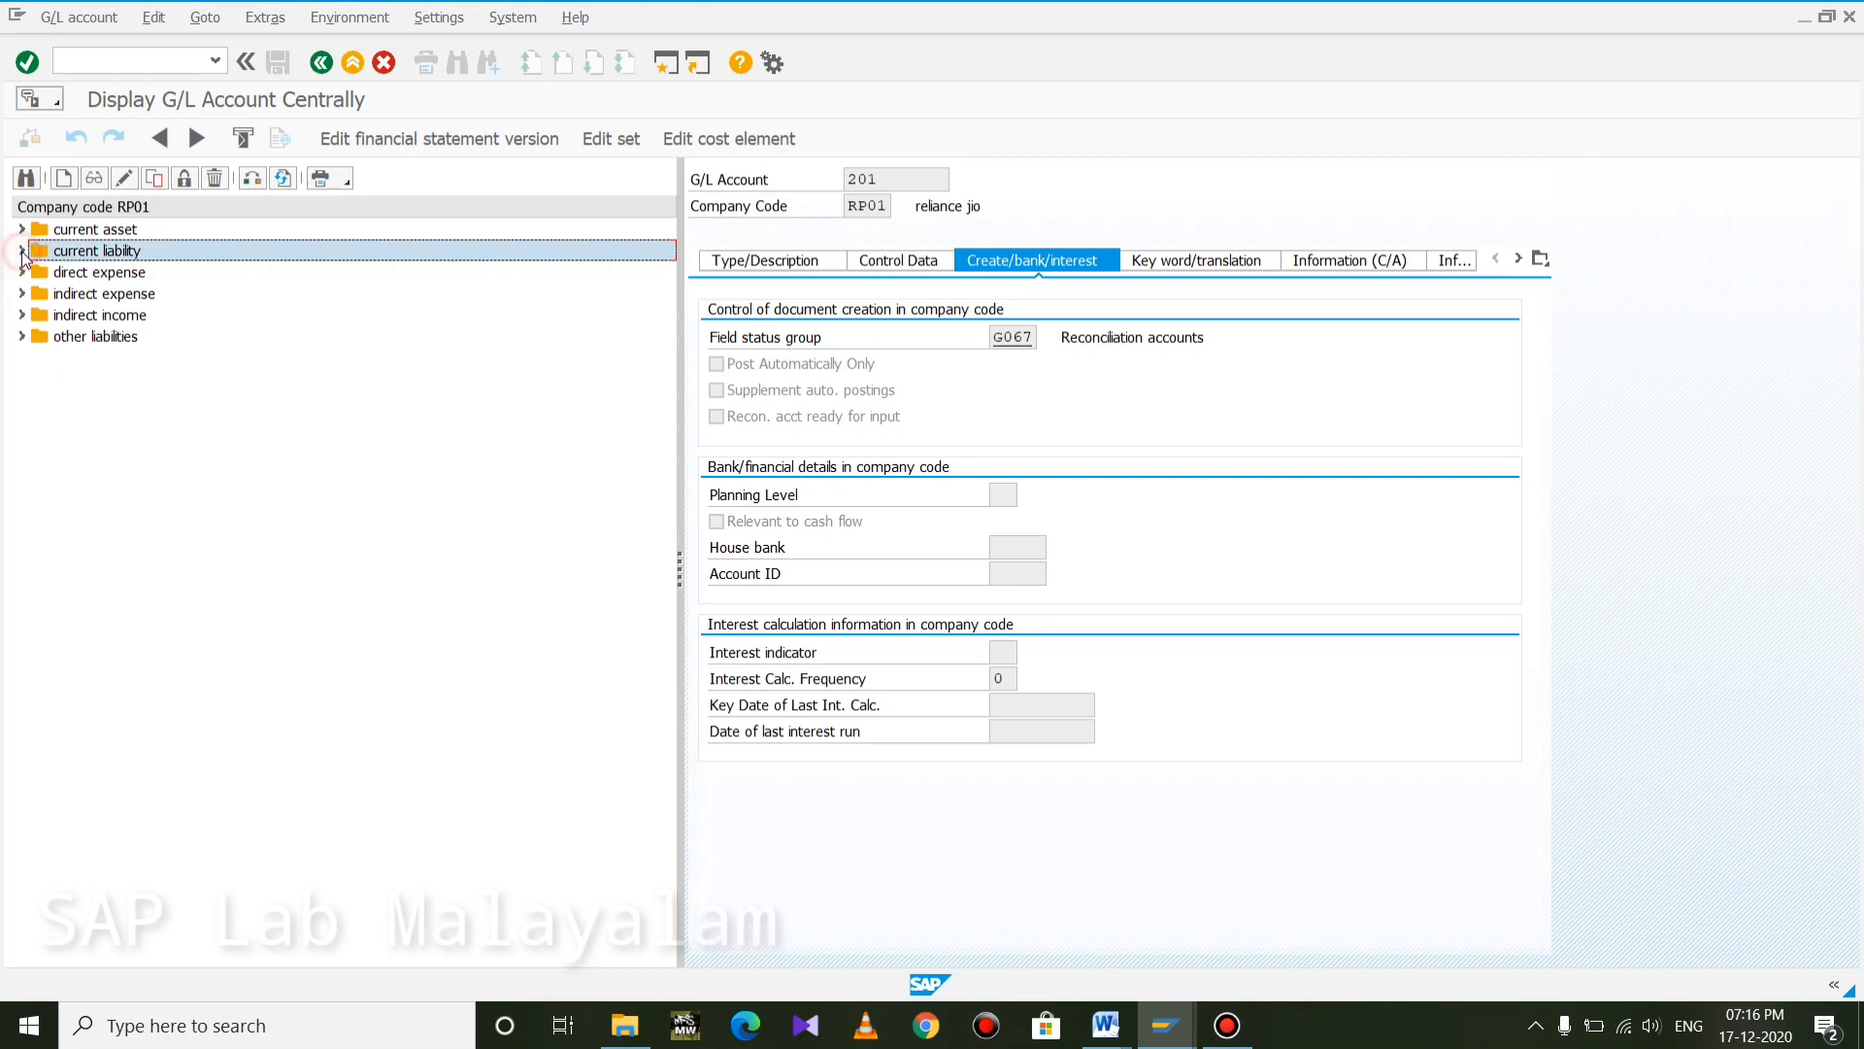
pyautogui.click(21, 272)
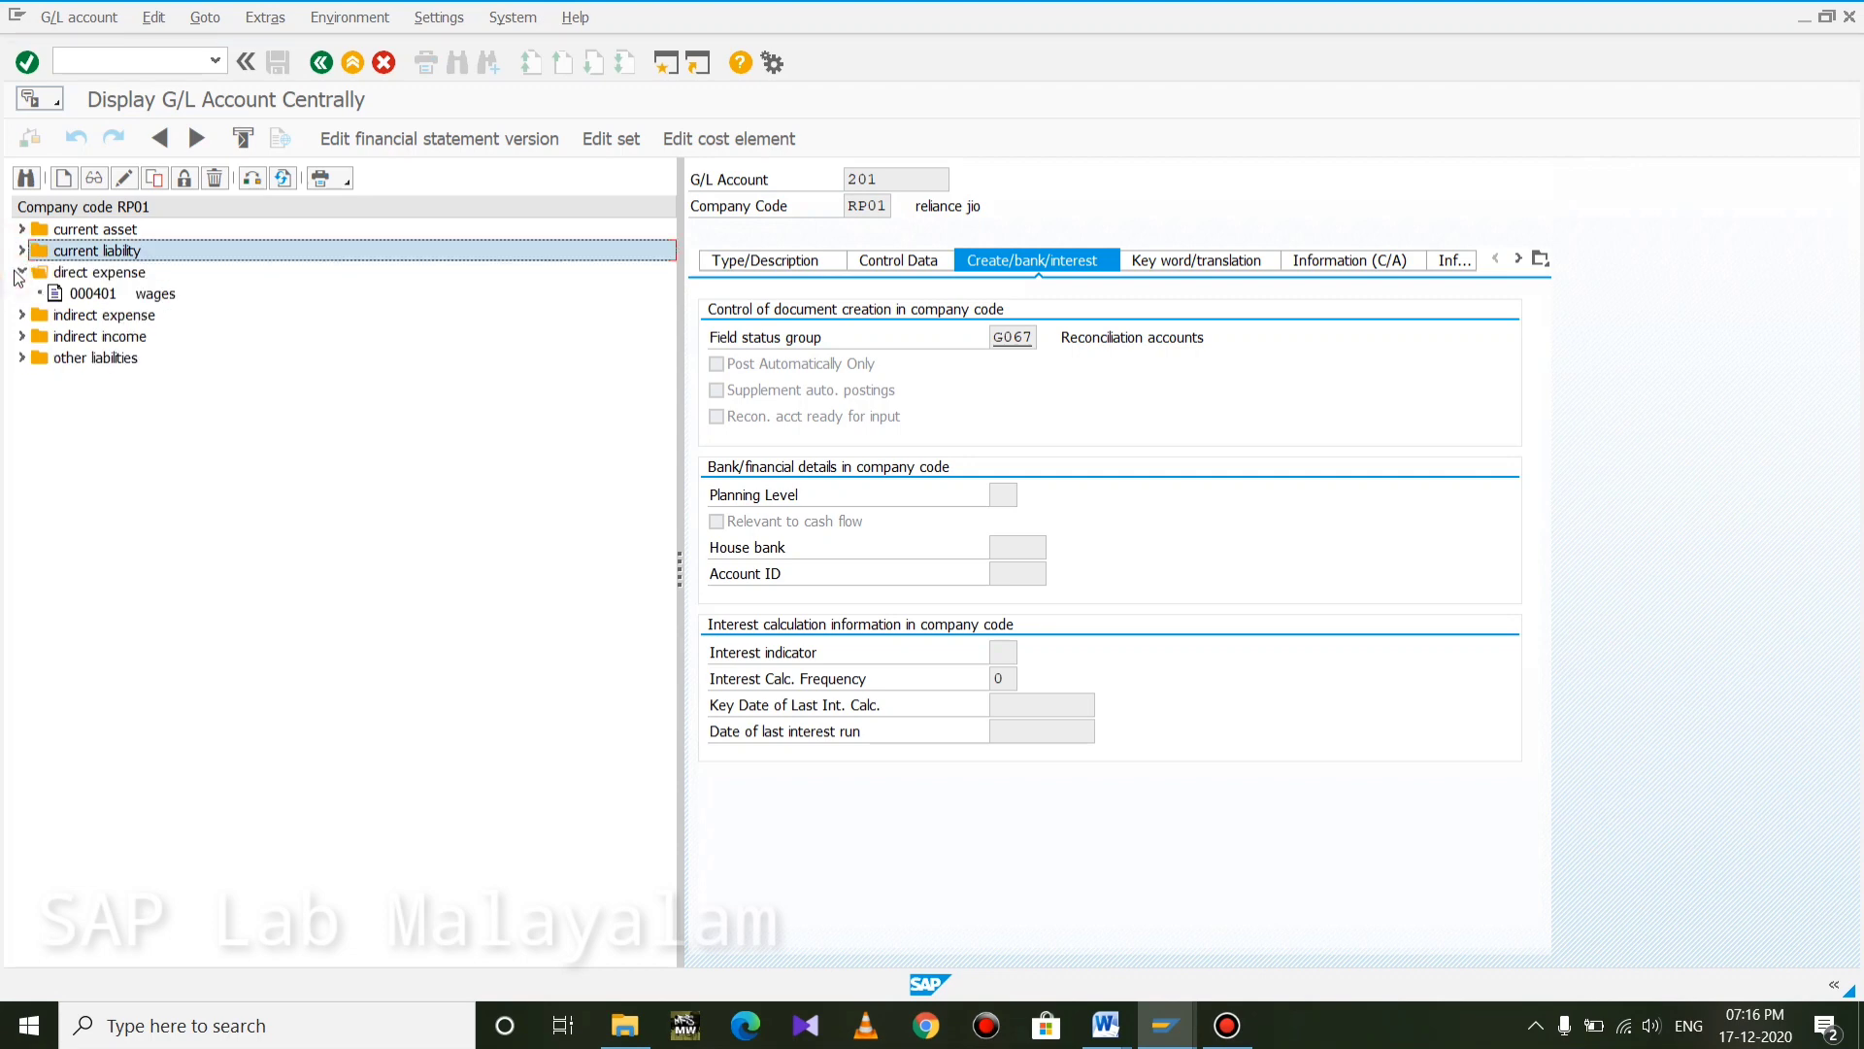
pyautogui.click(63, 178)
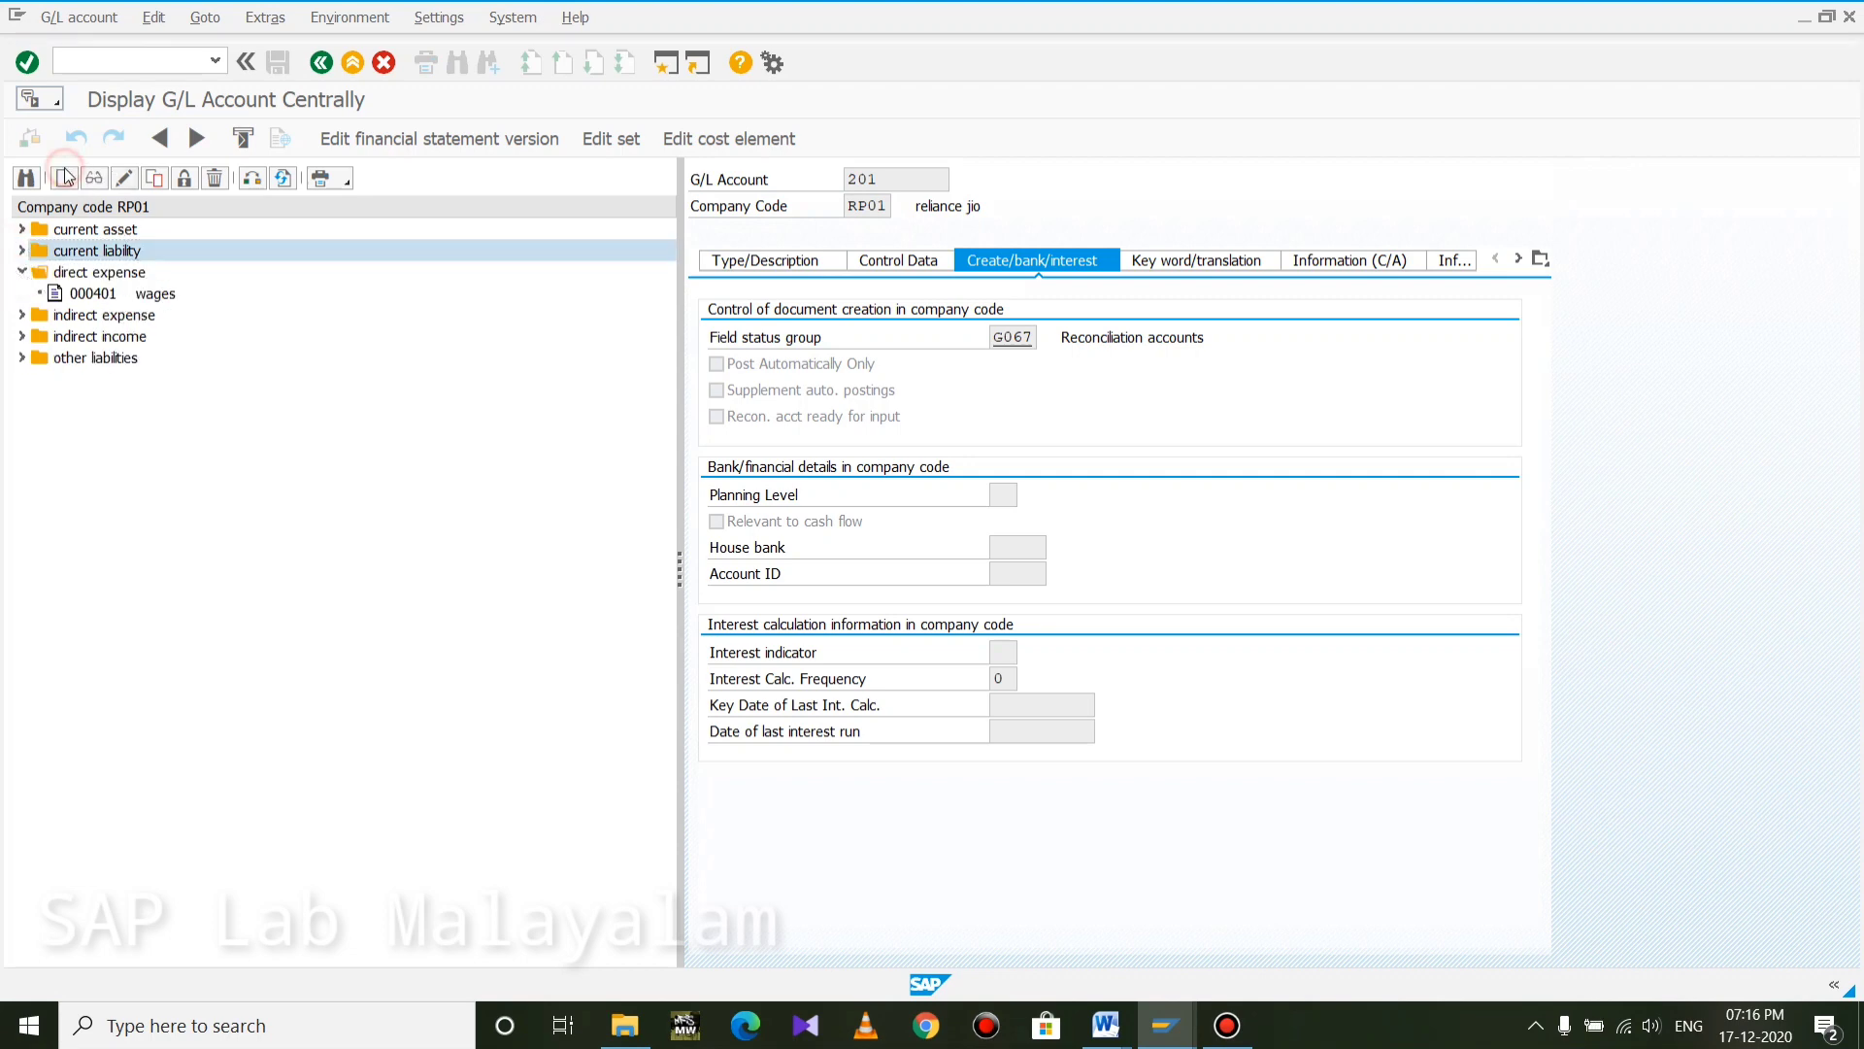
pyautogui.write('402')
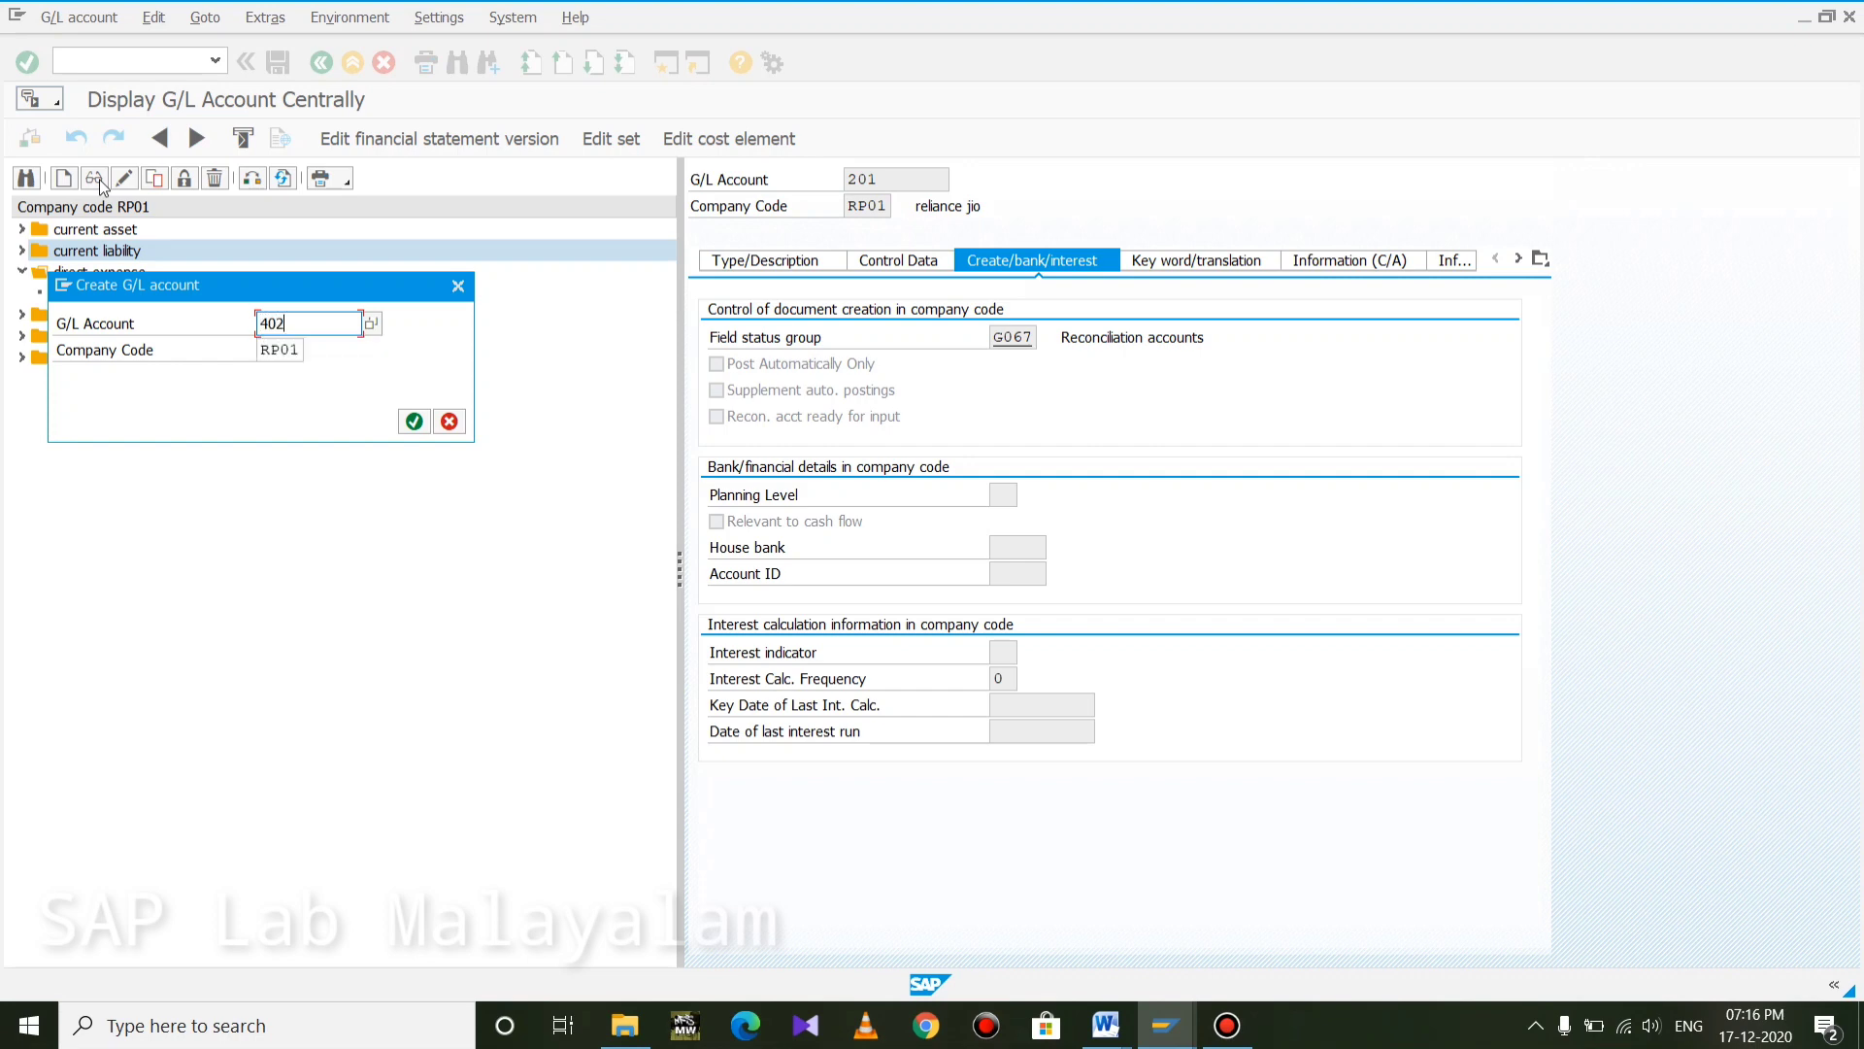
pyautogui.press('Return')
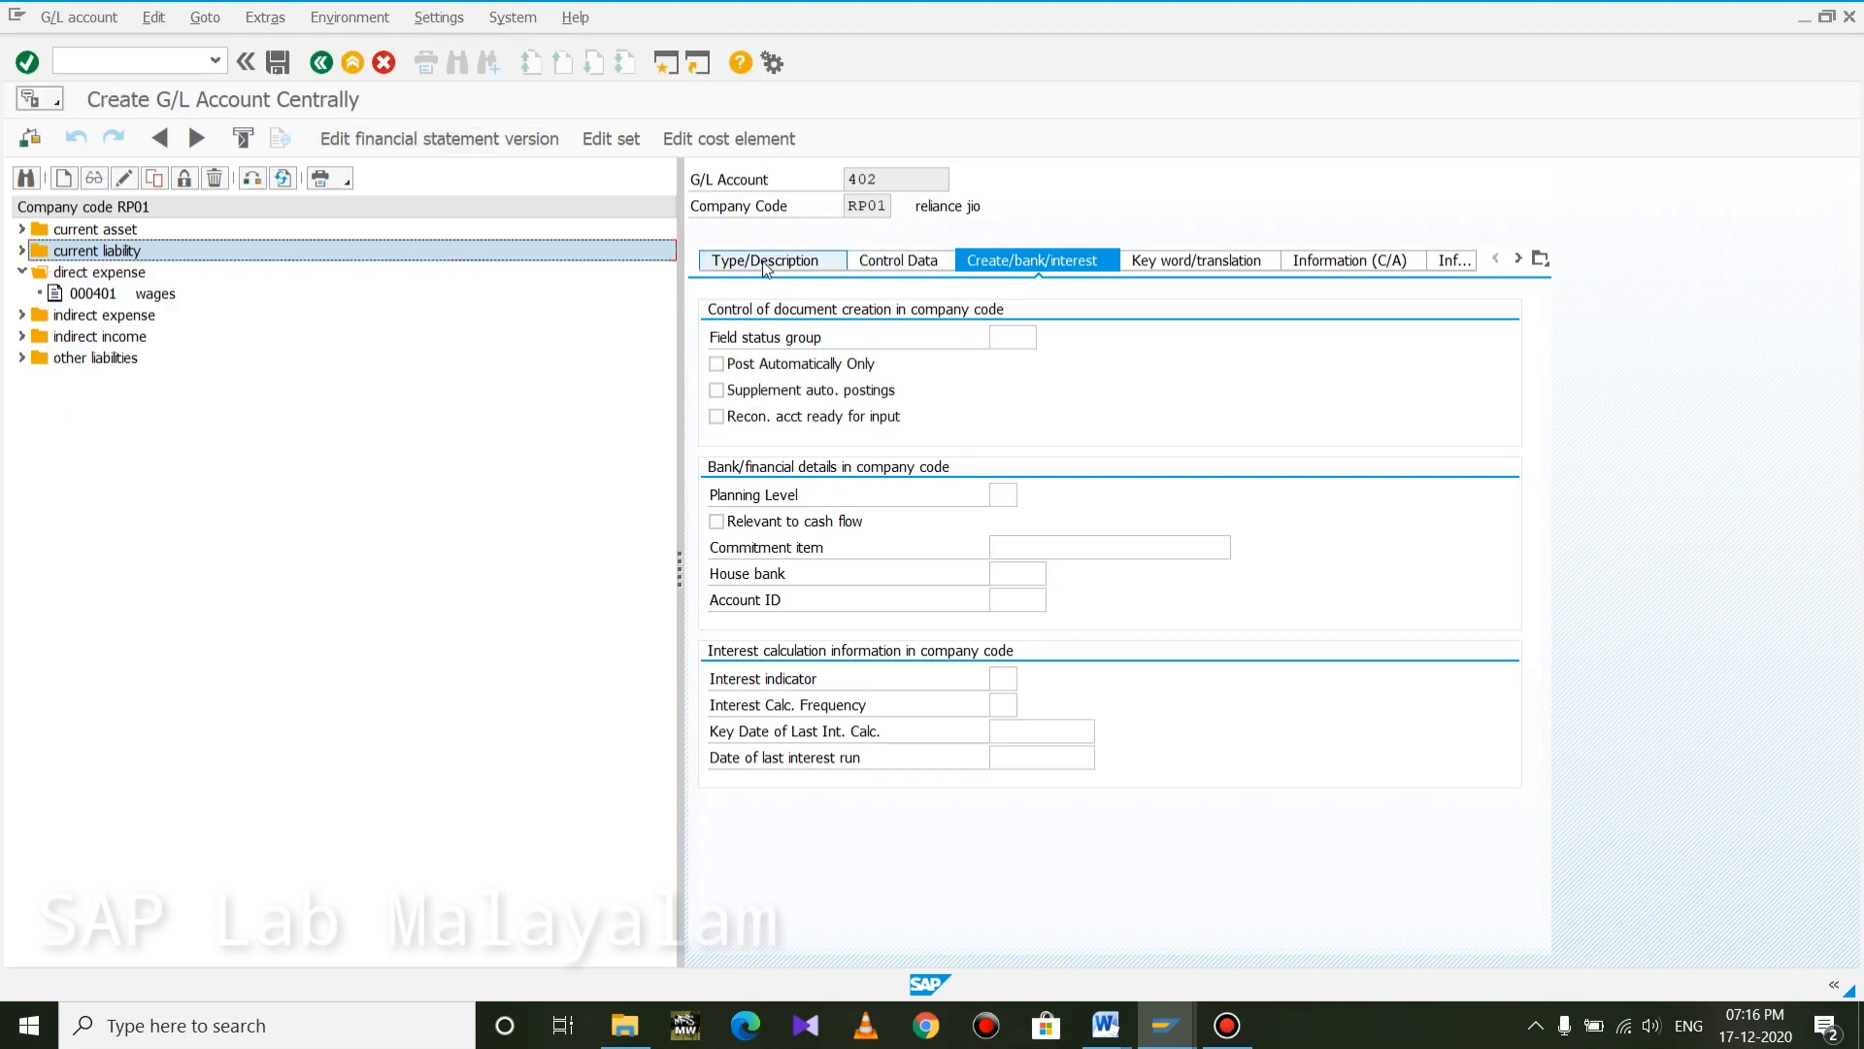
# Step: Assign account 402 to the direct expense account group in its type and description data
pyautogui.click(761, 260)
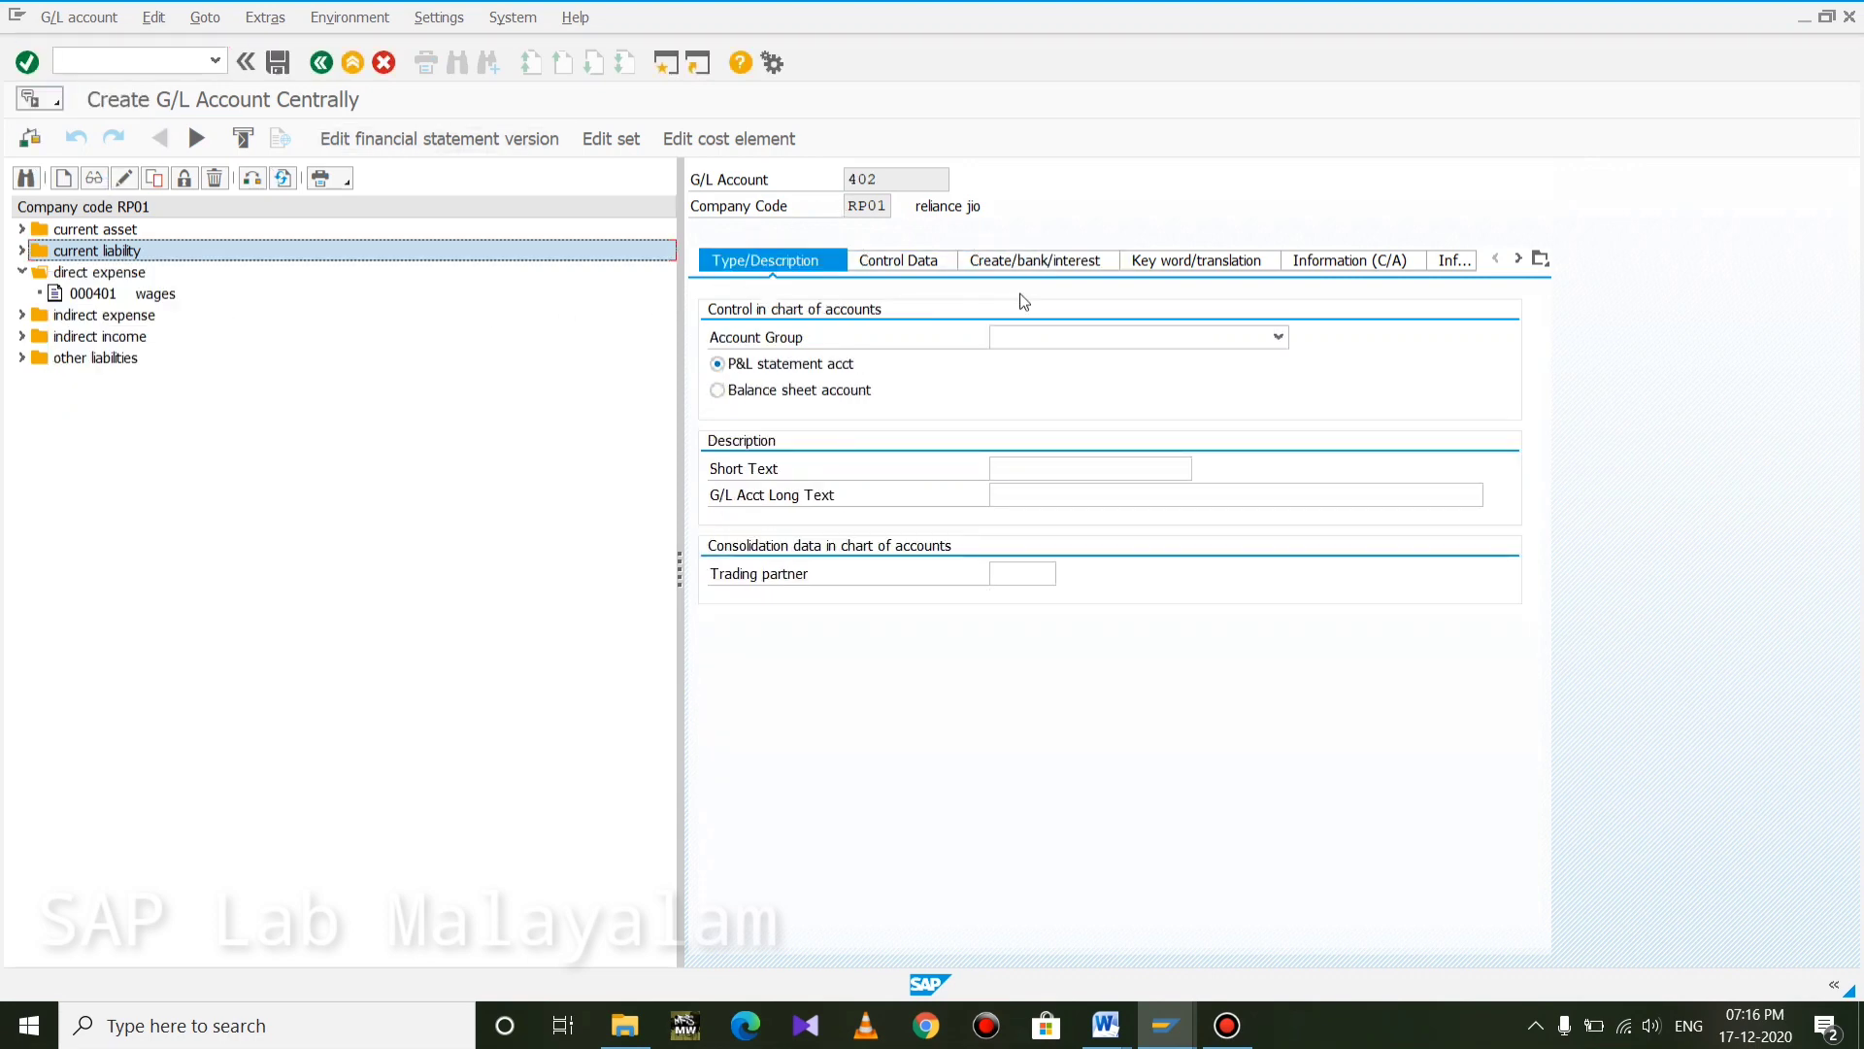
pyautogui.click(1188, 340)
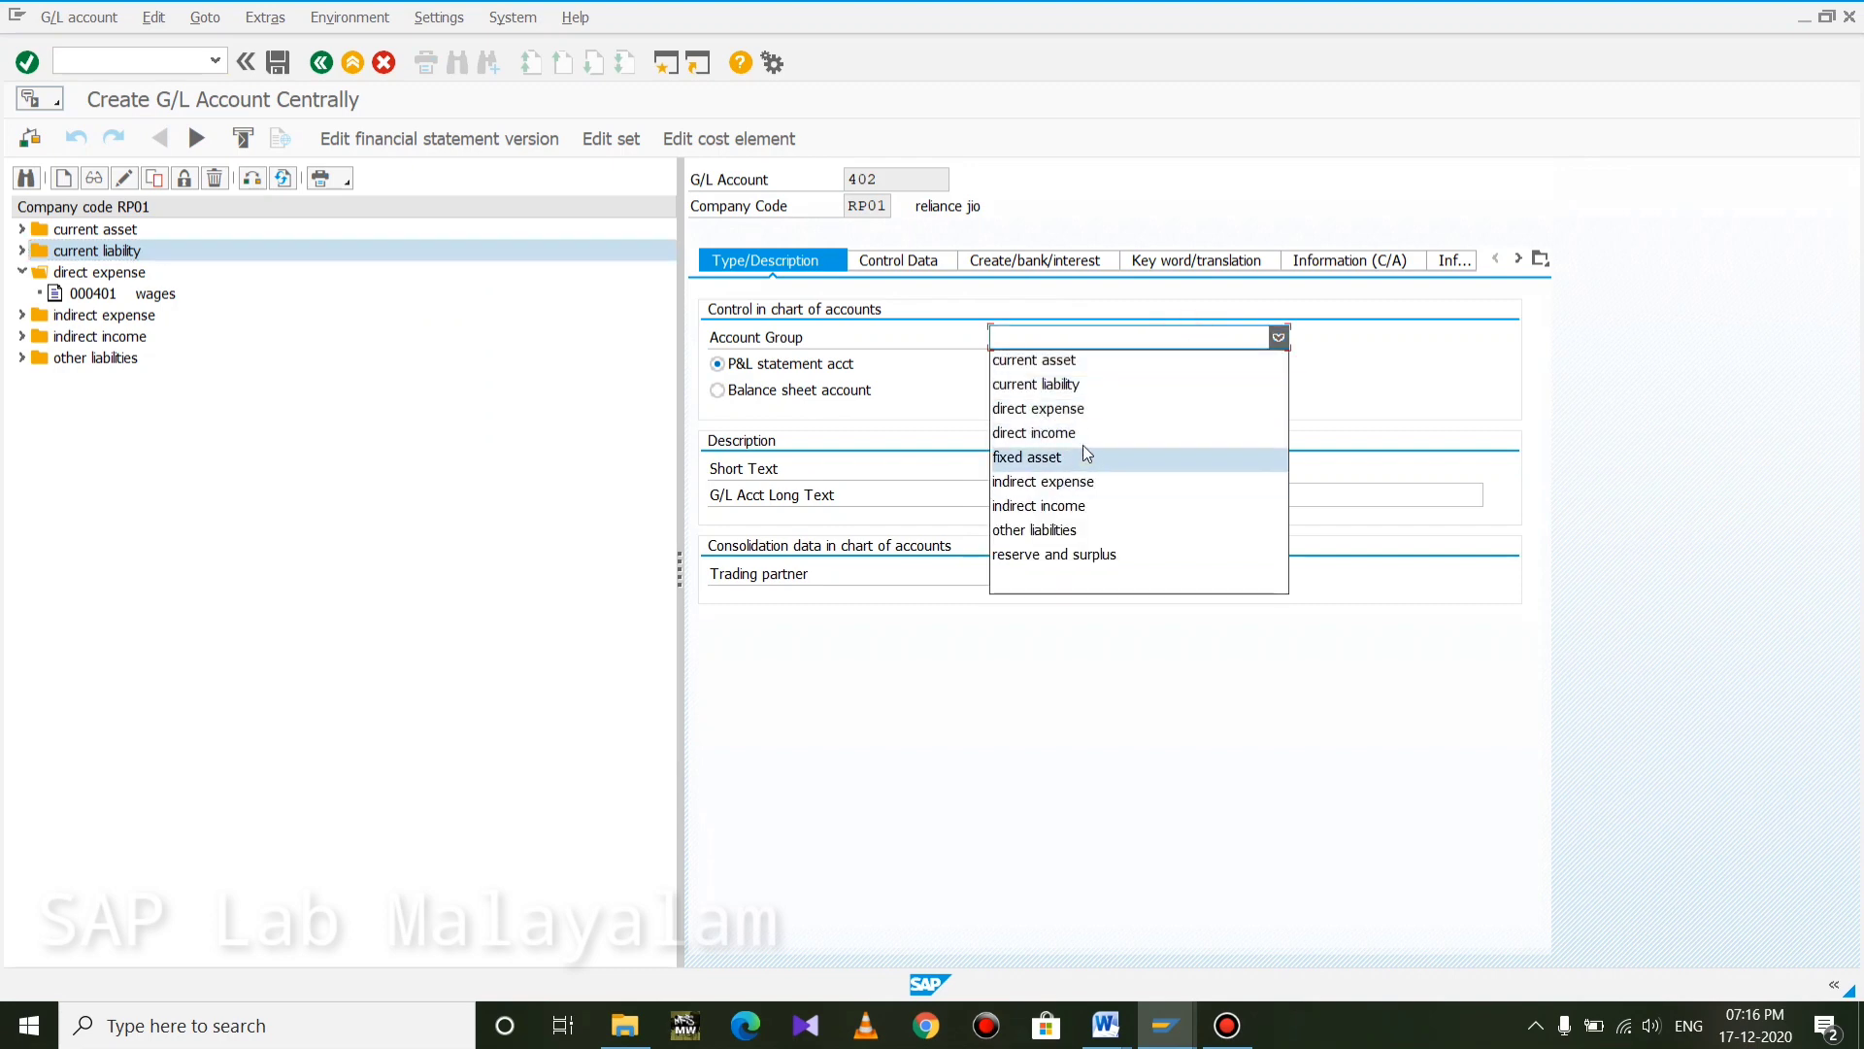
pyautogui.click(1088, 418)
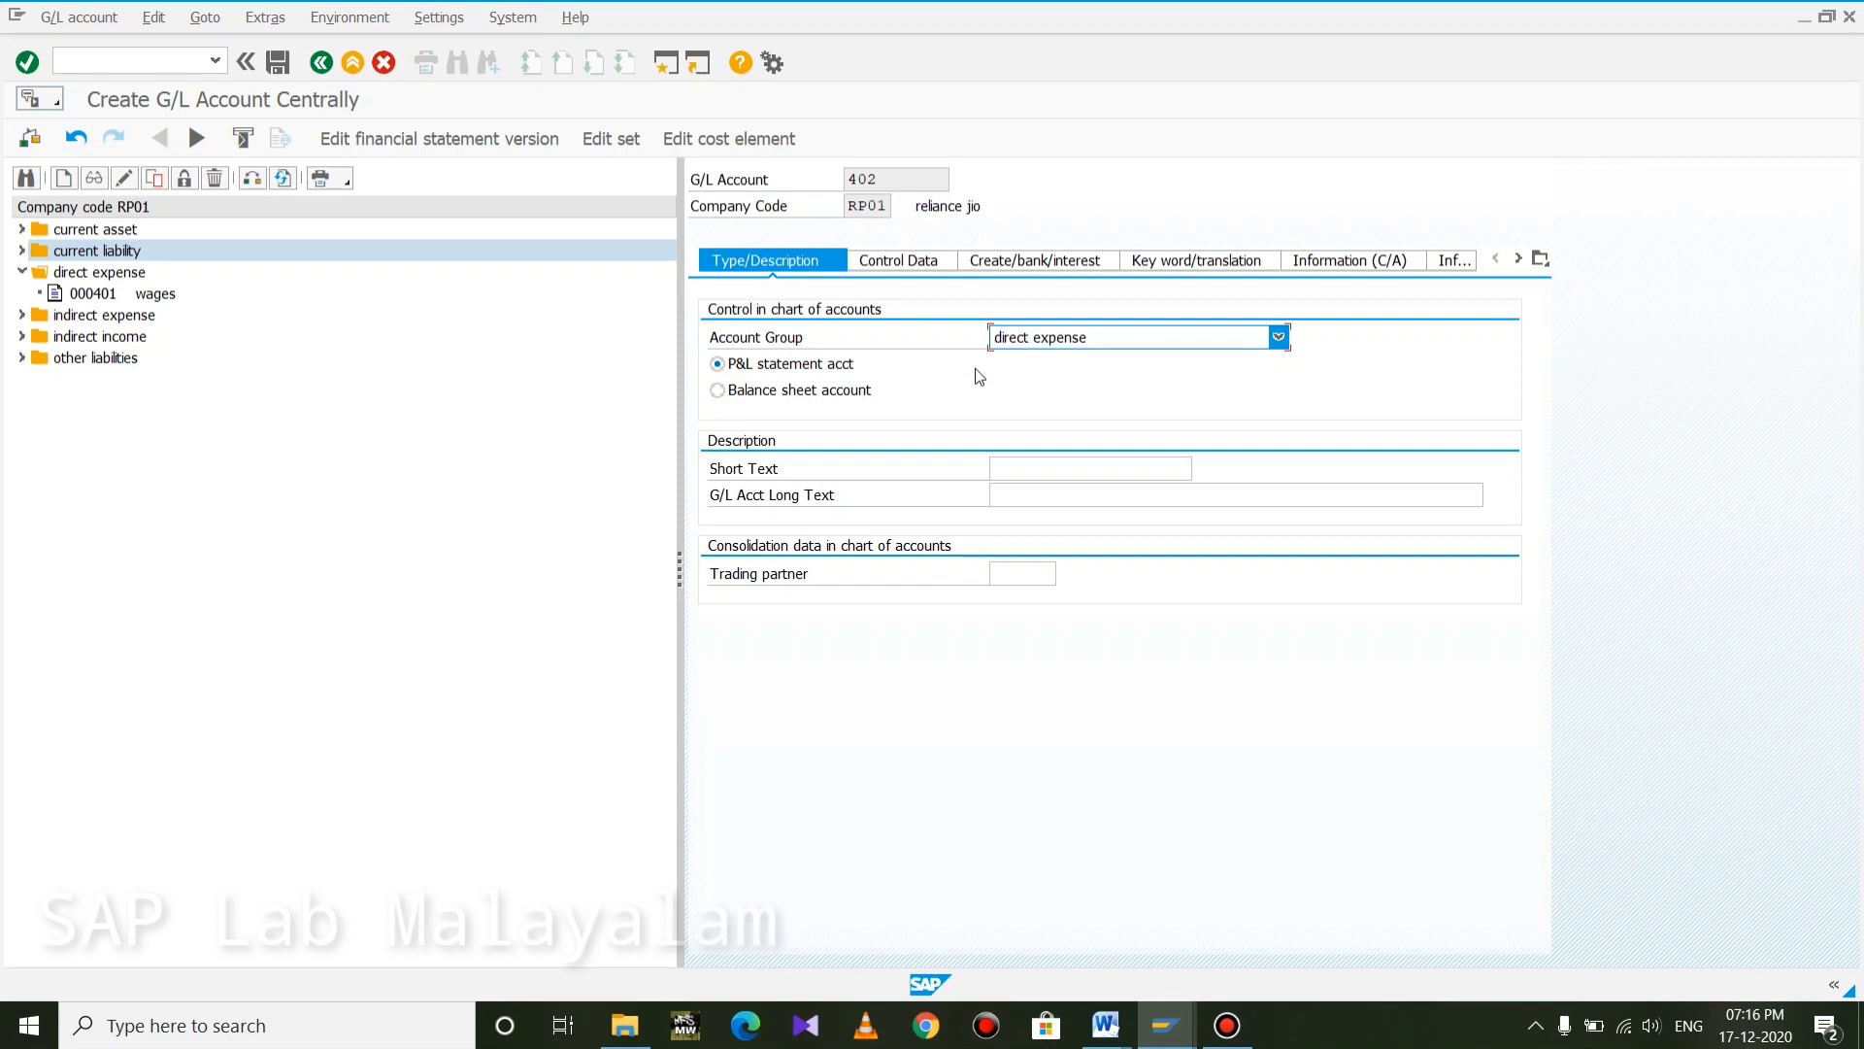
# Step: Enter "purchase account" as both the short text and the G/L account long text
pyautogui.click(1032, 472)
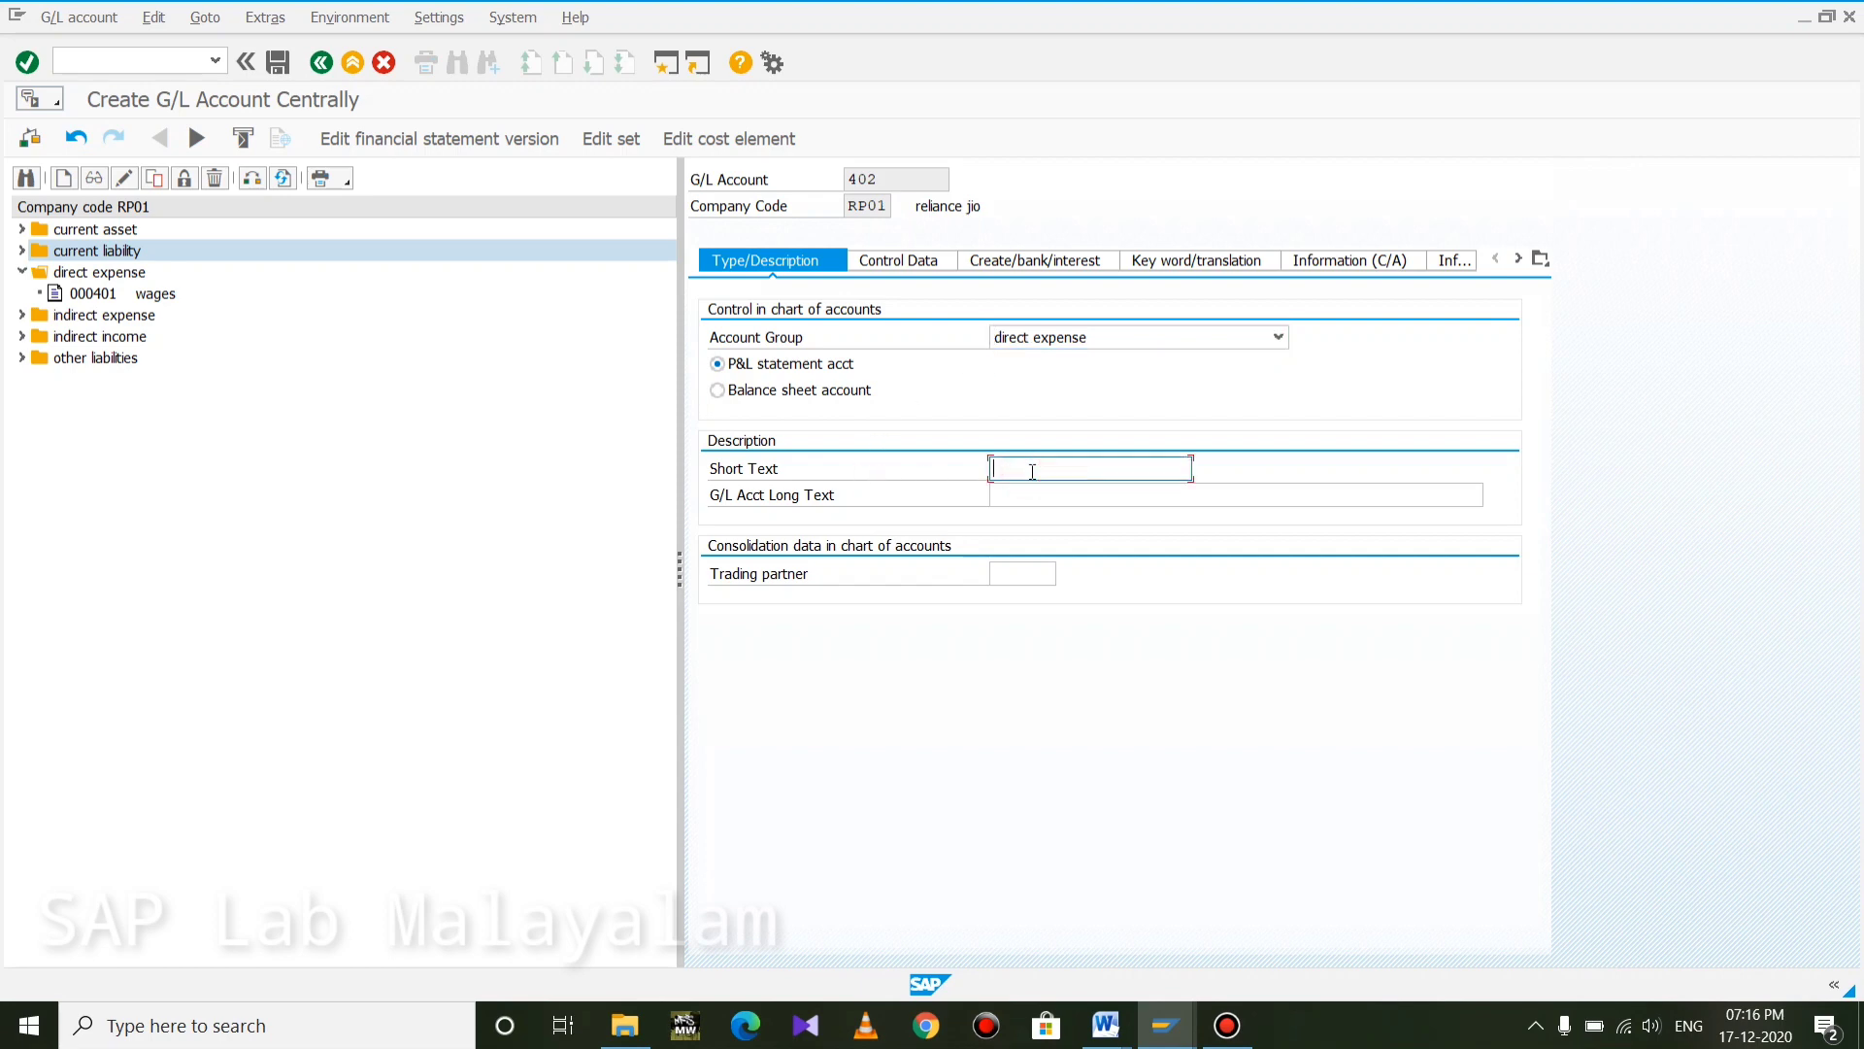
pyautogui.write('purchase account')
pyautogui.hotkey('ctrl', 'a')
pyautogui.hotkey('ctrl', 'c')
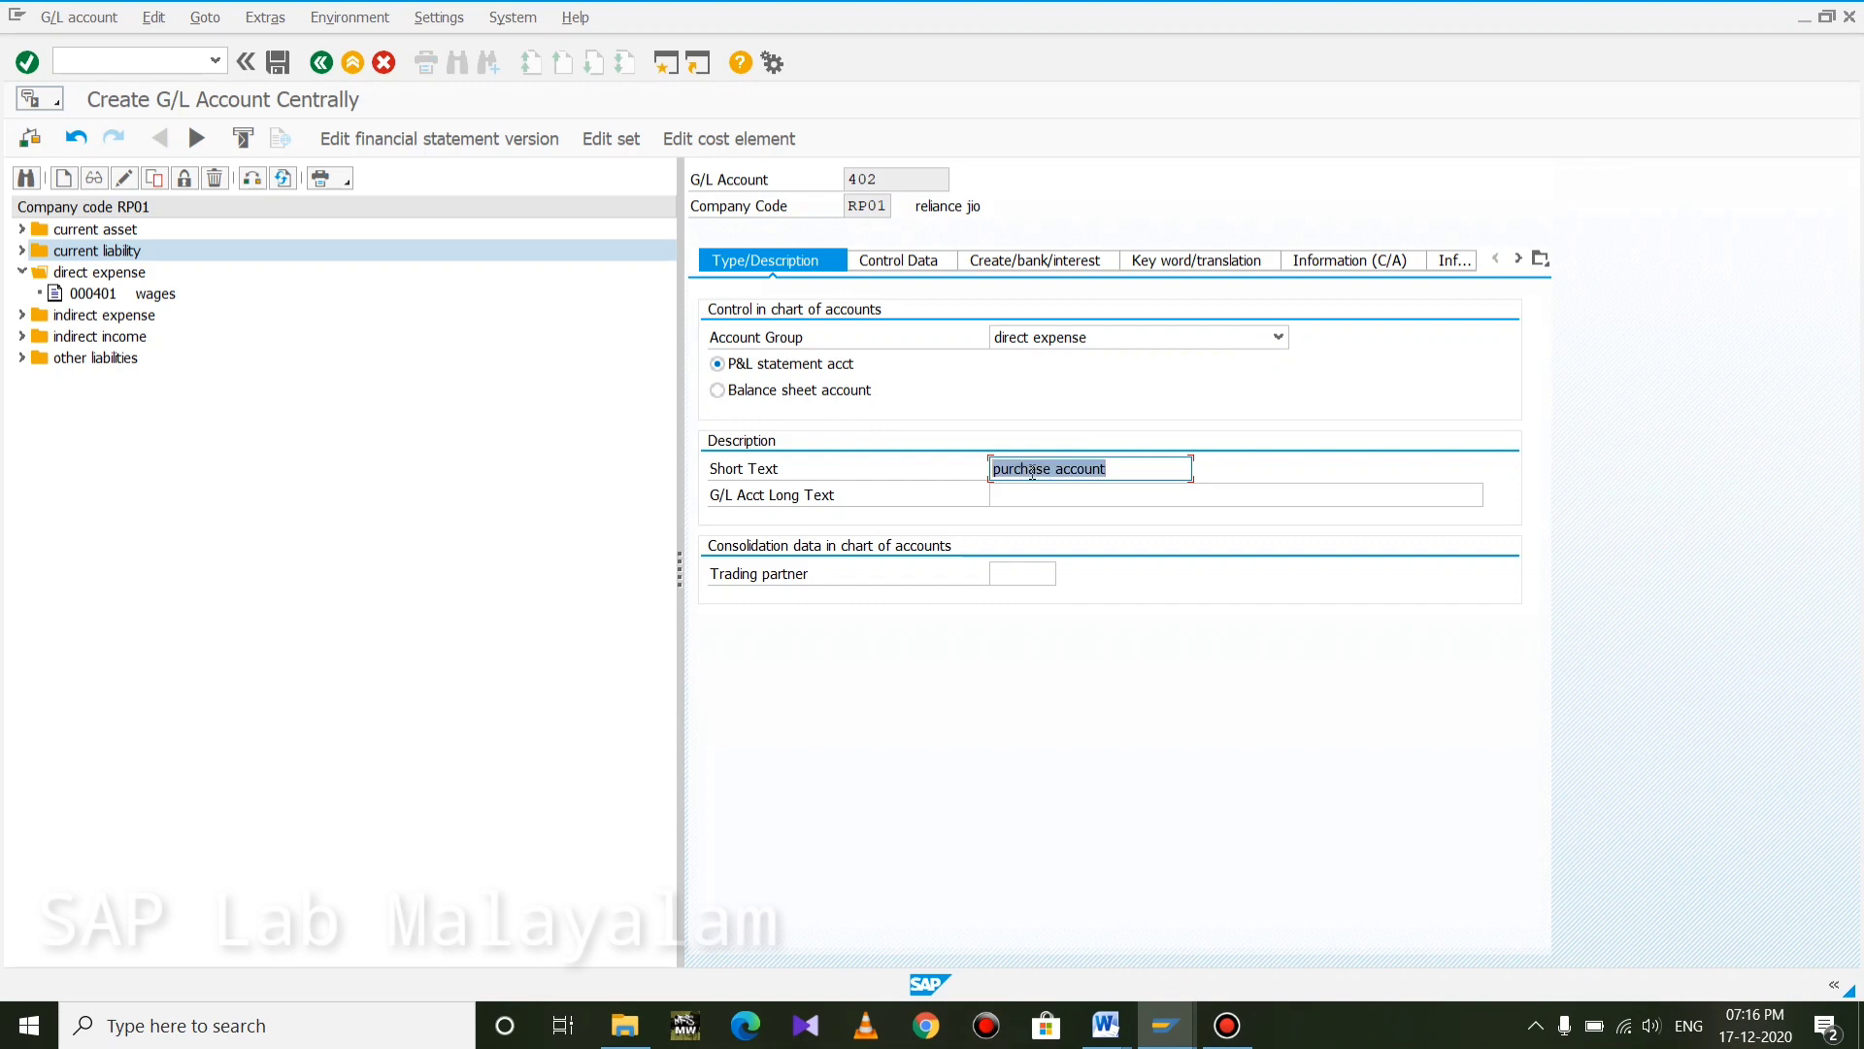
pyautogui.click(1032, 472)
pyautogui.click(1037, 497)
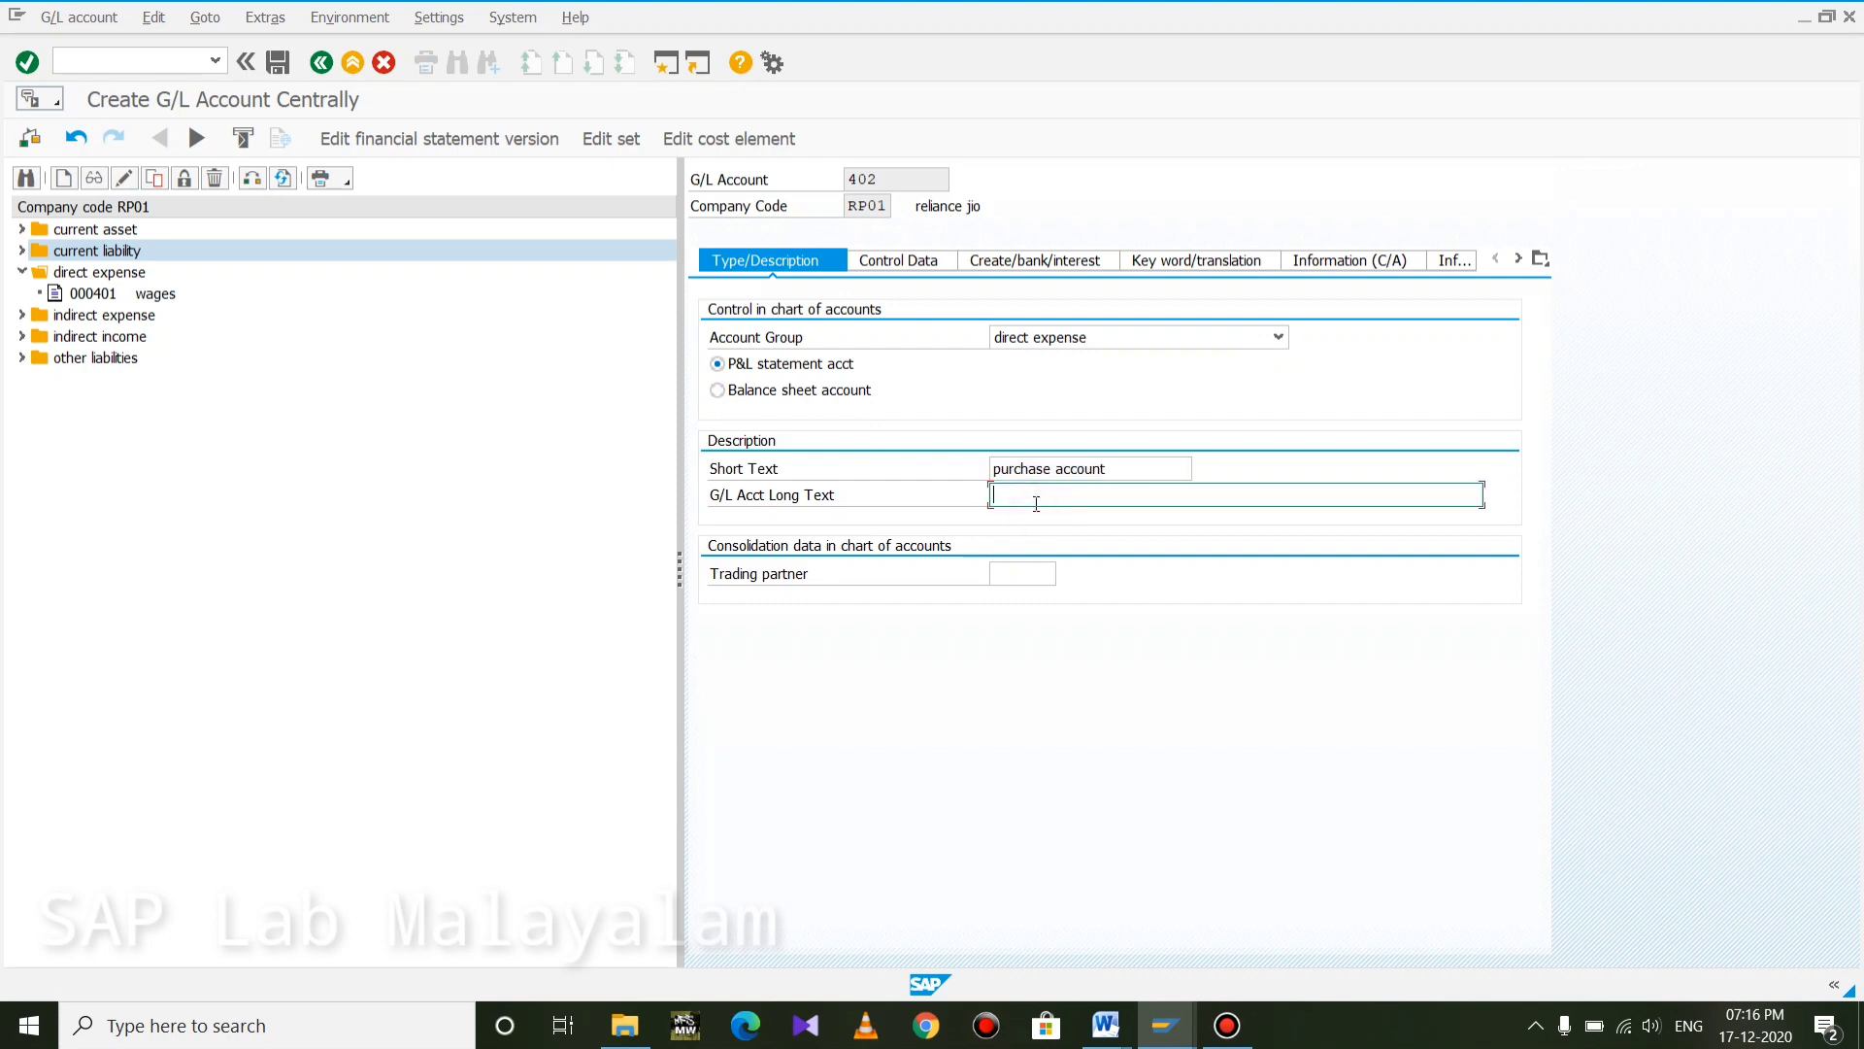
pyautogui.hotkey('ctrl', 'v')
# Step: In the control data of account 402, enable balances in local currency only and line item display, and set sort key 001
pyautogui.click(925, 264)
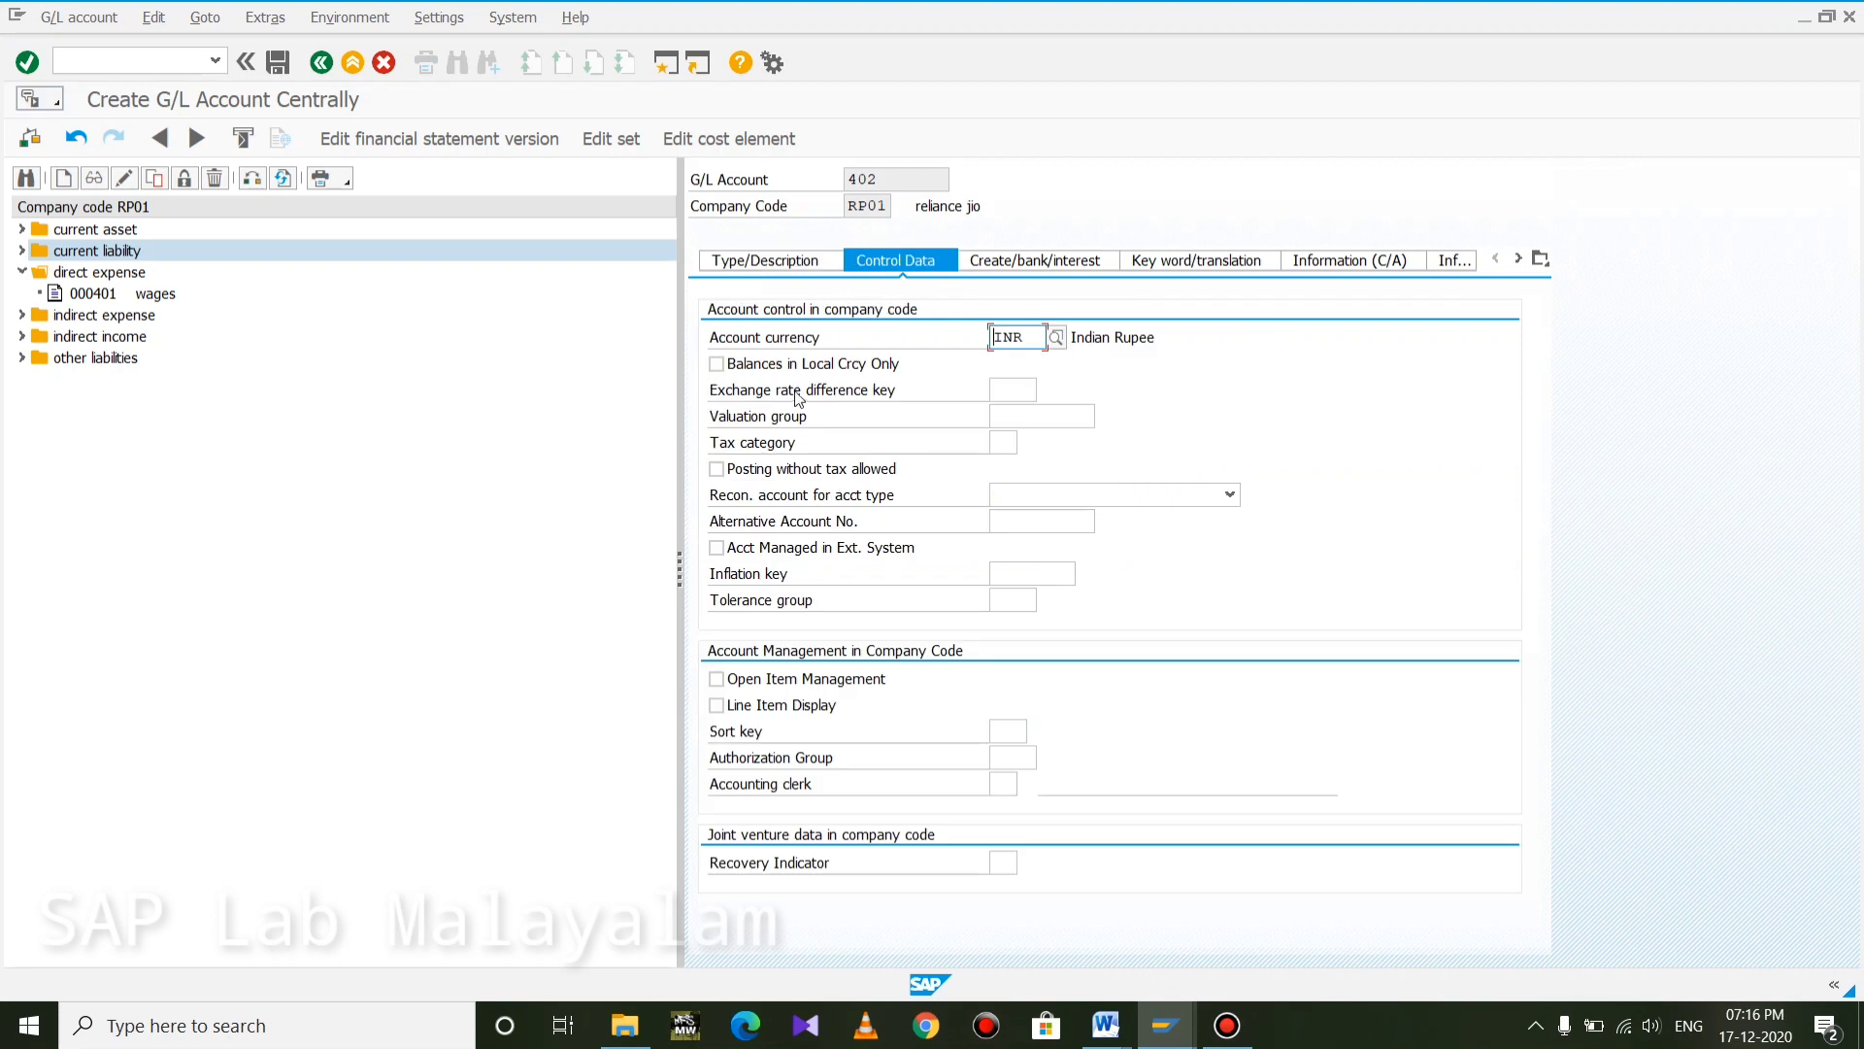
pyautogui.click(777, 368)
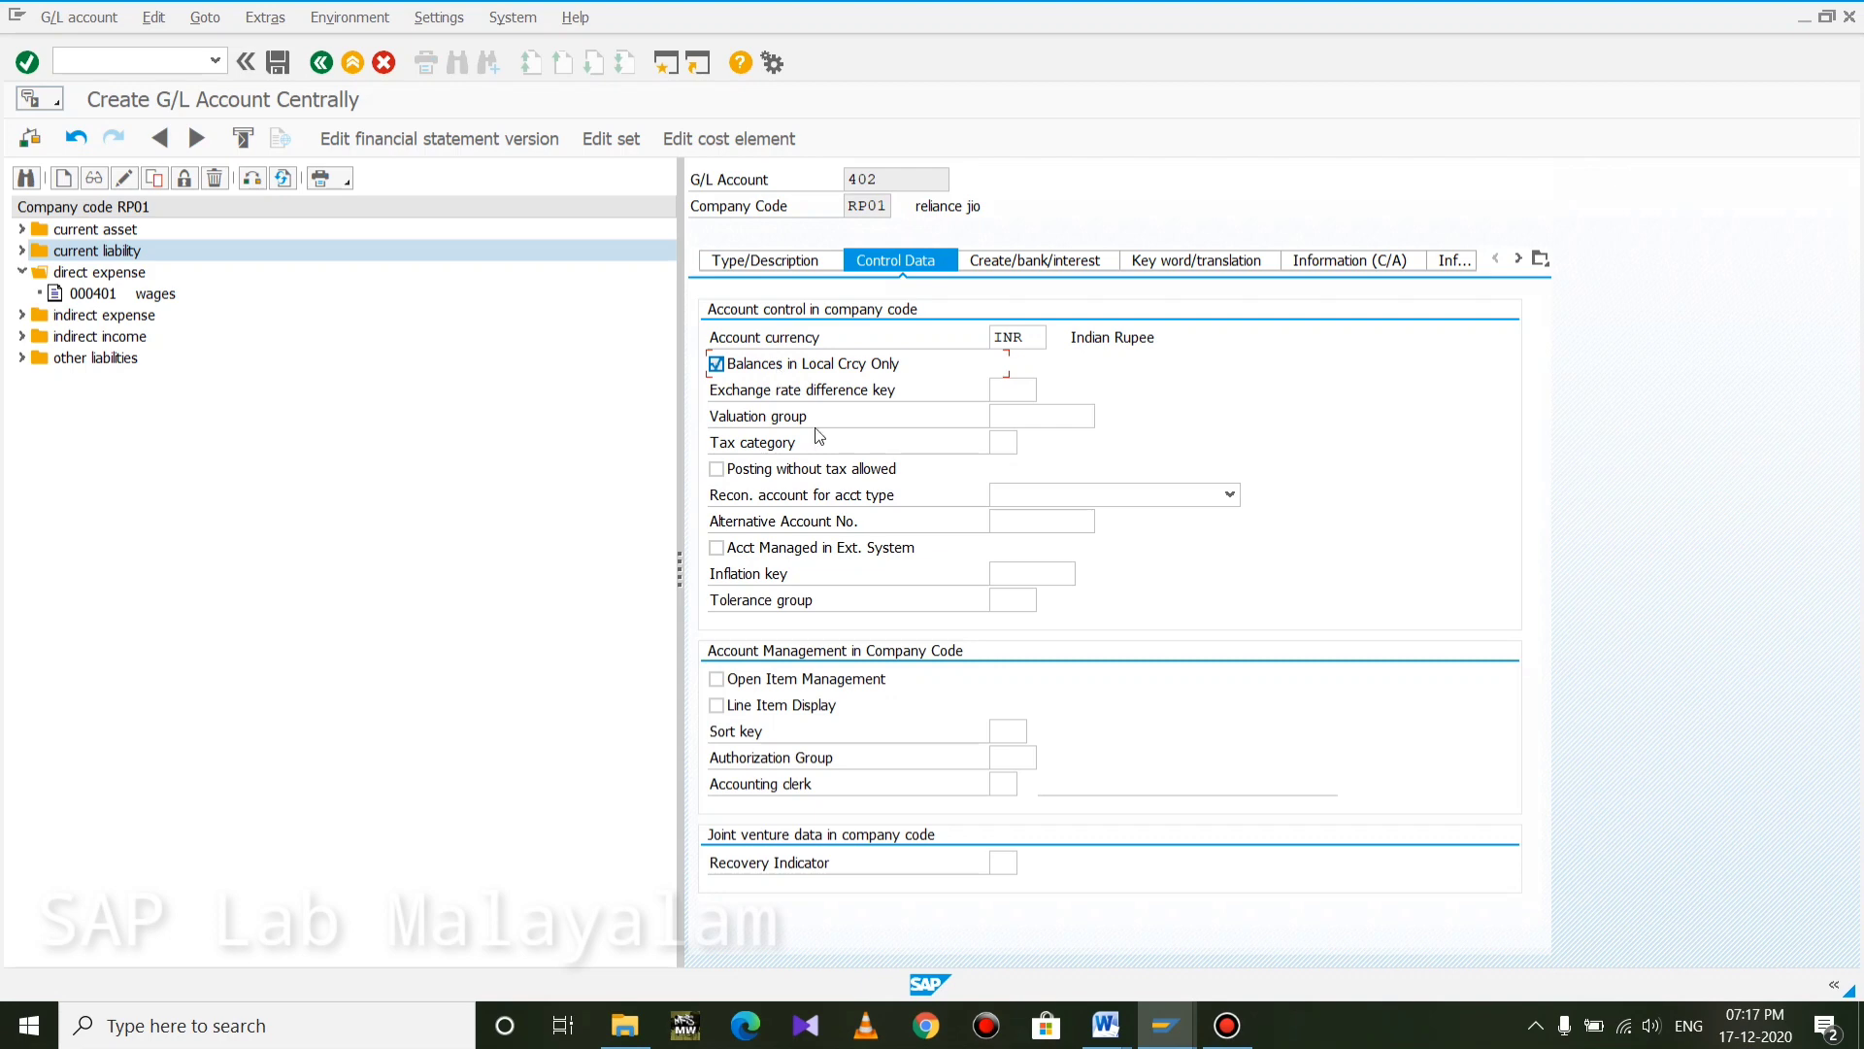
pyautogui.click(798, 712)
pyautogui.click(1017, 730)
pyautogui.click(1037, 730)
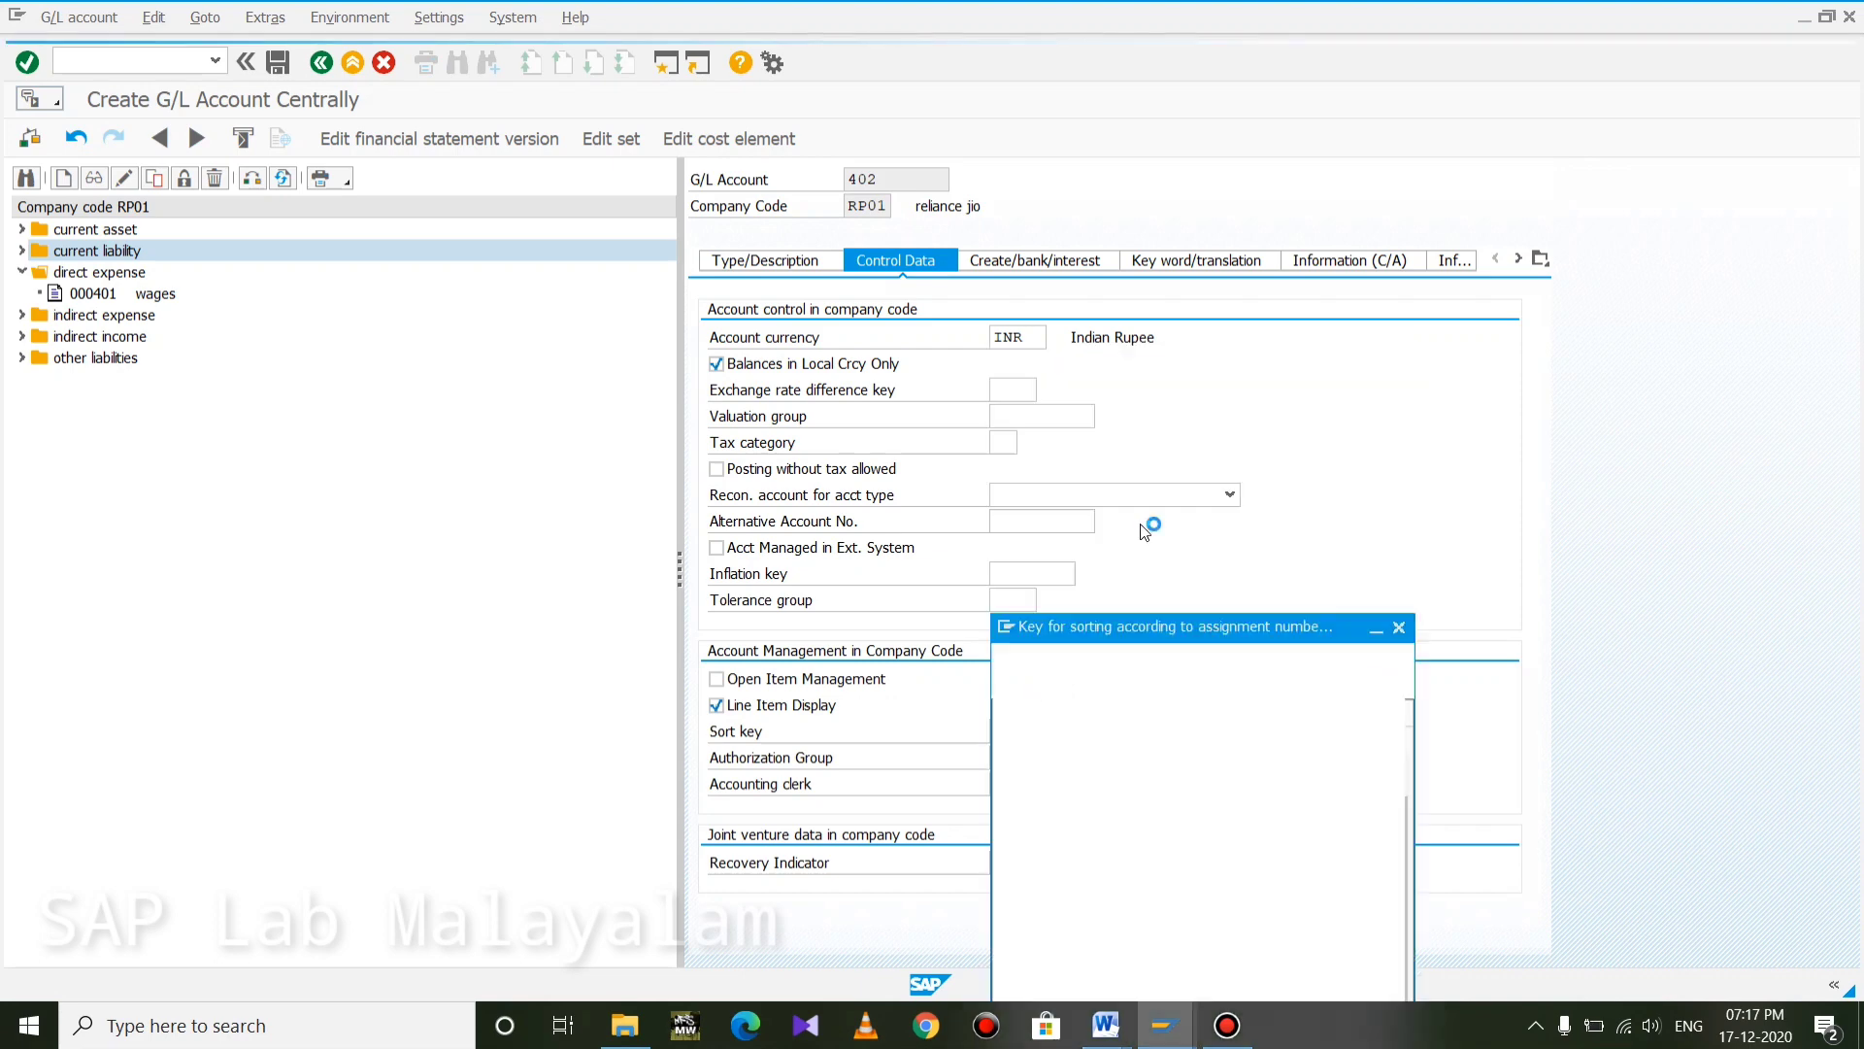
pyautogui.doubleClick(1101, 517)
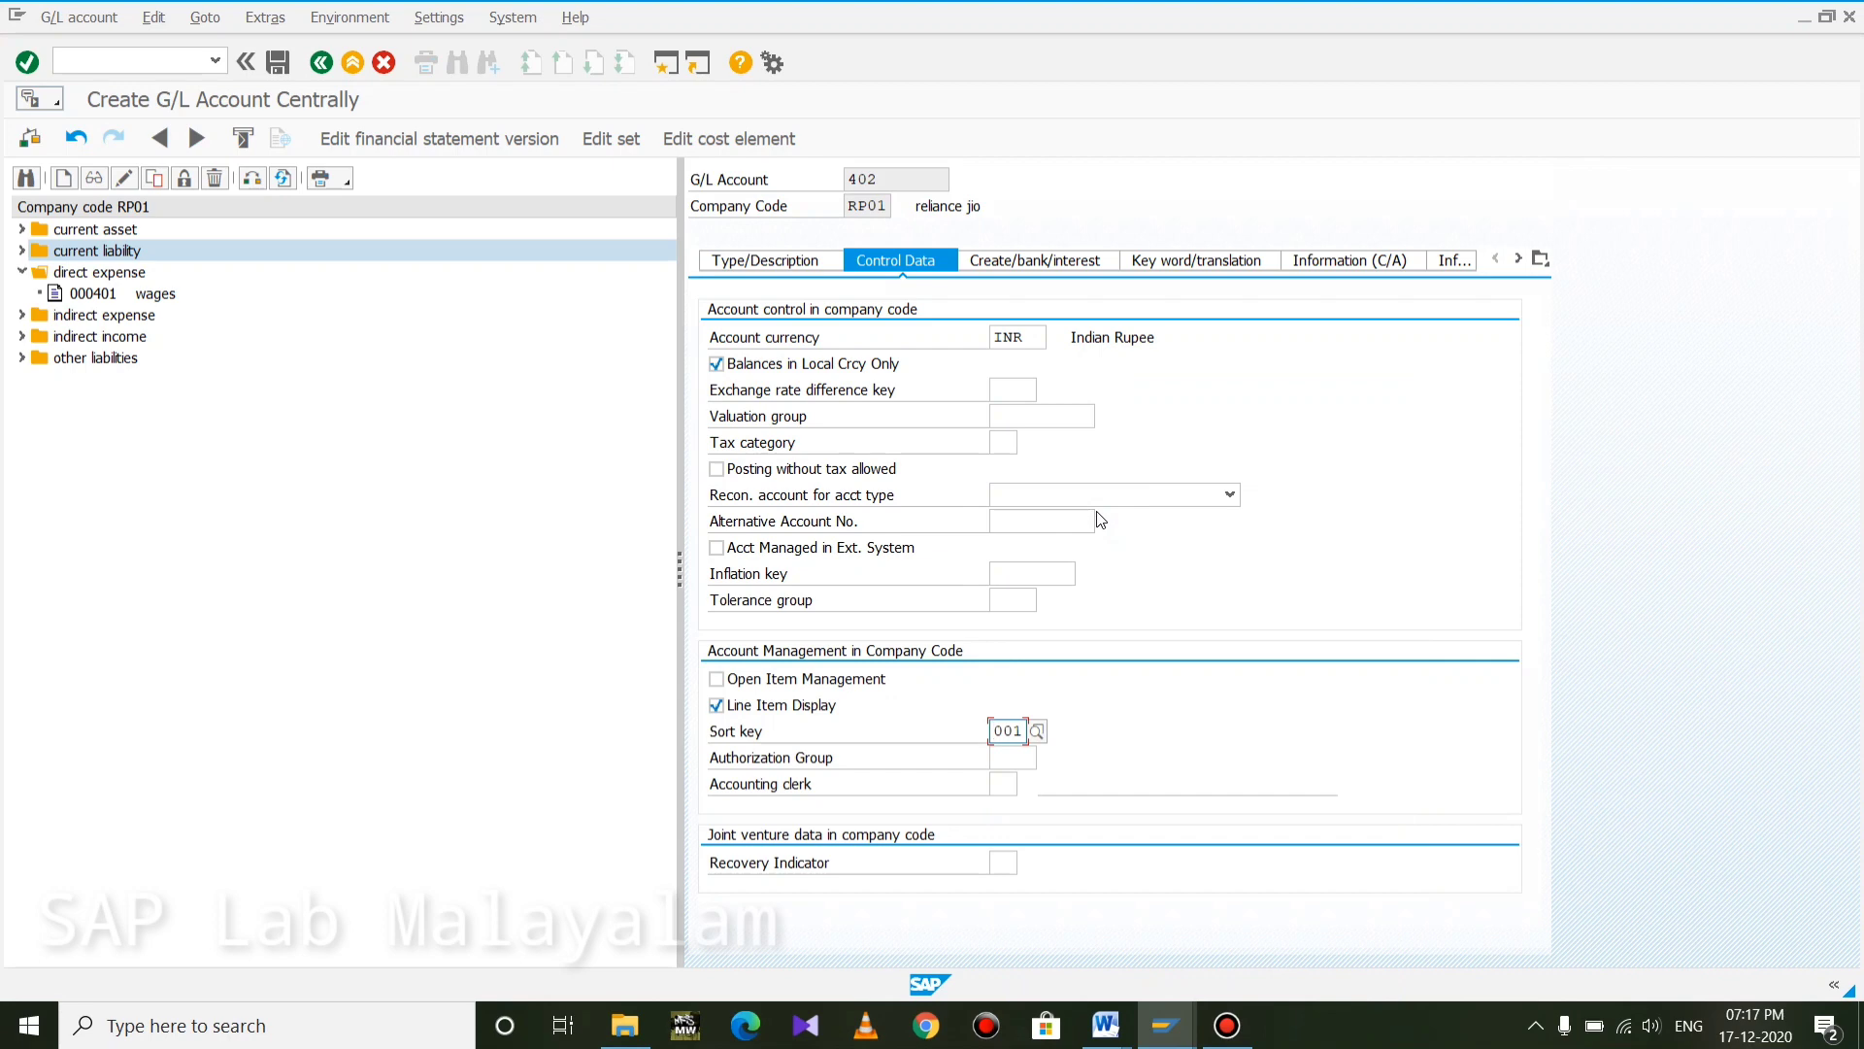
# Step: Assign field status group G001 to account 402 and save the account
pyautogui.click(1035, 264)
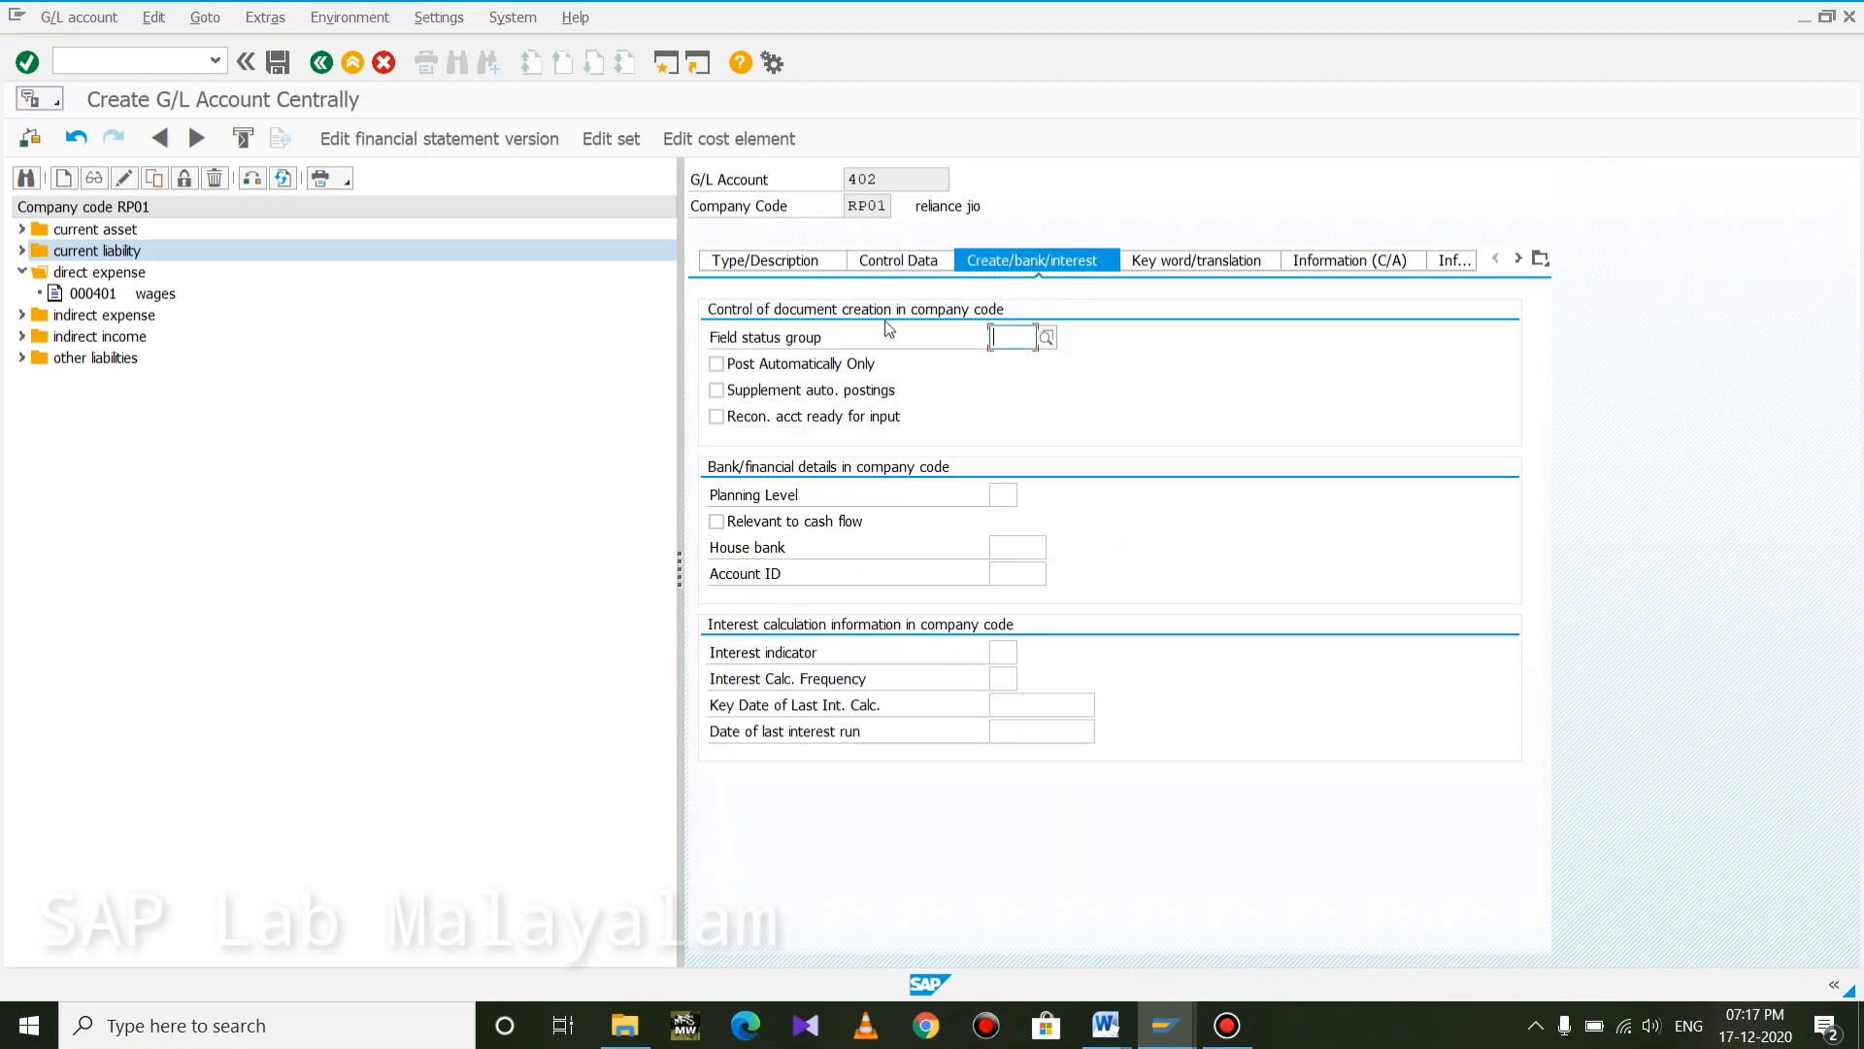
pyautogui.click(1047, 338)
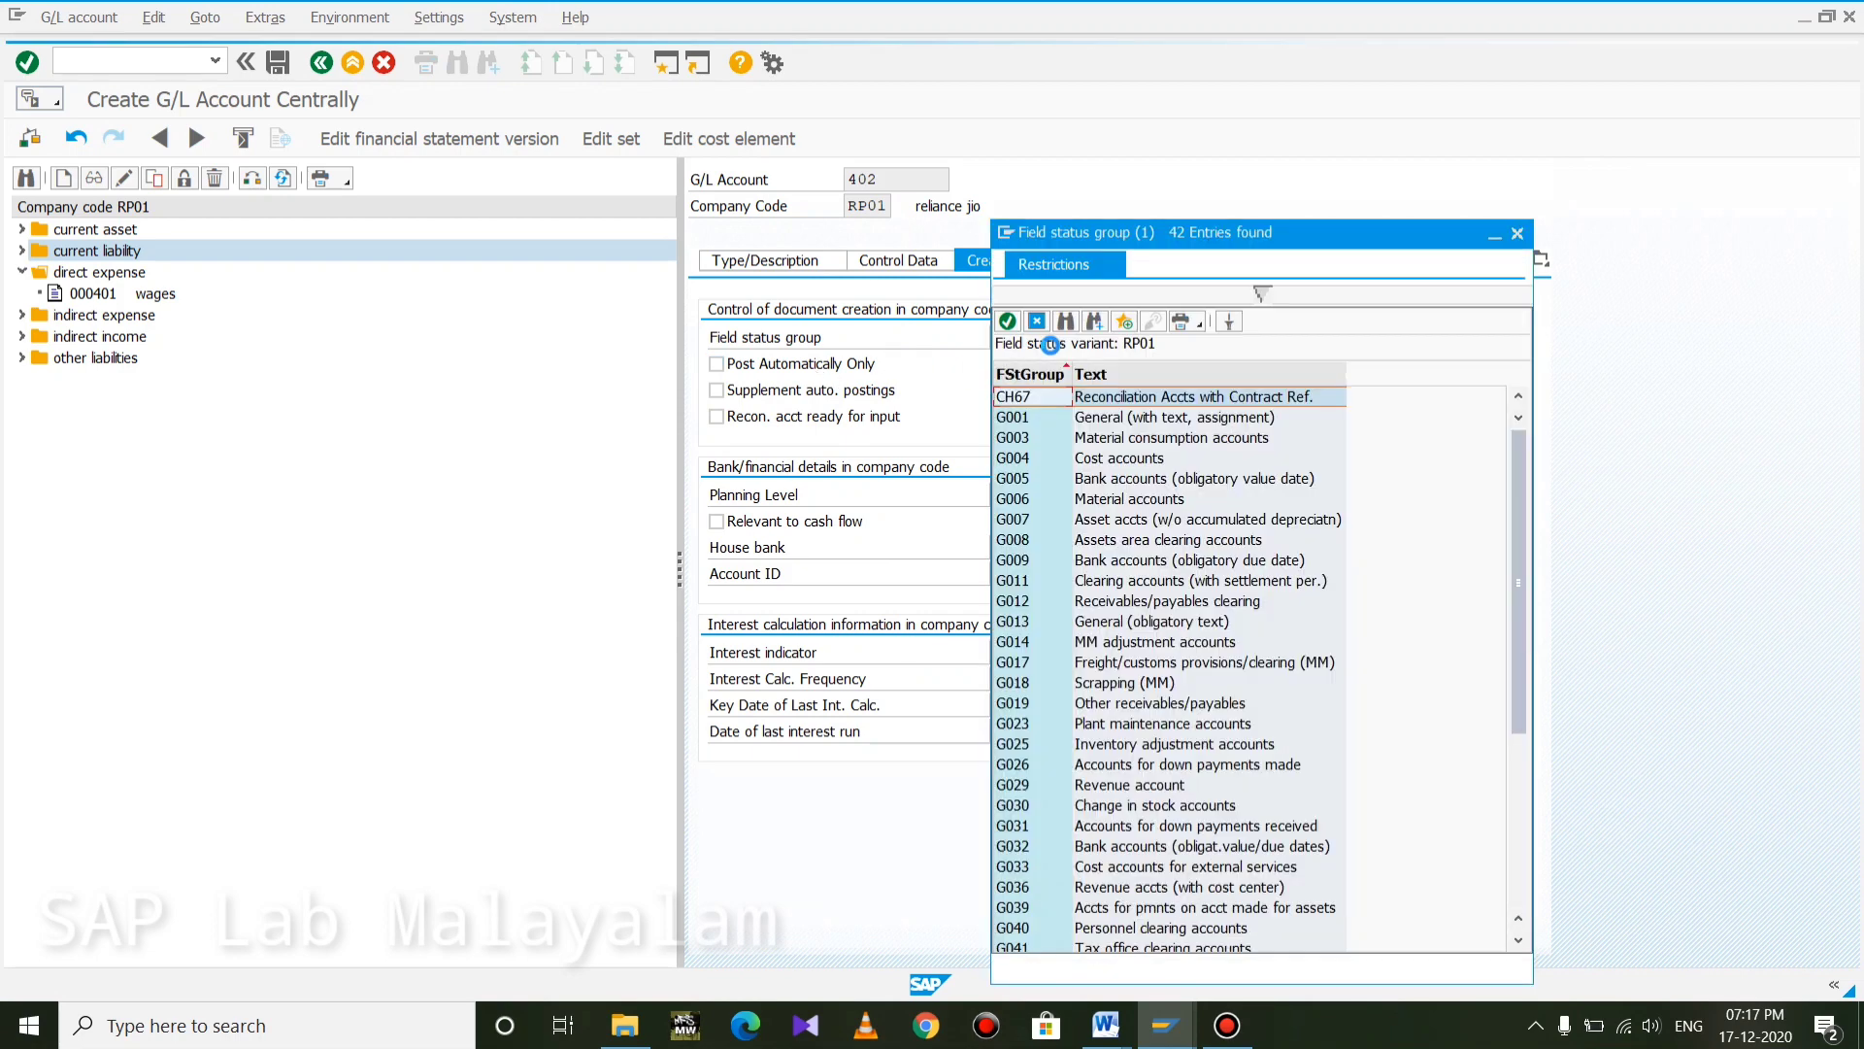
pyautogui.doubleClick(1123, 423)
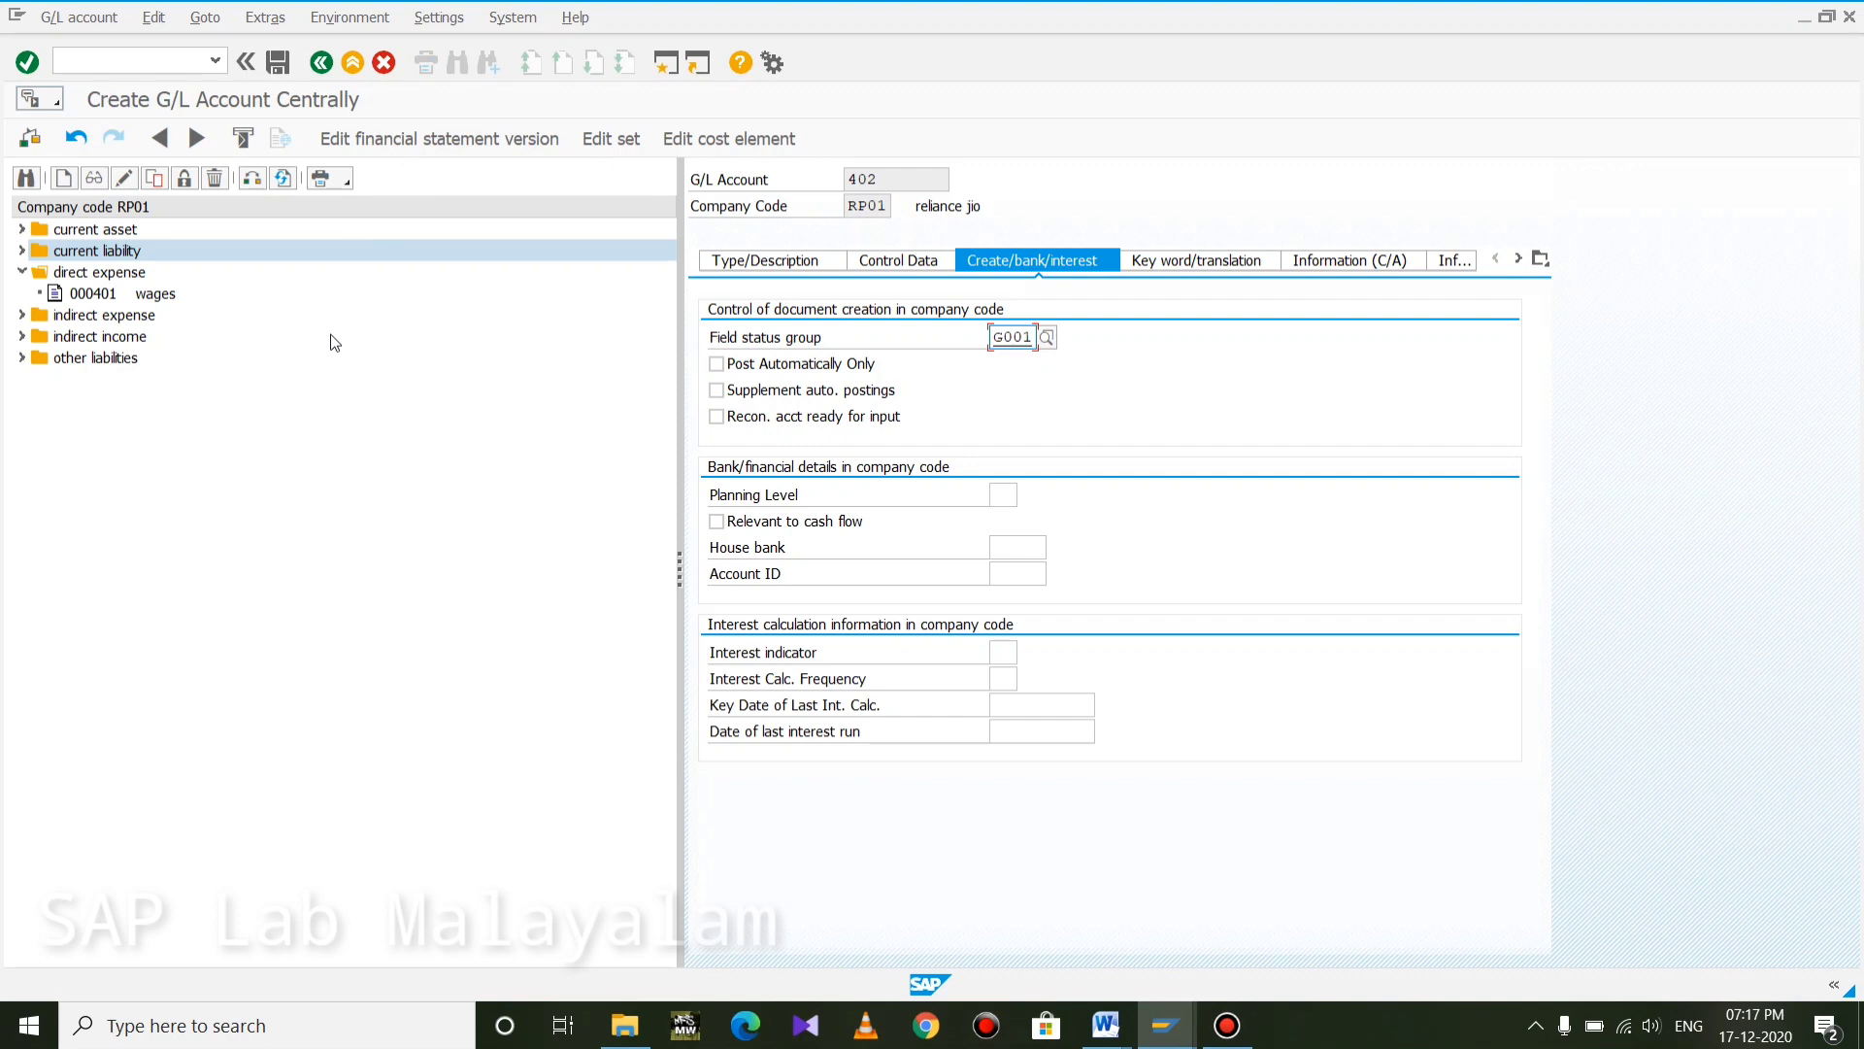
pyautogui.click(283, 72)
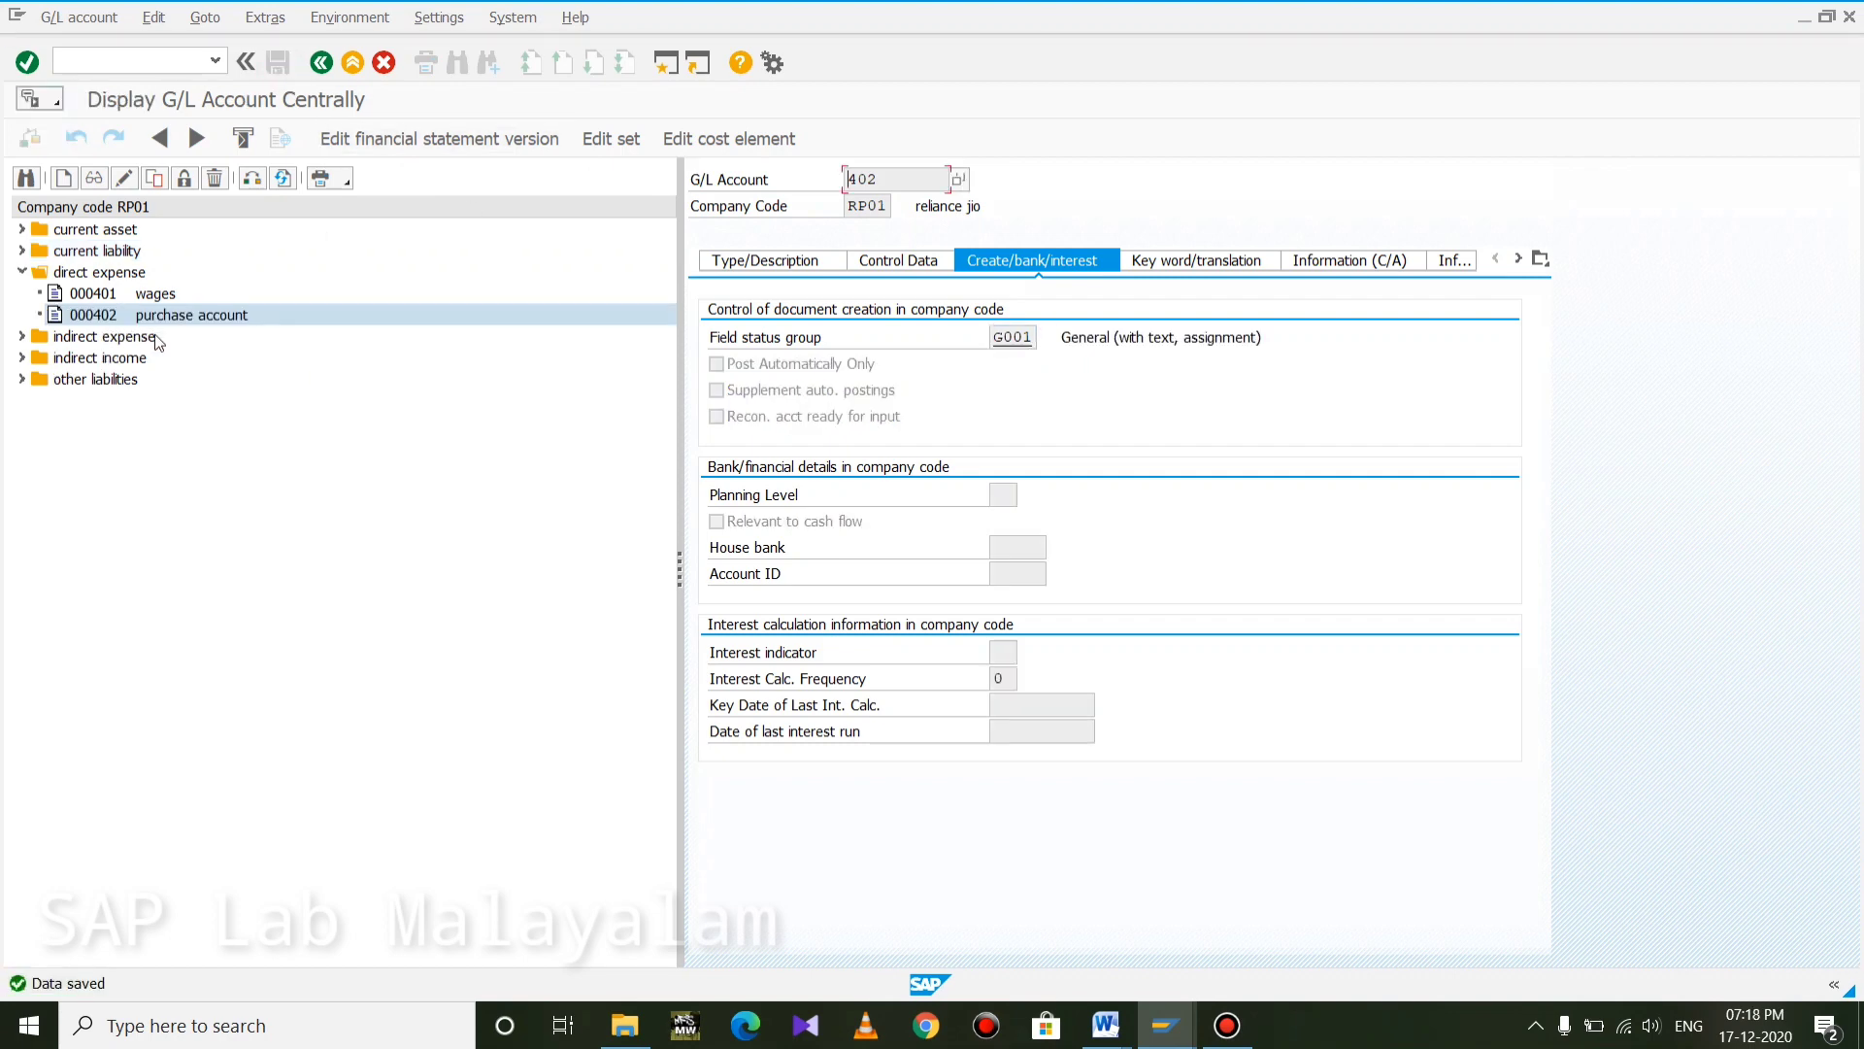
# Step: Check the current liability accounts, switch to the SAP FICO procedure document in Word and read the FK01 vendor creation section
pyautogui.click(23, 252)
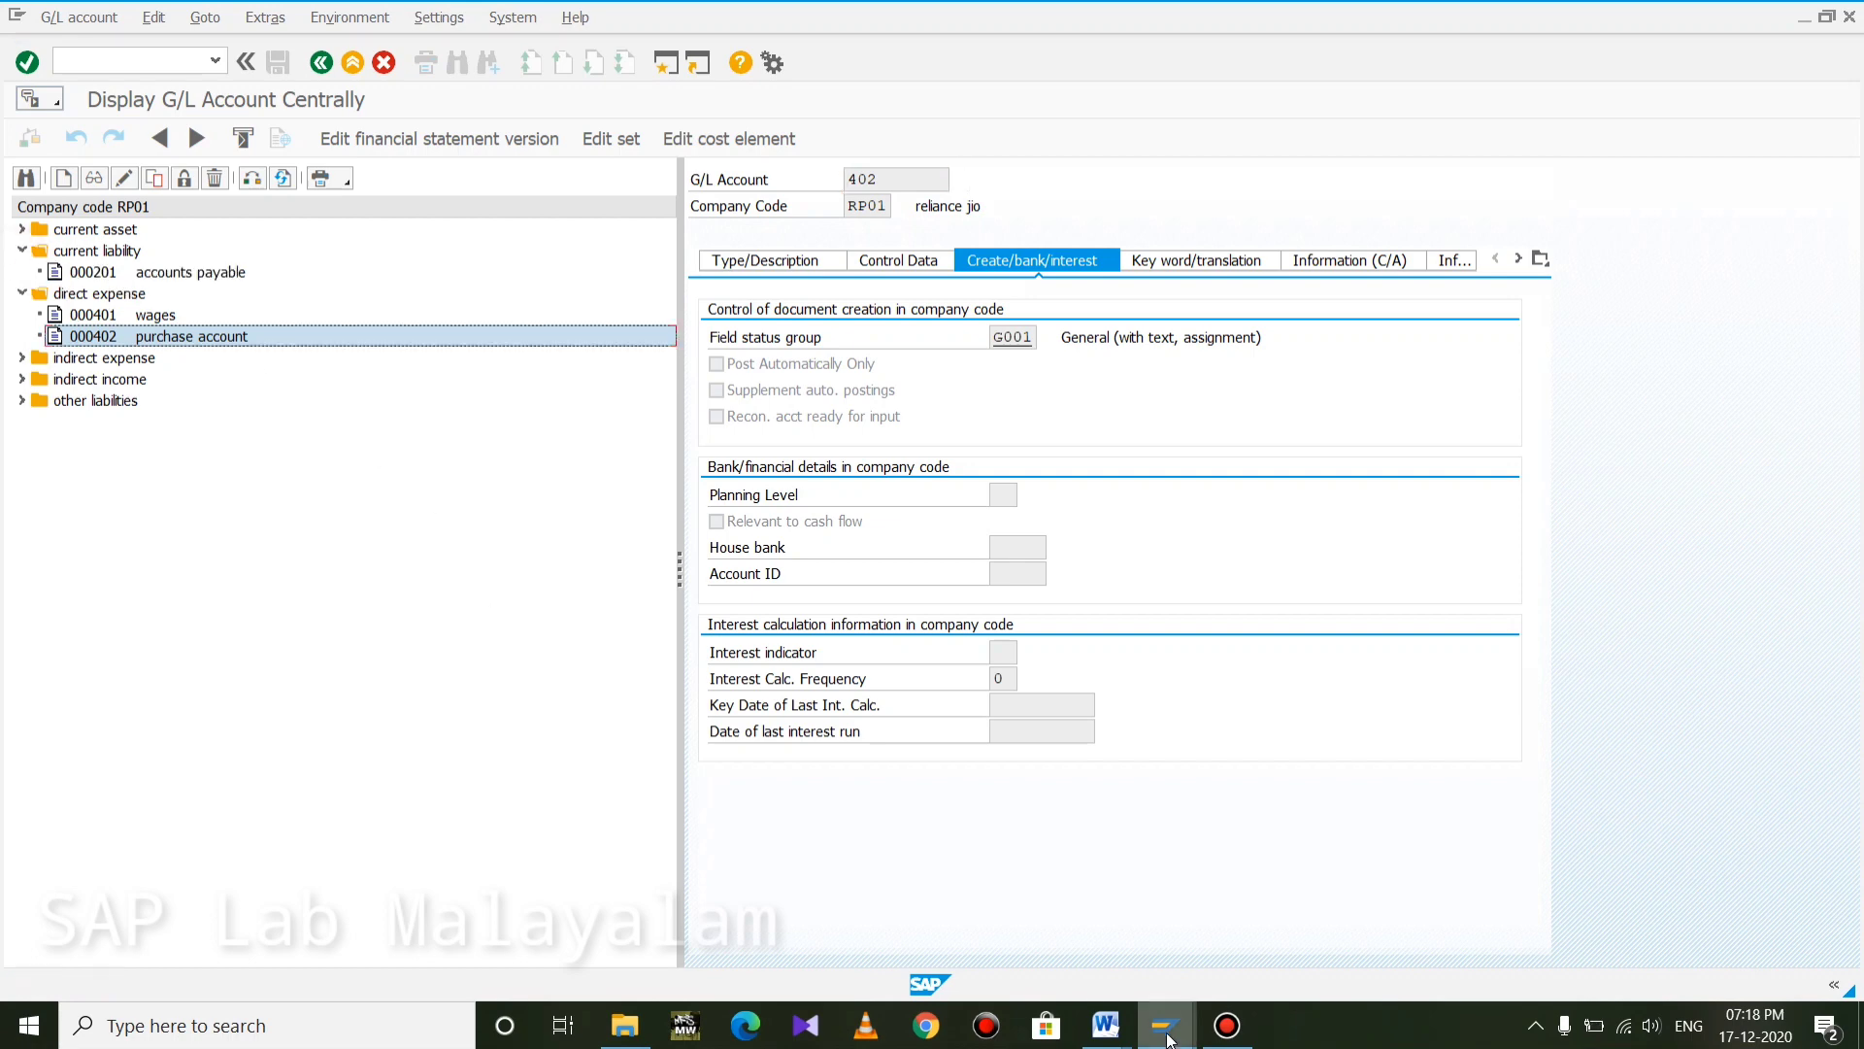
pyautogui.moveTo(1095, 1027)
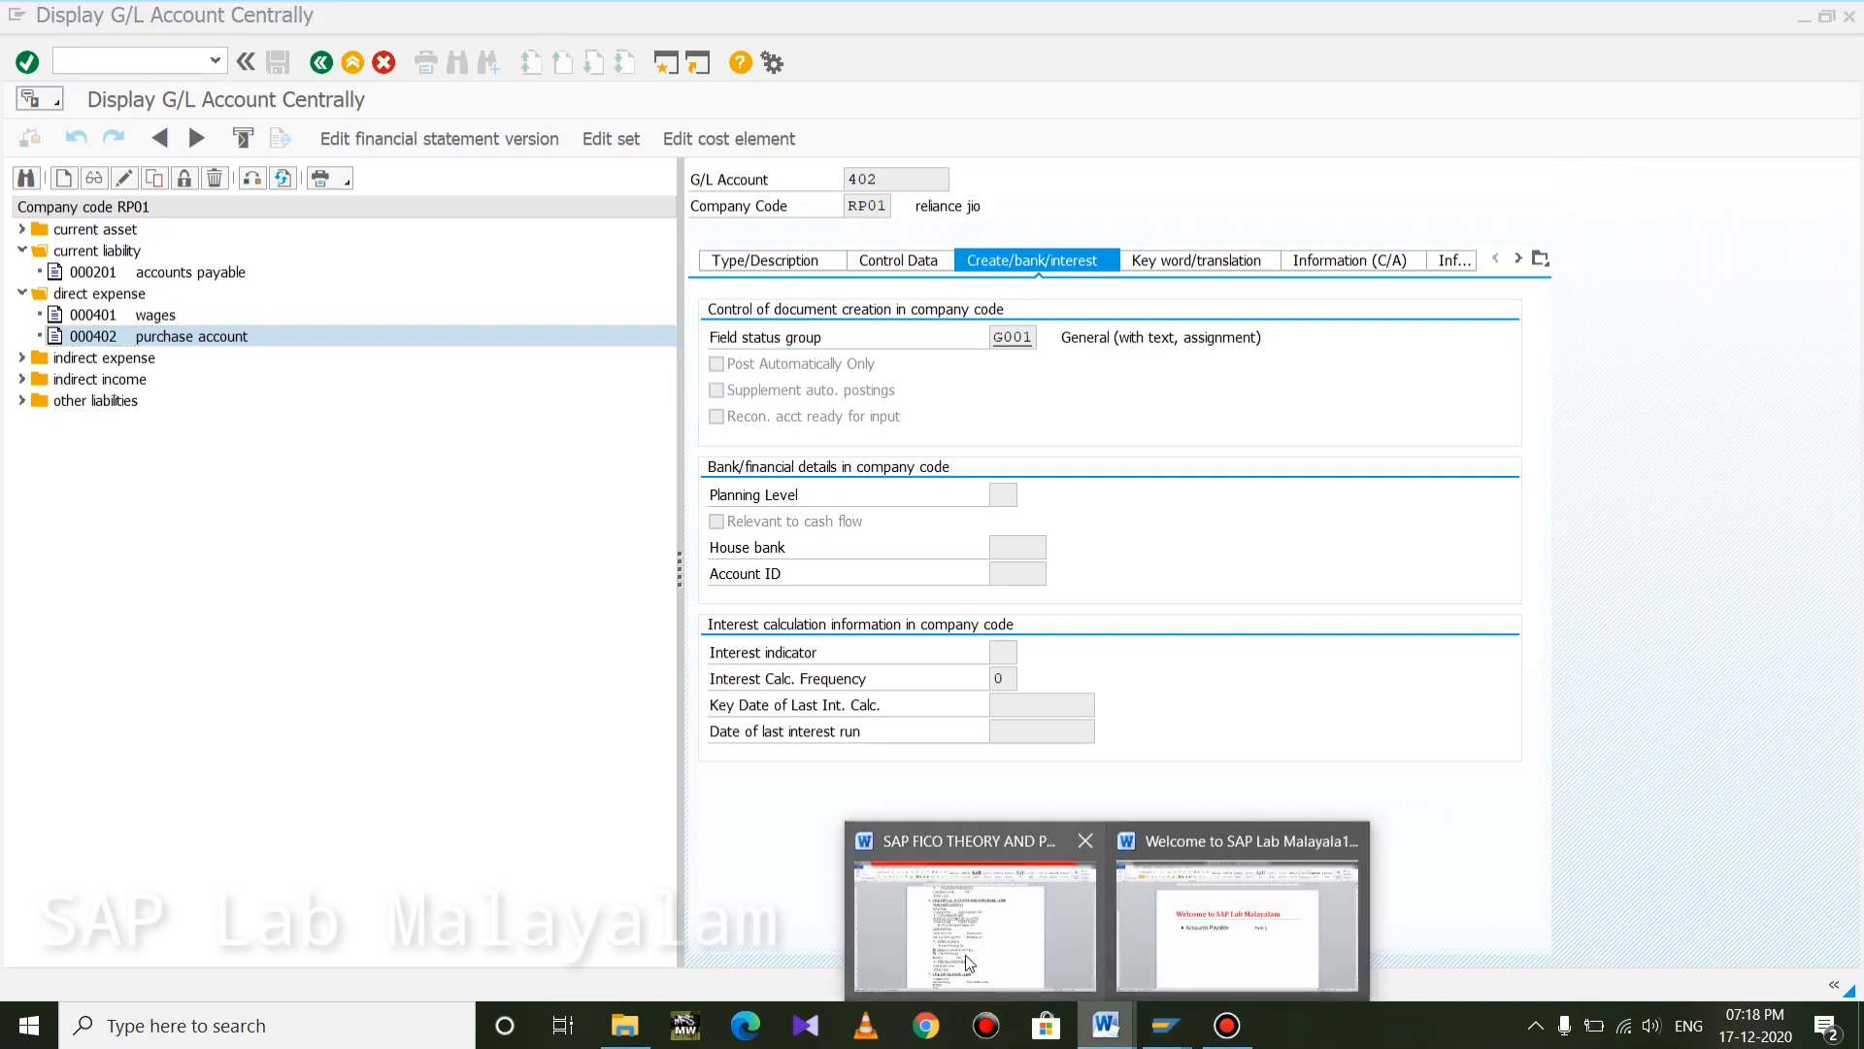
pyautogui.click(965, 953)
pyautogui.scroll(-3, 1098, 699)
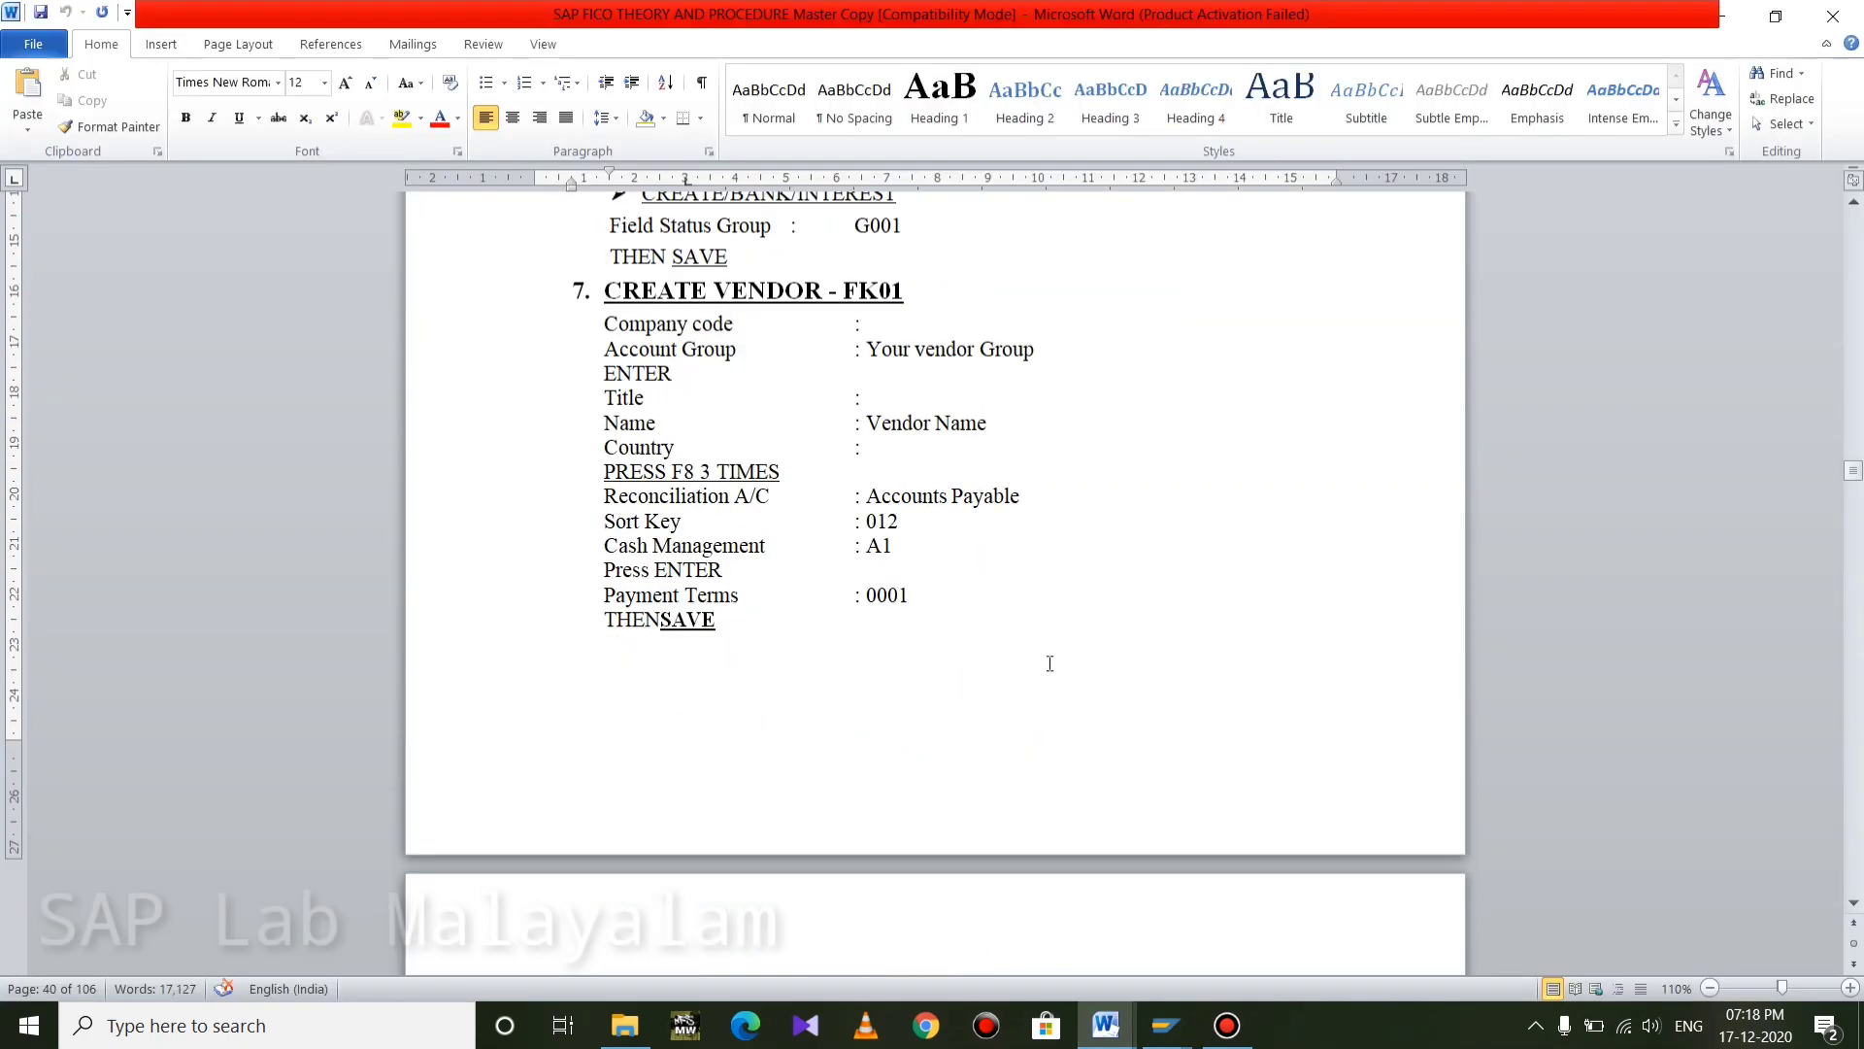
pyautogui.click(1124, 419)
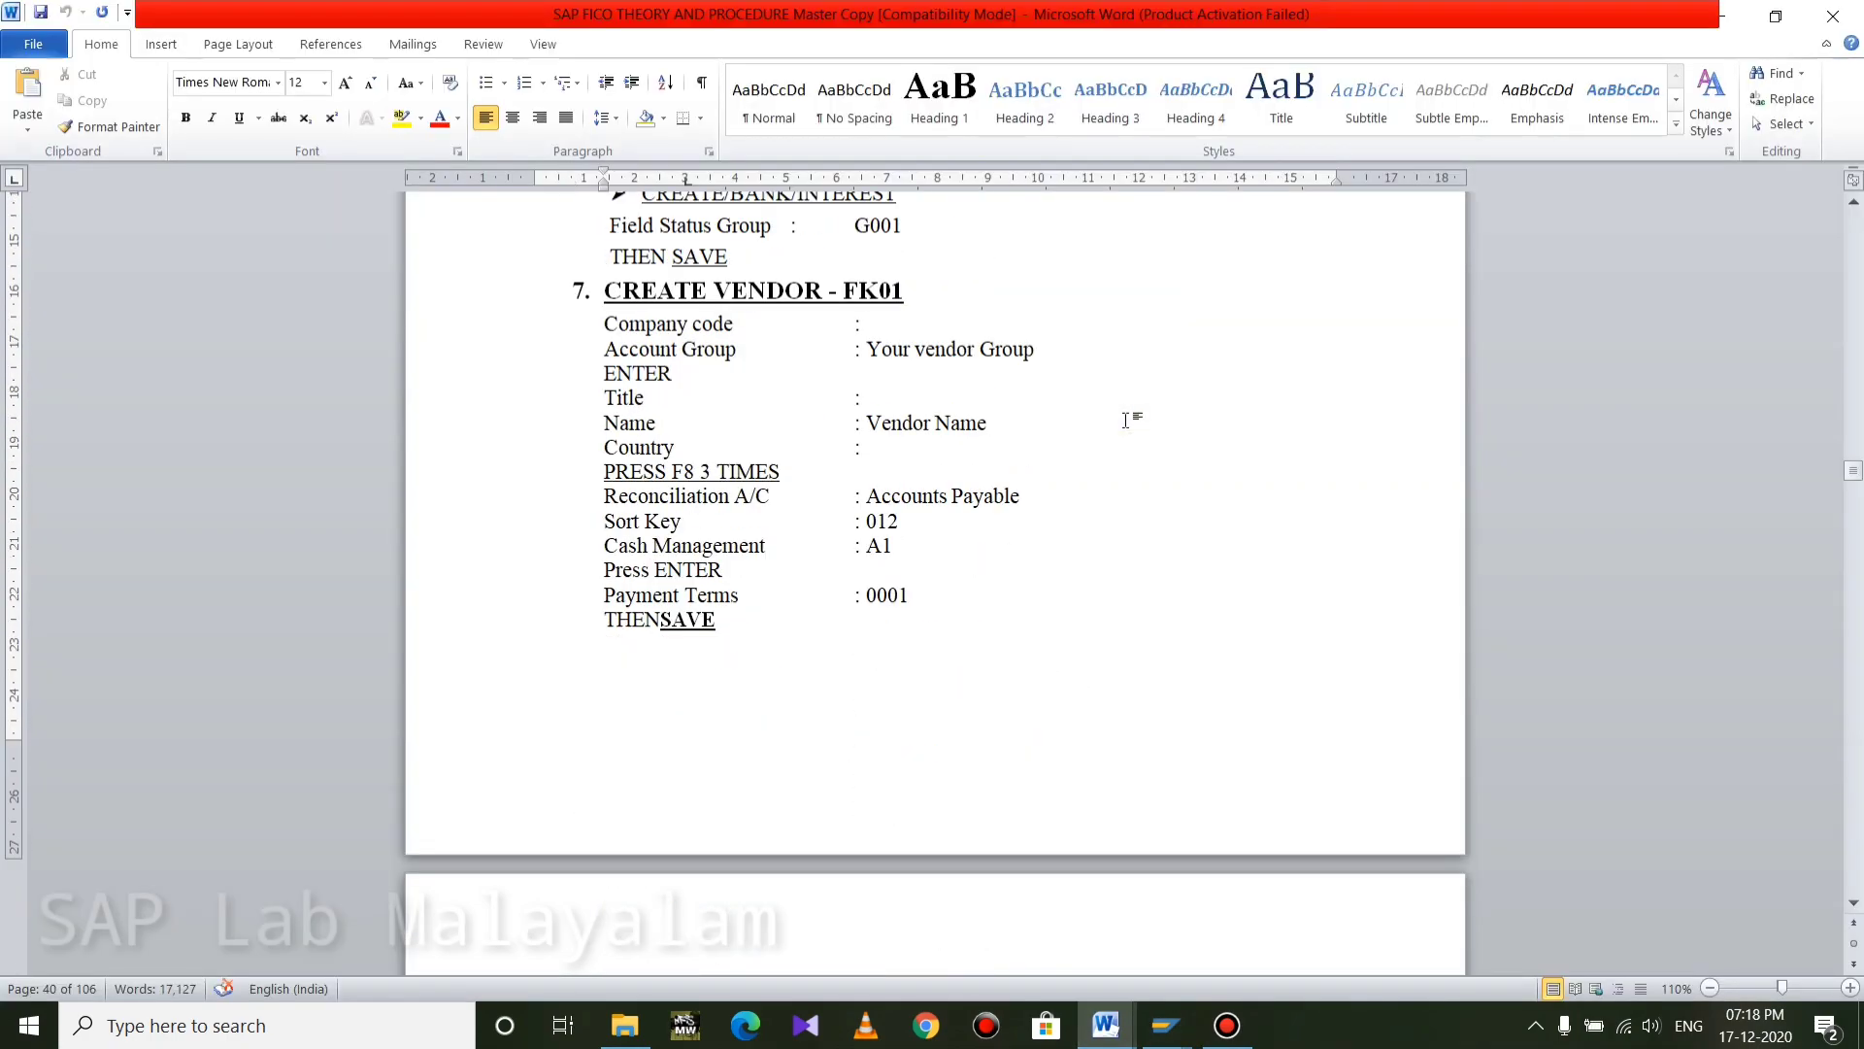